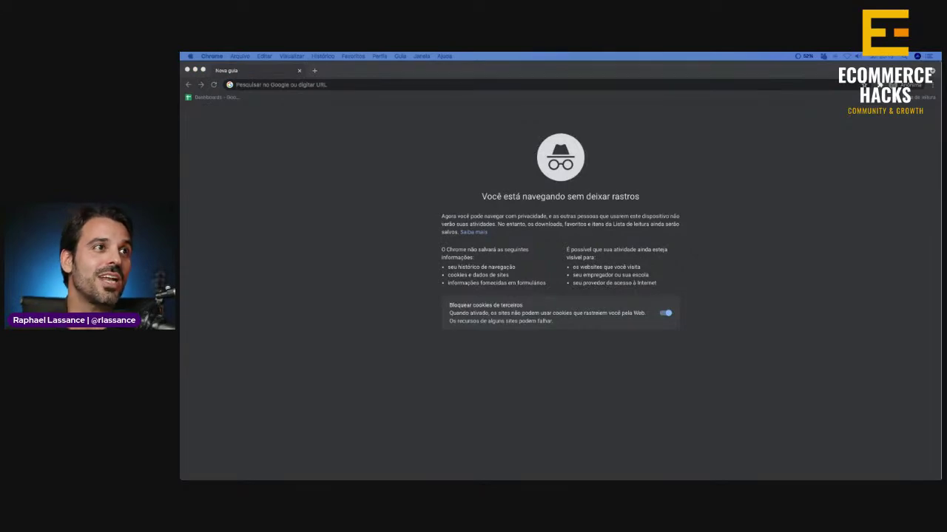
Bring up the Omni Sports store window, enlarge it and attach the EH Score - Omnisports spreadsheet as a second tab
{"action": "left_click_drag", "start_coordinate": [181, 178], "coordinate": [270, 64]}
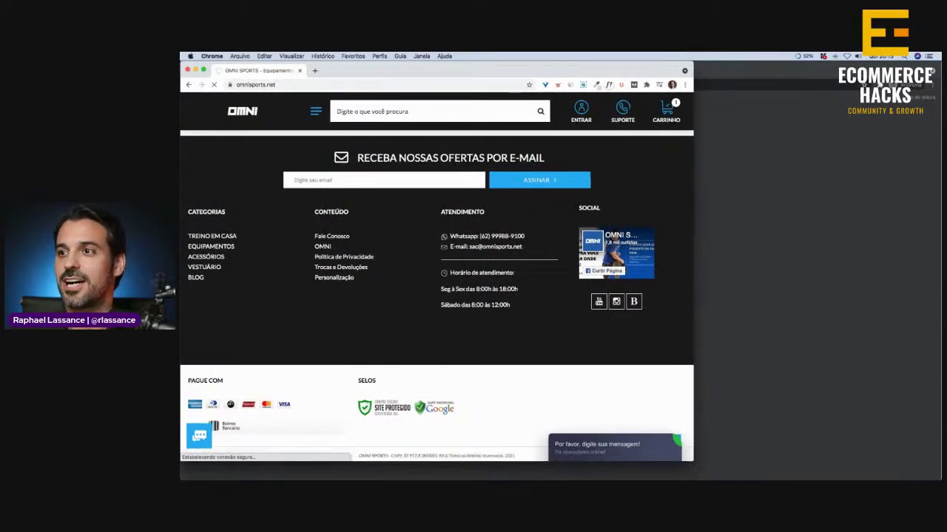
{"action": "double_click", "coordinate": [682, 456]}
{"action": "scroll", "coordinate": [551, 360], "scroll_direction": "up", "scroll_amount": 15}
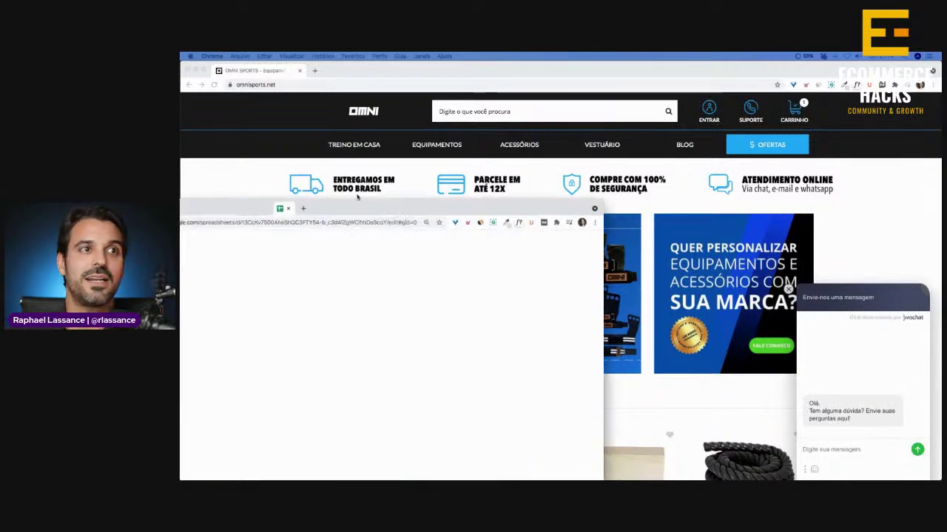
{"action": "left_click_drag", "start_coordinate": [478, 95], "coordinate": [352, 70]}
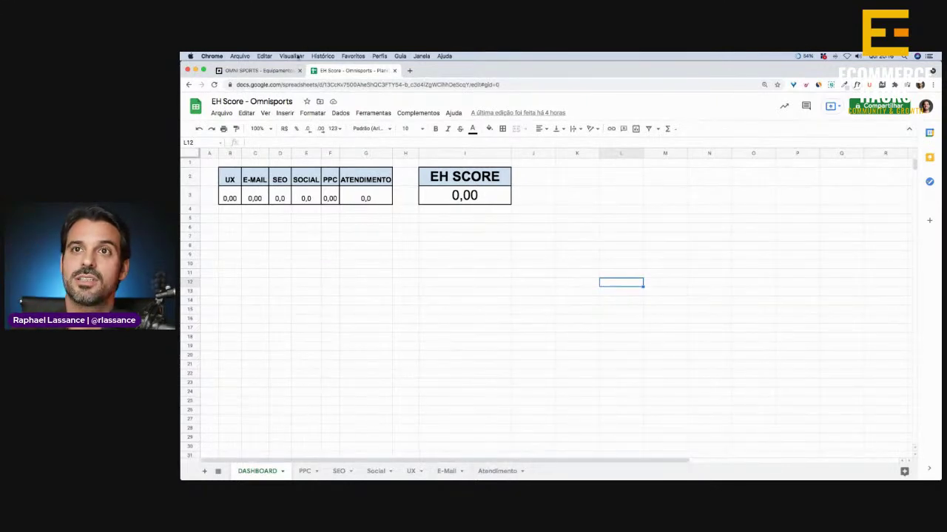
Examine the banners and the Lançamentos products on the Omni Sports home page
{"action": "left_click", "coordinate": [259, 70]}
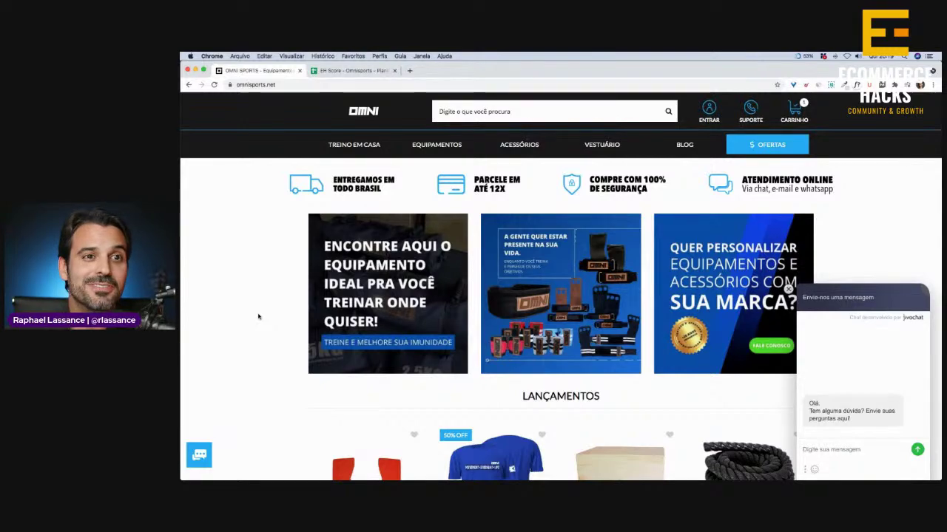
{"action": "scroll", "coordinate": [863, 229], "scroll_direction": "down", "scroll_amount": 3}
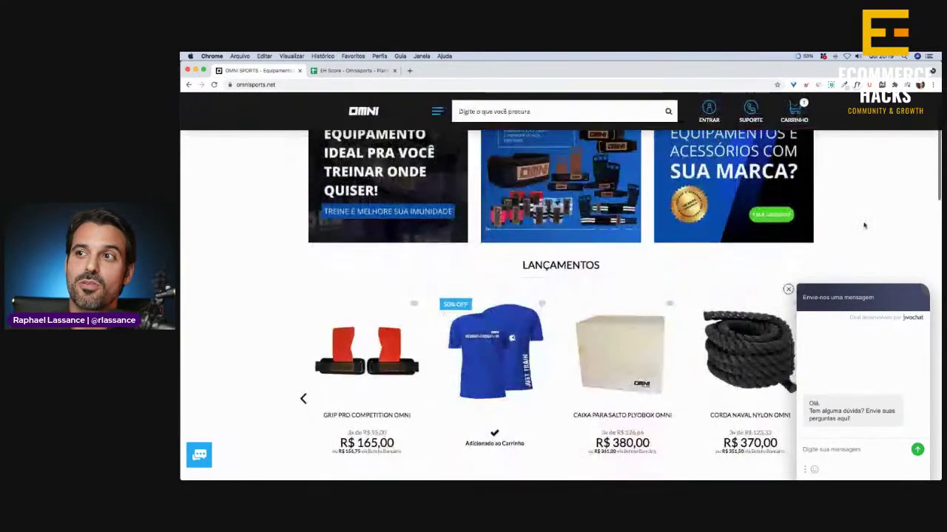
{"action": "scroll", "coordinate": [863, 229], "scroll_direction": "up", "scroll_amount": 3}
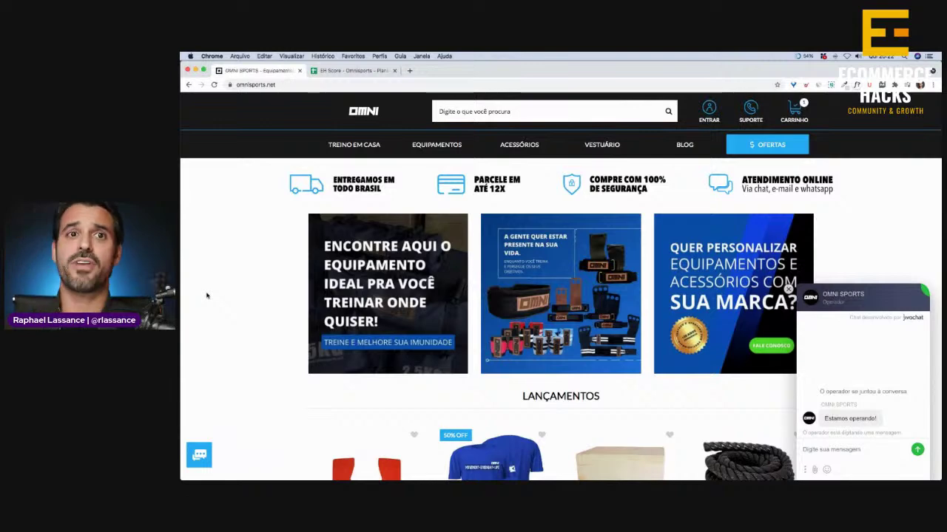
Enlarge the EH Score spreadsheet's display, open its Atendimento sheet and detach the spreadsheet into a separate window
{"action": "left_click", "coordinate": [347, 71]}
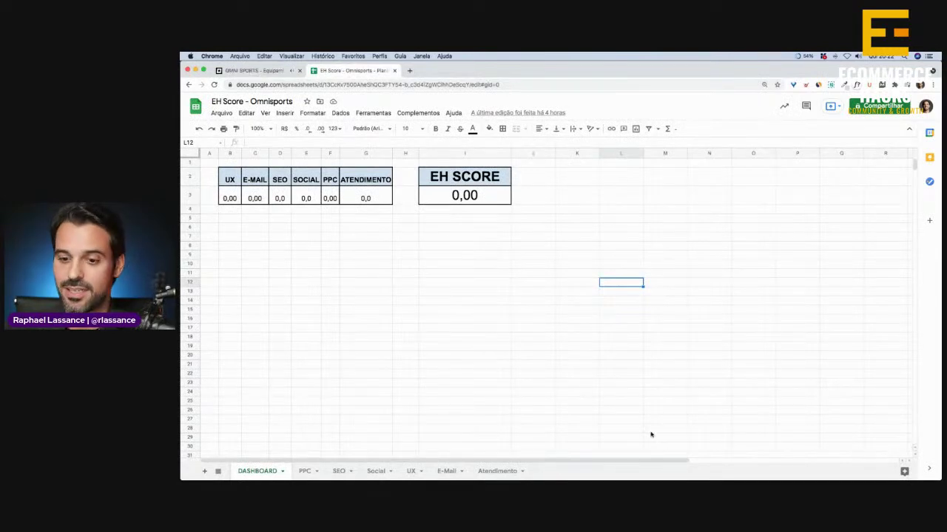
{"action": "key", "text": "super+equal"}
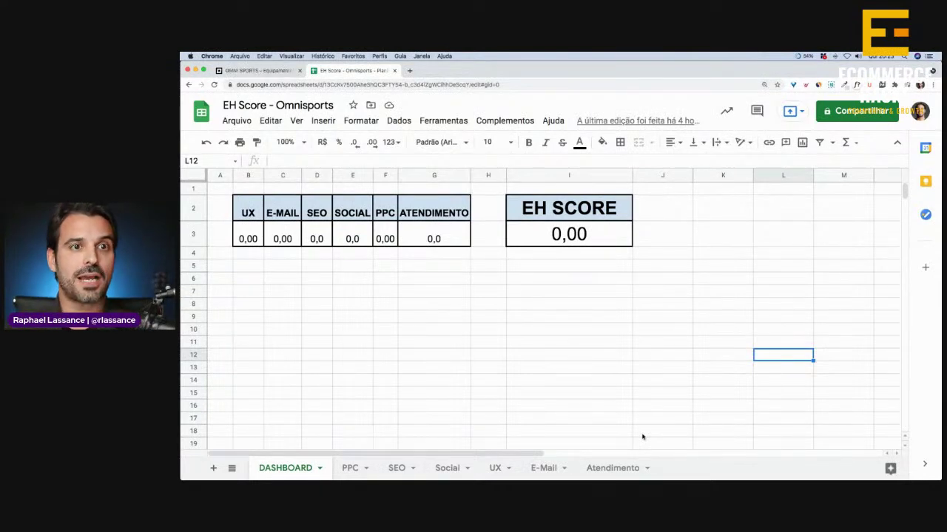
{"action": "left_click", "coordinate": [616, 472]}
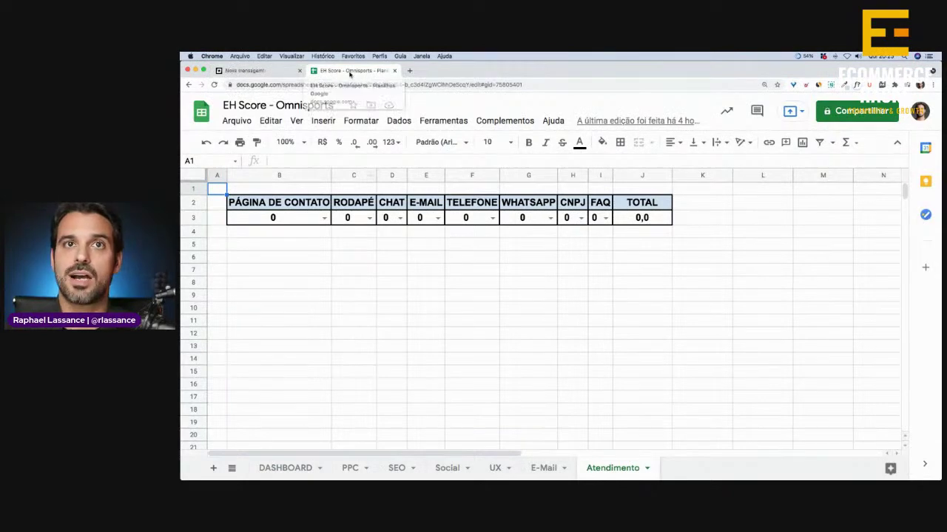
{"action": "left_click_drag", "start_coordinate": [350, 73], "coordinate": [179, 96]}
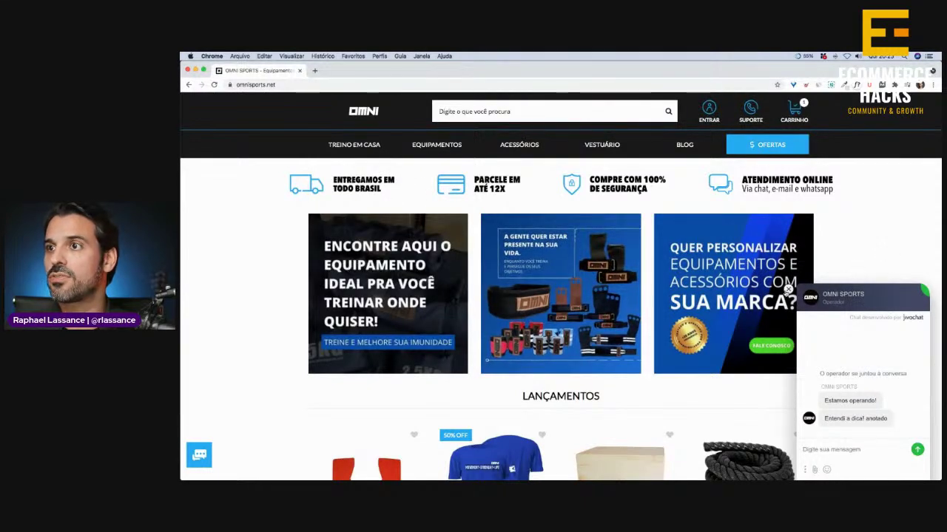
Collapse the store's chat and examine the Suporte contact details and the footer's service information
{"action": "left_click", "coordinate": [789, 289]}
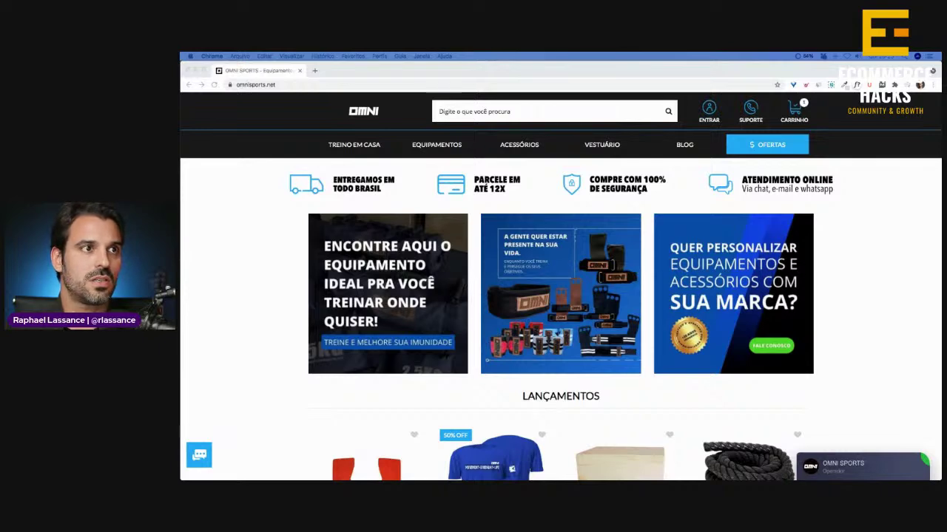
{"action": "left_click", "coordinate": [265, 270]}
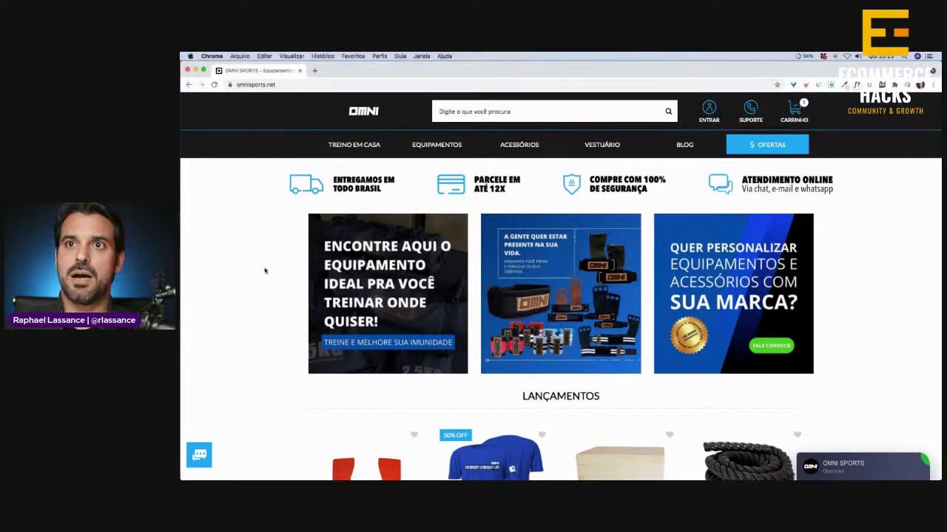
{"action": "mouse_move", "coordinate": [750, 115]}
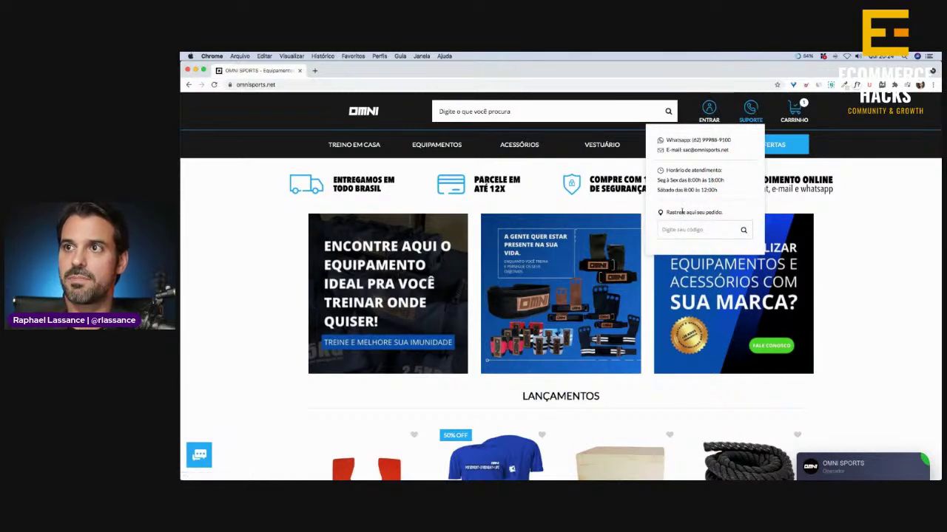
{"action": "scroll", "coordinate": [232, 278], "scroll_direction": "down", "scroll_amount": 8}
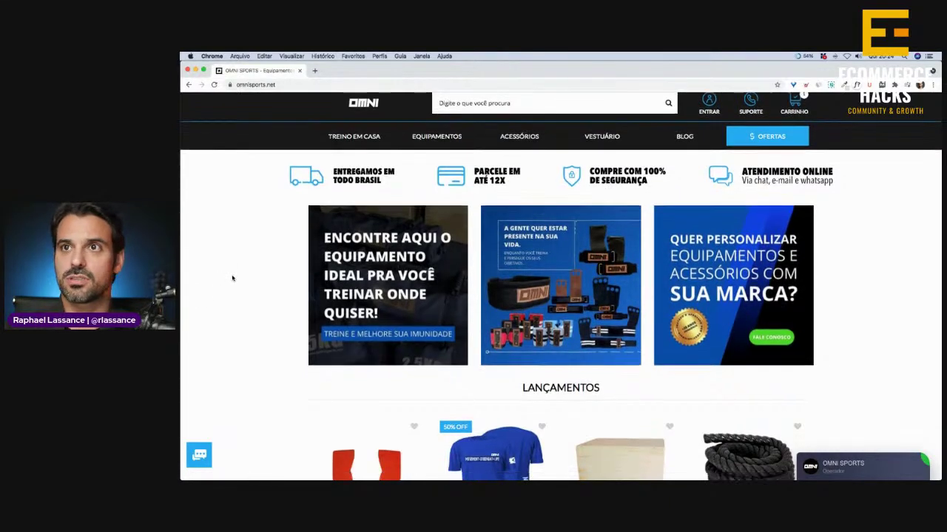
{"action": "scroll", "coordinate": [231, 279], "scroll_direction": "down", "scroll_amount": 8}
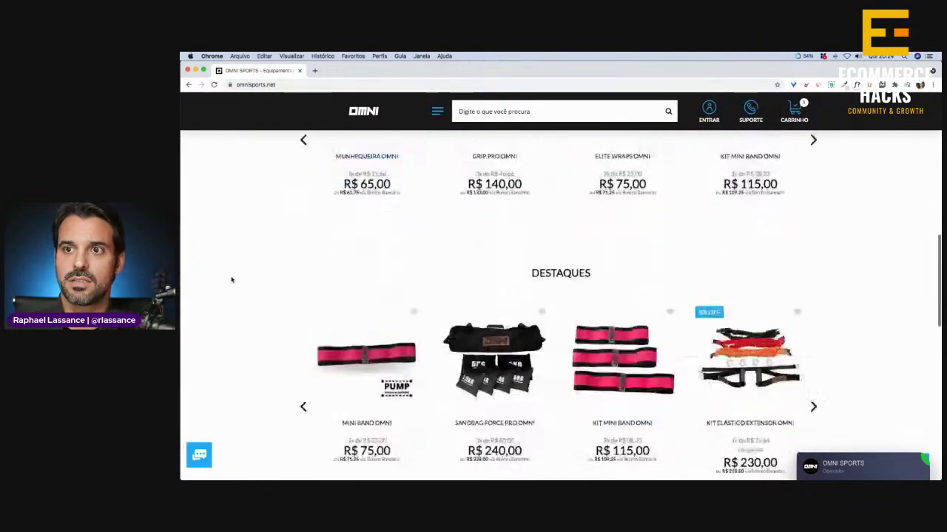
{"action": "scroll", "coordinate": [231, 279], "scroll_direction": "down", "scroll_amount": 8}
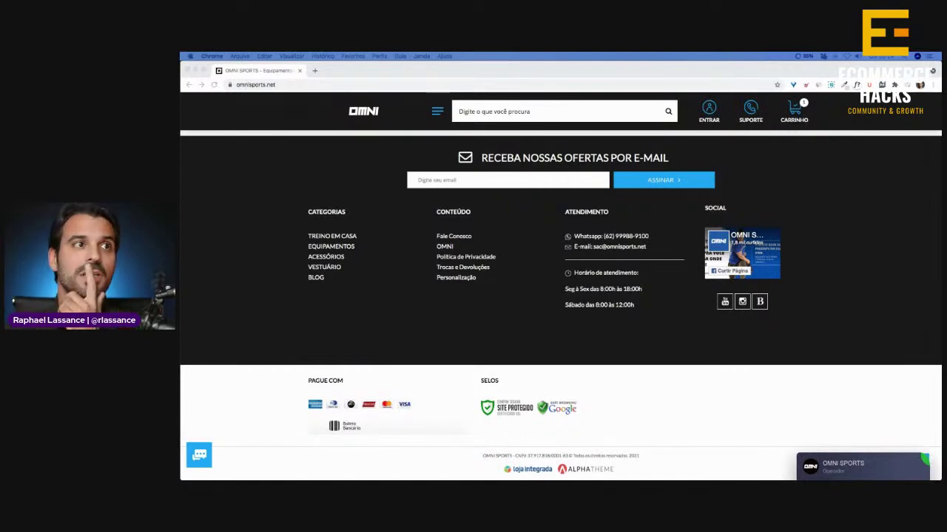
Open the Fale Conosco contact form from the footer, review its fields and company details, and close it
{"action": "left_click", "coordinate": [448, 237]}
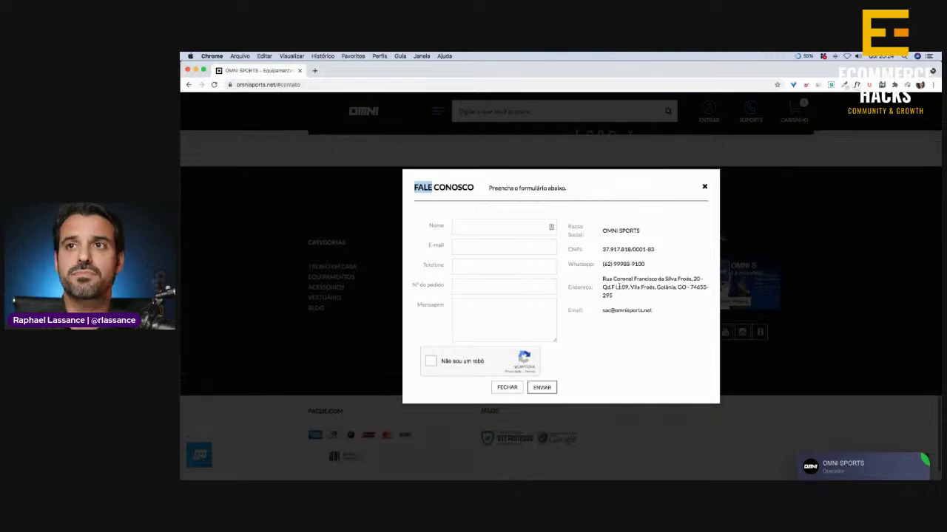
{"action": "left_click", "coordinate": [436, 232]}
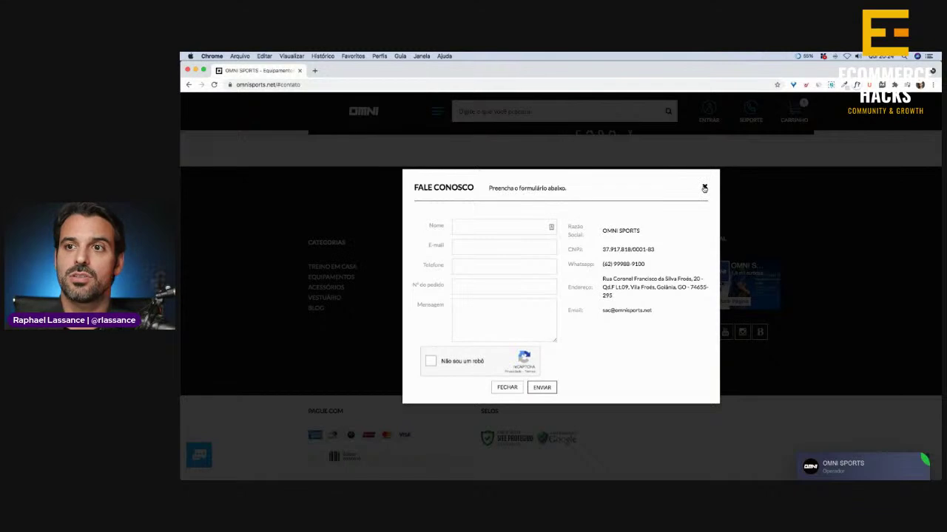
{"action": "left_click", "coordinate": [704, 188]}
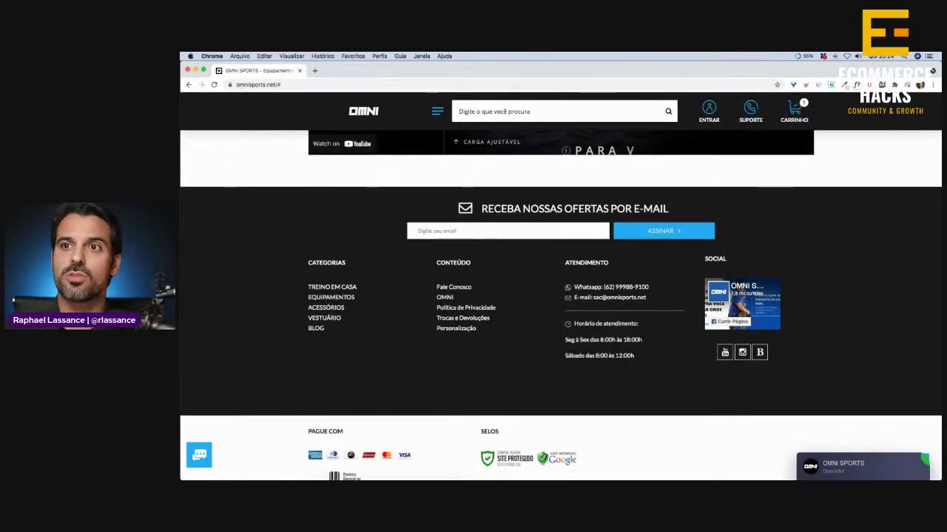
Review the store's Política de Privacidade page and the full text of its Trocas e Devoluções page
{"action": "left_click", "coordinate": [459, 309]}
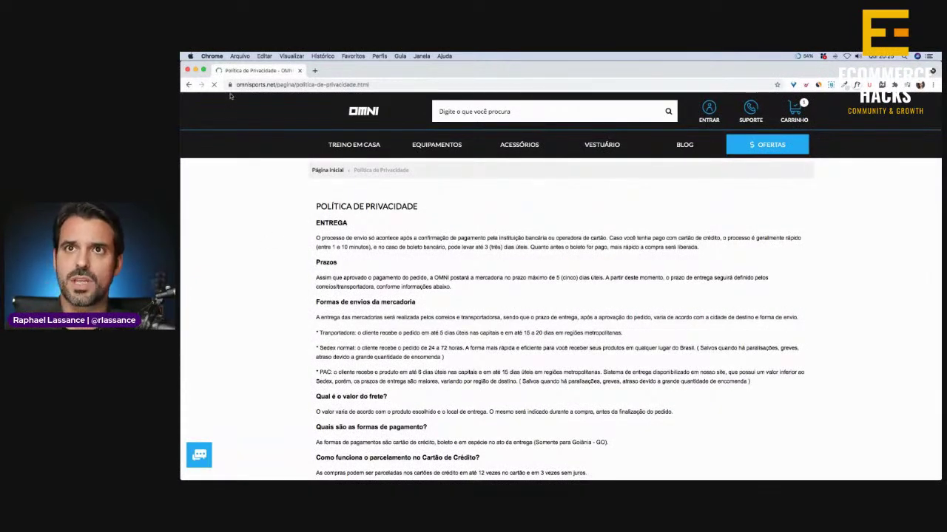
{"action": "left_click", "coordinate": [187, 86]}
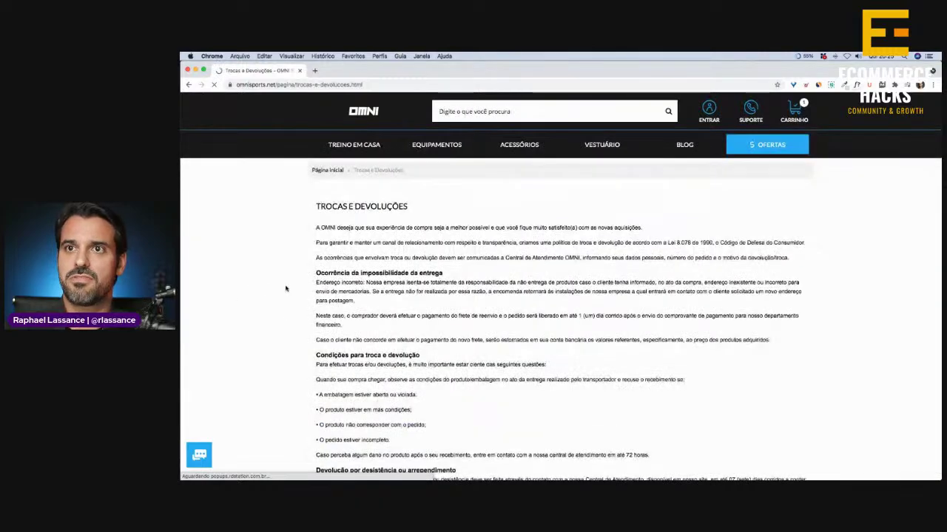
{"action": "scroll", "coordinate": [285, 289], "scroll_direction": "down", "scroll_amount": 15}
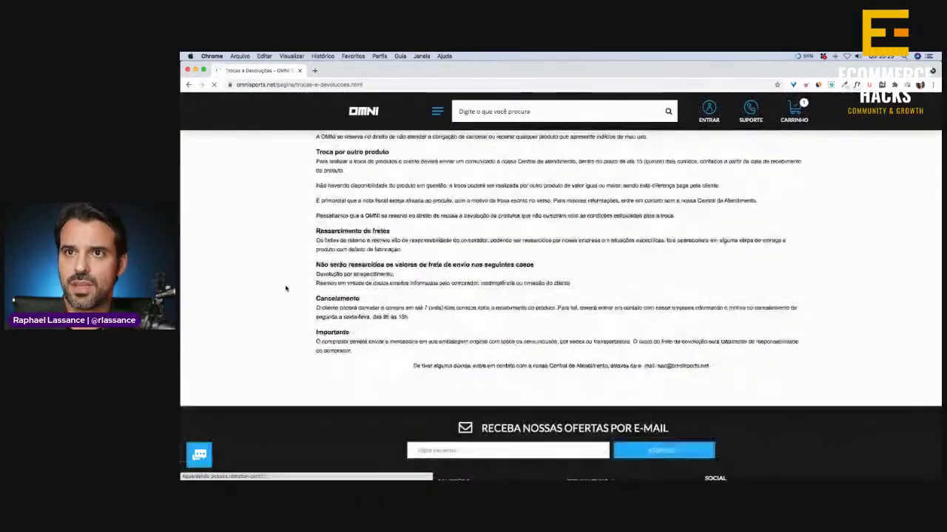
{"action": "scroll", "coordinate": [285, 289], "scroll_direction": "up", "scroll_amount": 15}
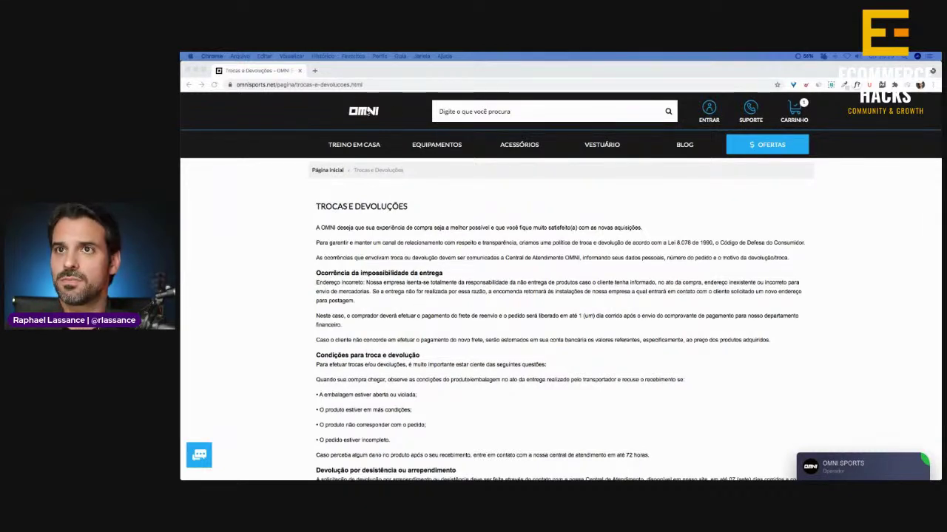
Return to the store's home page and examine the contact details, payment options and security seals in the footer
{"action": "left_click", "coordinate": [366, 112]}
{"action": "left_click", "coordinate": [436, 144]}
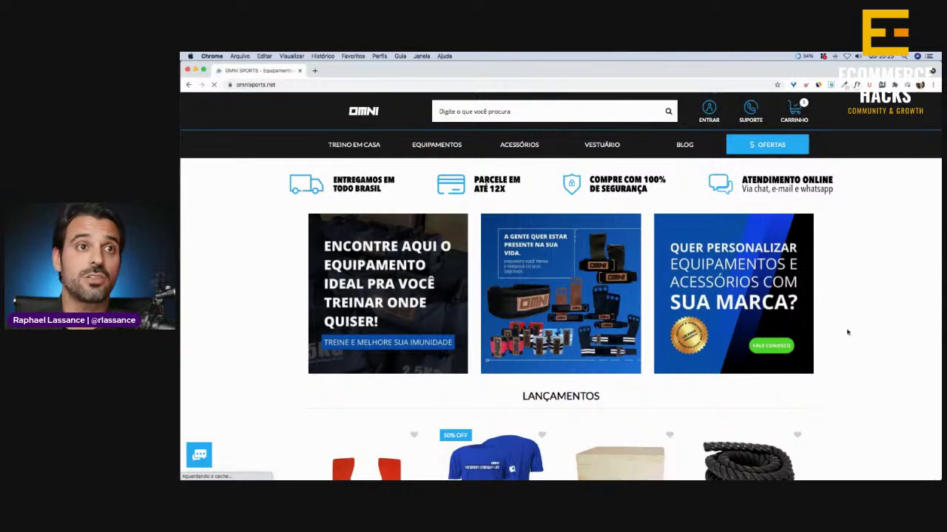
{"action": "scroll", "coordinate": [250, 261], "scroll_direction": "down", "scroll_amount": 5}
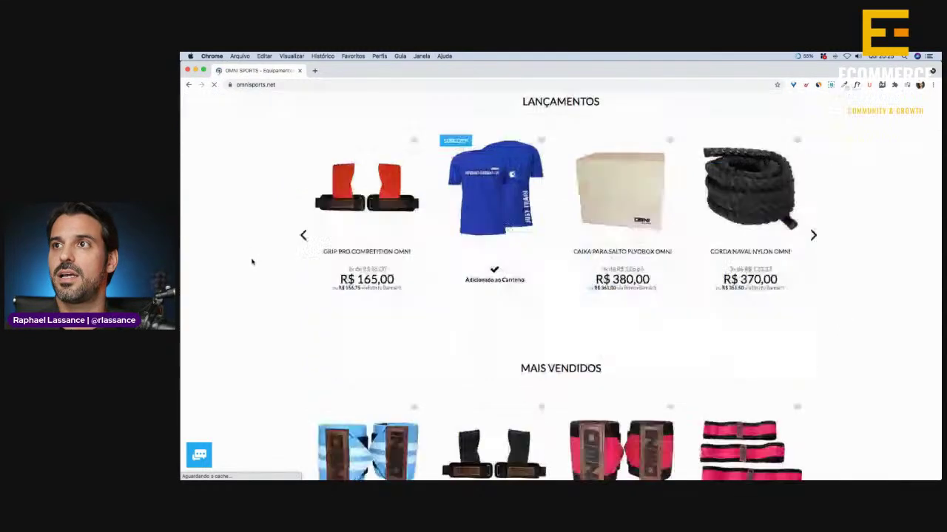
{"action": "scroll", "coordinate": [251, 261], "scroll_direction": "down", "scroll_amount": 10}
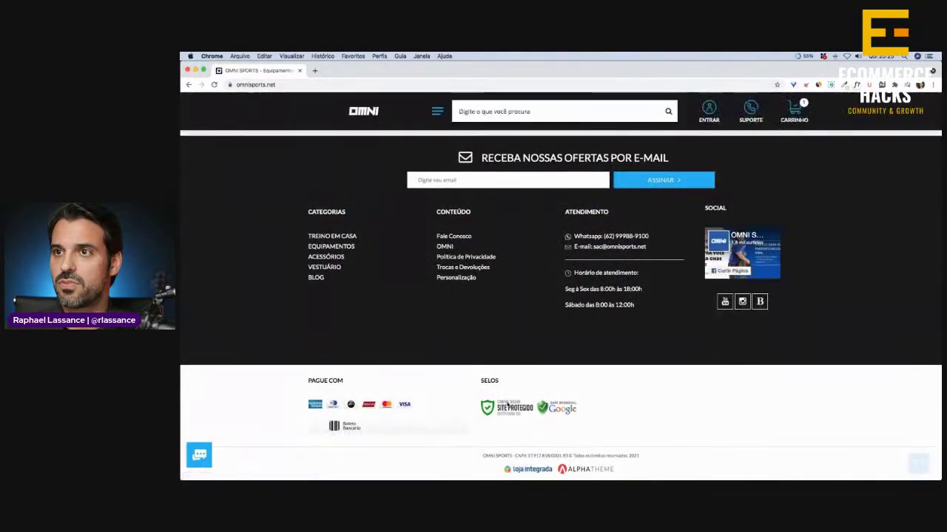
{"action": "scroll", "coordinate": [608, 240], "scroll_direction": "up", "scroll_amount": 2}
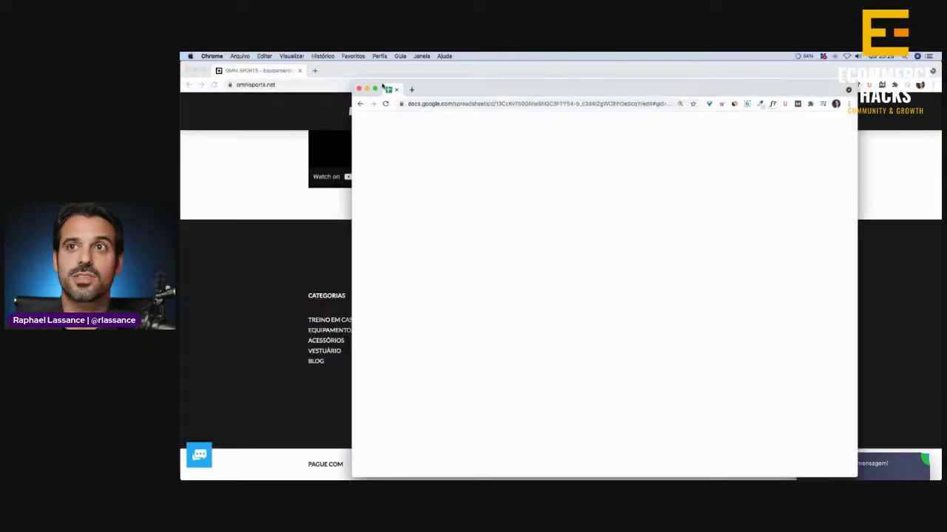
Reattach the EH Score spreadsheet as a tab beside the store page and open its E-Mail sheet
{"action": "left_click_drag", "start_coordinate": [385, 94], "coordinate": [352, 73]}
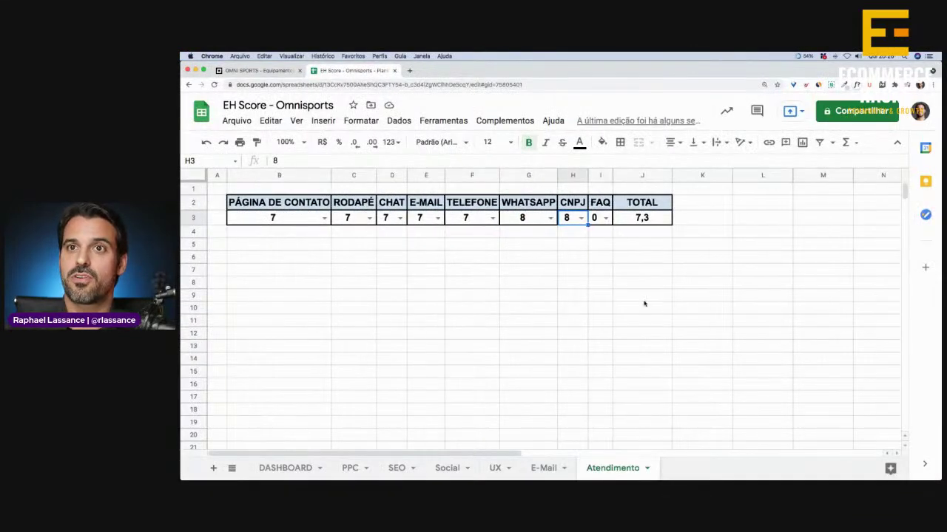
{"action": "left_click", "coordinate": [716, 285]}
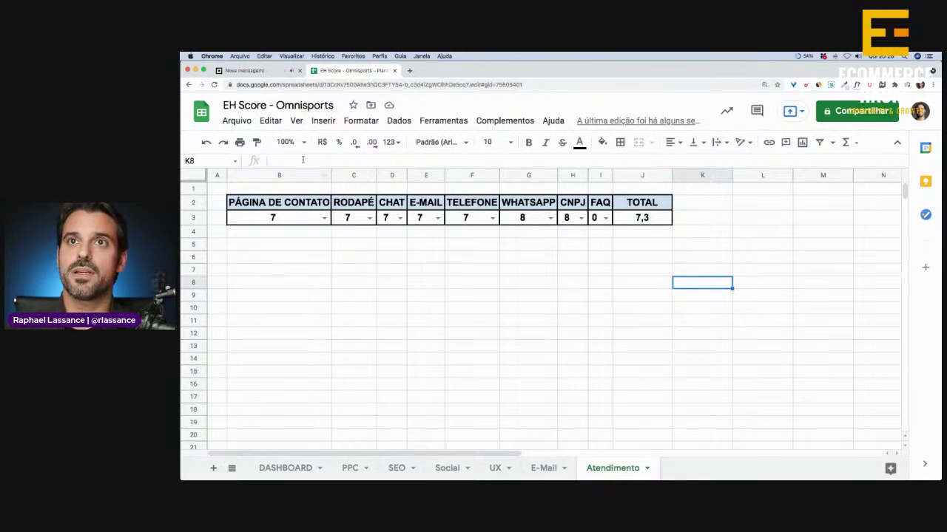
{"action": "left_click", "coordinate": [255, 71]}
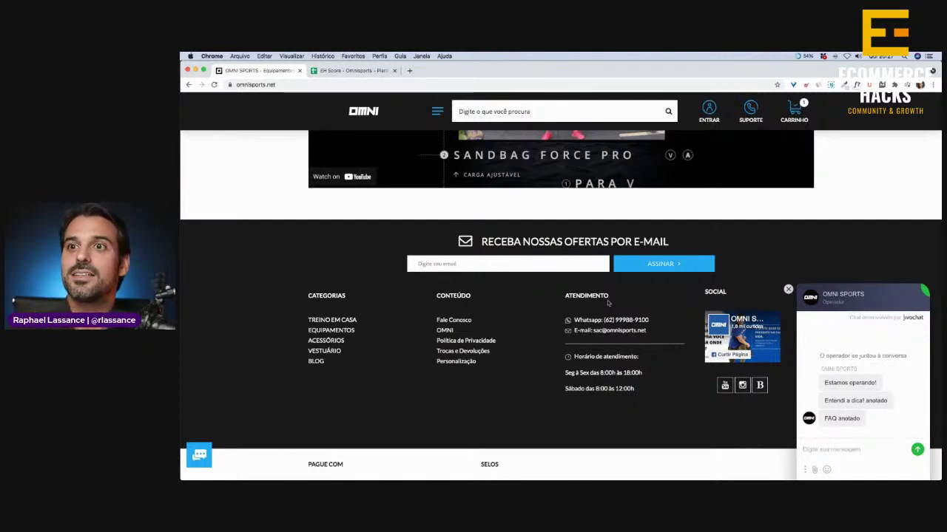
{"action": "left_click", "coordinate": [356, 71]}
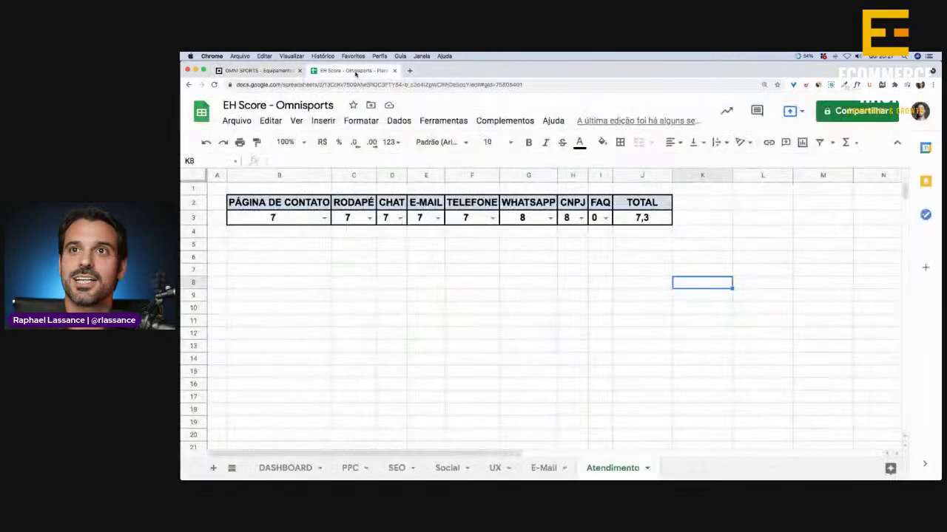
{"action": "left_click", "coordinate": [553, 468]}
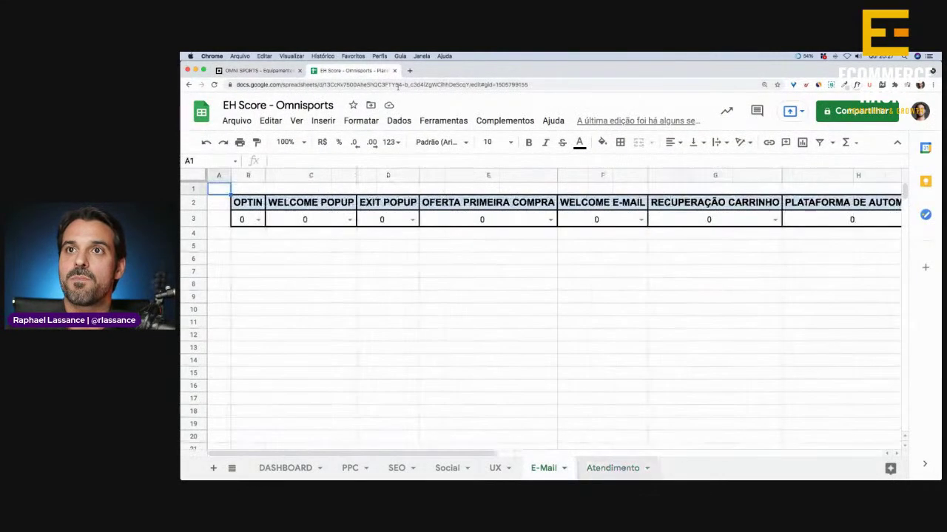
{"action": "left_click", "coordinate": [503, 383]}
Copy the store's address omnisports.net and open it in a new incognito window
{"action": "left_click", "coordinate": [281, 74]}
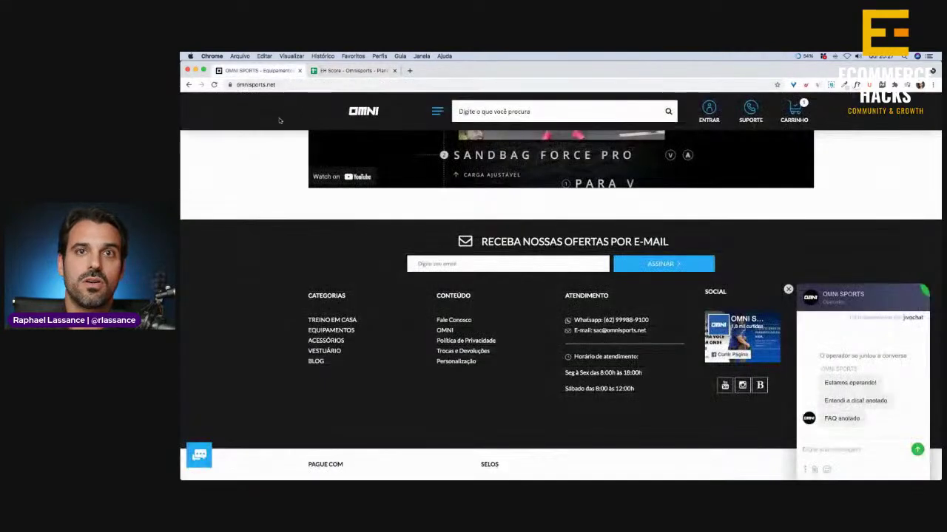
{"action": "left_click", "coordinate": [289, 84]}
{"action": "key", "text": "super+c"}
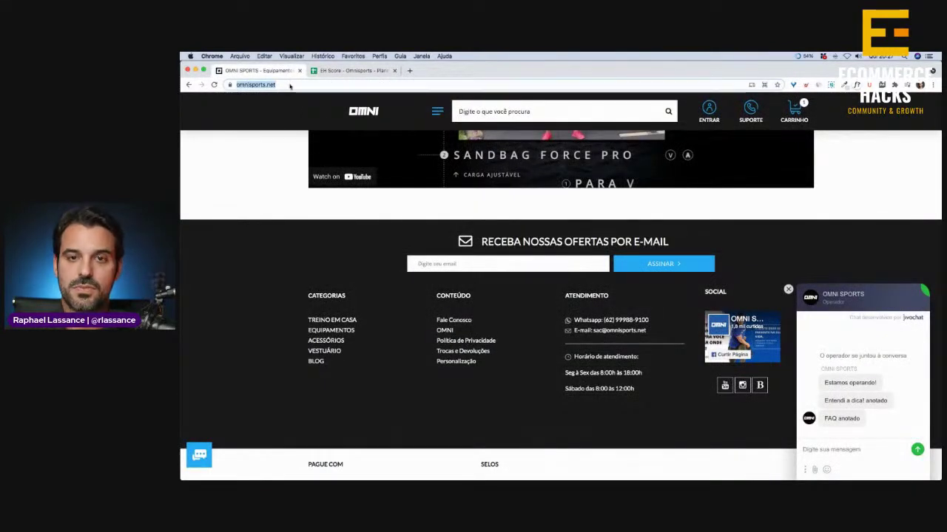
{"action": "key", "text": "super+shift+n"}
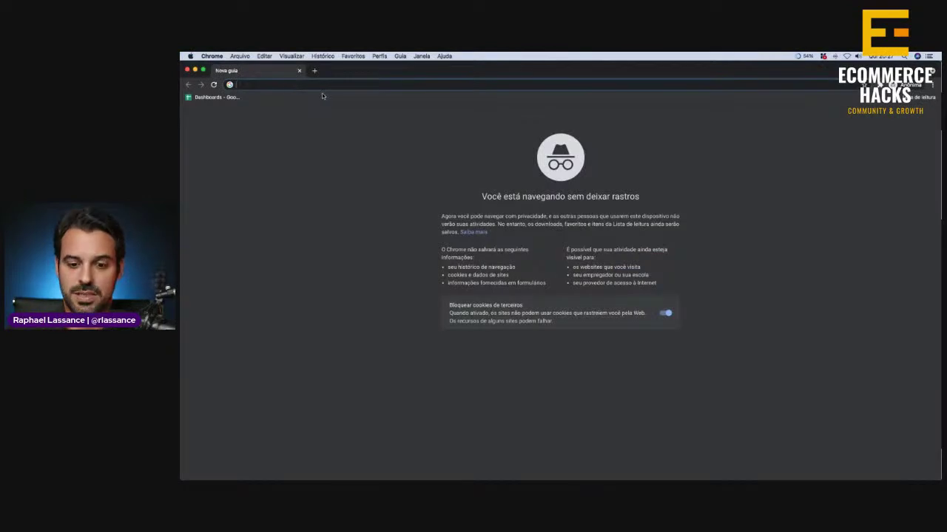
{"action": "key", "text": "super+v"}
{"action": "key", "text": "Return"}
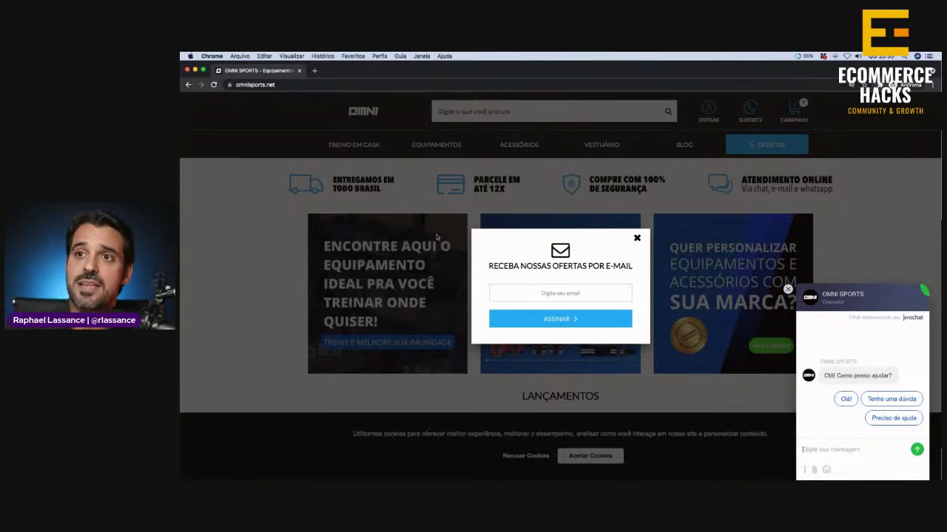
Subscribe to the store's offers in the welcome popup with the saved contact e-mail and highlight the popup's heading
{"action": "left_click", "coordinate": [573, 290]}
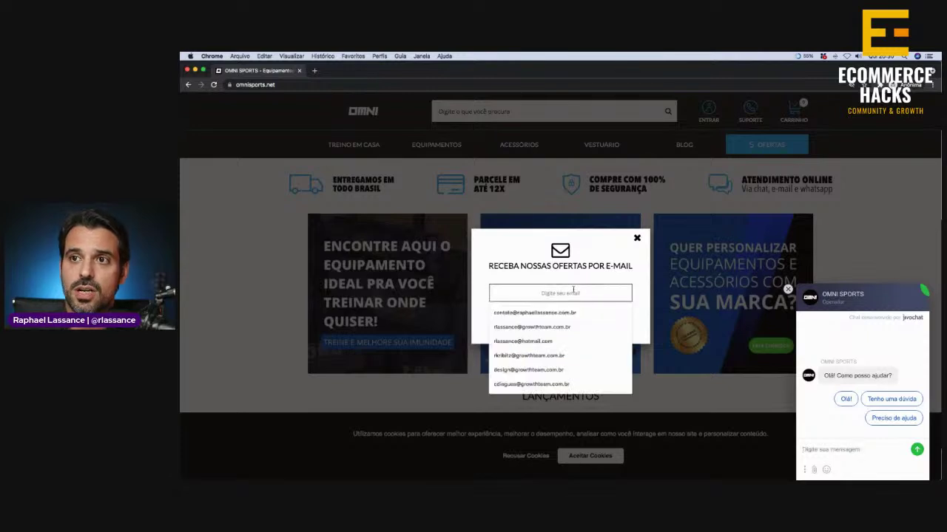
{"action": "left_click", "coordinate": [535, 313]}
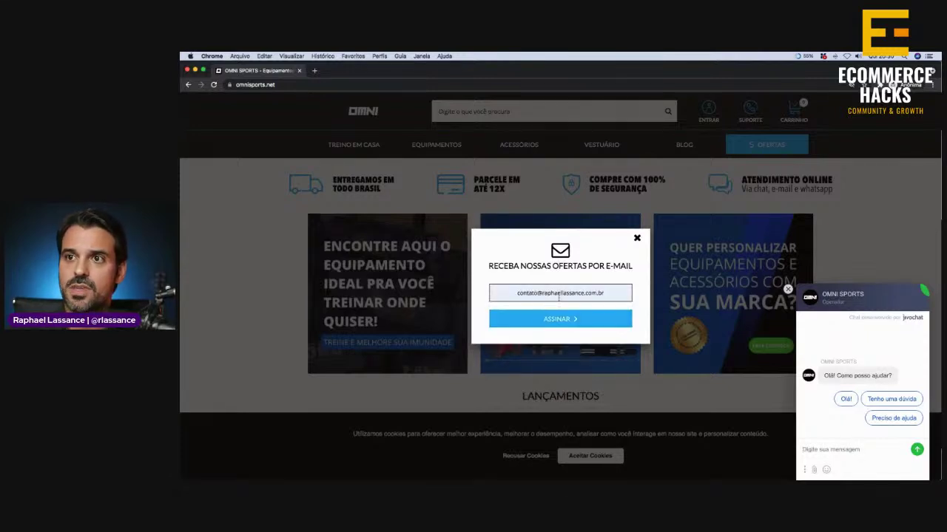
{"action": "left_click", "coordinate": [560, 319]}
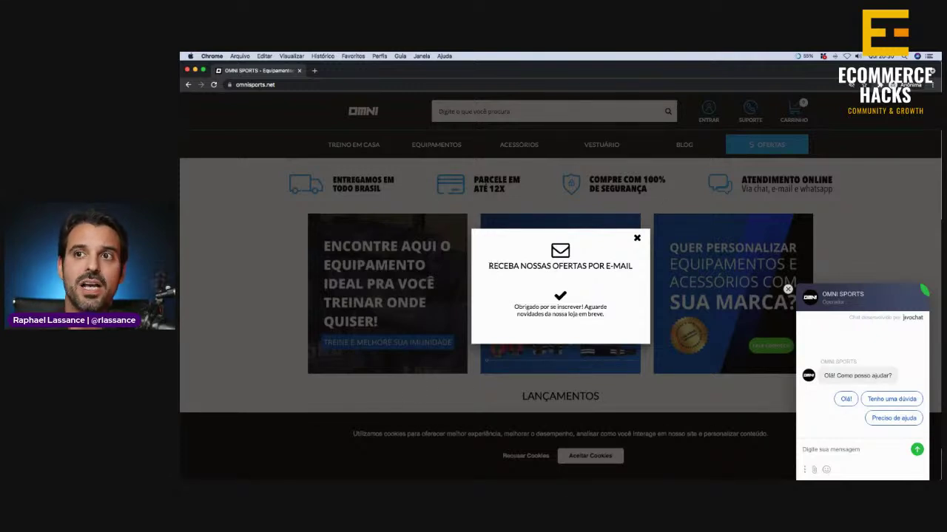
{"action": "left_click_drag", "start_coordinate": [488, 266], "coordinate": [631, 267]}
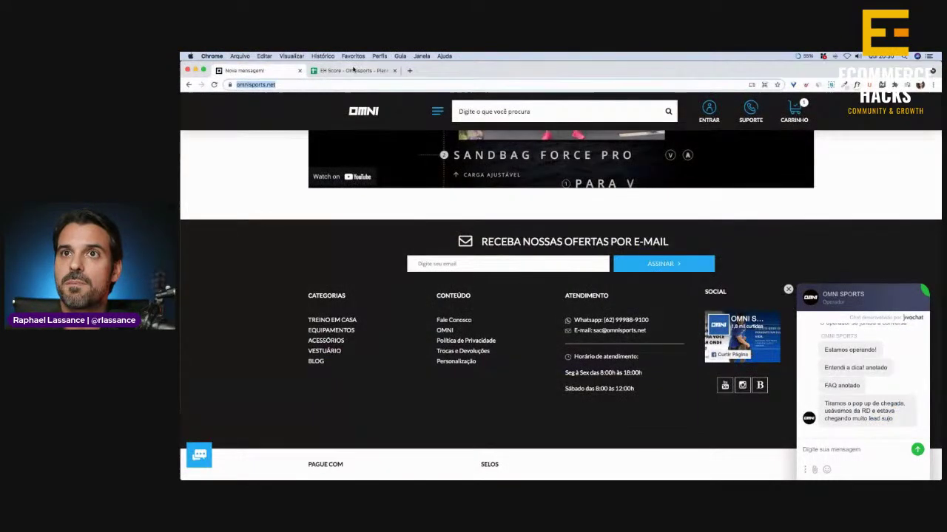
Recheck the newsletter sign-up in the store's footer, and score OPTIN as 6 and WELCOME POPUP as 5 in the E-Mail sheet
{"action": "left_click", "coordinate": [353, 71]}
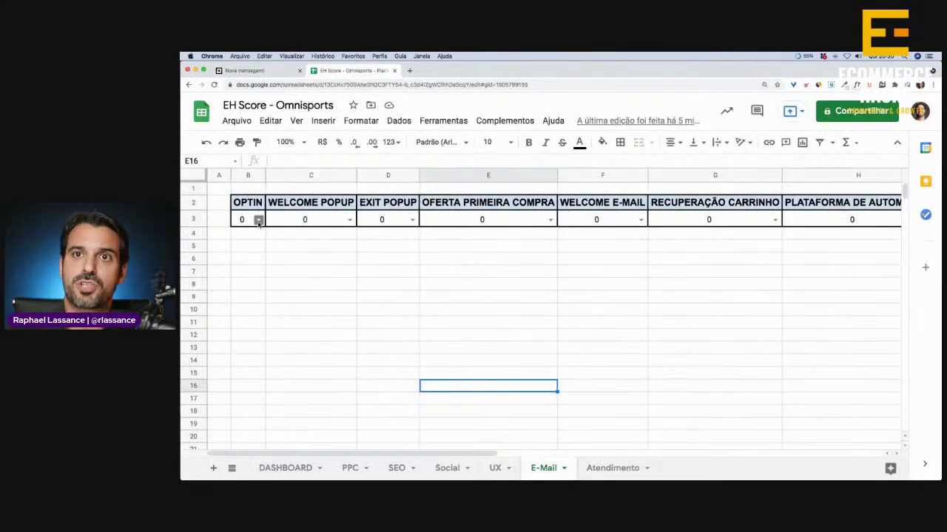
{"action": "left_click", "coordinate": [258, 221]}
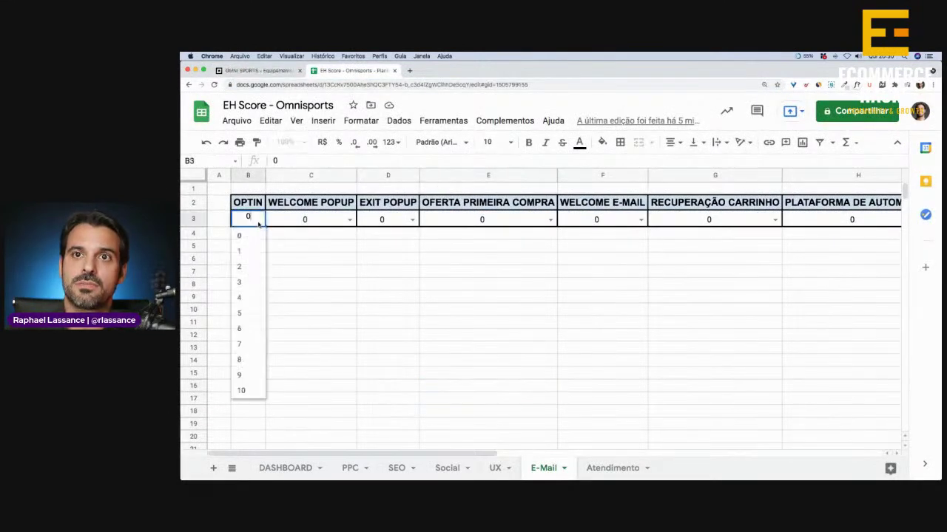
{"action": "left_click", "coordinate": [244, 70]}
{"action": "scroll", "coordinate": [539, 285], "scroll_direction": "down", "scroll_amount": 2}
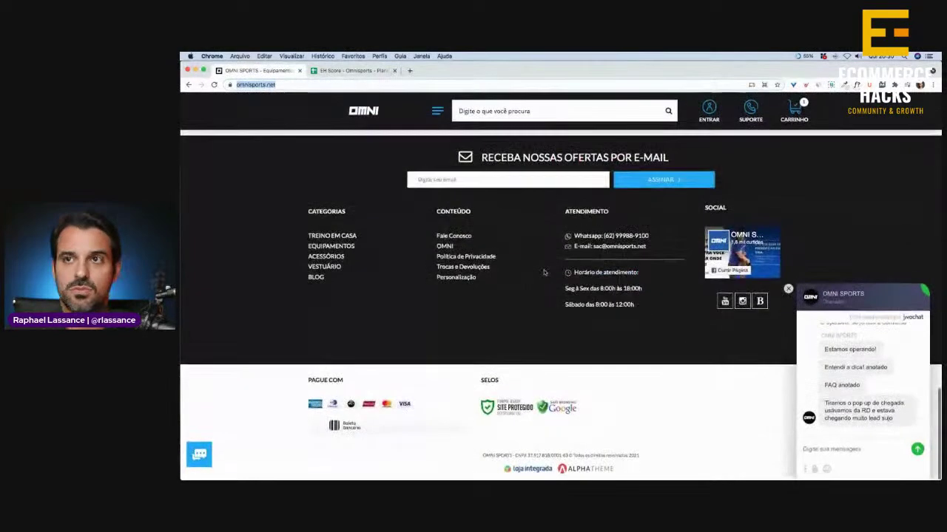
{"action": "scroll", "coordinate": [539, 285], "scroll_direction": "up", "scroll_amount": 4}
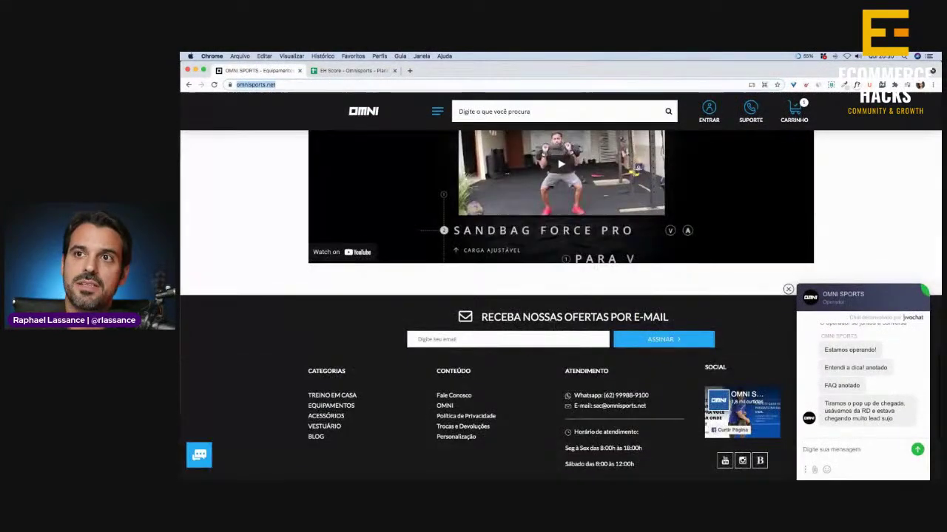
{"action": "left_click", "coordinate": [347, 70]}
{"action": "left_click", "coordinate": [284, 250]}
{"action": "left_click", "coordinate": [260, 219]}
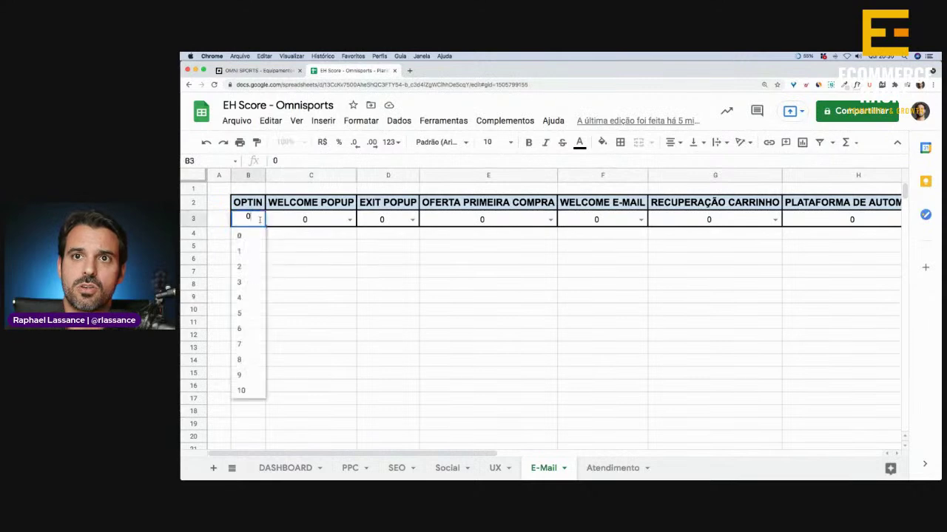
{"action": "left_click", "coordinate": [243, 331]}
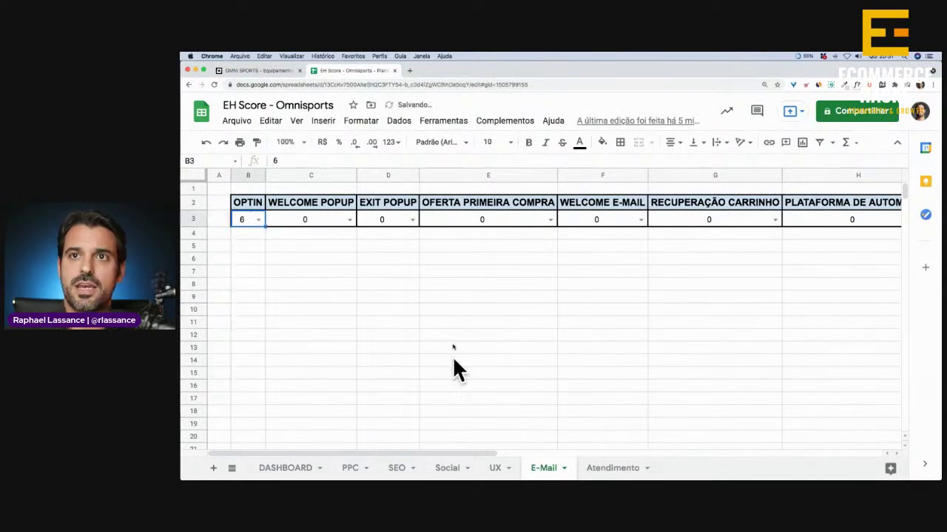
{"action": "left_click", "coordinate": [351, 219]}
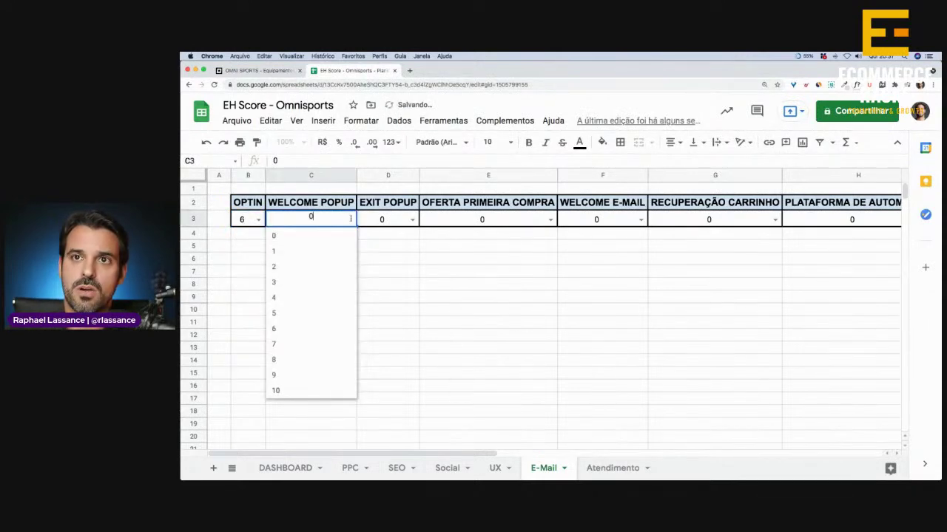
{"action": "left_click", "coordinate": [280, 314]}
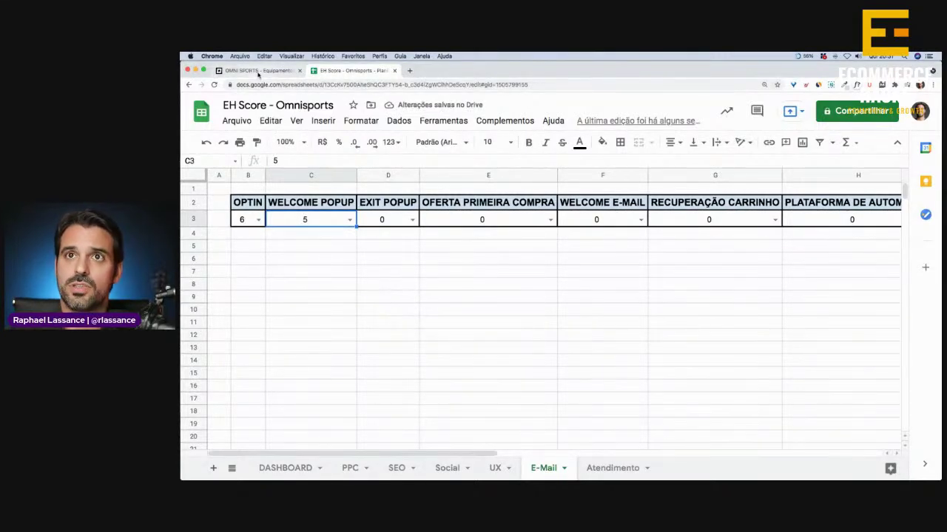
Open the Grip Pro OMNI product page and review its description, size table, specifications and related products alongside the chat messages
{"action": "left_click", "coordinate": [255, 70]}
{"action": "scroll", "coordinate": [537, 338], "scroll_direction": "up", "scroll_amount": 10}
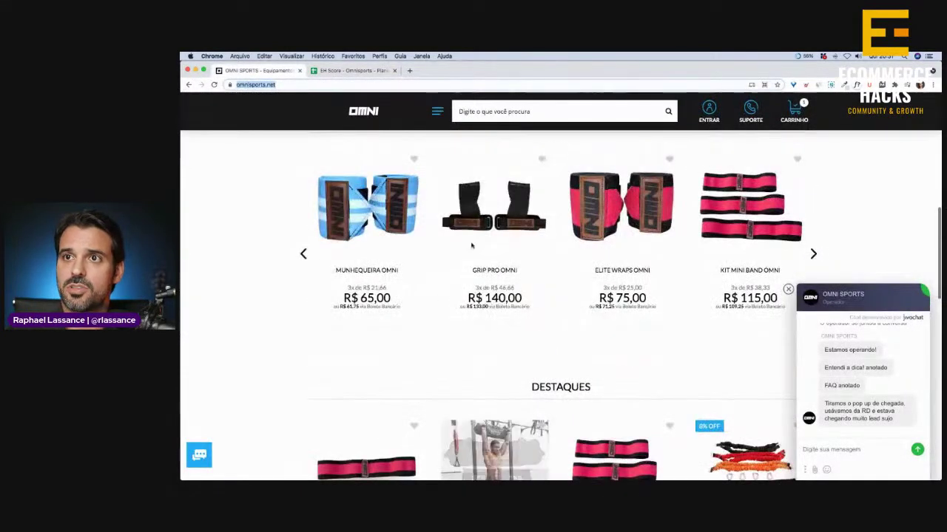
{"action": "left_click", "coordinate": [494, 214]}
{"action": "key", "text": "ctrl+Tab"}
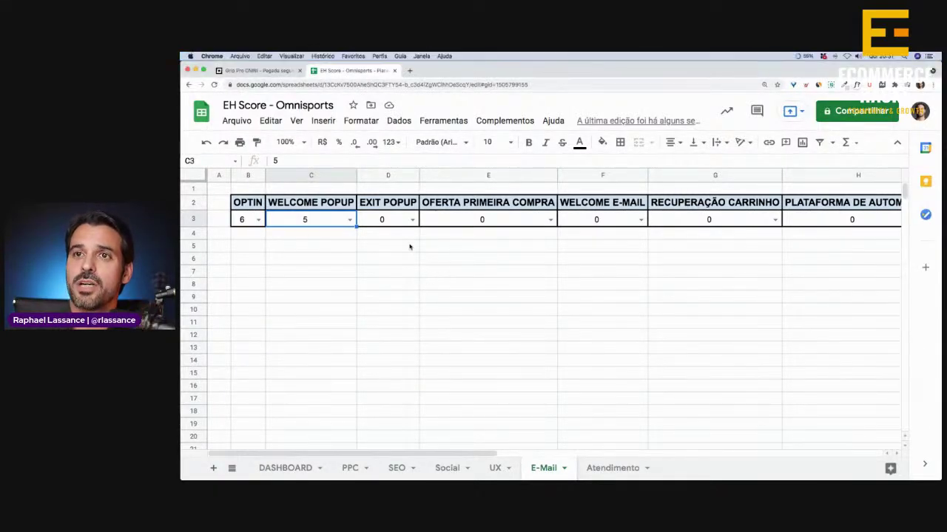
{"action": "left_click", "coordinate": [251, 70]}
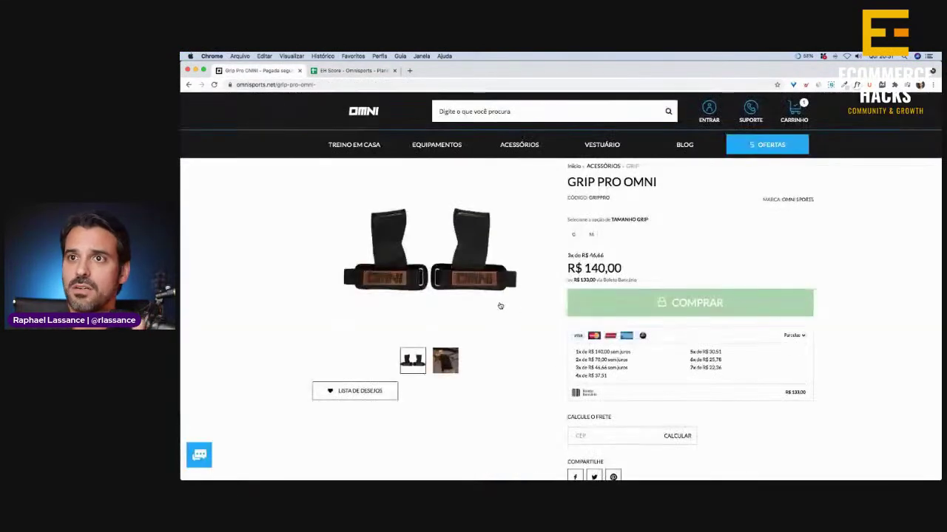
{"action": "scroll", "coordinate": [501, 303], "scroll_direction": "down", "scroll_amount": 5}
{"action": "scroll", "coordinate": [502, 303], "scroll_direction": "down", "scroll_amount": 15}
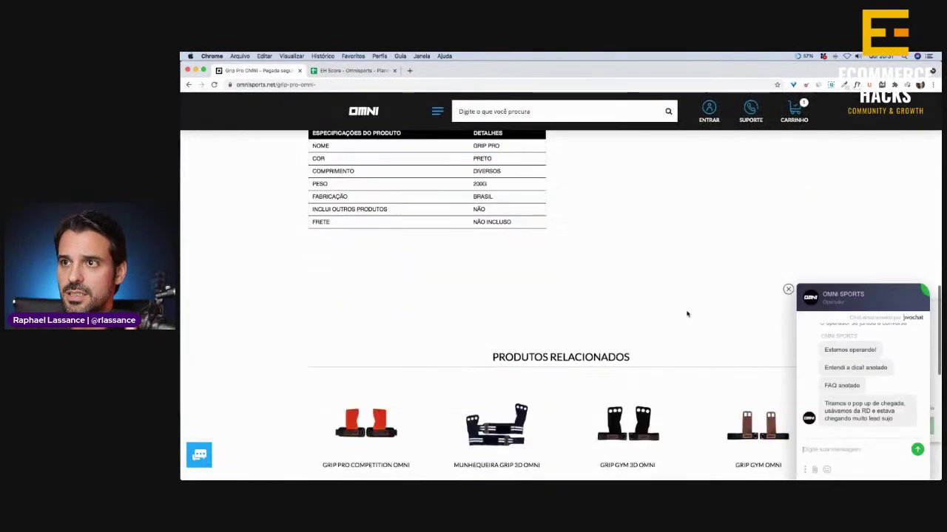
{"action": "scroll", "coordinate": [684, 313], "scroll_direction": "up", "scroll_amount": 10}
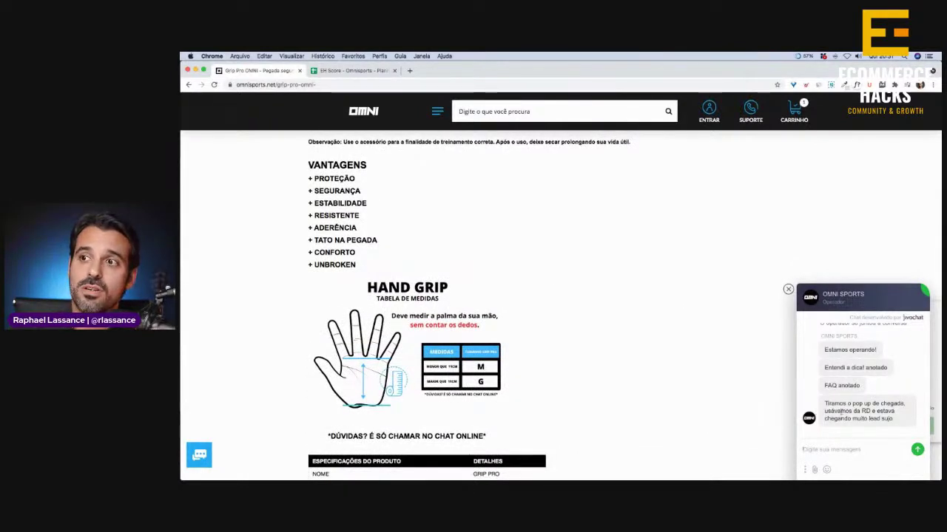
{"action": "mouse_move", "coordinate": [840, 413]}
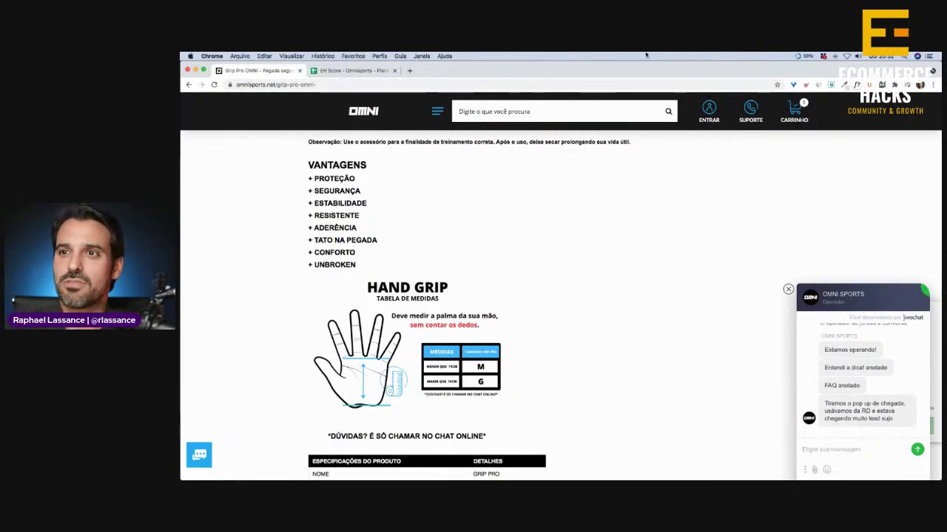
{"action": "scroll", "coordinate": [626, 269], "scroll_direction": "up", "scroll_amount": 15}
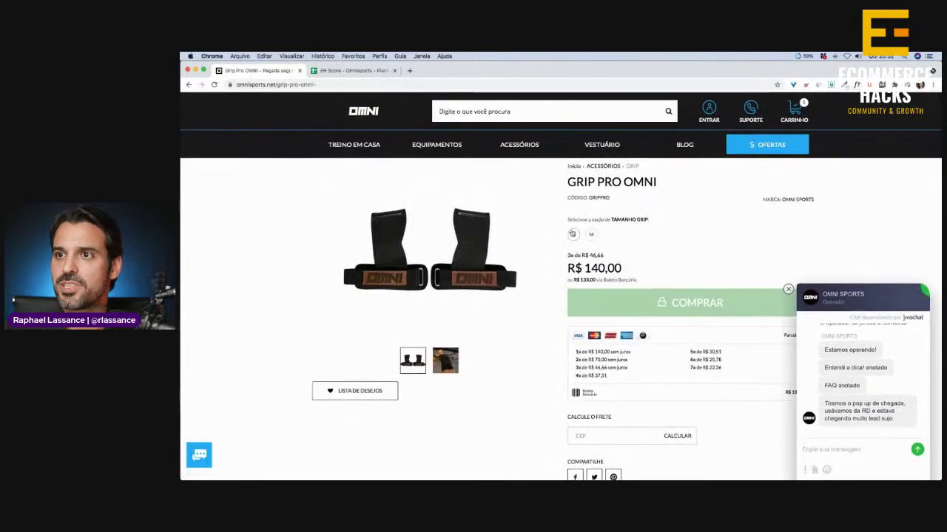
Choose size G for the Grip Pro OMNI, add it to the cart and continue shopping
{"action": "left_click", "coordinate": [573, 234]}
{"action": "scroll", "coordinate": [672, 382], "scroll_direction": "down", "scroll_amount": 3}
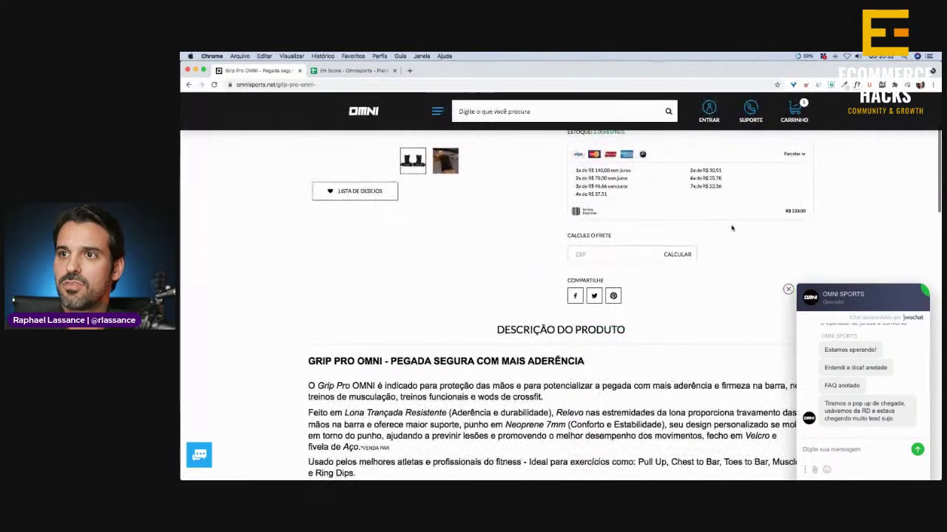
{"action": "scroll", "coordinate": [754, 282], "scroll_direction": "up", "scroll_amount": 4}
{"action": "left_click", "coordinate": [706, 303]}
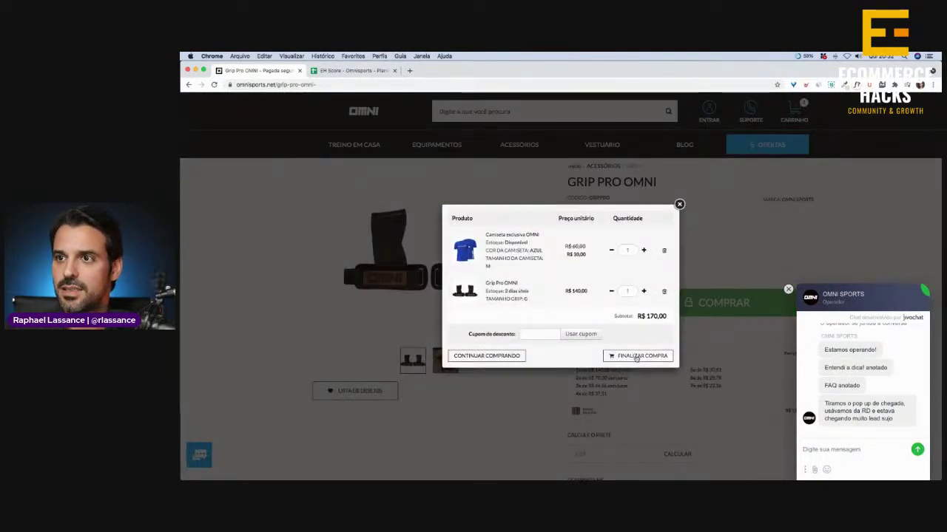
{"action": "left_click", "coordinate": [486, 356]}
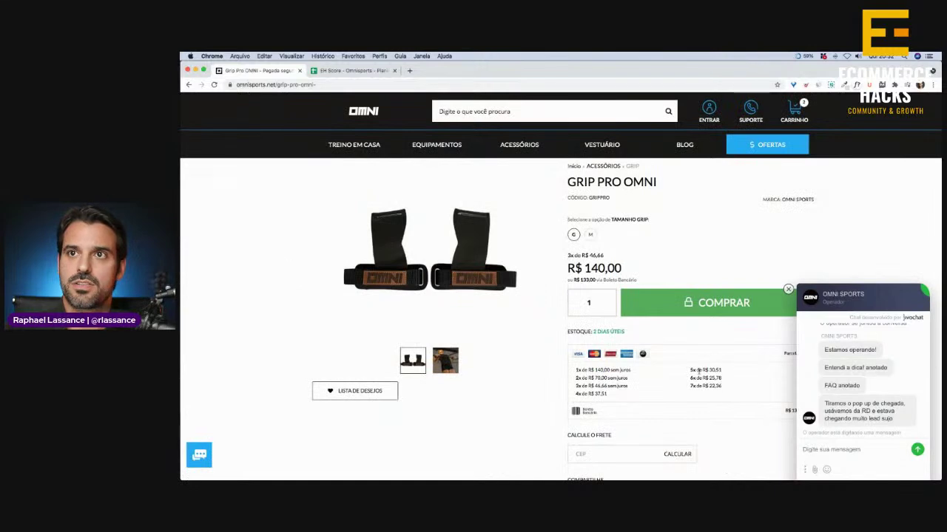
Review the rest of the Grip Pro OMNI page, including the size table, specifications and comments section
{"action": "scroll", "coordinate": [697, 372], "scroll_direction": "down", "scroll_amount": 20}
{"action": "scroll", "coordinate": [587, 288], "scroll_direction": "up", "scroll_amount": 10}
{"action": "scroll", "coordinate": [587, 288], "scroll_direction": "up", "scroll_amount": 1}
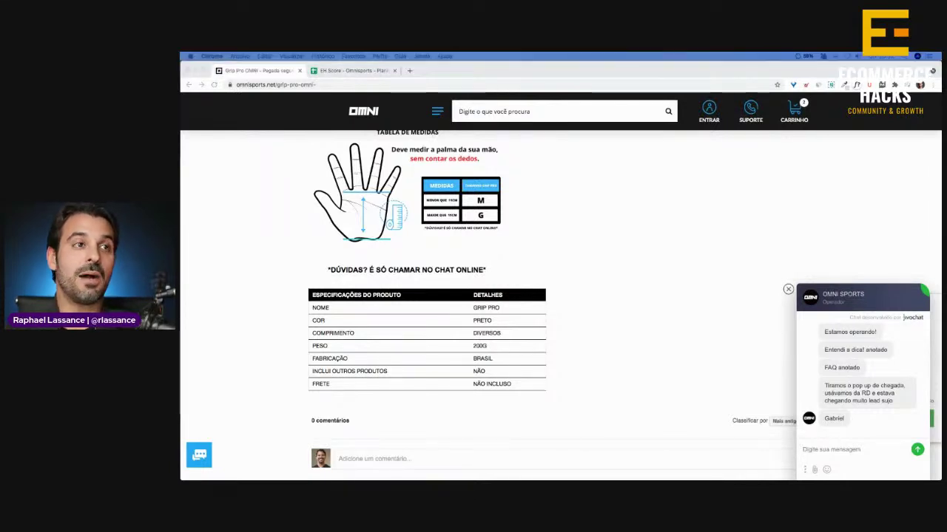
Check the E-Mail sheet's criteria and examine the BuiltWith technology profile of omnisports.net for marketing and cart recovery tools
{"action": "left_click", "coordinate": [351, 70]}
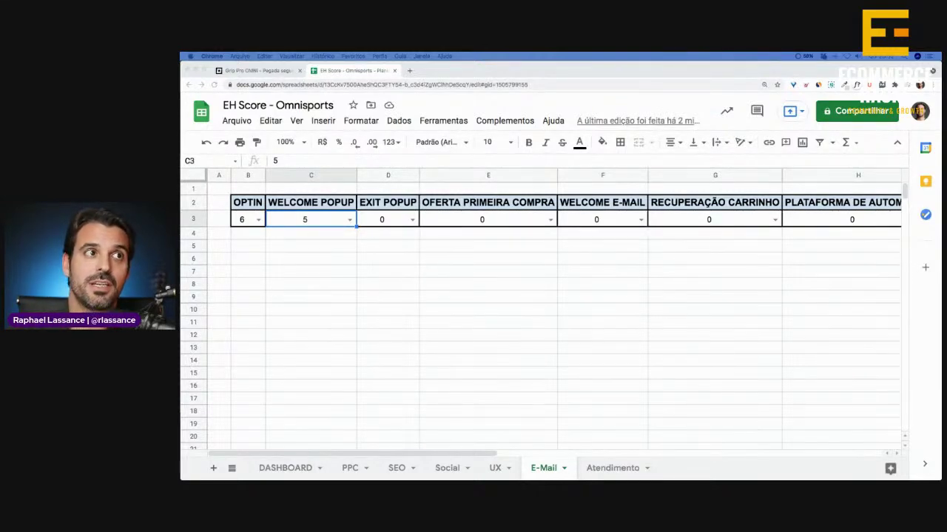
{"action": "key", "text": "super+Tab"}
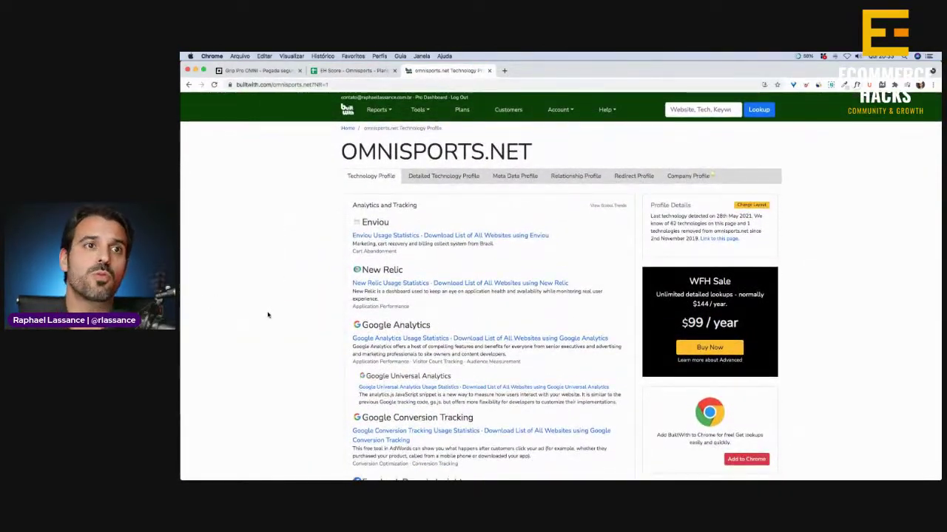
{"action": "left_click", "coordinate": [260, 70]}
{"action": "left_click", "coordinate": [418, 73]}
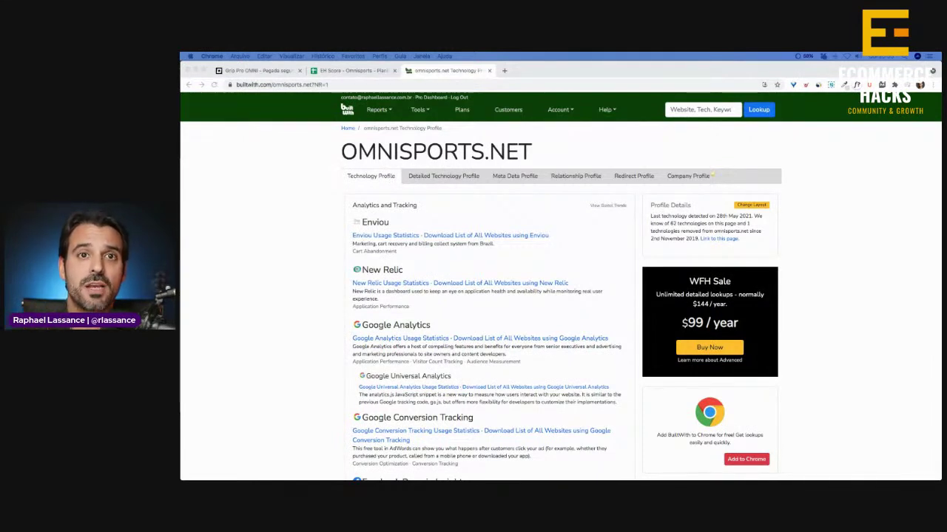
{"action": "left_click", "coordinate": [289, 247]}
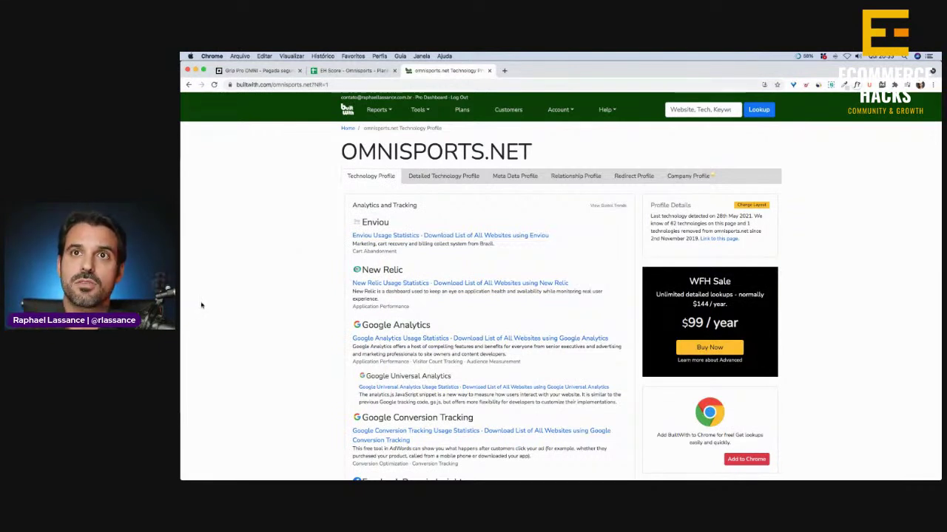
Return to the Omni store, open the cart, proceed to checkout and continue with the customer's e-mail address
{"action": "left_click", "coordinate": [270, 72]}
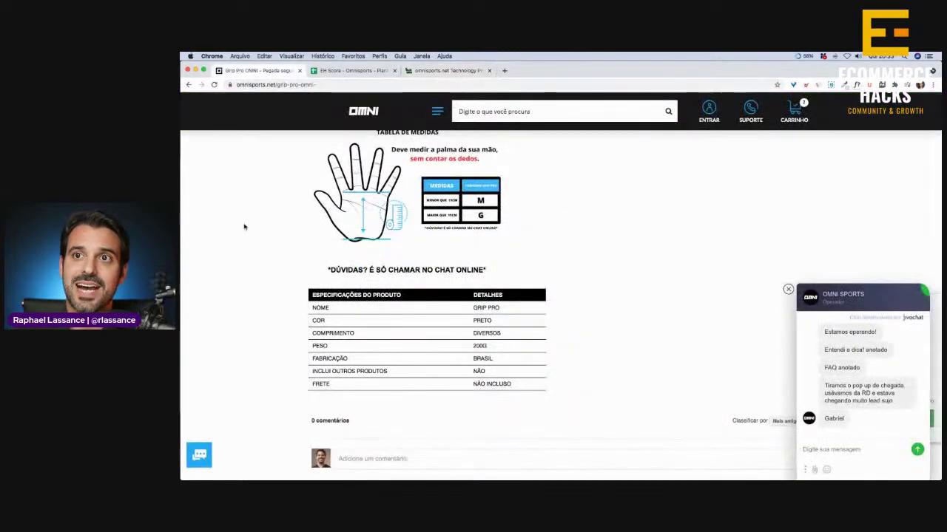
{"action": "left_click", "coordinate": [793, 116]}
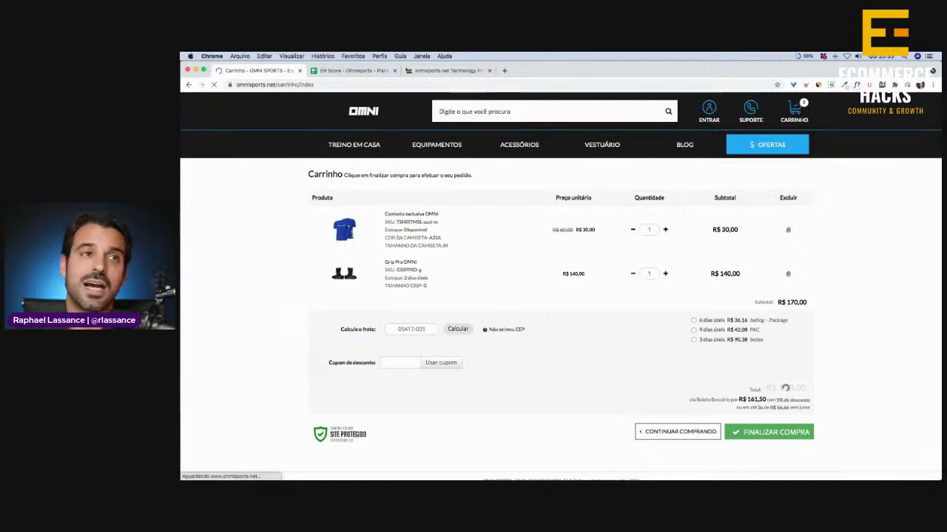
{"action": "scroll", "coordinate": [236, 248], "scroll_direction": "down", "scroll_amount": 1}
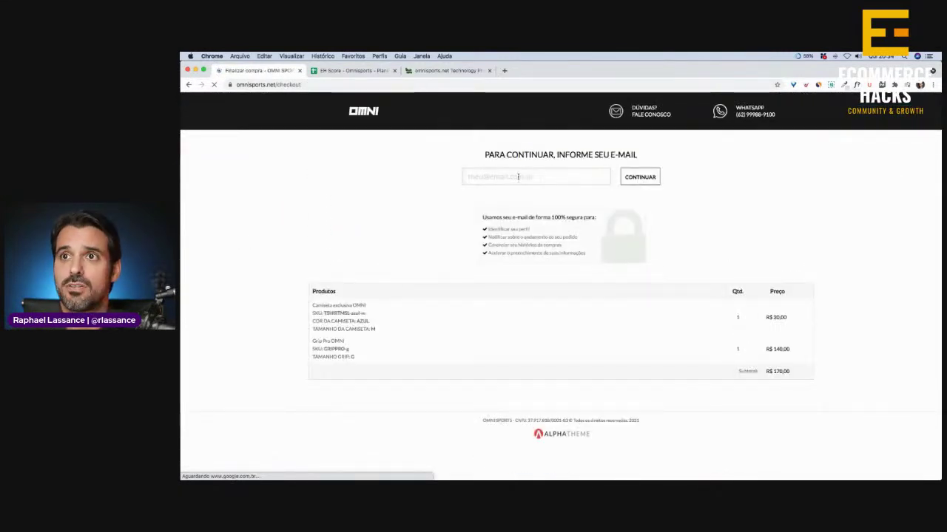
{"action": "left_click", "coordinate": [518, 177]}
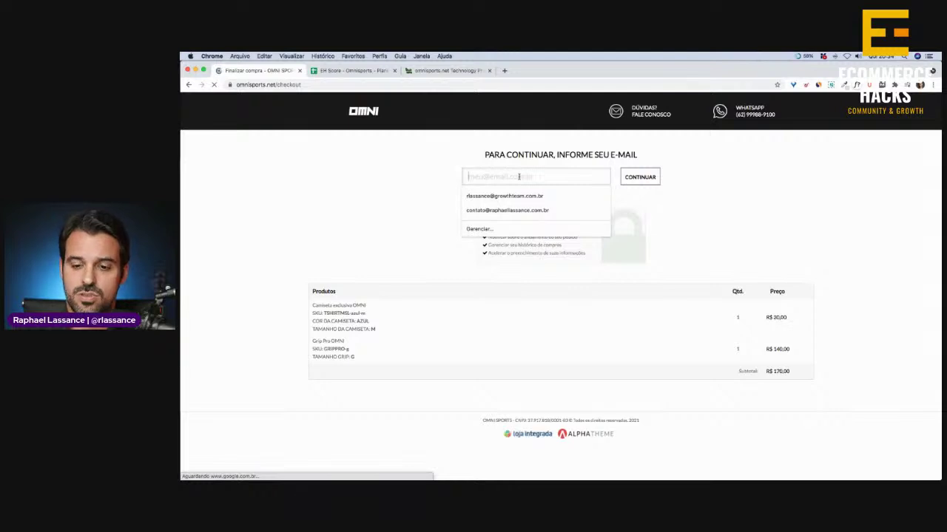
{"action": "left_click", "coordinate": [507, 210]}
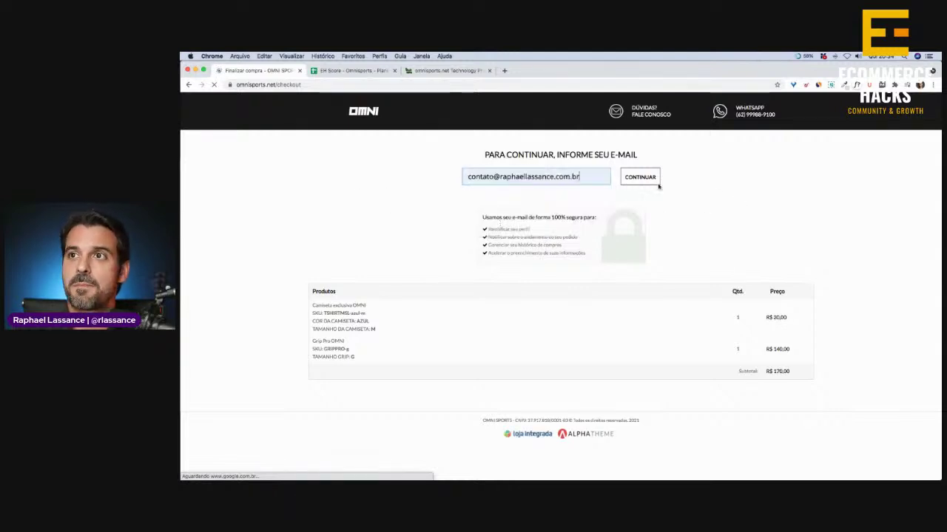
{"action": "left_click", "coordinate": [640, 178]}
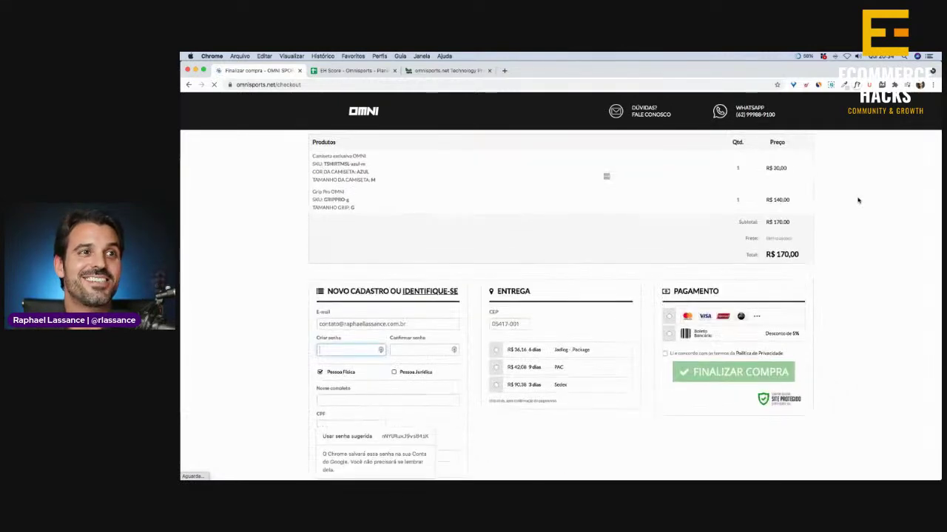
Review the checkout's registration, delivery and payment sections, close the checkout without buying, and return to the E-Mail sheet
{"action": "scroll", "coordinate": [525, 284], "scroll_direction": "down", "scroll_amount": 2}
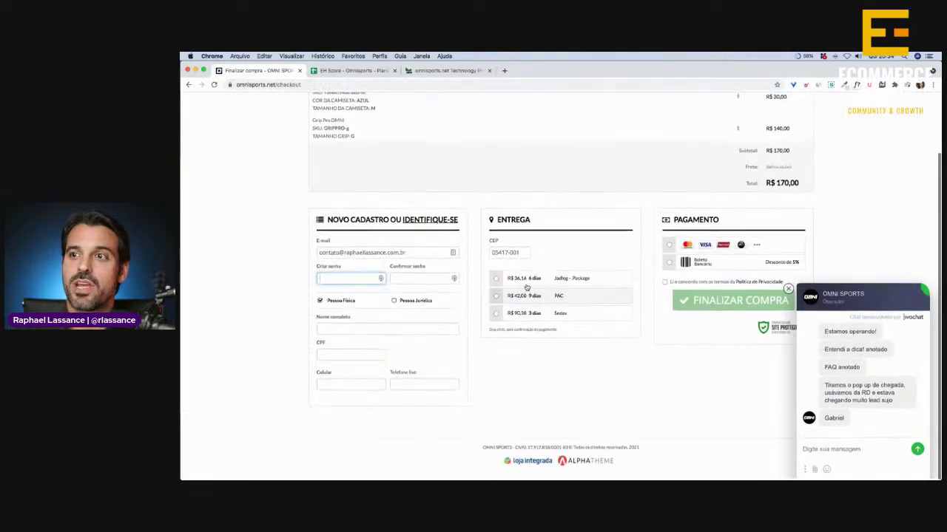
{"action": "scroll", "coordinate": [406, 274], "scroll_direction": "up", "scroll_amount": 2}
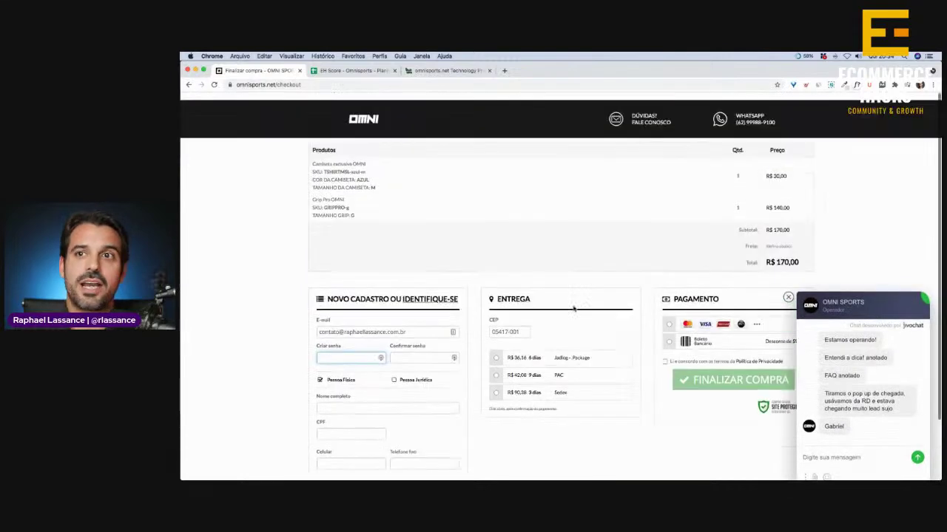
{"action": "left_click", "coordinate": [300, 71]}
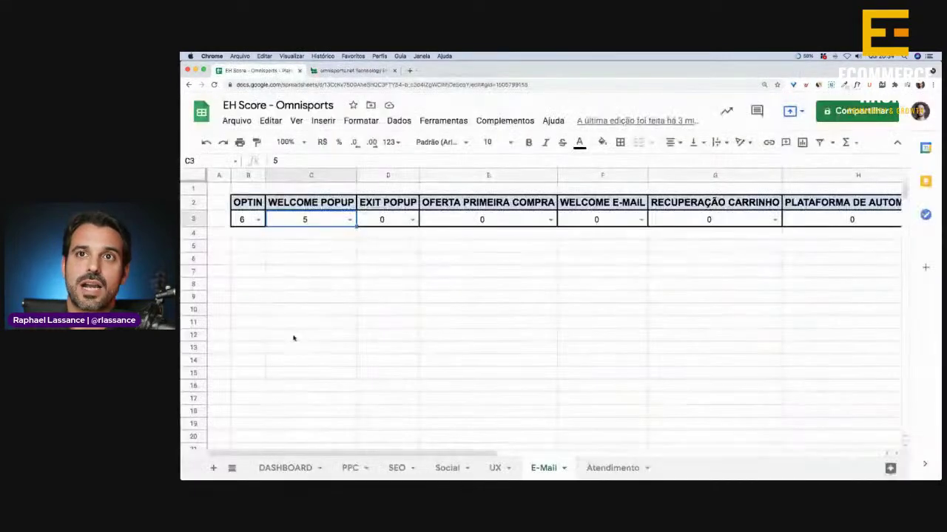
{"action": "left_click", "coordinate": [435, 355]}
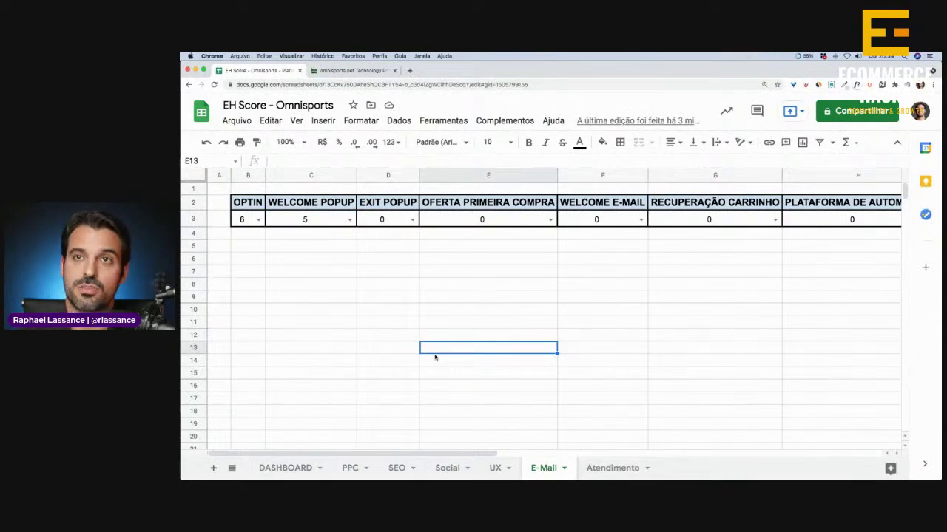
Open the omnisports.net home page in a new browser tab
{"action": "key", "text": "super+t"}
{"action": "type", "text": "omni"}
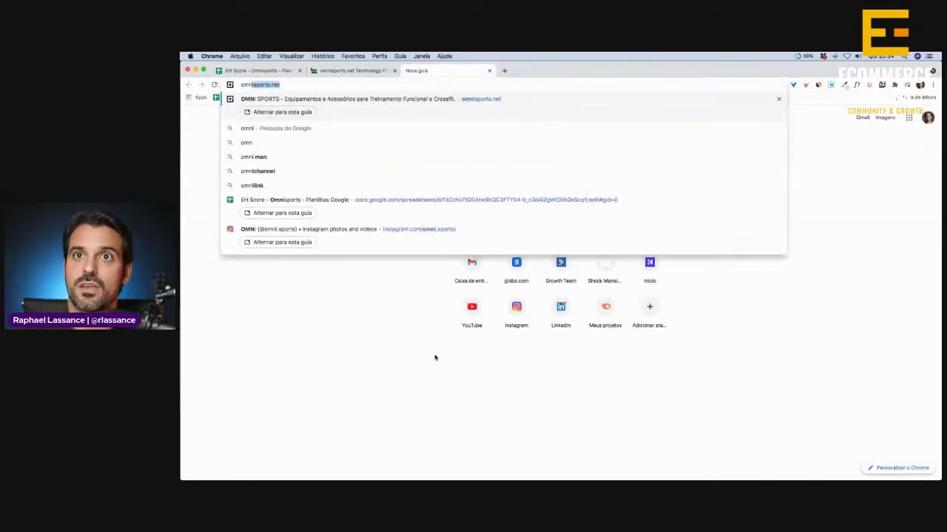
{"action": "key", "text": "Return"}
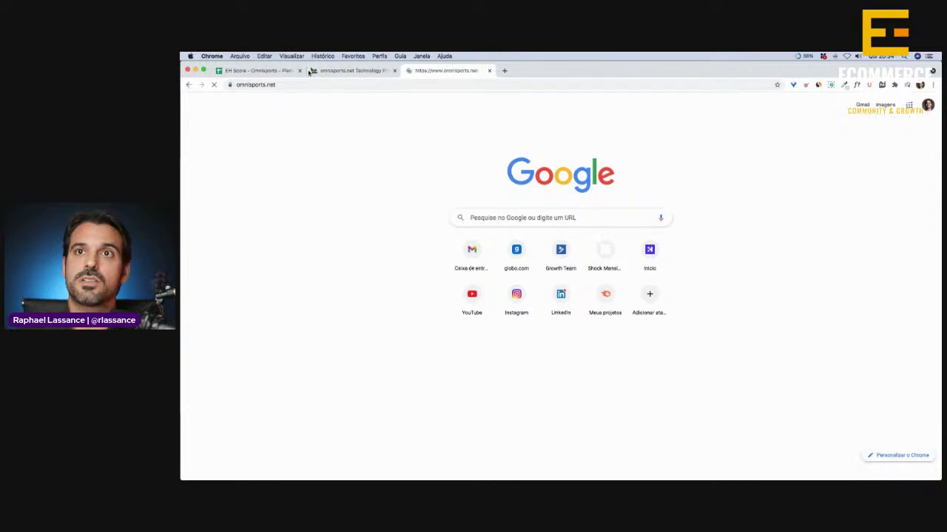
Check the BuiltWith technology profile of omnisports.net and set the PLATAFORMA DE AUTOMAÇÃO score to 7 in the E-Mail sheet
{"action": "left_click", "coordinate": [350, 70]}
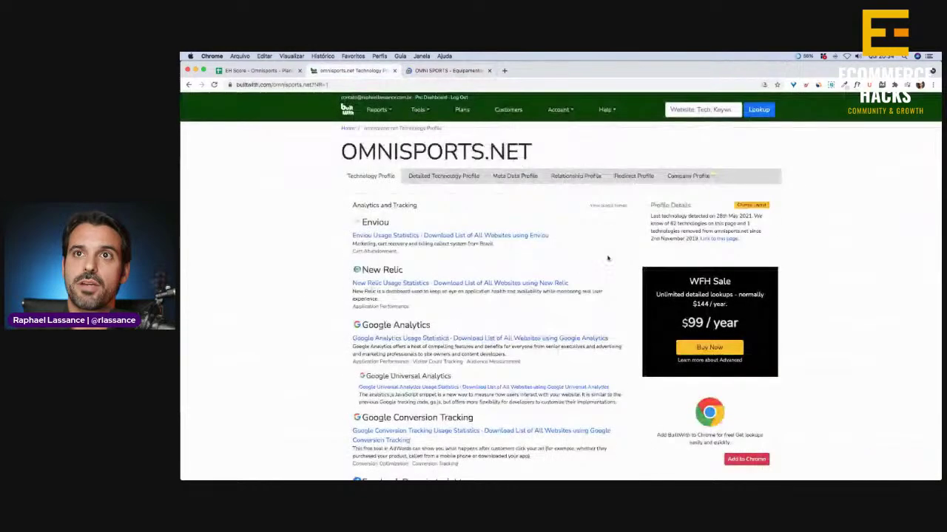
{"action": "left_click", "coordinate": [257, 71]}
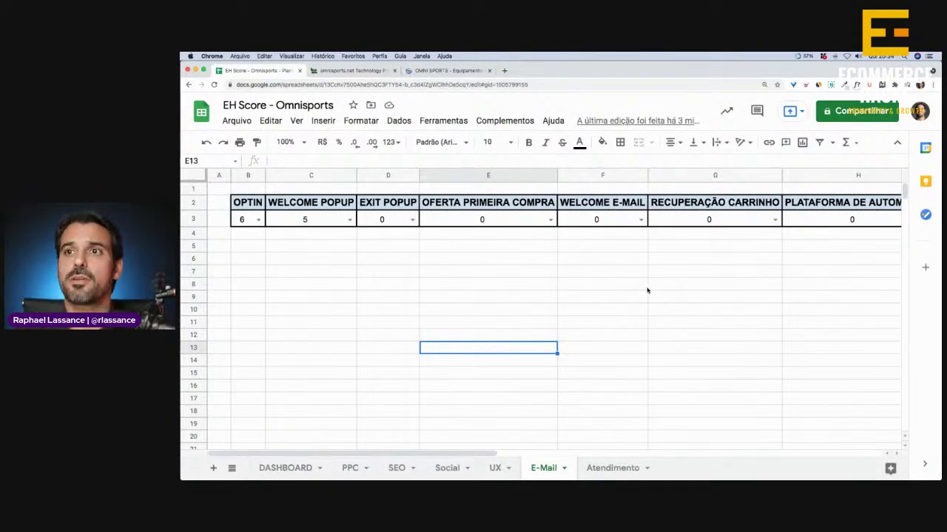
{"action": "left_click", "coordinate": [360, 70]}
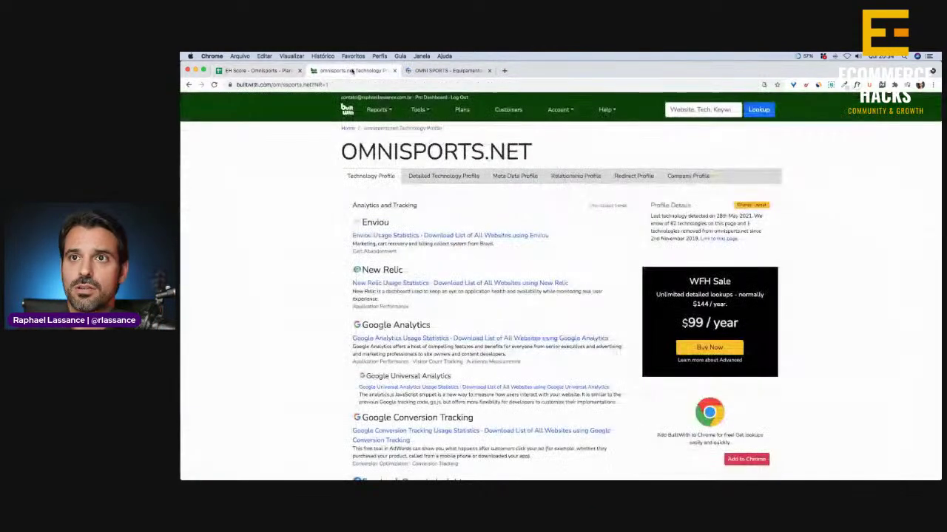
{"action": "left_click", "coordinate": [258, 71]}
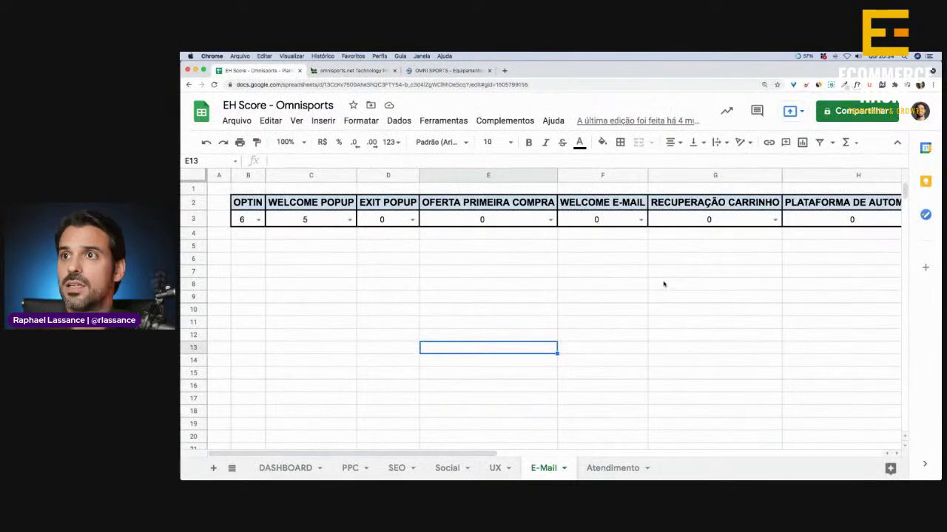
{"action": "scroll", "coordinate": [660, 284], "scroll_direction": "right", "scroll_amount": 2}
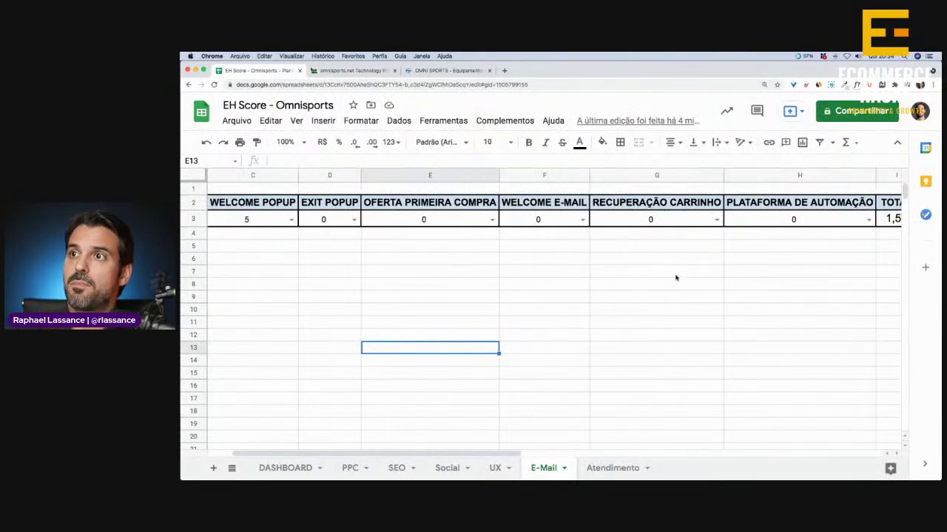
{"action": "left_click", "coordinate": [868, 222]}
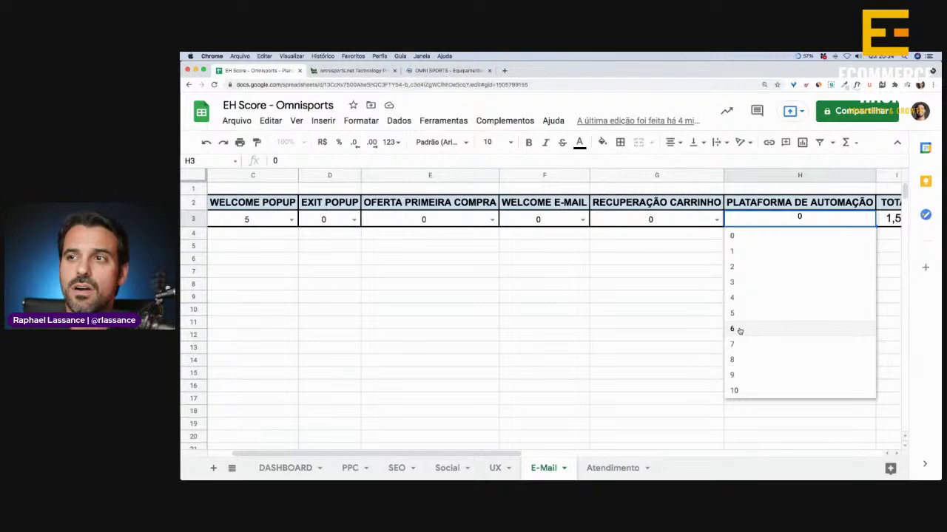
{"action": "key", "text": "Return"}
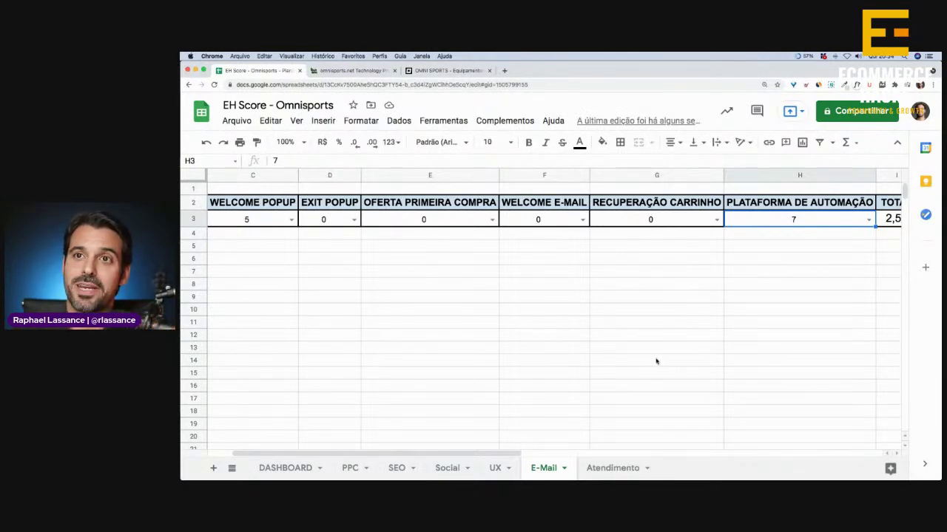
Review the E-Mail sheet's scores against the store's latest chat messages and the BuiltWith profile of omnisports.net
{"action": "scroll", "coordinate": [590, 322], "scroll_direction": "left", "scroll_amount": 2}
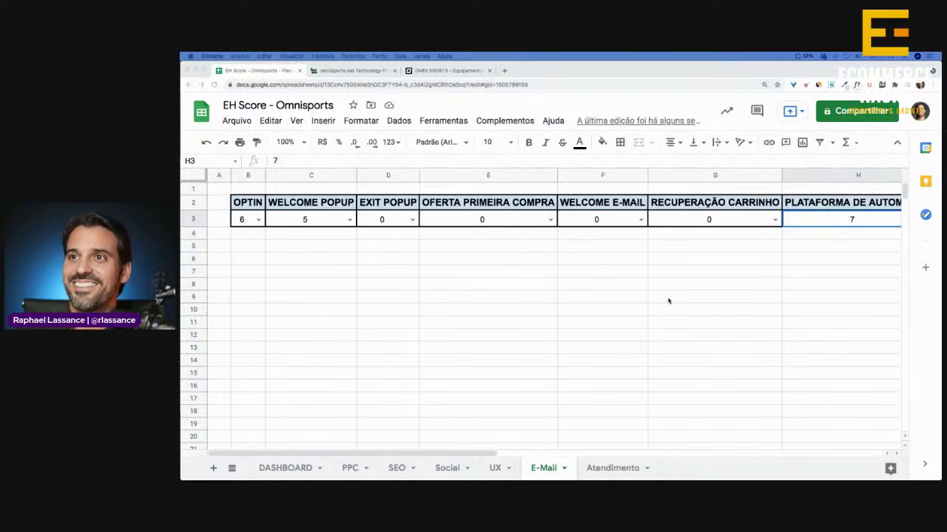
{"action": "scroll", "coordinate": [694, 286], "scroll_direction": "right", "scroll_amount": 1}
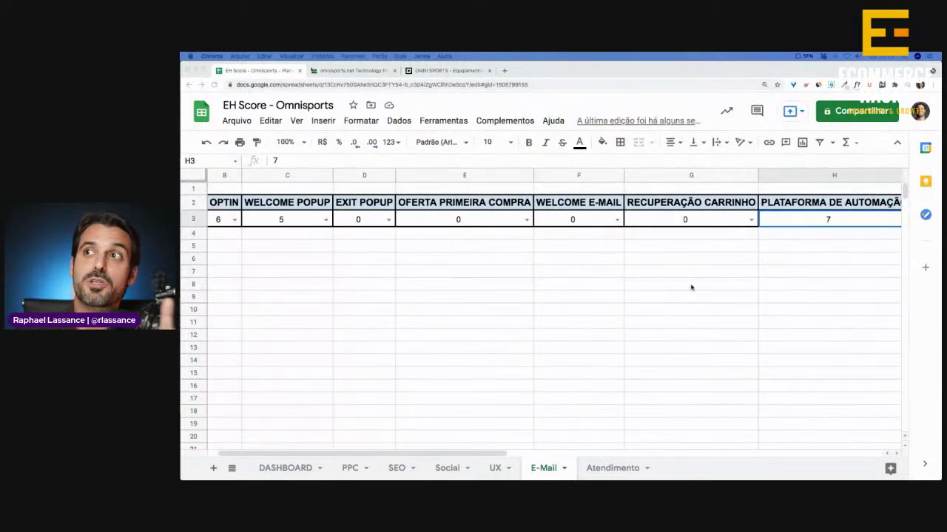
{"action": "scroll", "coordinate": [691, 288], "scroll_direction": "right", "scroll_amount": 1}
{"action": "scroll", "coordinate": [691, 287], "scroll_direction": "right", "scroll_amount": 1}
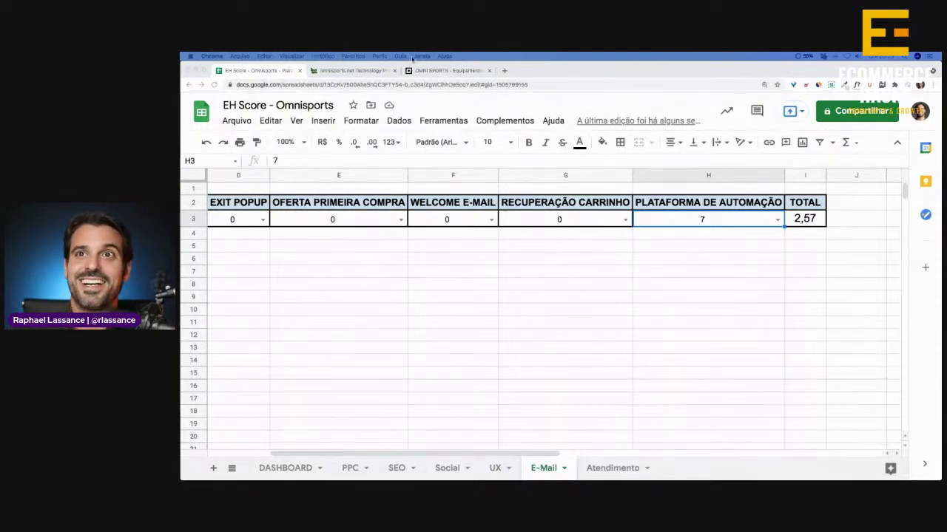
{"action": "left_click", "coordinate": [448, 71]}
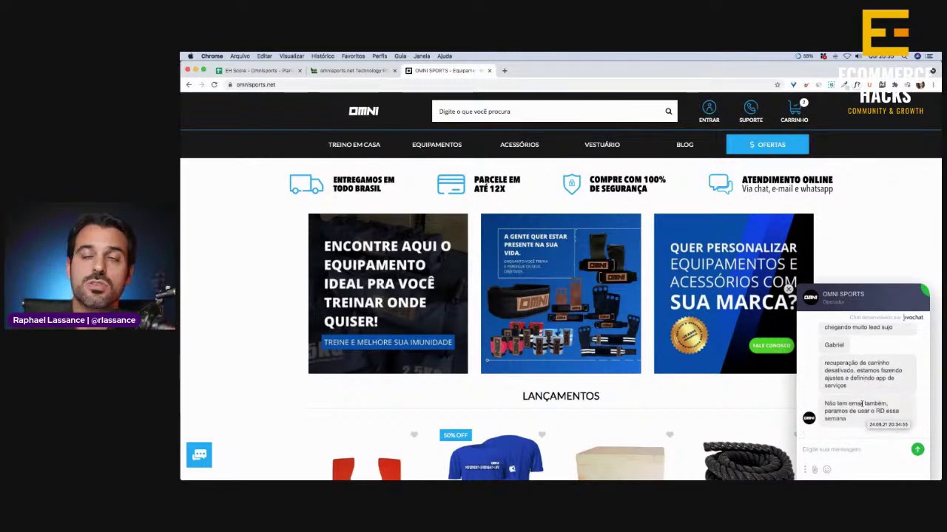
{"action": "left_click", "coordinate": [348, 69]}
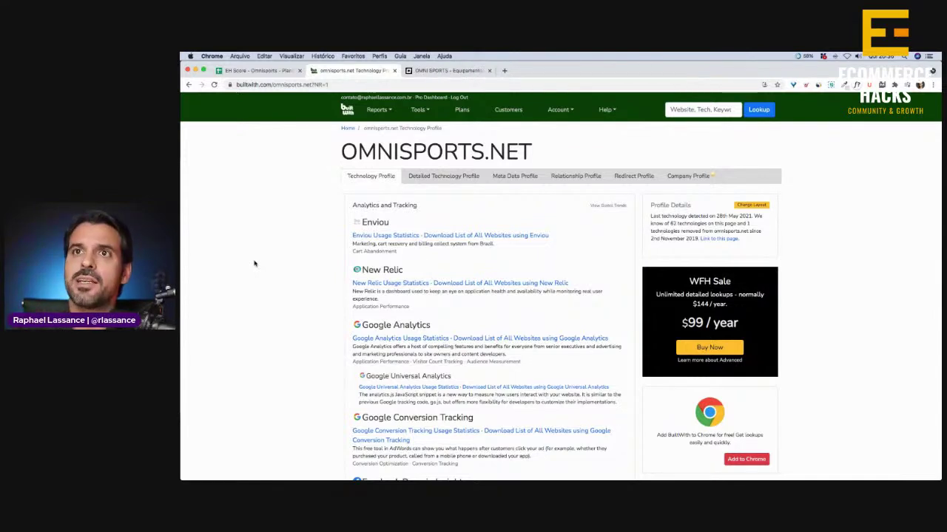
{"action": "left_click", "coordinate": [255, 71]}
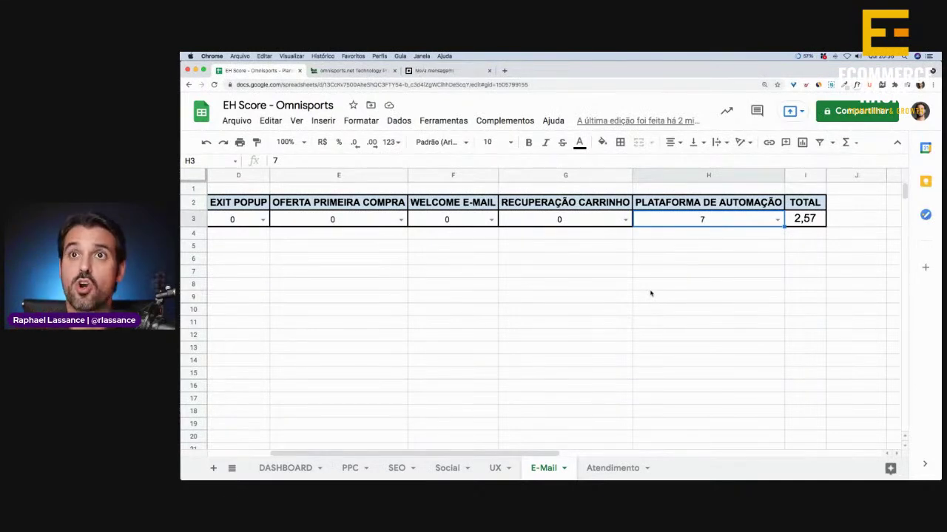
{"action": "scroll", "coordinate": [630, 281], "scroll_direction": "left", "scroll_amount": 3}
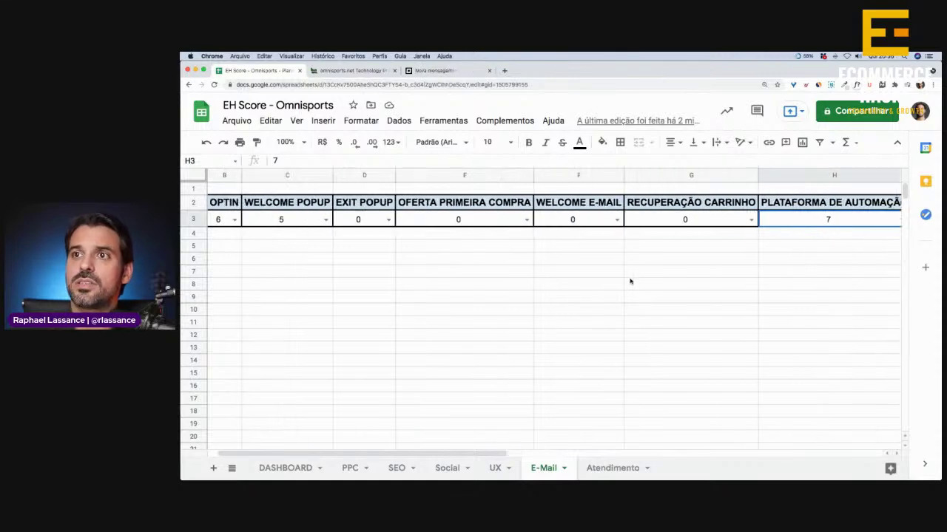
{"action": "scroll", "coordinate": [630, 281], "scroll_direction": "left", "scroll_amount": 1}
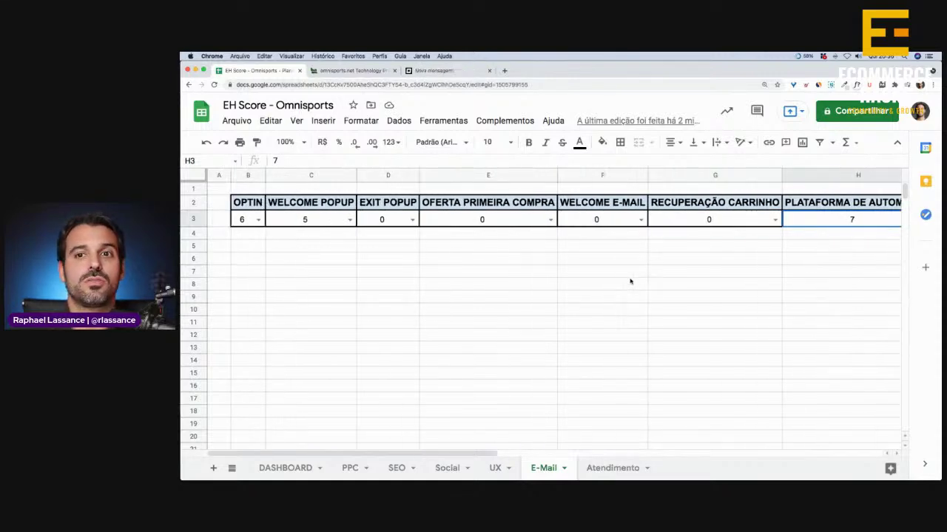
Check the DASHBOARD scores and the UX sheet's criteria, and examine and reload the Omni home page for comparison
{"action": "left_click", "coordinate": [285, 468]}
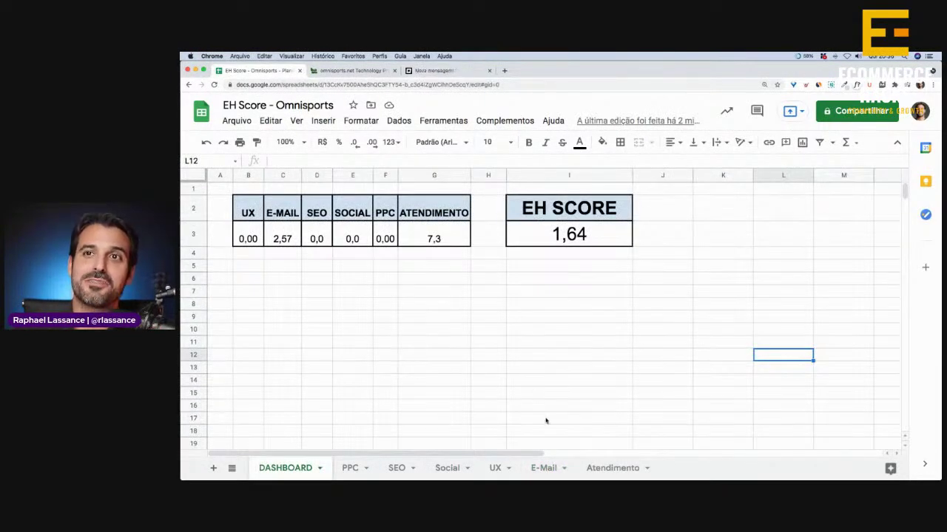
{"action": "left_click", "coordinate": [495, 469]}
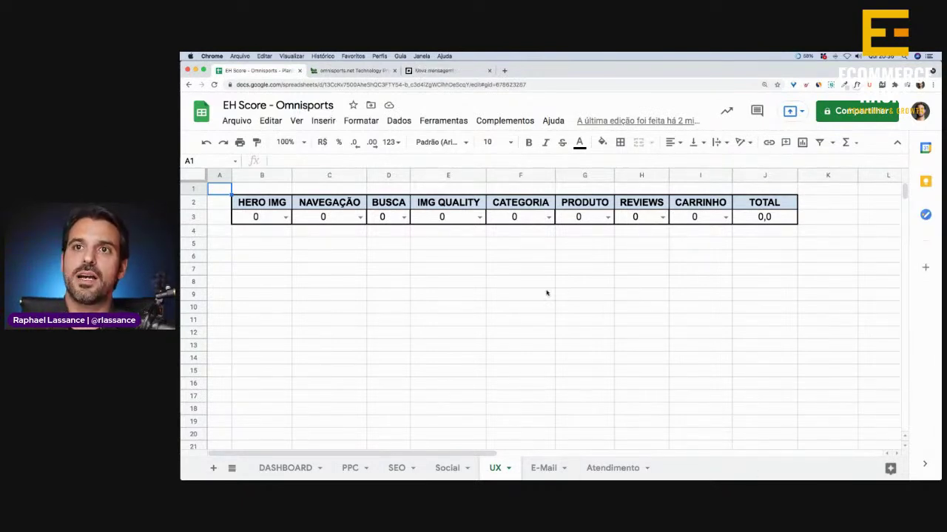
{"action": "left_click", "coordinate": [449, 71]}
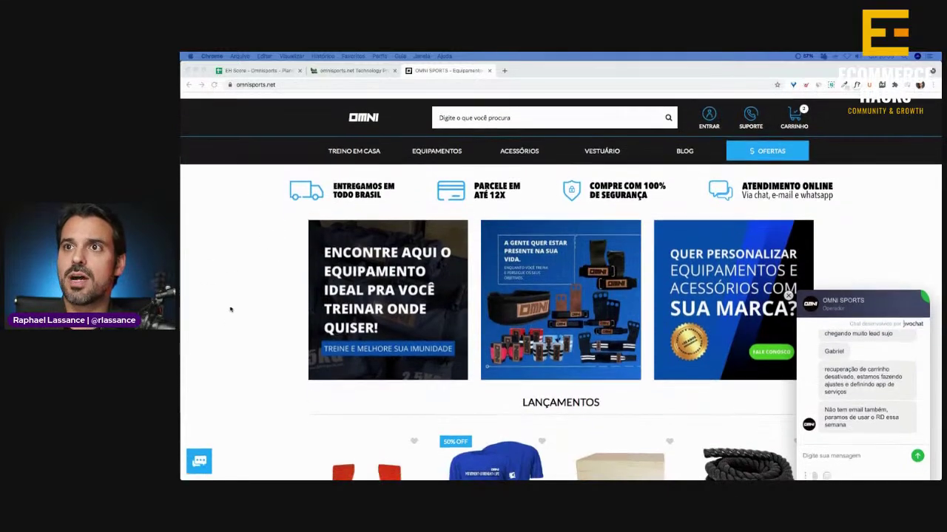
{"action": "scroll", "coordinate": [209, 305], "scroll_direction": "down", "scroll_amount": 6}
{"action": "scroll", "coordinate": [209, 305], "scroll_direction": "up", "scroll_amount": 6}
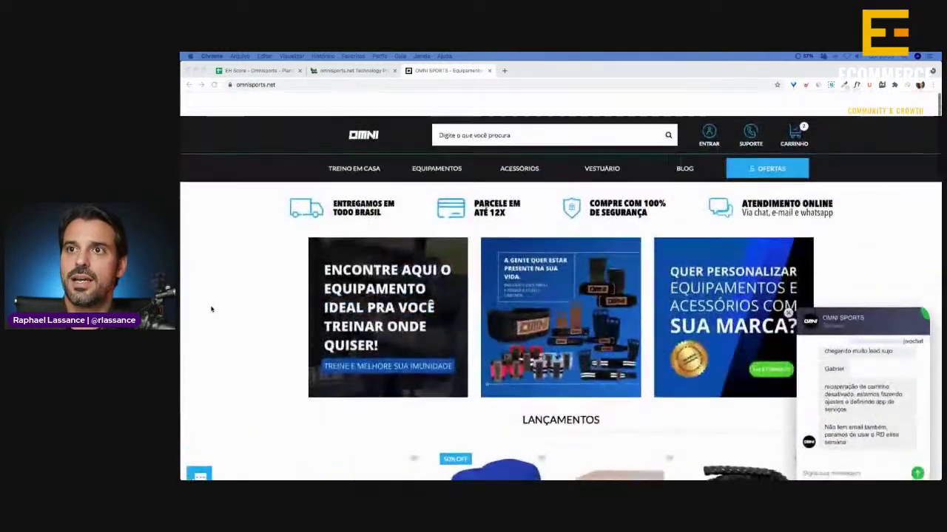
{"action": "left_click", "coordinate": [311, 84]}
{"action": "key", "text": "Return"}
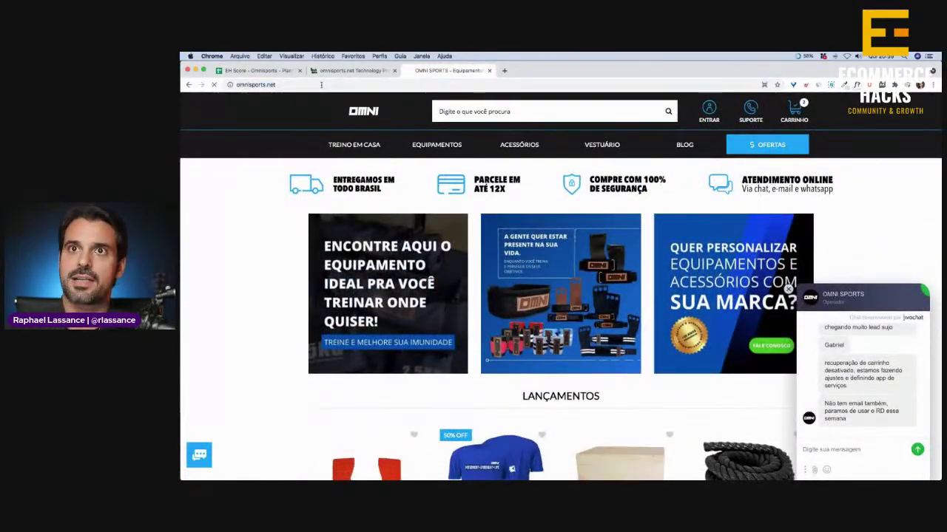
{"action": "left_click", "coordinate": [286, 72]}
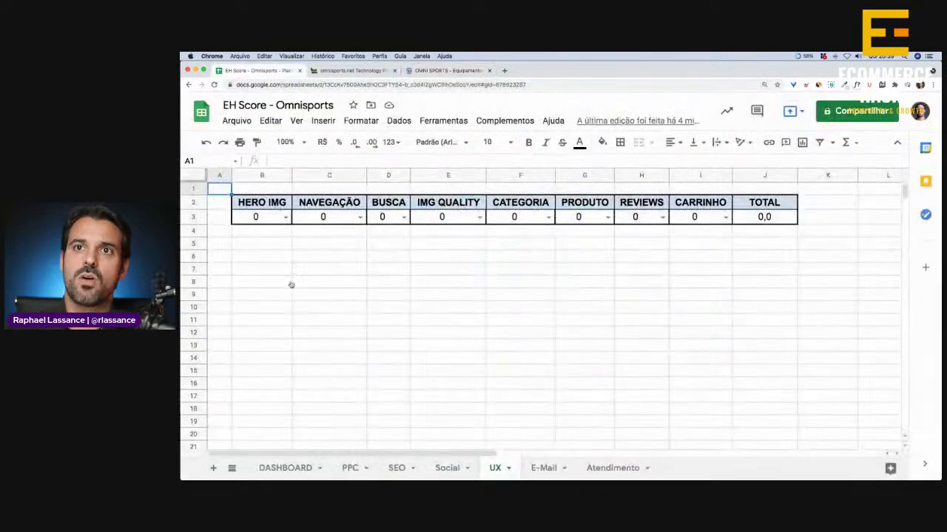
Return to the Omni home page and open it in a responsive mobile-sized preview
{"action": "left_click", "coordinate": [431, 71]}
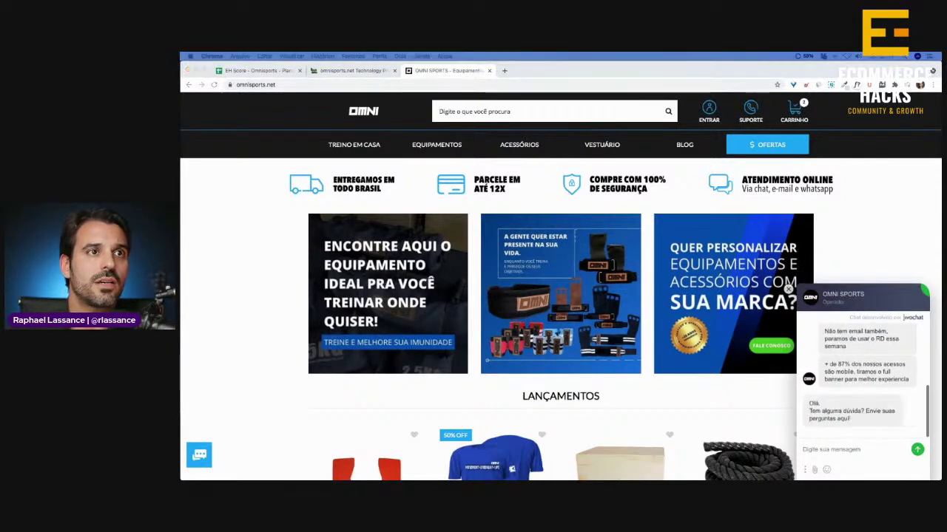
{"action": "key", "text": "super+grave"}
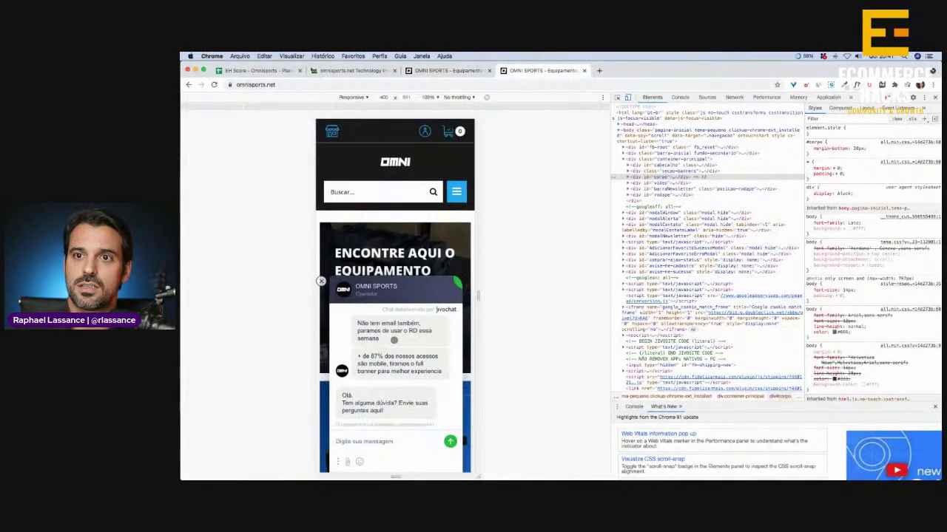
Minimize the store chat in the mobile preview and examine the Omni home page's mobile header and banners
{"action": "left_click", "coordinate": [320, 281]}
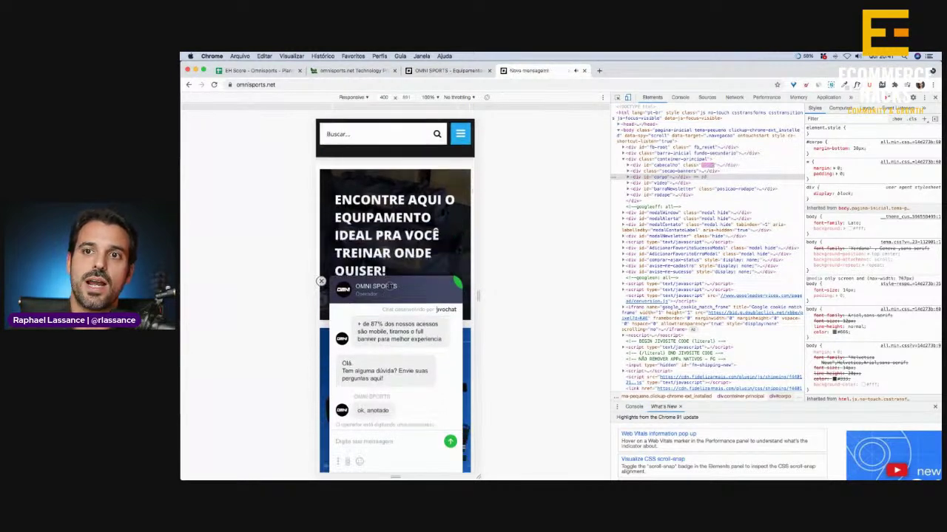
{"action": "left_click", "coordinate": [321, 281]}
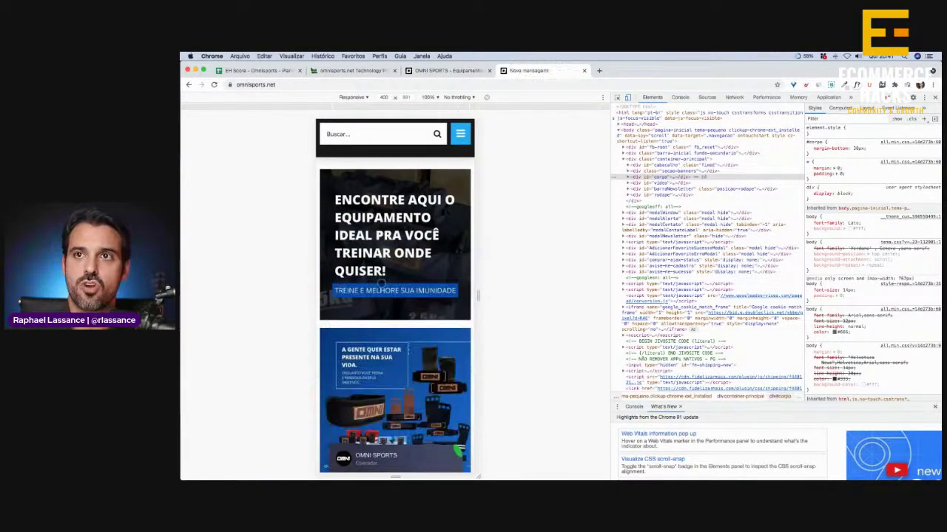
{"action": "scroll", "coordinate": [382, 283], "scroll_direction": "down", "scroll_amount": 5}
{"action": "scroll", "coordinate": [336, 305], "scroll_direction": "up", "scroll_amount": 7}
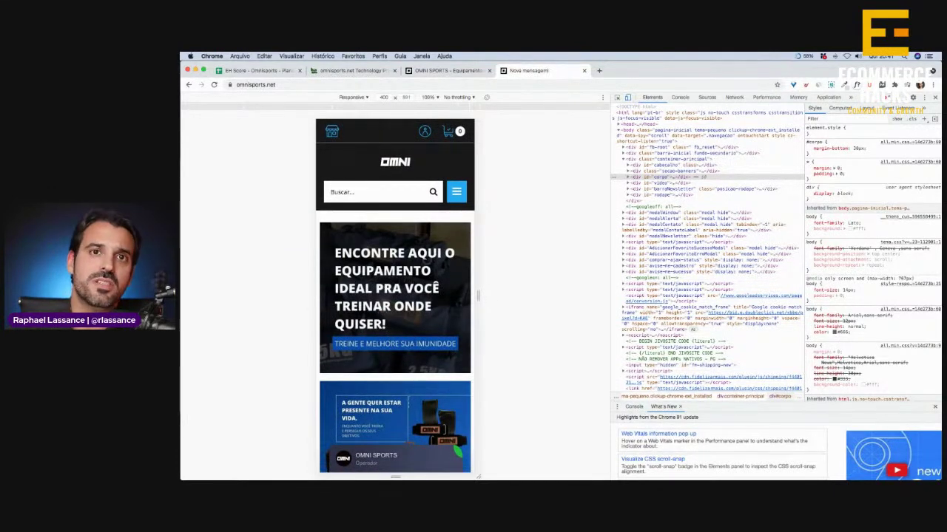
Check the criteria in the EH Score UX sheet and return to the desktop version of the Omni home page
{"action": "left_click", "coordinate": [466, 71]}
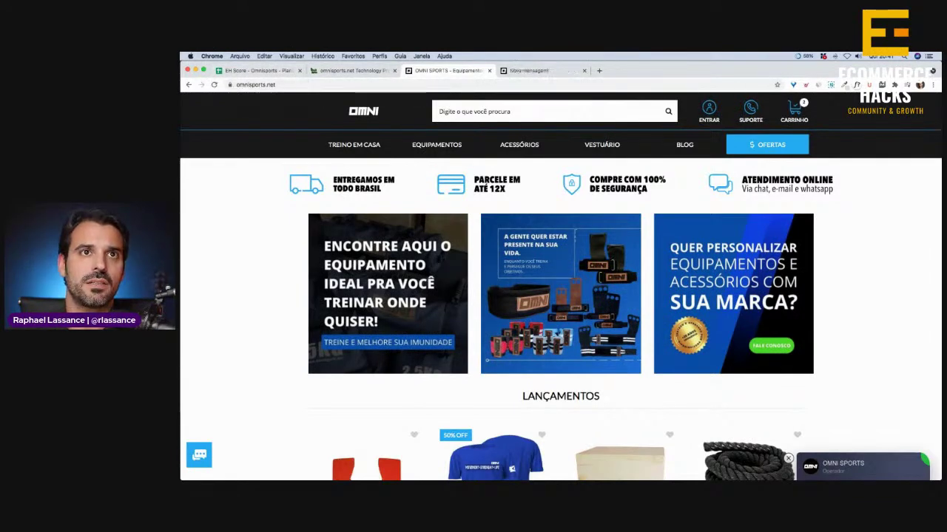
{"action": "left_click", "coordinate": [335, 71]}
{"action": "left_click", "coordinate": [263, 71]}
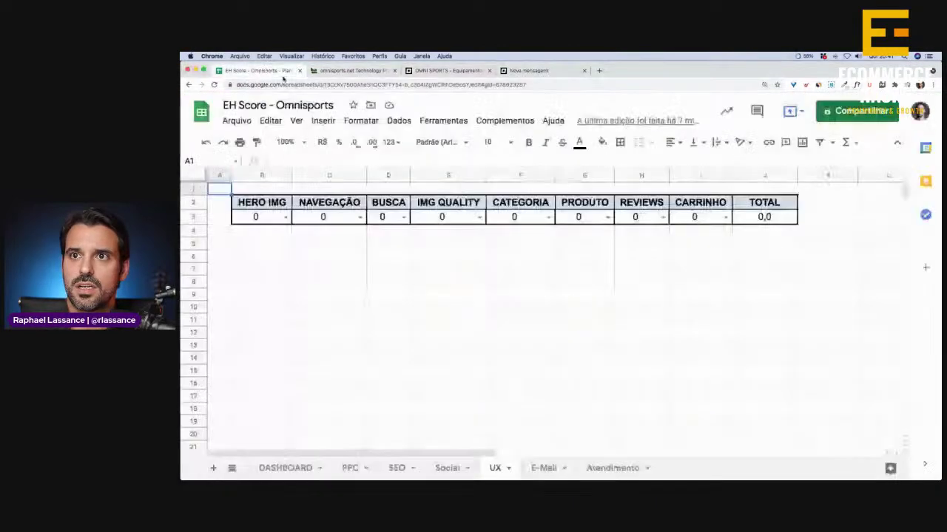
{"action": "left_click", "coordinate": [301, 255]}
{"action": "left_click", "coordinate": [444, 71]}
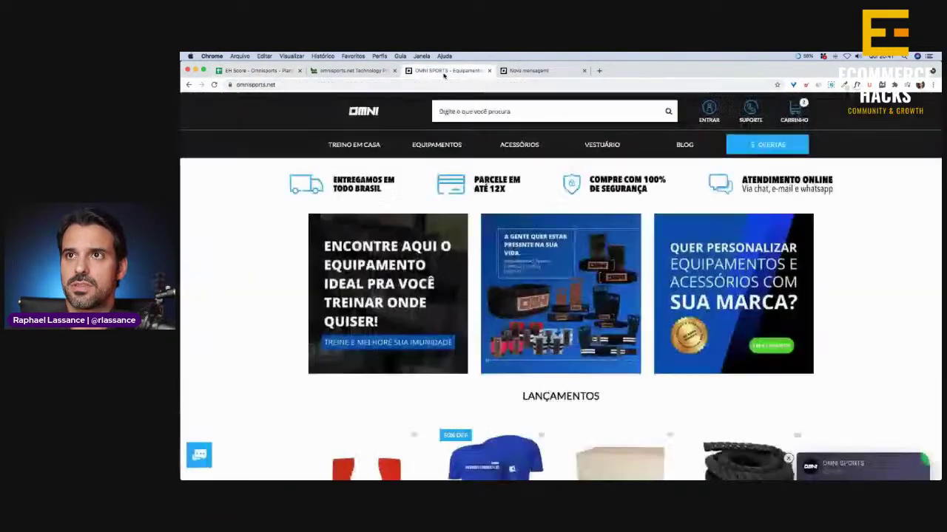
Examine the desktop home page's navigation, including the Treino em Casa, Equipamentos and Acessórios submenus, and the footer
{"action": "mouse_move", "coordinate": [350, 148]}
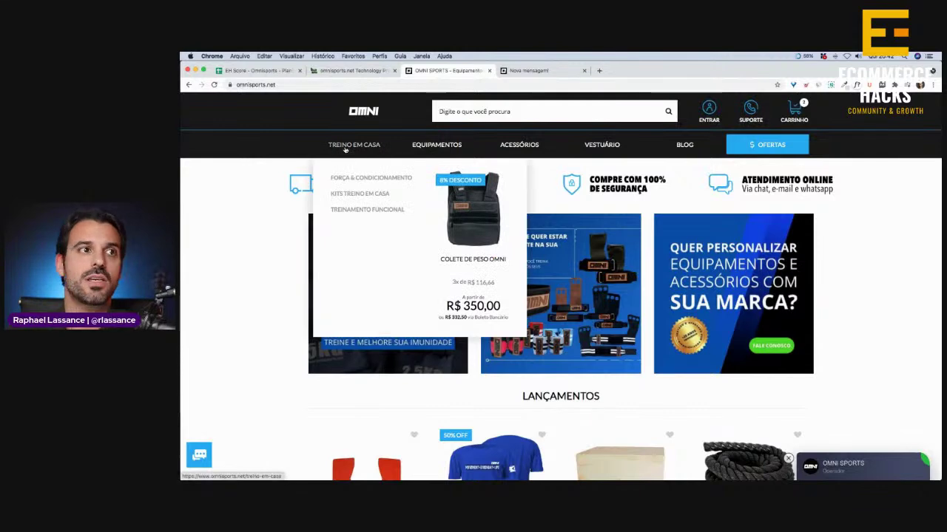
{"action": "mouse_move", "coordinate": [435, 147]}
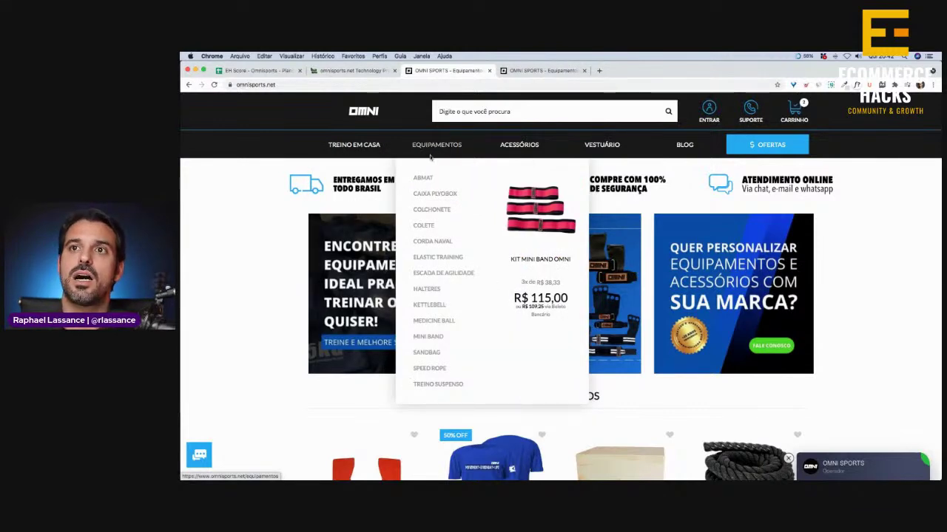
{"action": "mouse_move", "coordinate": [525, 147]}
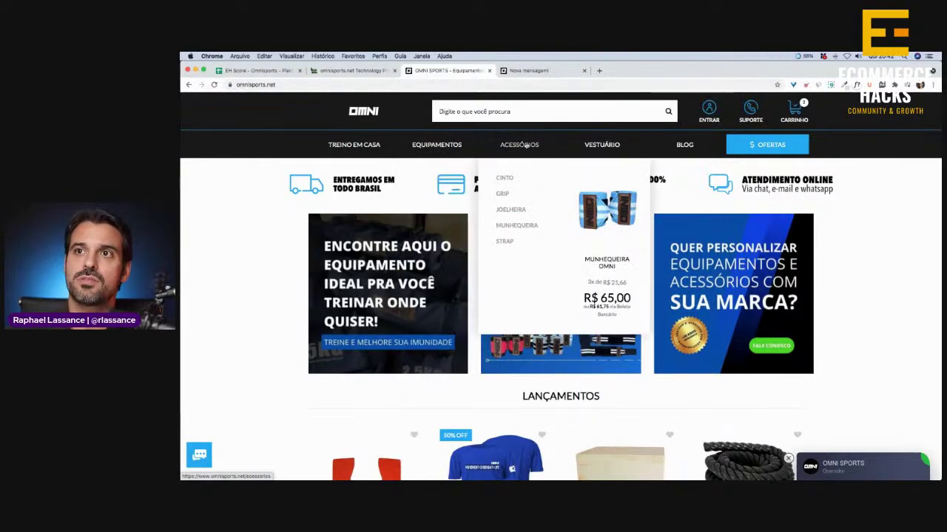
{"action": "mouse_move", "coordinate": [598, 148]}
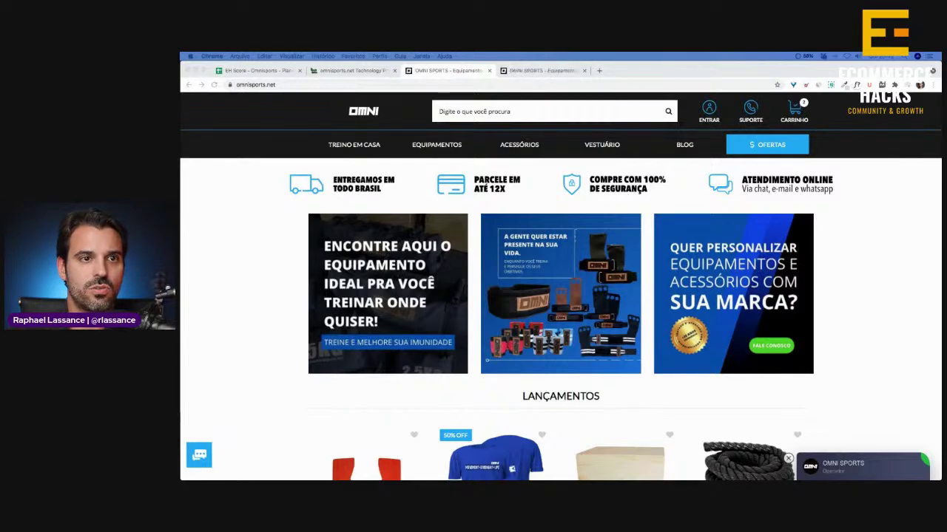
{"action": "left_click", "coordinate": [238, 267]}
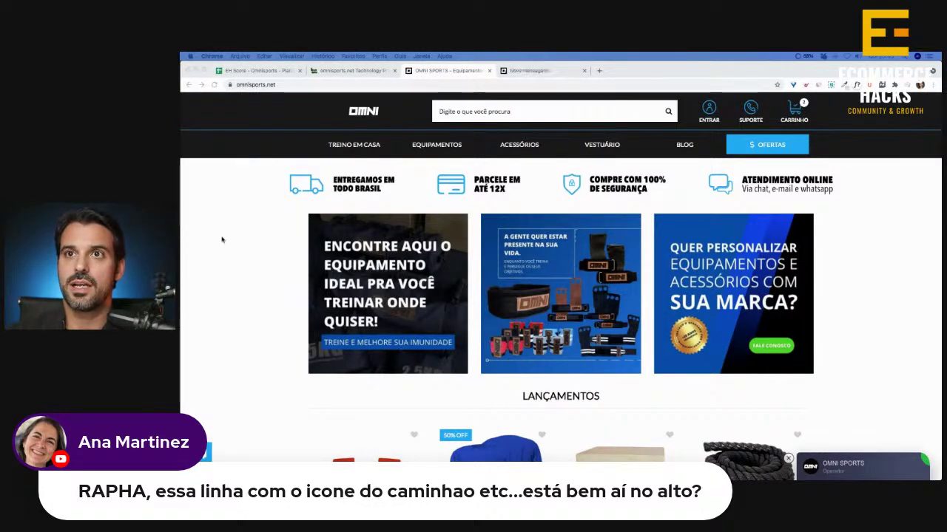
{"action": "mouse_move", "coordinate": [432, 147]}
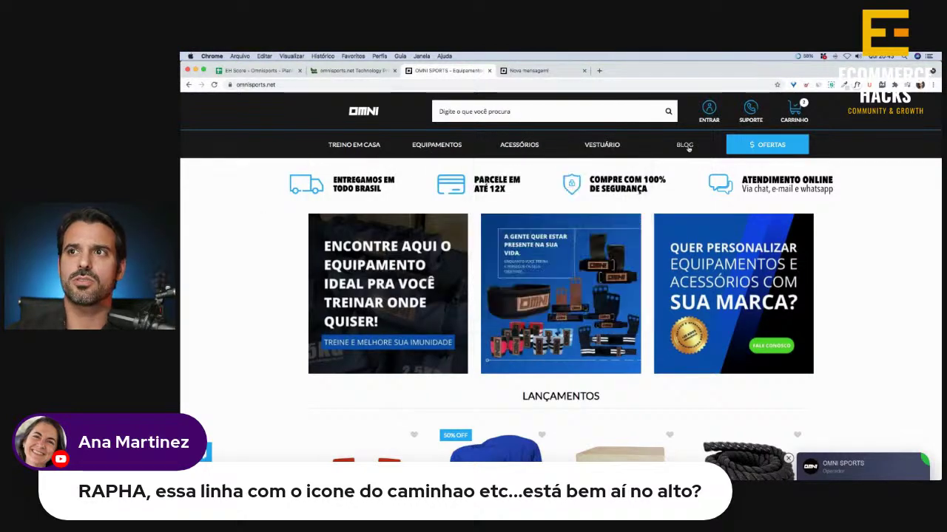
{"action": "mouse_move", "coordinate": [378, 157]}
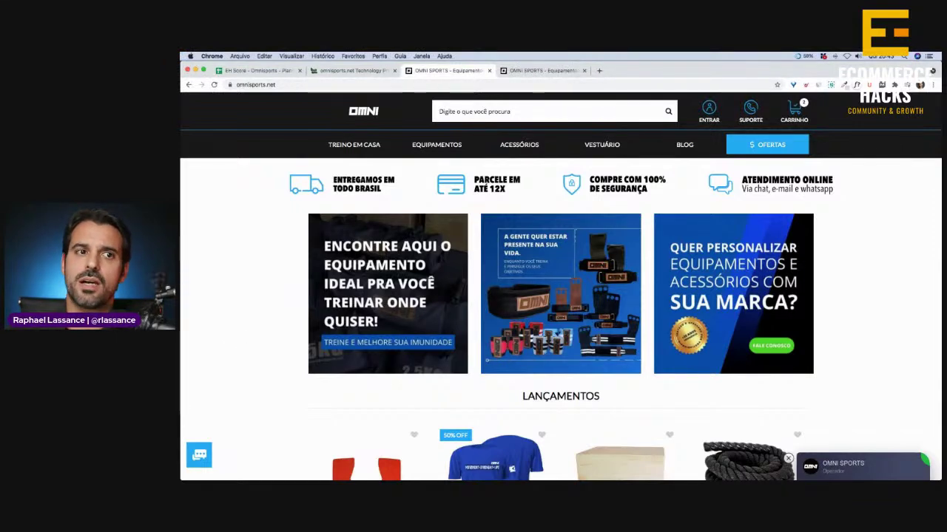
{"action": "scroll", "coordinate": [254, 319], "scroll_direction": "down", "scroll_amount": 15}
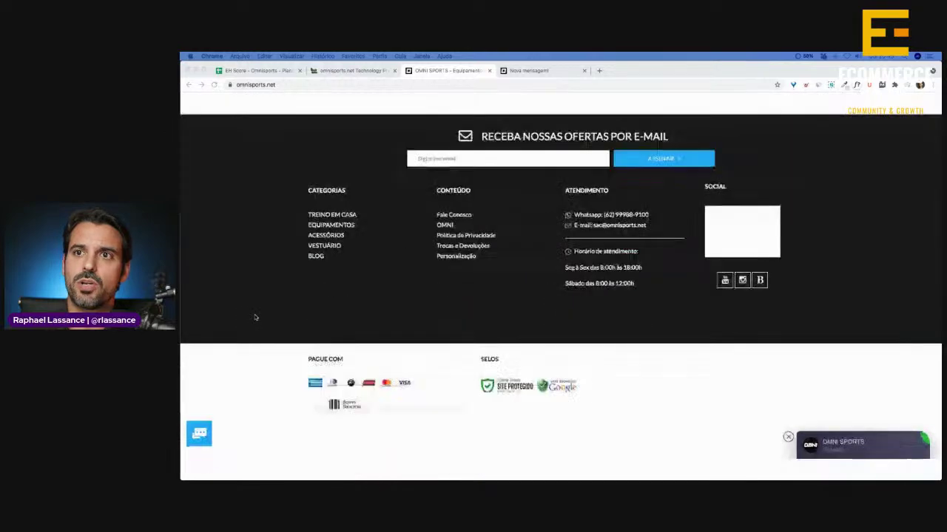
{"action": "scroll", "coordinate": [244, 325], "scroll_direction": "up", "scroll_amount": 15}
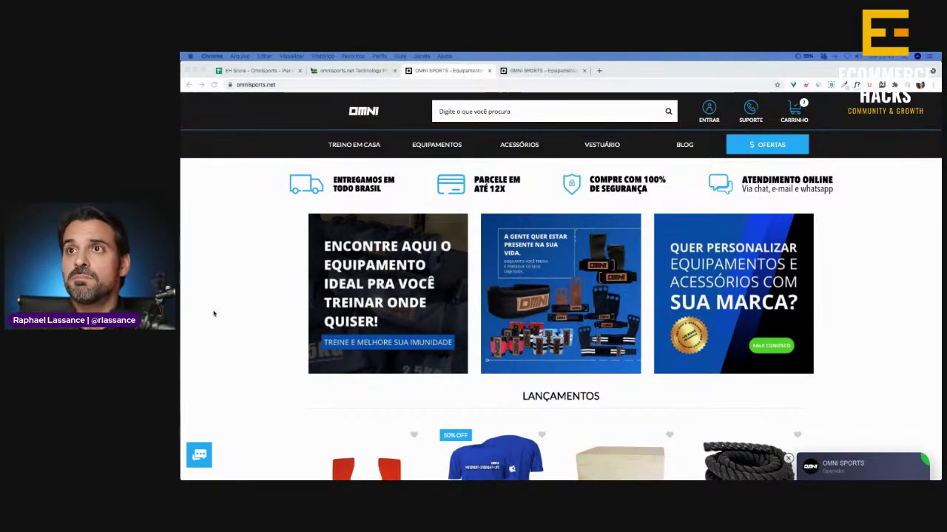
Recheck the UX sheet's criteria, and examine the store's Treino em Casa category page, including its sort options, filters and products
{"action": "left_click", "coordinate": [259, 70]}
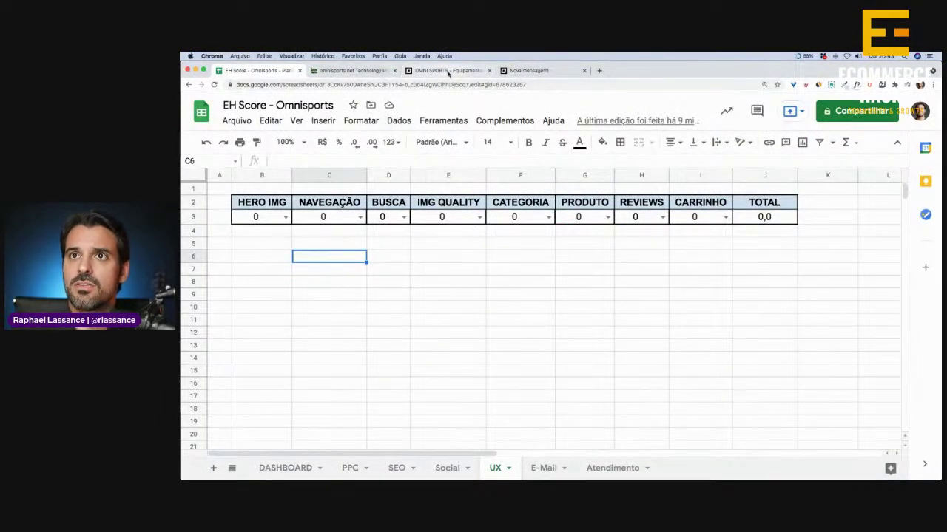
{"action": "left_click", "coordinate": [446, 70]}
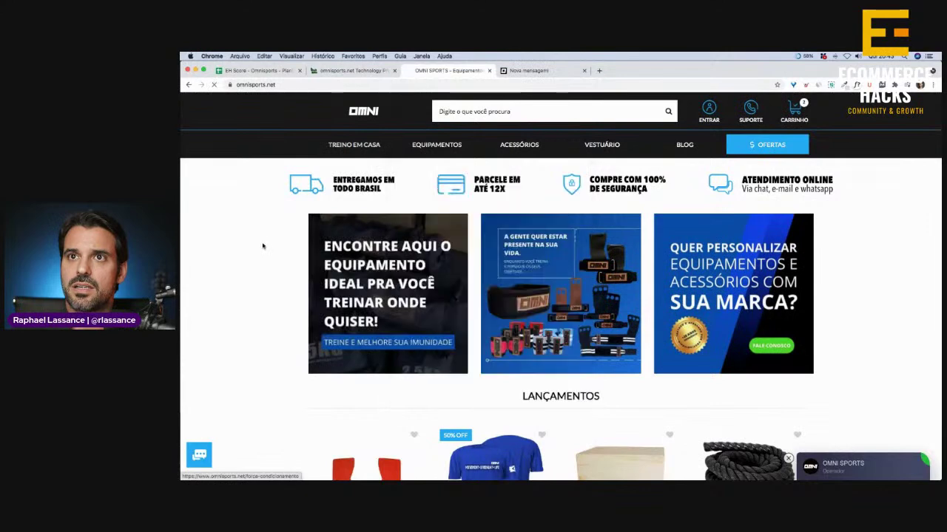
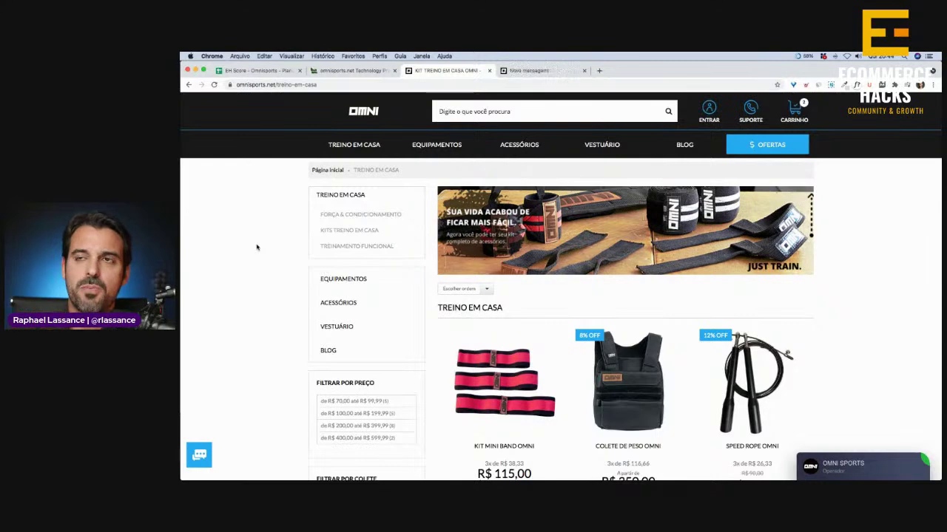
{"action": "scroll", "coordinate": [252, 255], "scroll_direction": "down", "scroll_amount": 4}
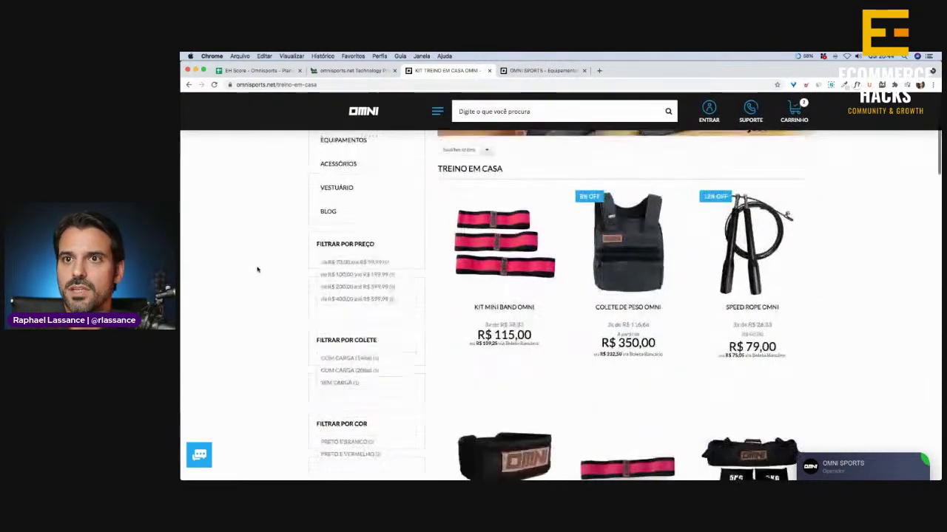
{"action": "scroll", "coordinate": [273, 310], "scroll_direction": "up", "scroll_amount": 4}
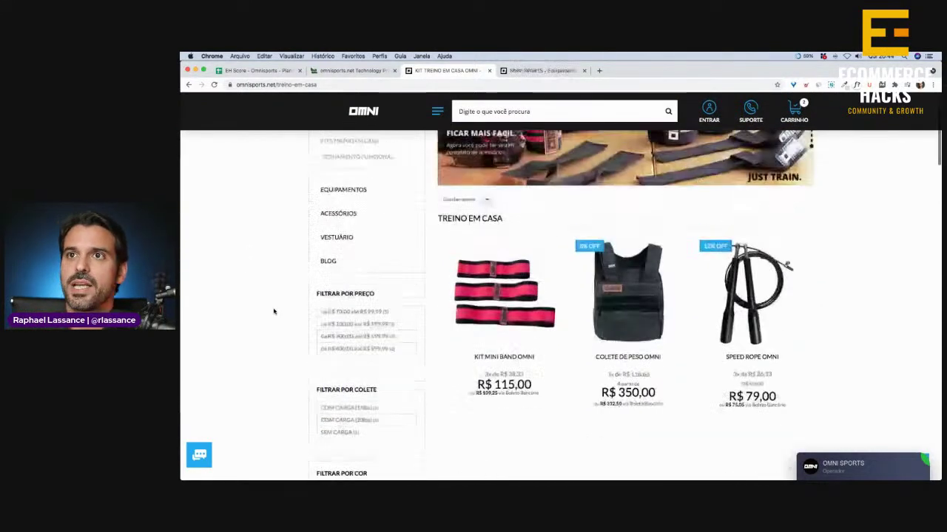
{"action": "left_click", "coordinate": [486, 288]}
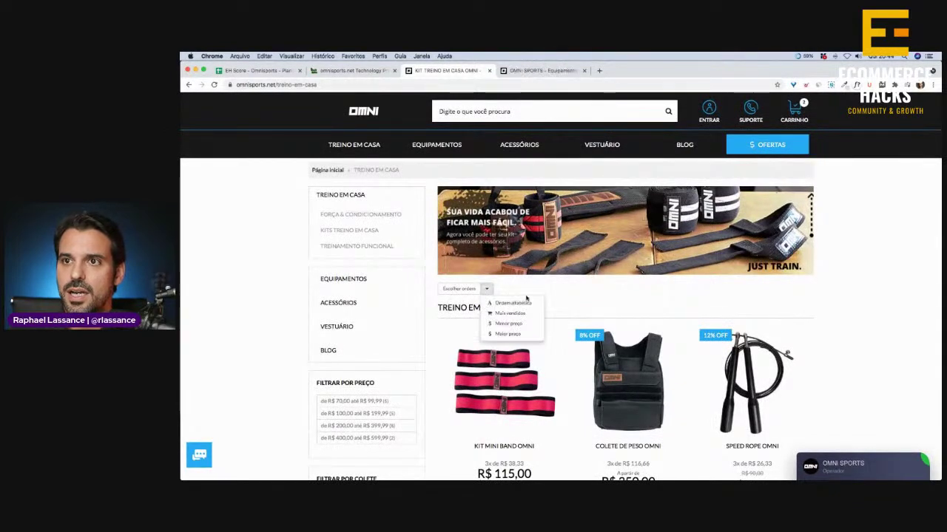
{"action": "left_click", "coordinate": [251, 292]}
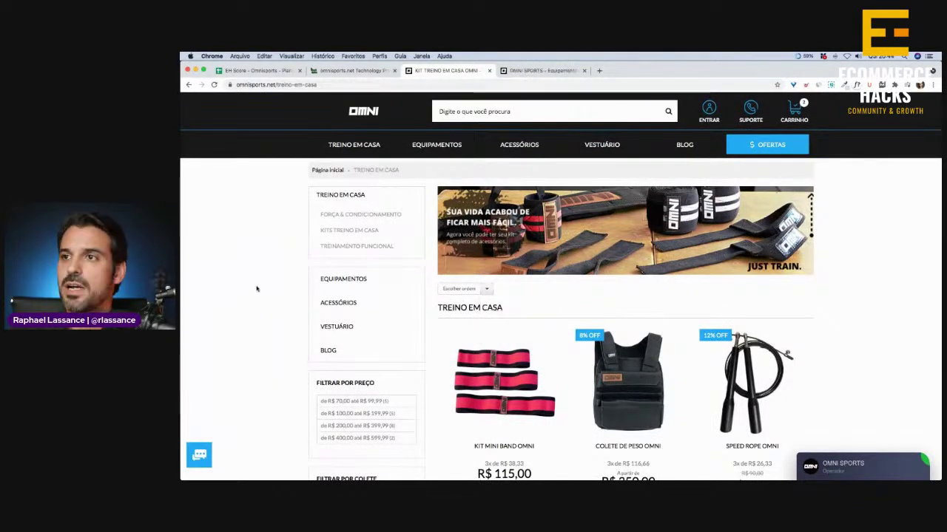
{"action": "scroll", "coordinate": [256, 289], "scroll_direction": "down", "scroll_amount": 5}
{"action": "scroll", "coordinate": [256, 289], "scroll_direction": "down", "scroll_amount": 3}
{"action": "scroll", "coordinate": [257, 288], "scroll_direction": "down", "scroll_amount": 3}
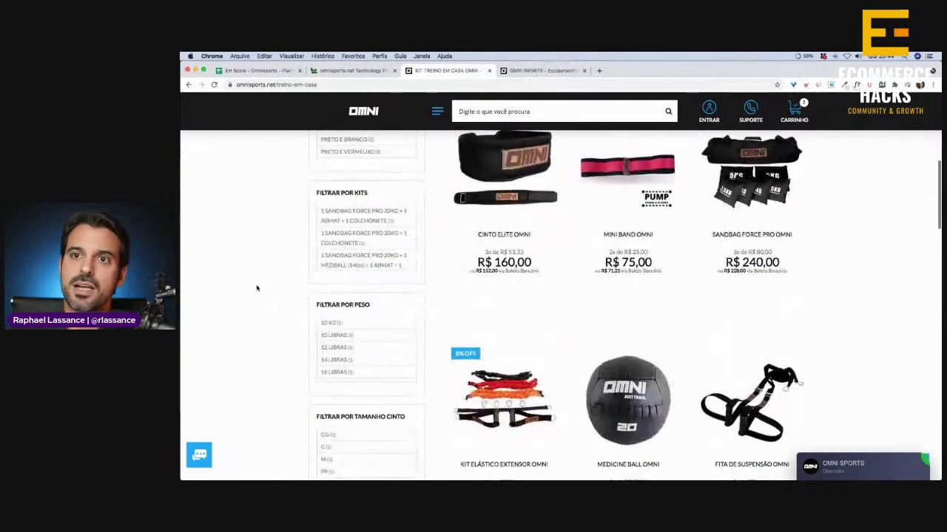
{"action": "scroll", "coordinate": [264, 284], "scroll_direction": "up", "scroll_amount": 3}
Set the NAVEGAÇÃO score to 7 in the UX sheet of the EH Score spreadsheet
{"action": "key", "text": "super+1"}
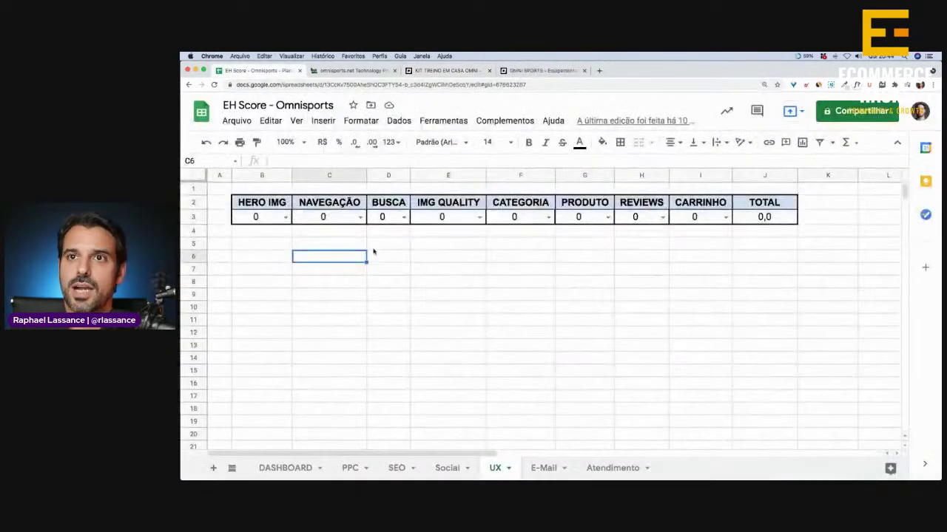
{"action": "left_click", "coordinate": [360, 218]}
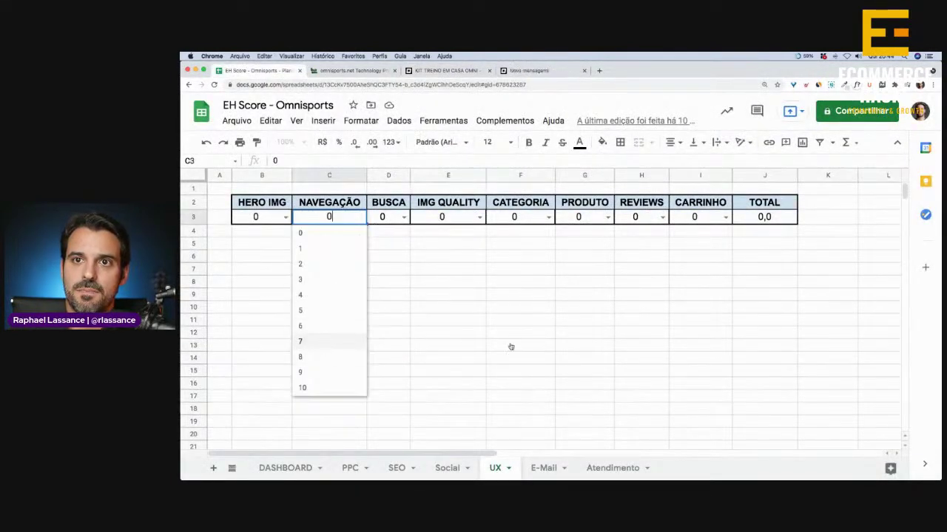
{"action": "key", "text": "Return"}
{"action": "left_click", "coordinate": [545, 329]}
Return to the Omni store, search for "peso" and review the products and filters in the search results
{"action": "key", "text": "super+3"}
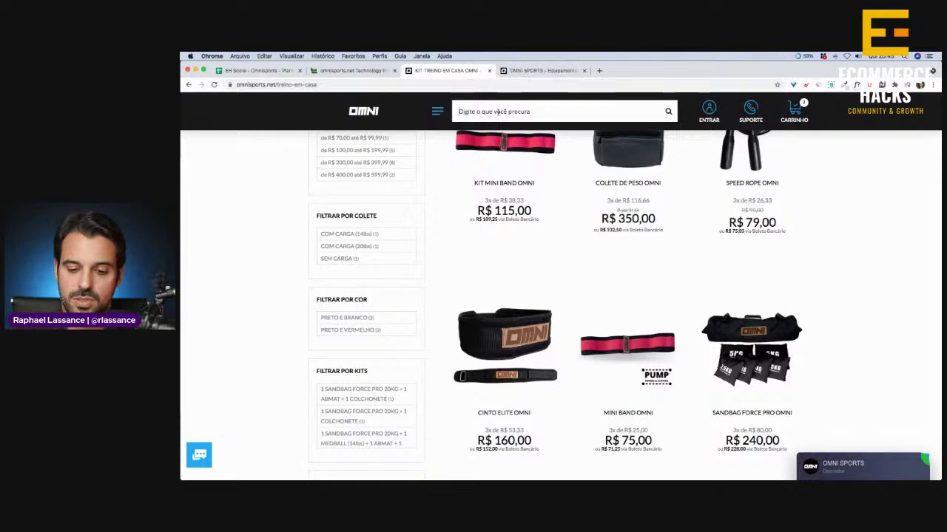
{"action": "left_click", "coordinate": [496, 112]}
{"action": "type", "text": "peso"}
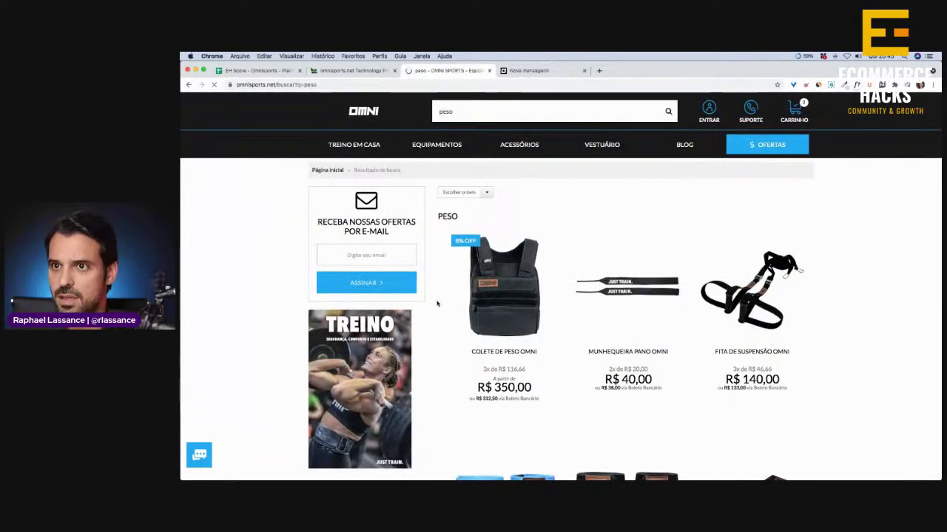
{"action": "scroll", "coordinate": [686, 300], "scroll_direction": "down", "scroll_amount": 3}
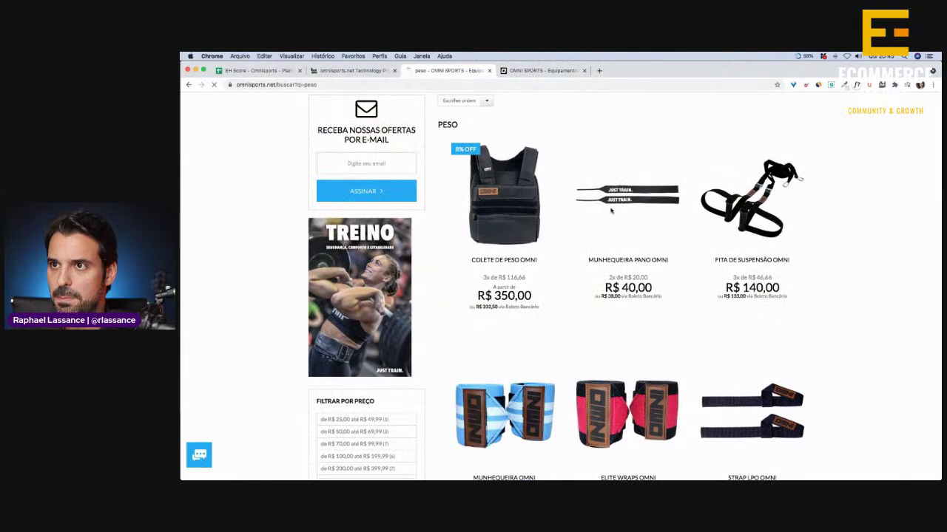
{"action": "scroll", "coordinate": [838, 278], "scroll_direction": "down", "scroll_amount": 4}
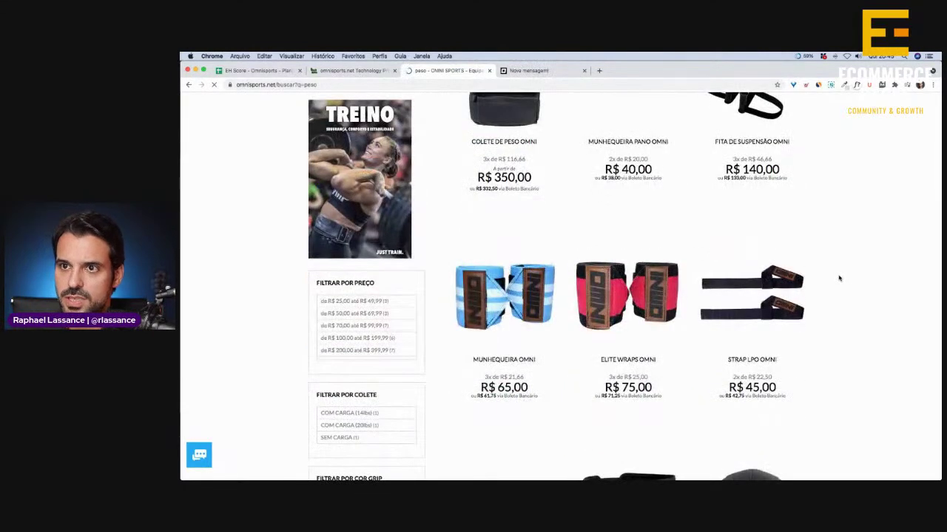
{"action": "scroll", "coordinate": [839, 278], "scroll_direction": "down", "scroll_amount": 3}
{"action": "scroll", "coordinate": [839, 278], "scroll_direction": "down", "scroll_amount": 1}
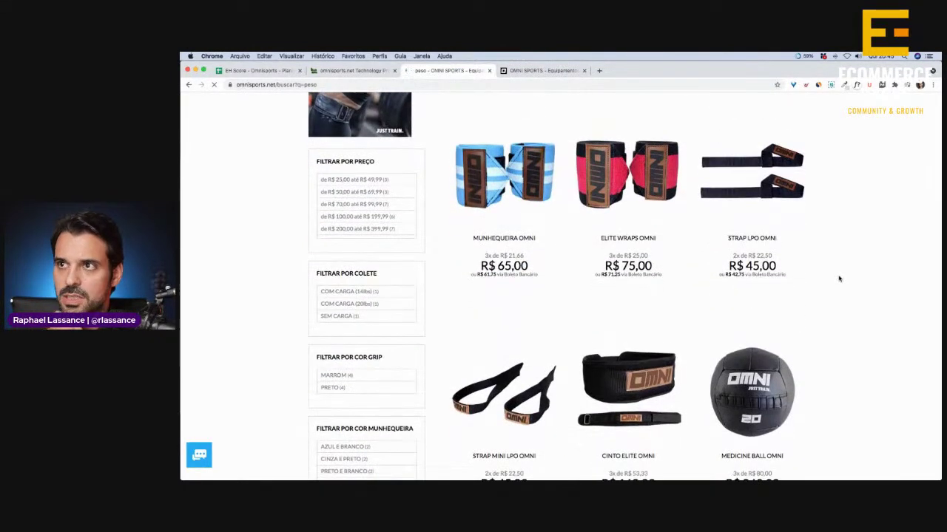
{"action": "scroll", "coordinate": [839, 278], "scroll_direction": "down", "scroll_amount": 2}
{"action": "scroll", "coordinate": [839, 278], "scroll_direction": "down", "scroll_amount": 2}
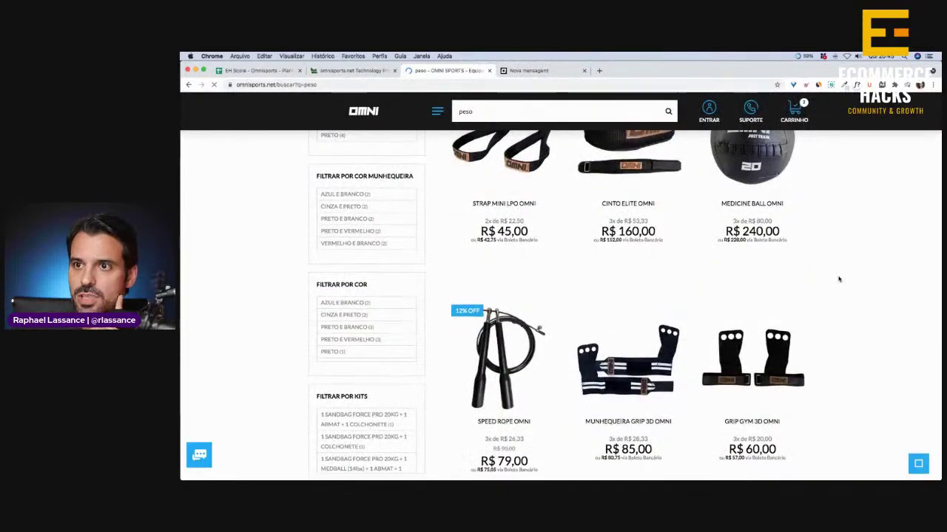
{"action": "scroll", "coordinate": [839, 279], "scroll_direction": "down", "scroll_amount": 2}
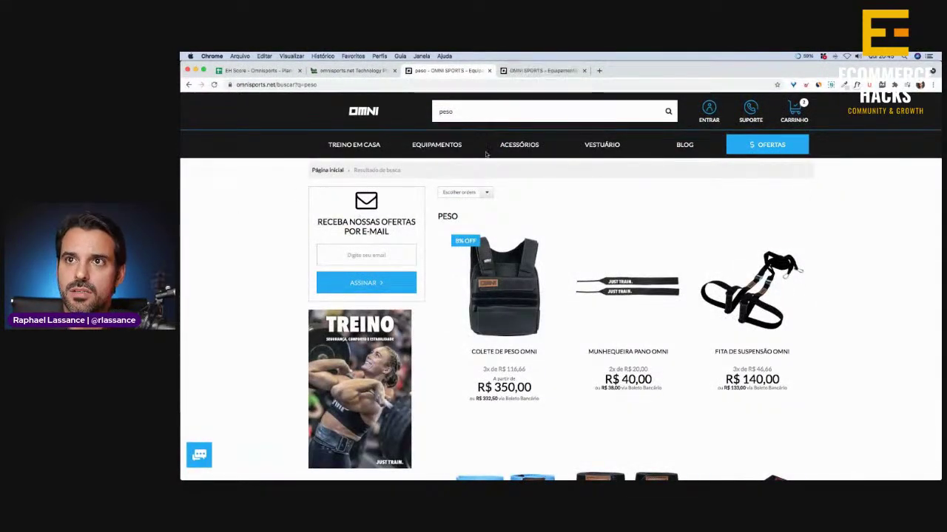
Check the Equipamentos submenu for product names and search the store for "cinto"
{"action": "mouse_move", "coordinate": [434, 146]}
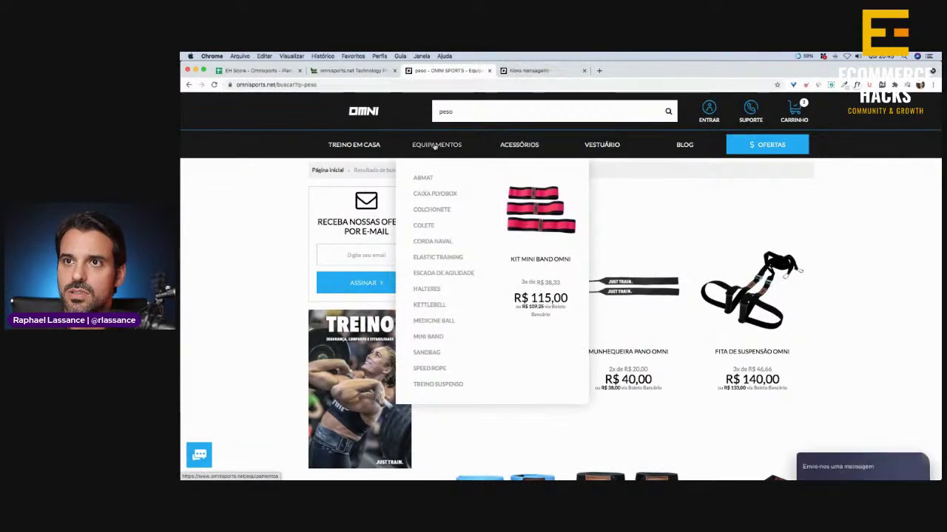
{"action": "double_click", "coordinate": [447, 111]}
{"action": "type", "text": "cid"}
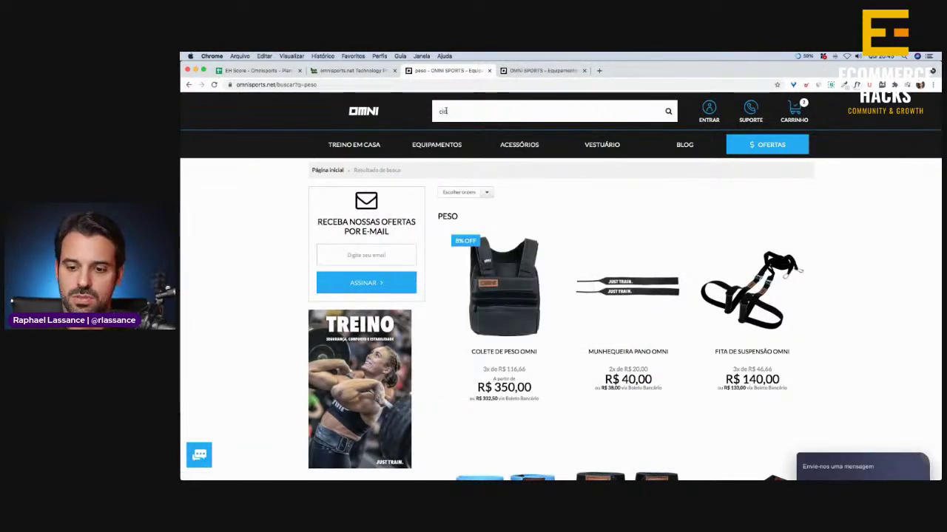
{"action": "type", "text": "to"}
{"action": "key", "text": "Return"}
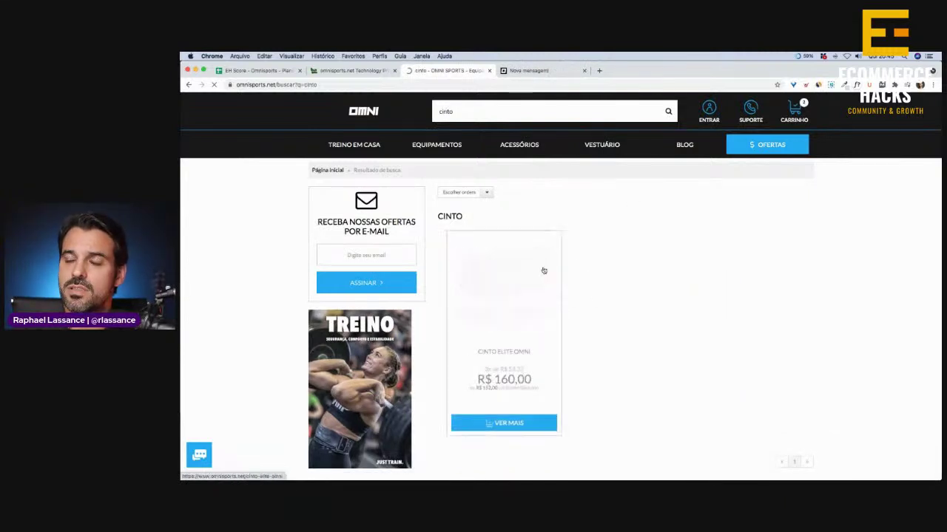
Search the store for "peso" and open the Munhequeira Pano Omni product from the results
{"action": "double_click", "coordinate": [447, 111]}
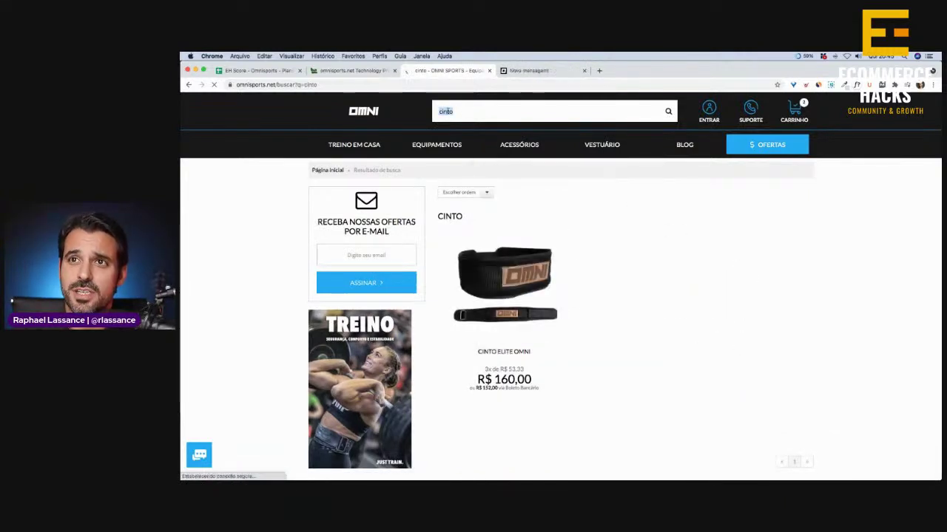
{"action": "type", "text": "peso"}
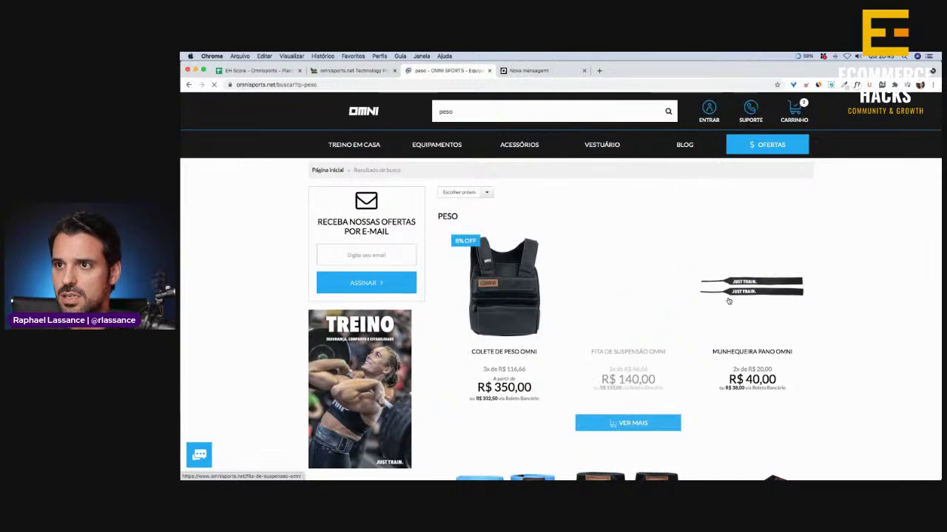
{"action": "left_click", "coordinate": [855, 306]}
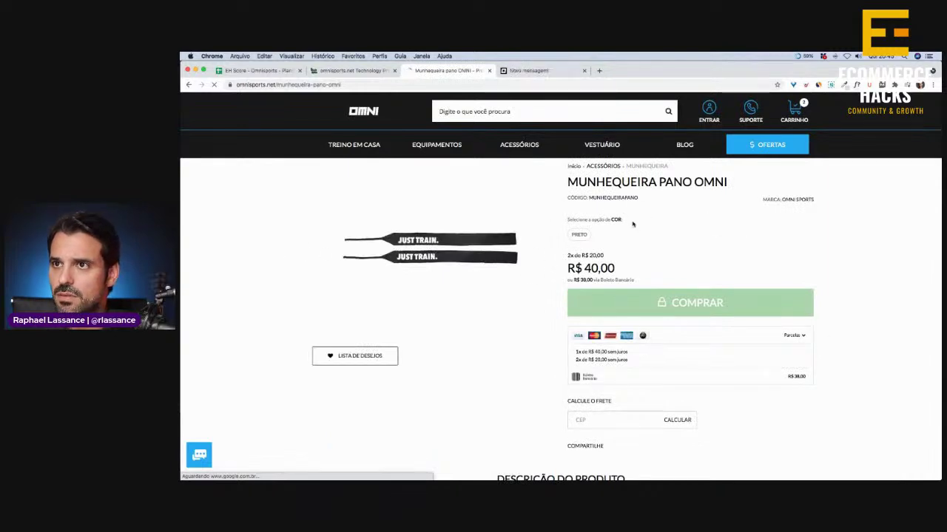
Find the occurrences of "peso" in the Munhequeira Pano product description and specifications, and return to the search results
{"action": "scroll", "coordinate": [734, 241], "scroll_direction": "down", "scroll_amount": 5}
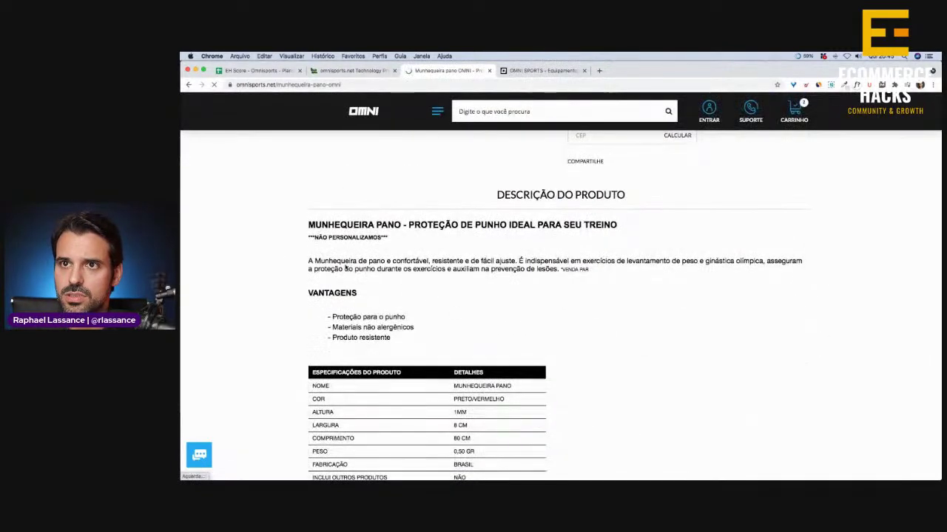
{"action": "key", "text": "super+f"}
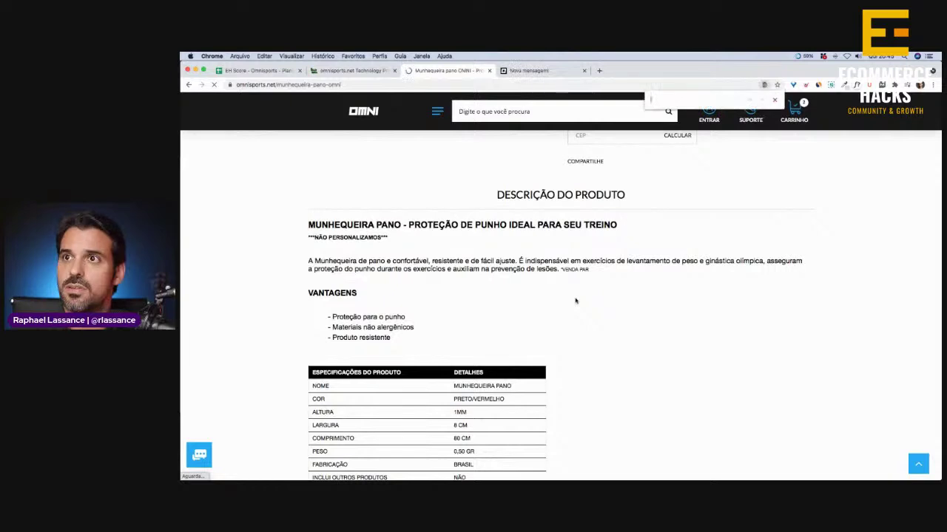
{"action": "type", "text": "peso"}
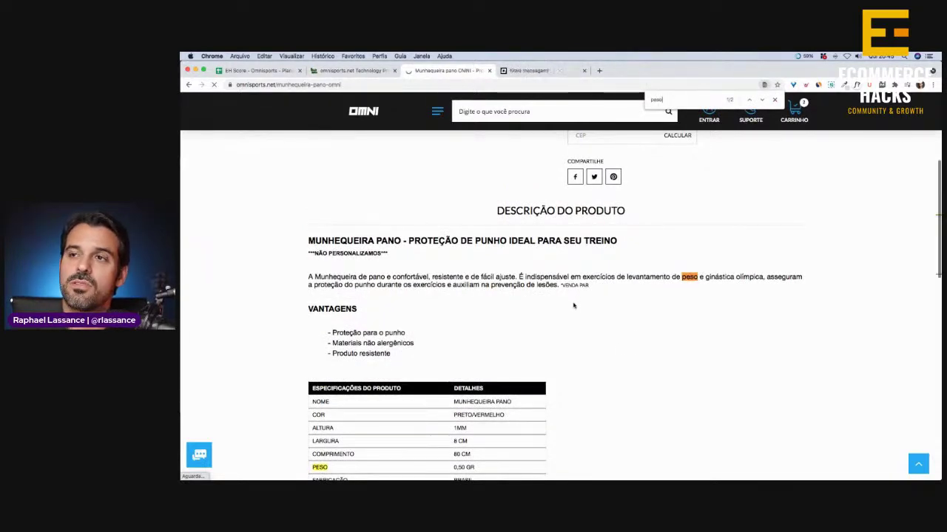
{"action": "key", "text": "Return"}
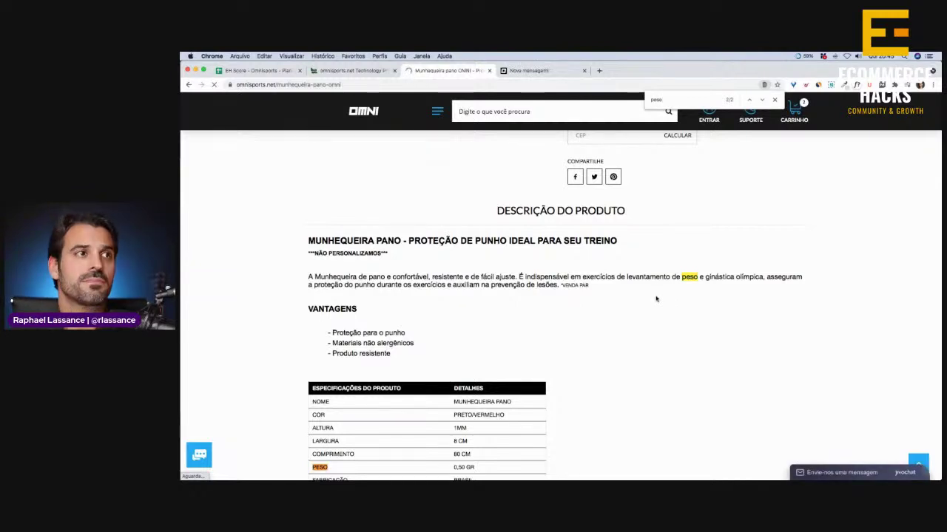
{"action": "key", "text": "Return"}
{"action": "scroll", "coordinate": [328, 222], "scroll_direction": "up", "scroll_amount": 5}
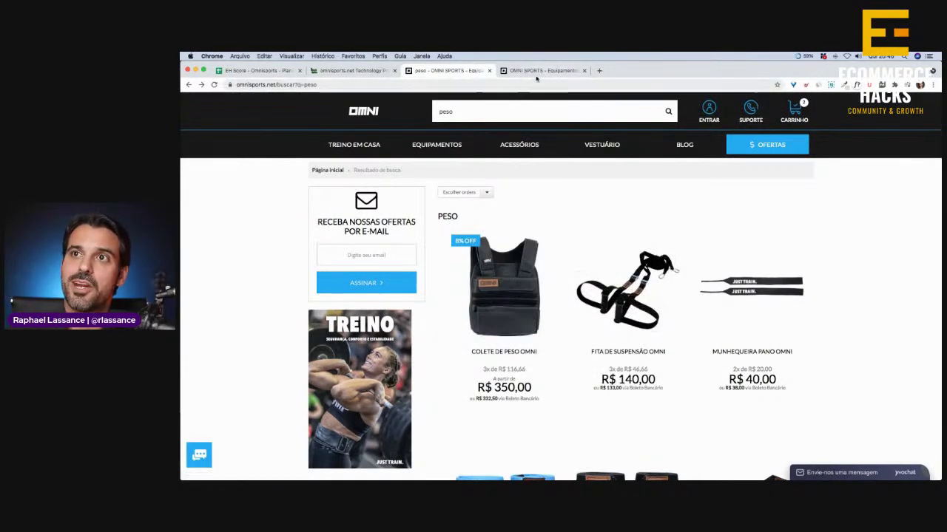
Review the products and filters in the "peso" search results and read the messages in the store's chat
{"action": "scroll", "coordinate": [868, 306], "scroll_direction": "down", "scroll_amount": 3}
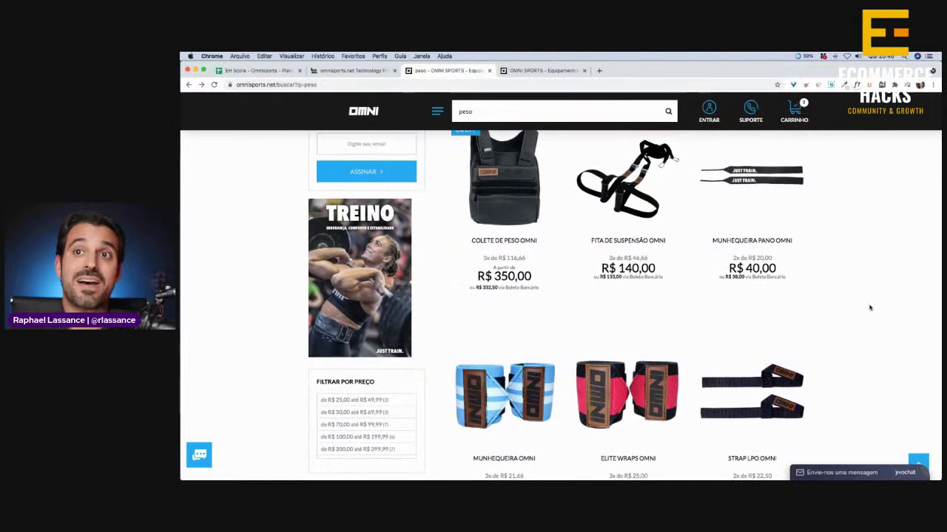
{"action": "scroll", "coordinate": [869, 308], "scroll_direction": "down", "scroll_amount": 1}
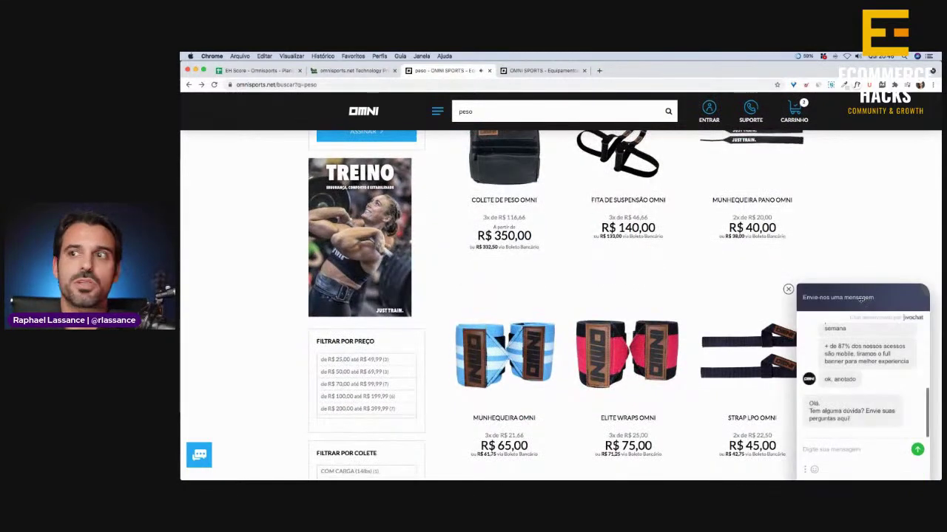
{"action": "scroll", "coordinate": [888, 361], "scroll_direction": "up", "scroll_amount": 3}
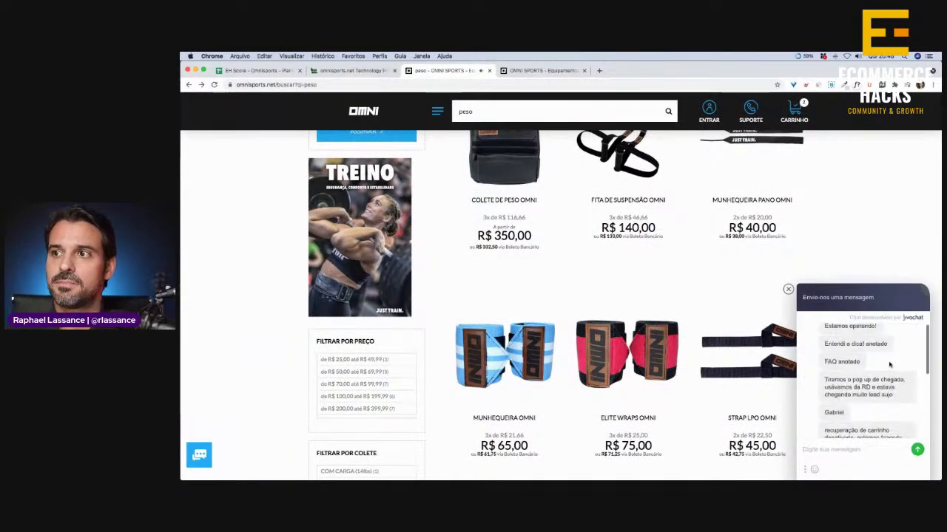
{"action": "scroll", "coordinate": [880, 362], "scroll_direction": "down", "scroll_amount": 3}
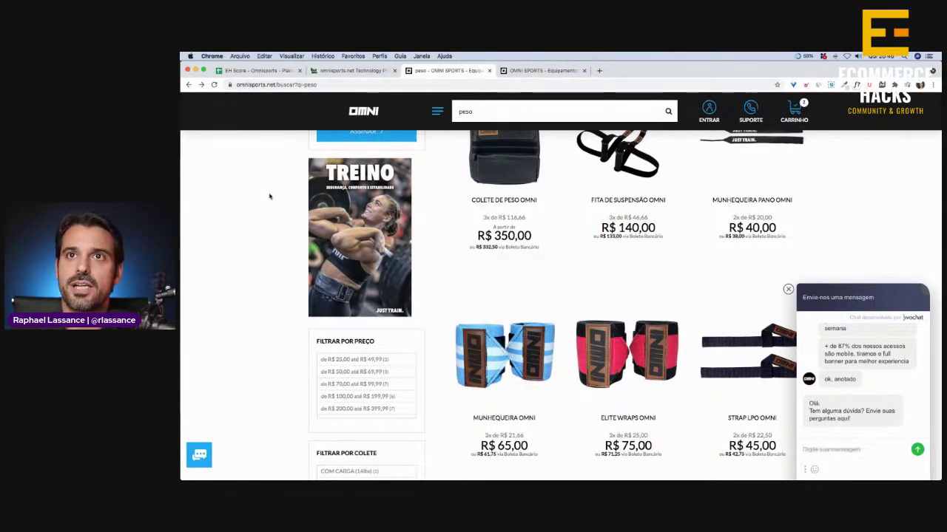
Check the criteria in the UX sheet of EH Score, and look over the Omni store's home page banners and Lançamentos
{"action": "left_click", "coordinate": [255, 70]}
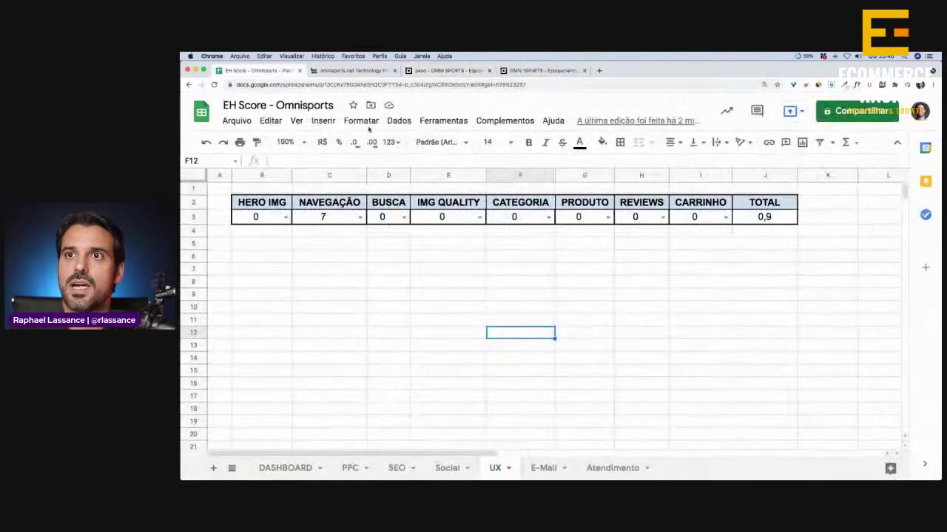
{"action": "left_click", "coordinate": [352, 71]}
{"action": "left_click", "coordinate": [444, 70]}
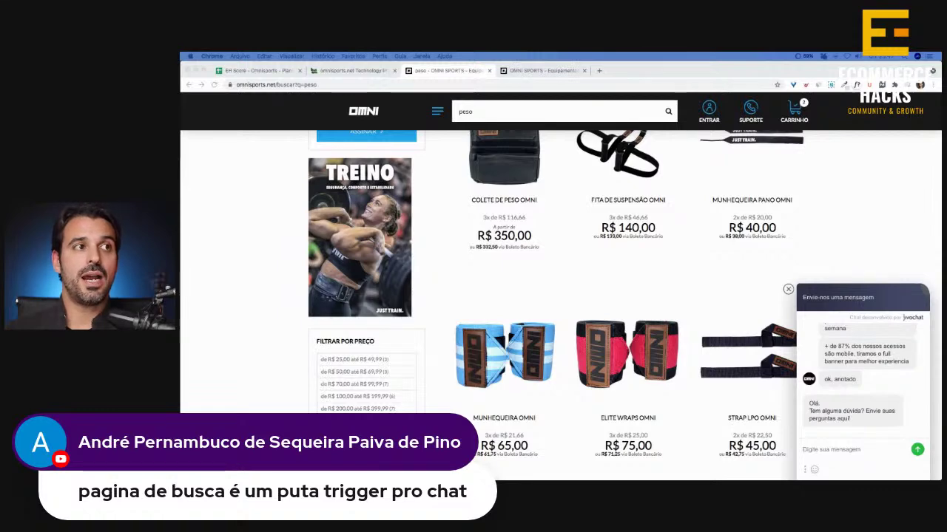
{"action": "left_click", "coordinate": [224, 259]}
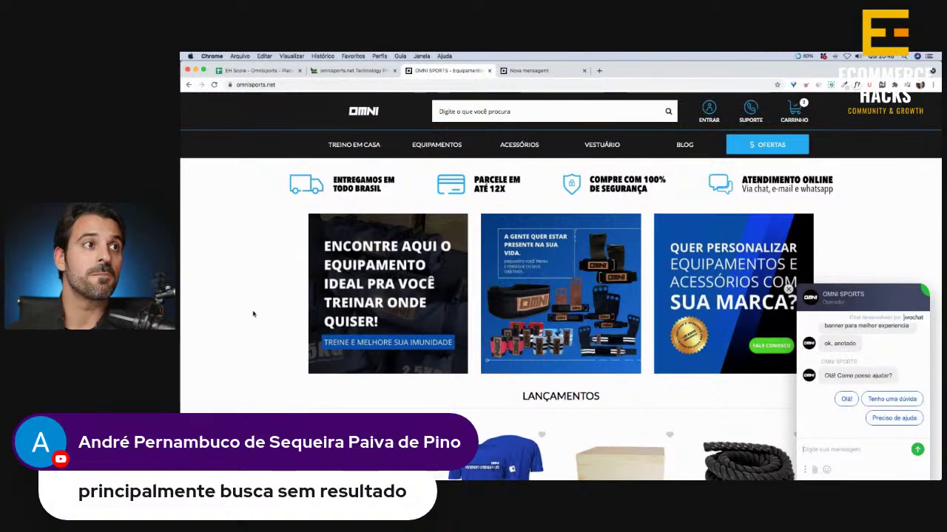
{"action": "scroll", "coordinate": [253, 315], "scroll_direction": "down", "scroll_amount": 2}
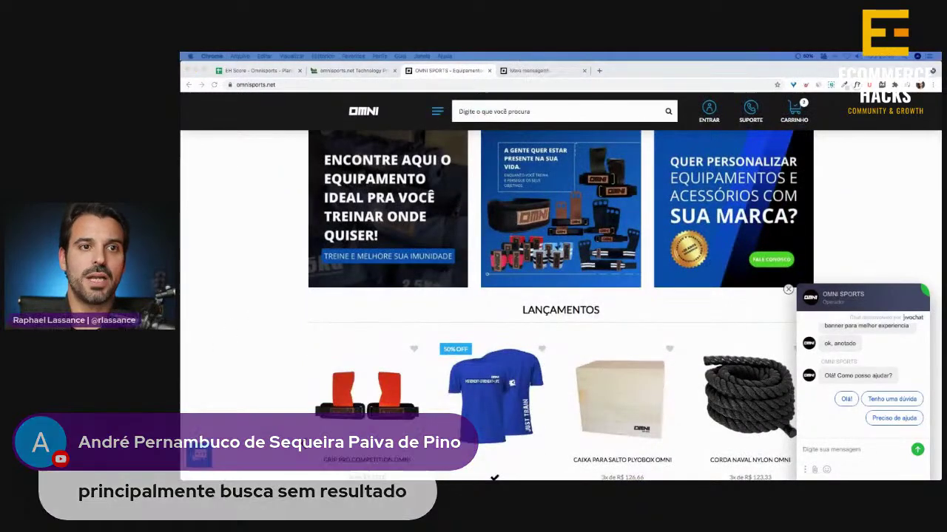
{"action": "scroll", "coordinate": [243, 234], "scroll_direction": "up", "scroll_amount": 2}
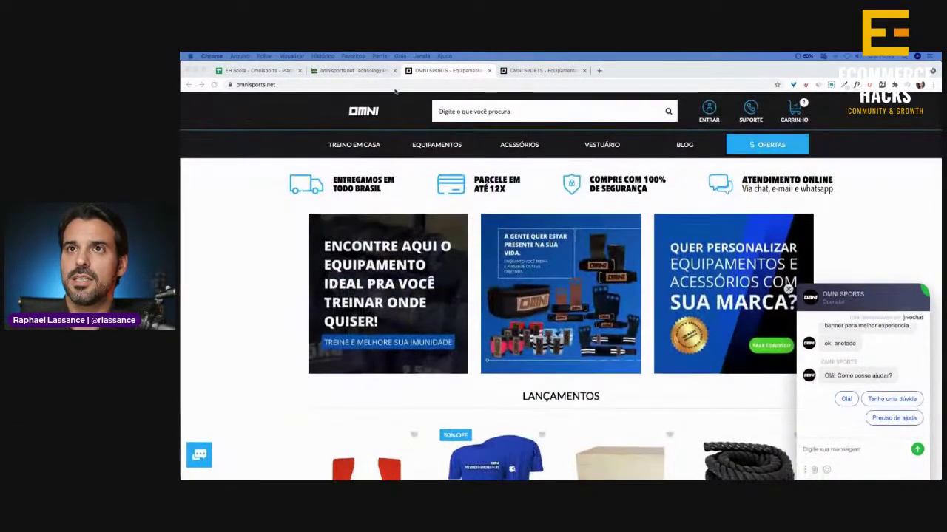
Set the BUSCA score to 5 in the UX sheet of the EH Score spreadsheet
{"action": "left_click", "coordinate": [245, 72]}
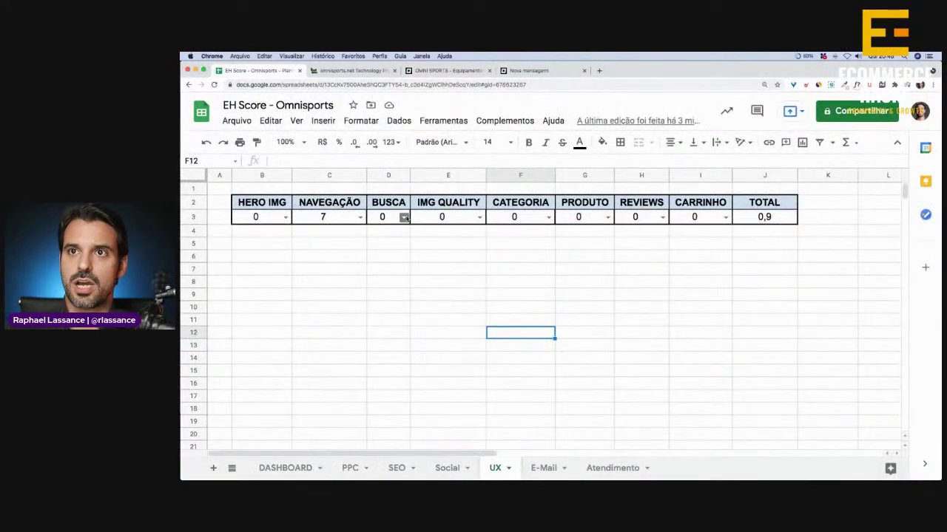
{"action": "left_click", "coordinate": [404, 218]}
{"action": "left_click", "coordinate": [378, 311]}
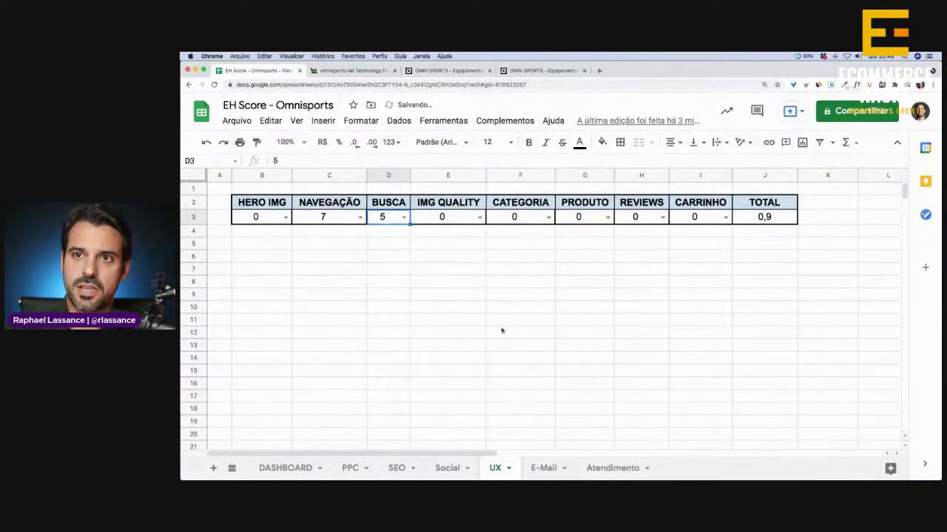
Recheck the UX sheet's next criterion, and examine the zoomed image on the store's Grip Pro Competition Omni product page
{"action": "left_click", "coordinate": [450, 71]}
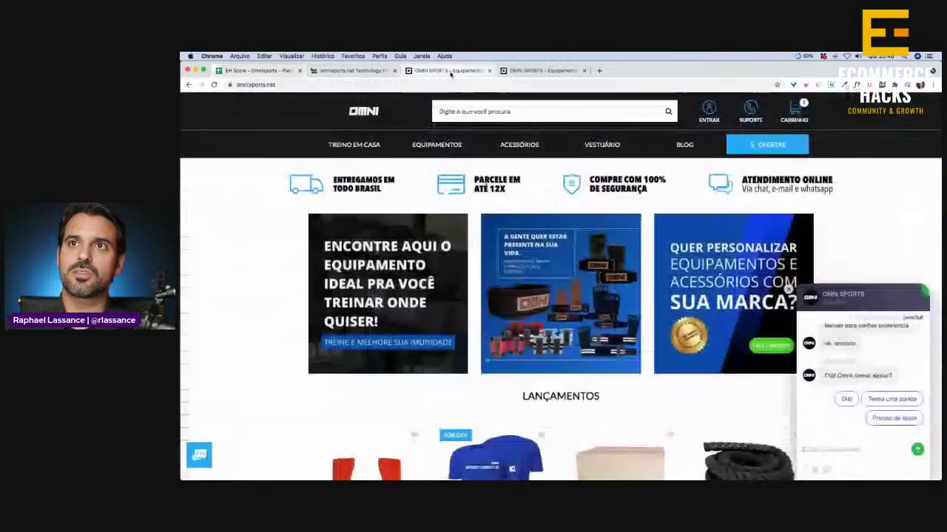
{"action": "left_click", "coordinate": [535, 110]}
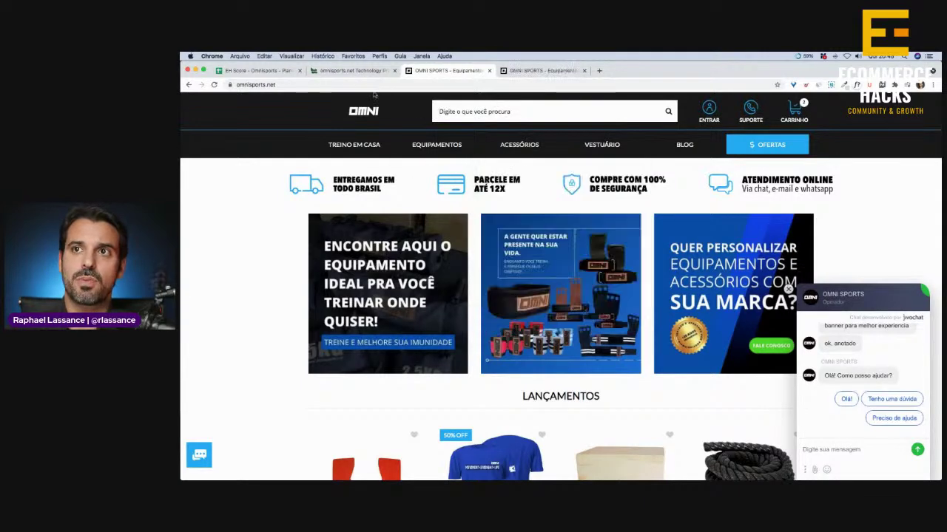
{"action": "left_click", "coordinate": [255, 70]}
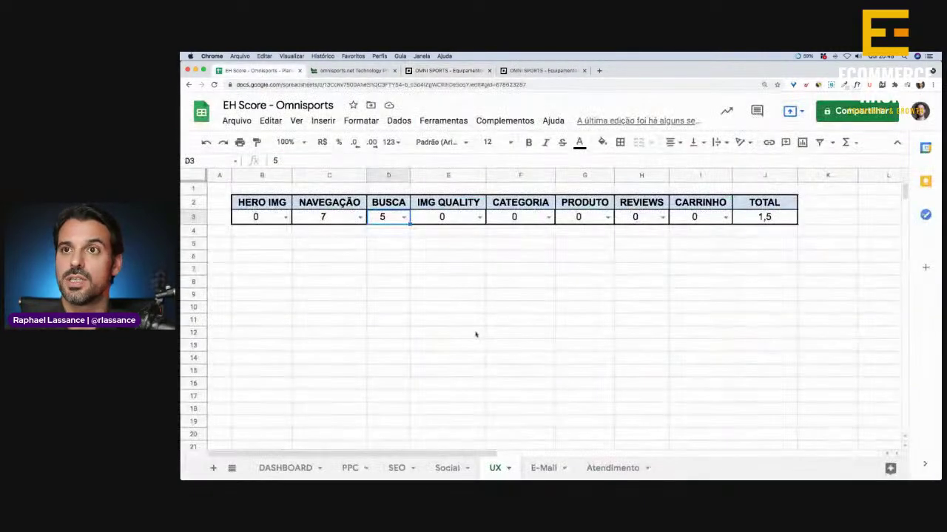
{"action": "left_click", "coordinate": [447, 71]}
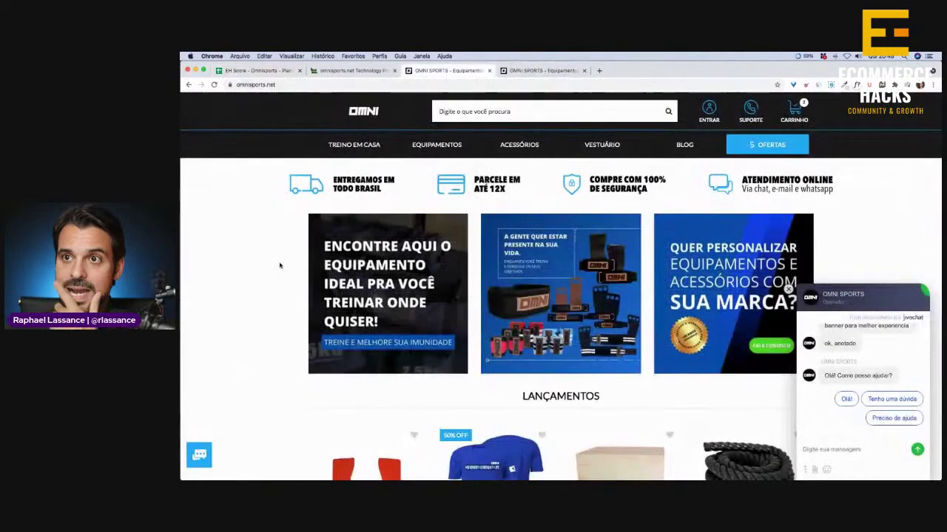
{"action": "scroll", "coordinate": [273, 265], "scroll_direction": "down", "scroll_amount": 5}
{"action": "mouse_move", "coordinate": [392, 180]}
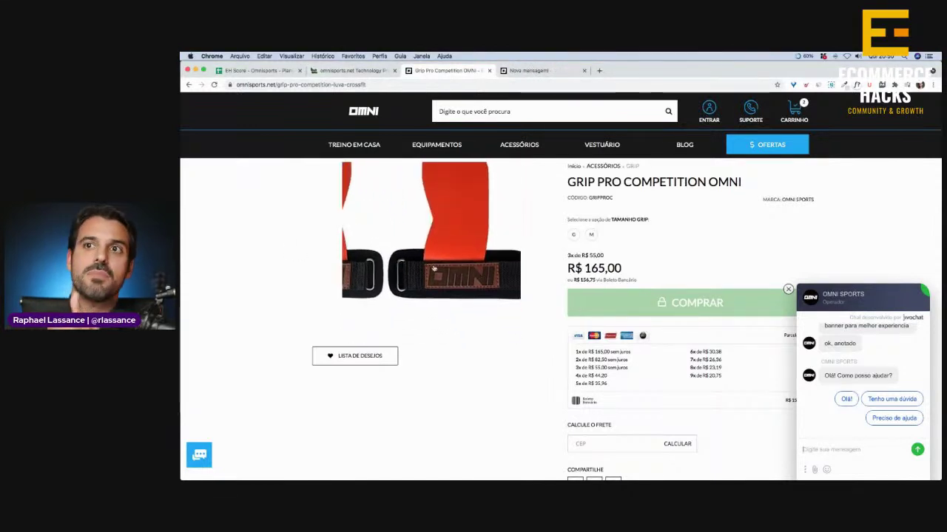
Return to the store's home page, open the Camiseta Exclusiva Omni product and view its enlarged photos
{"action": "left_click", "coordinate": [189, 85]}
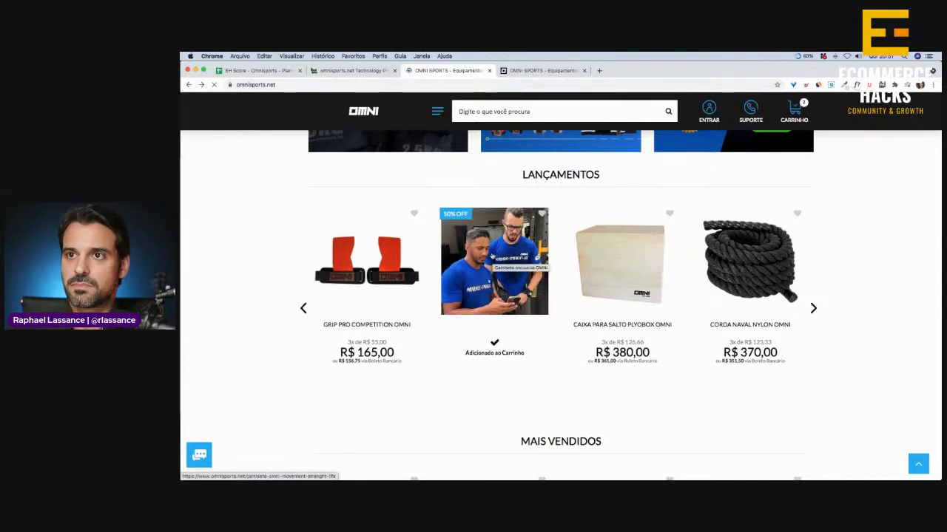
{"action": "left_click", "coordinate": [481, 368]}
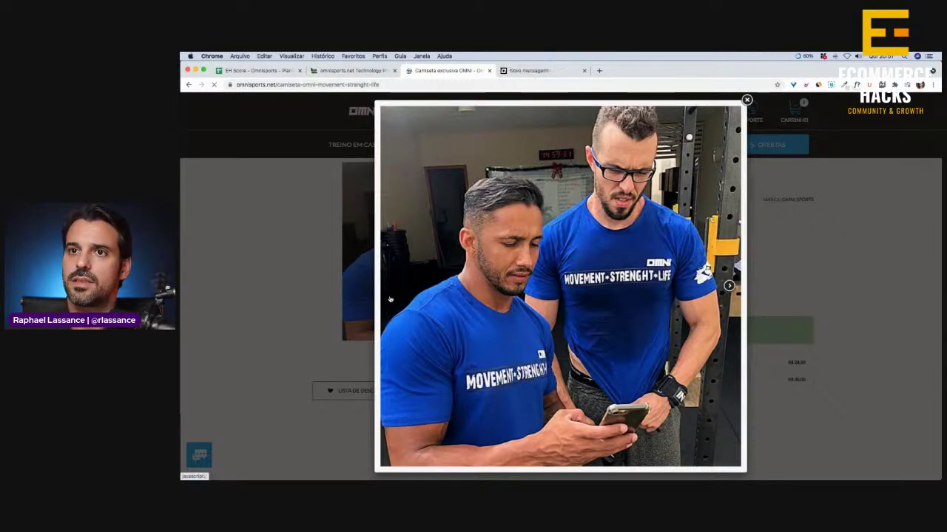
{"action": "left_click", "coordinate": [389, 299]}
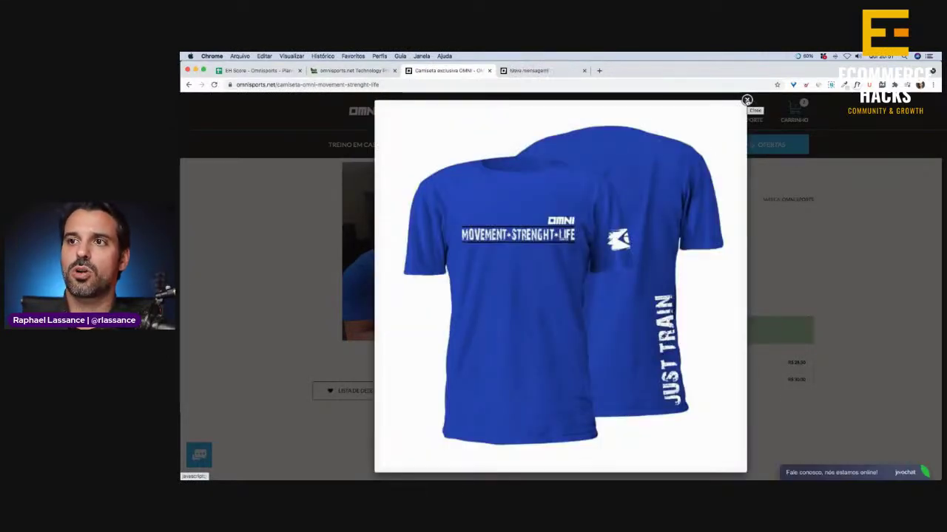
{"action": "left_click", "coordinate": [747, 100]}
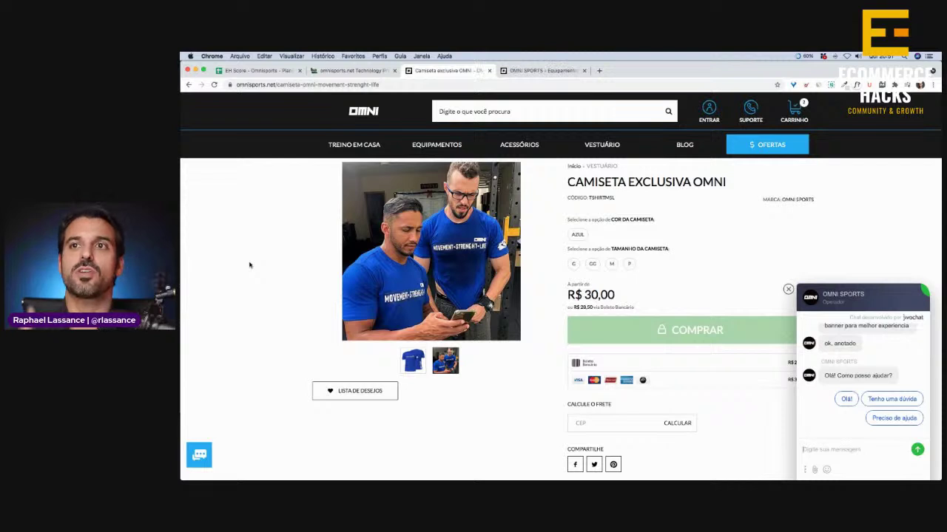
Open the Kit Mini Band Omni featured under Treino em Casa and examine its product images
{"action": "mouse_move", "coordinate": [354, 144]}
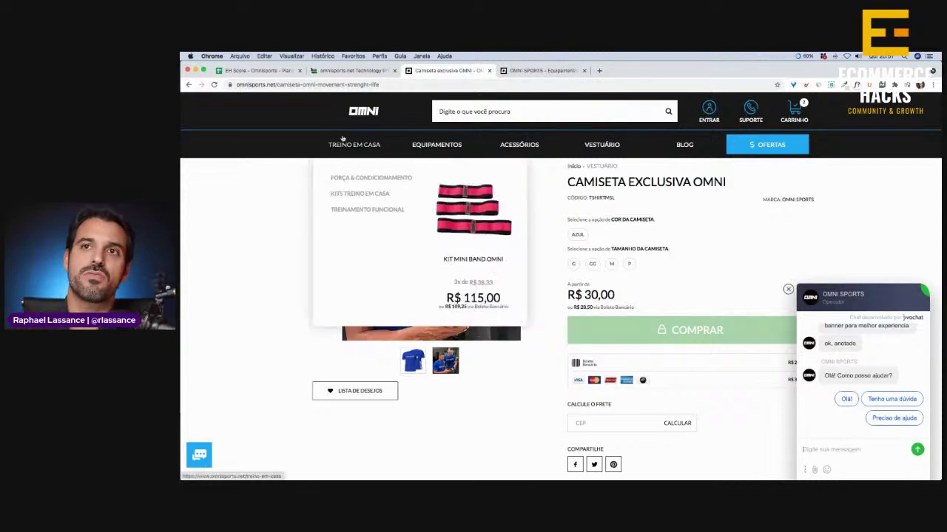
{"action": "left_click", "coordinate": [482, 219]}
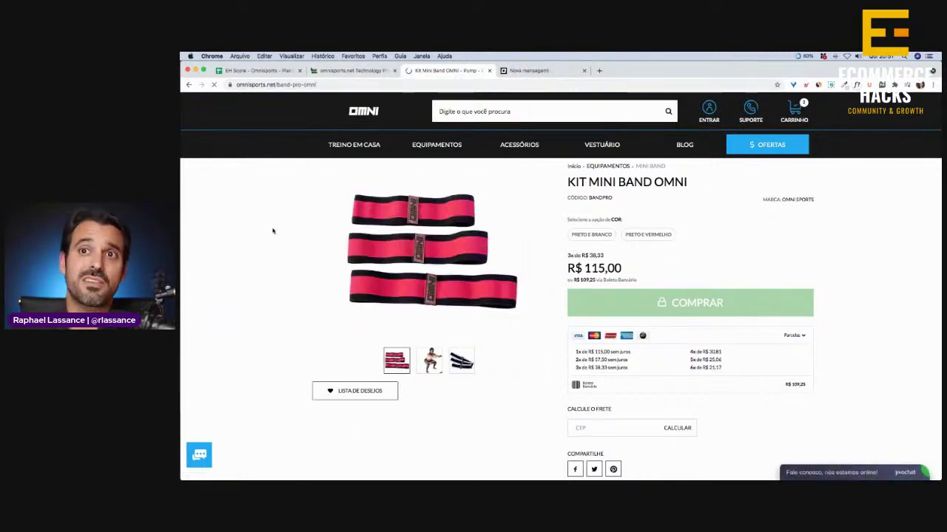
{"action": "mouse_move", "coordinate": [432, 263]}
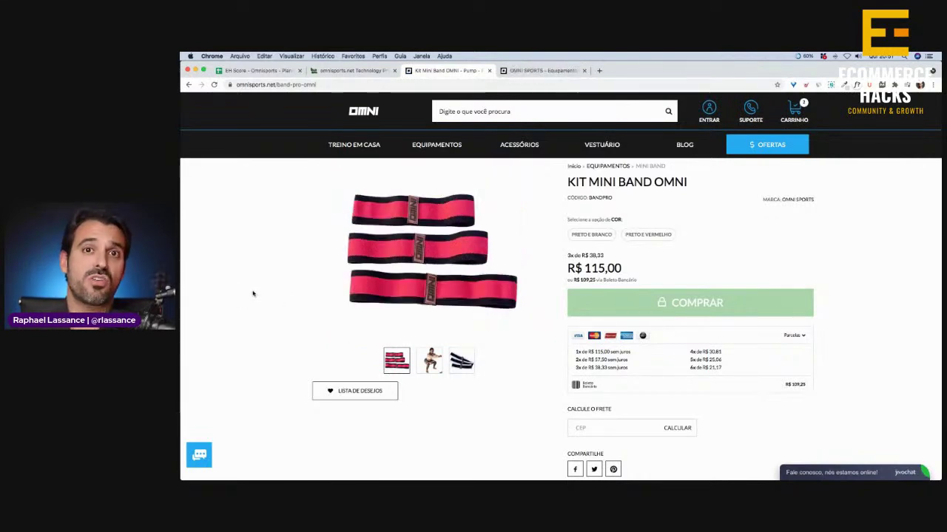
Set the IMG QUALITY score to 6 in the UX sheet of the EH Score spreadsheet
{"action": "left_click", "coordinate": [254, 71]}
{"action": "left_click", "coordinate": [481, 217]}
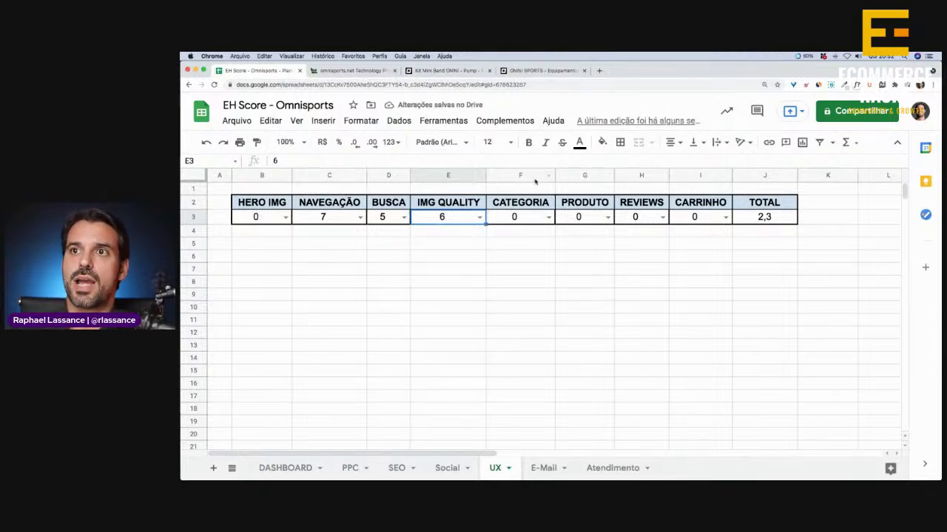
Open the store's Força & Condicionamento category under Treino em Casa and look through its whole product listing
{"action": "left_click", "coordinate": [440, 71]}
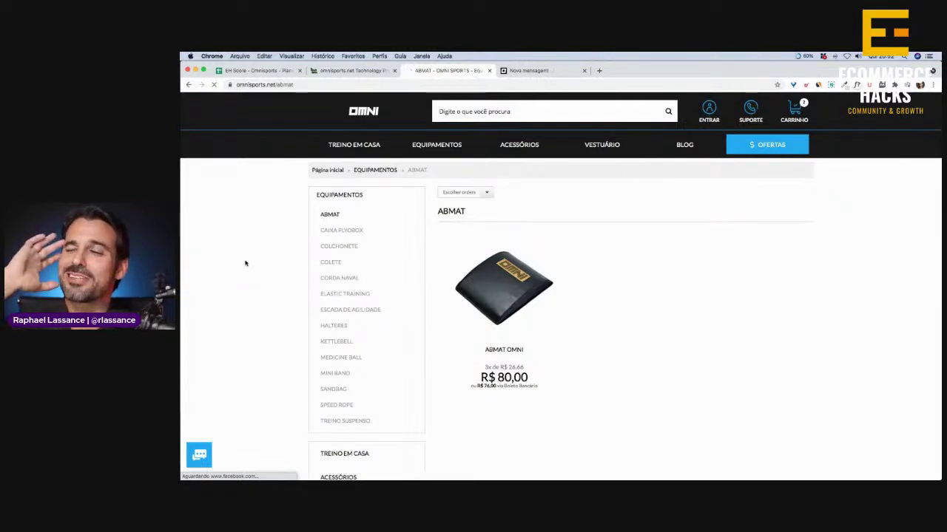
{"action": "mouse_move", "coordinate": [349, 148]}
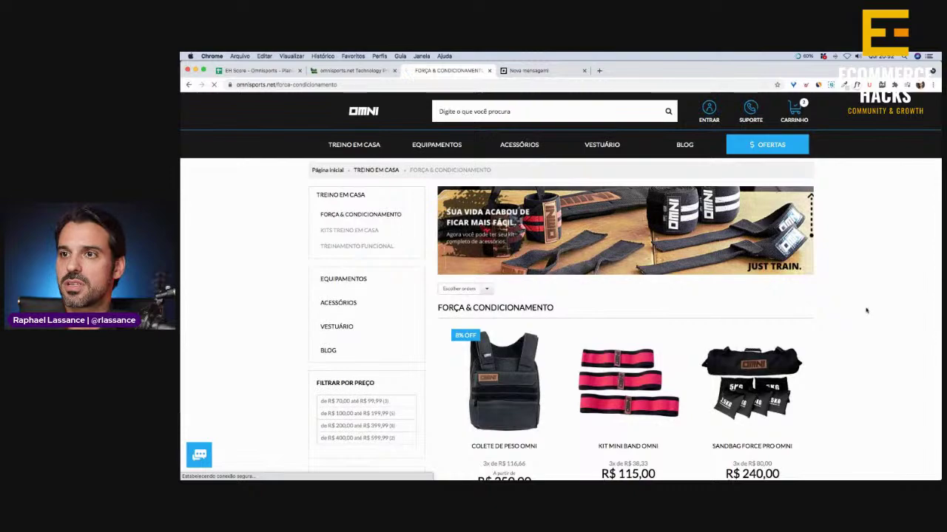
{"action": "scroll", "coordinate": [860, 307], "scroll_direction": "down", "scroll_amount": 10}
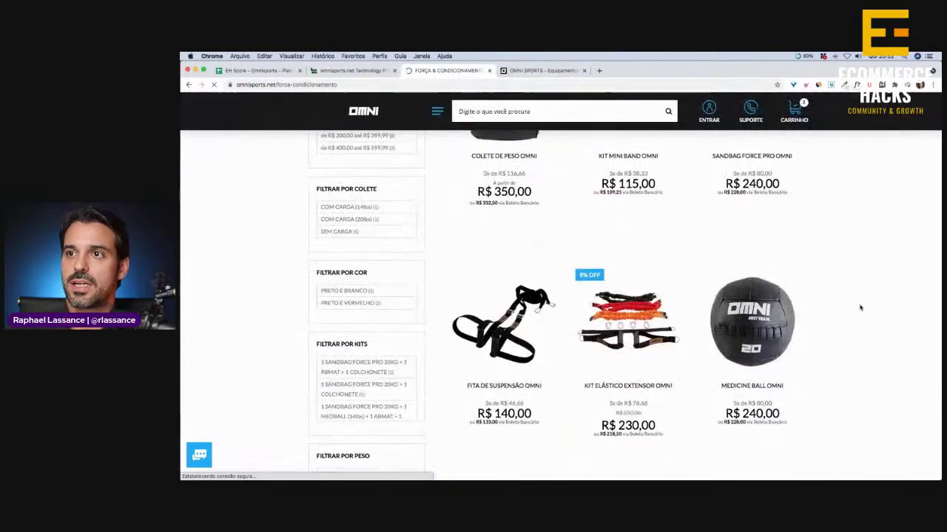
{"action": "scroll", "coordinate": [861, 307], "scroll_direction": "down", "scroll_amount": 4}
{"action": "scroll", "coordinate": [861, 306], "scroll_direction": "down", "scroll_amount": 5}
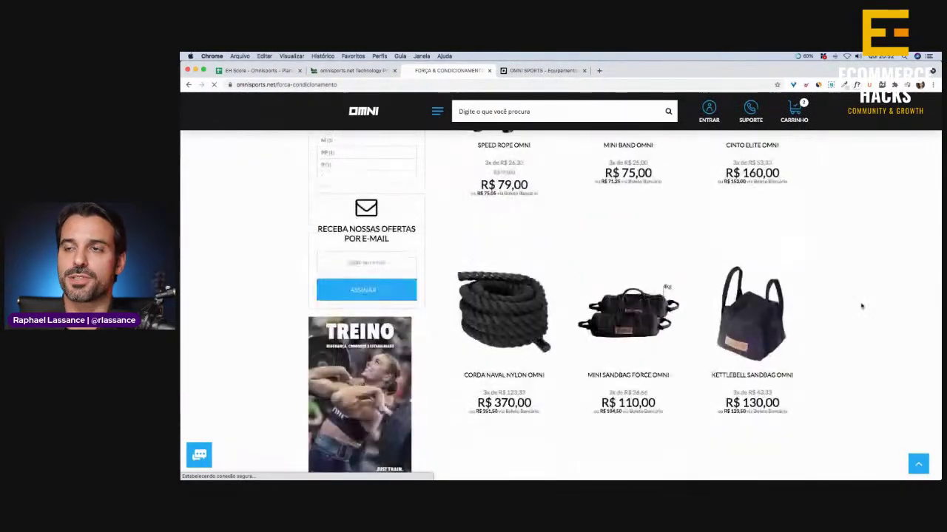
{"action": "scroll", "coordinate": [863, 305], "scroll_direction": "down", "scroll_amount": 10}
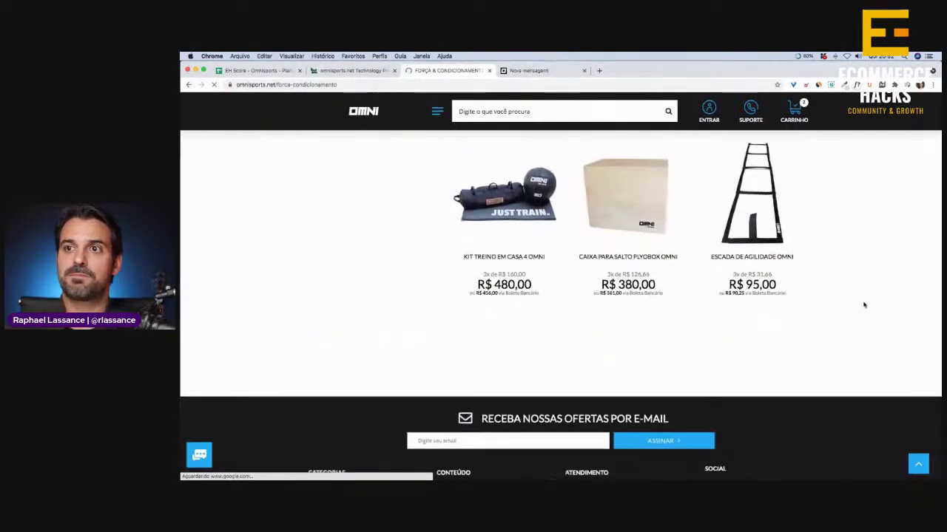
{"action": "scroll", "coordinate": [863, 305], "scroll_direction": "up", "scroll_amount": 7}
{"action": "scroll", "coordinate": [863, 306], "scroll_direction": "up", "scroll_amount": 10}
{"action": "scroll", "coordinate": [866, 308], "scroll_direction": "up", "scroll_amount": 3}
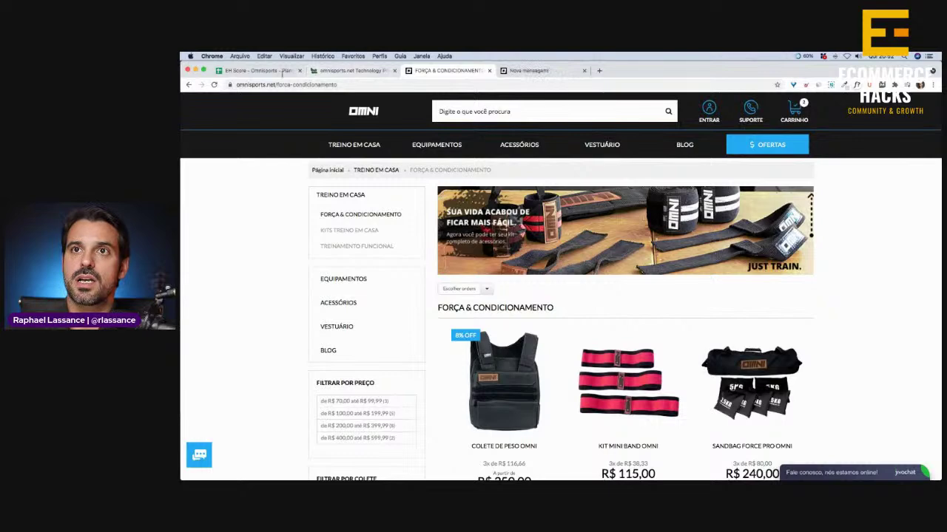
Recheck the UX sheet's criteria, and examine the sidebar filters and product cards on the Força & Condicionamento page
{"action": "left_click", "coordinate": [259, 70]}
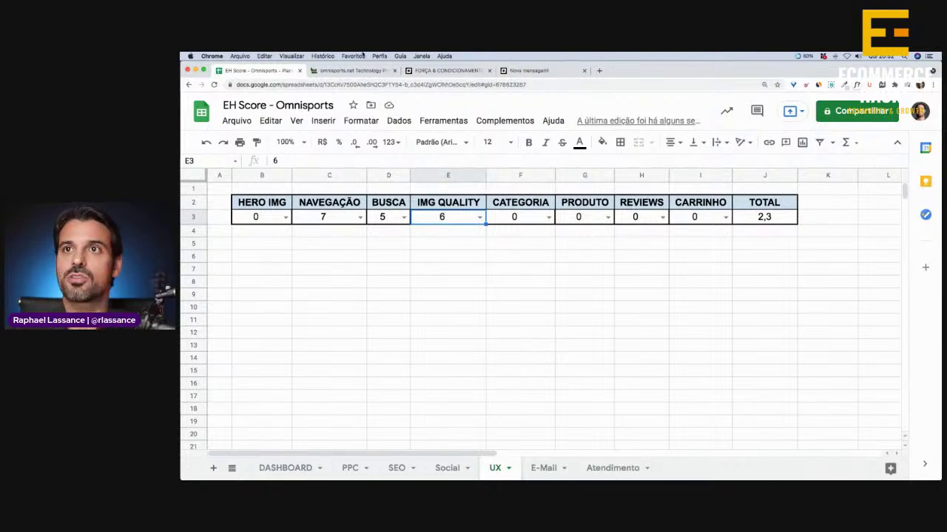
{"action": "left_click", "coordinate": [440, 71]}
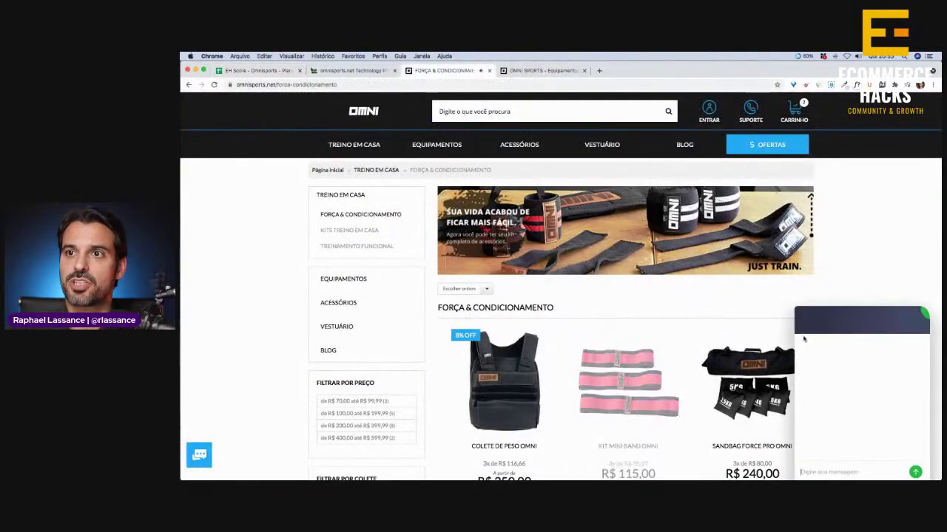
{"action": "scroll", "coordinate": [747, 258], "scroll_direction": "down", "scroll_amount": 3}
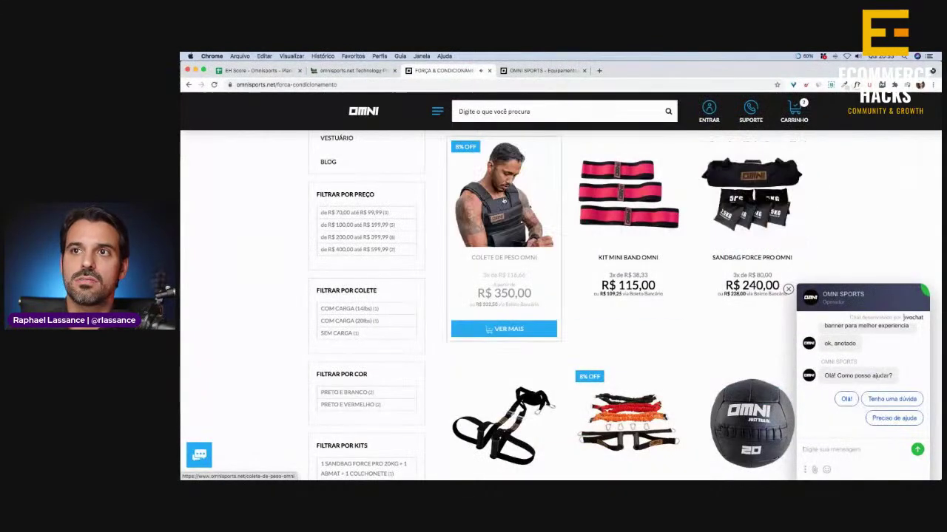
{"action": "scroll", "coordinate": [273, 226], "scroll_direction": "up", "scroll_amount": 2}
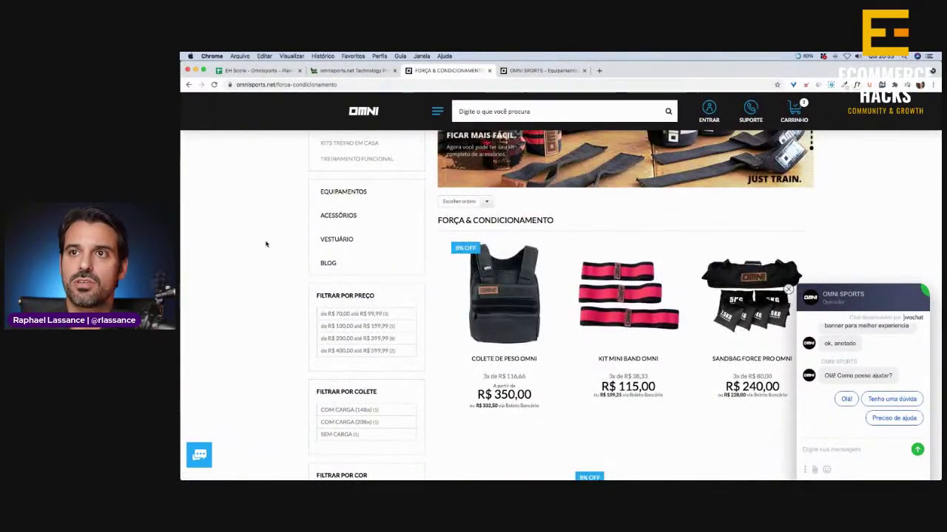
{"action": "scroll", "coordinate": [266, 244], "scroll_direction": "down", "scroll_amount": 2}
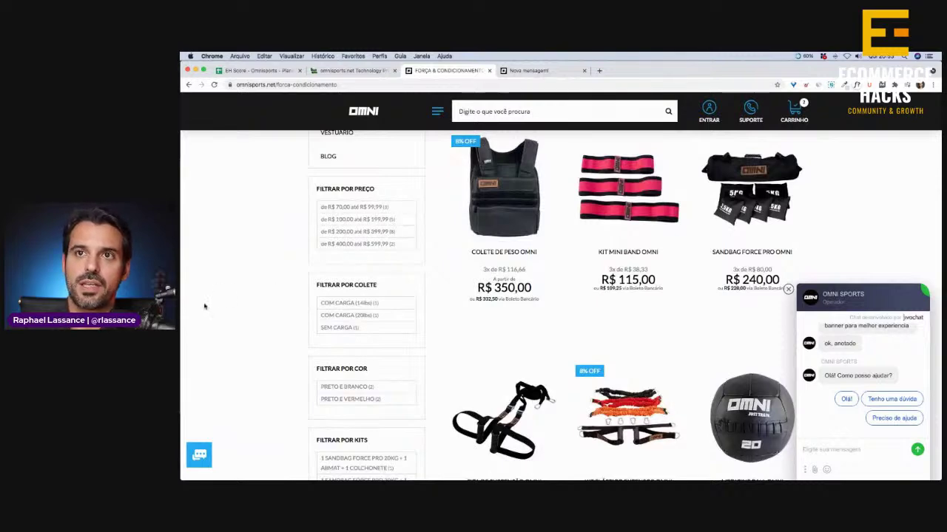
{"action": "scroll", "coordinate": [222, 299], "scroll_direction": "down", "scroll_amount": 2}
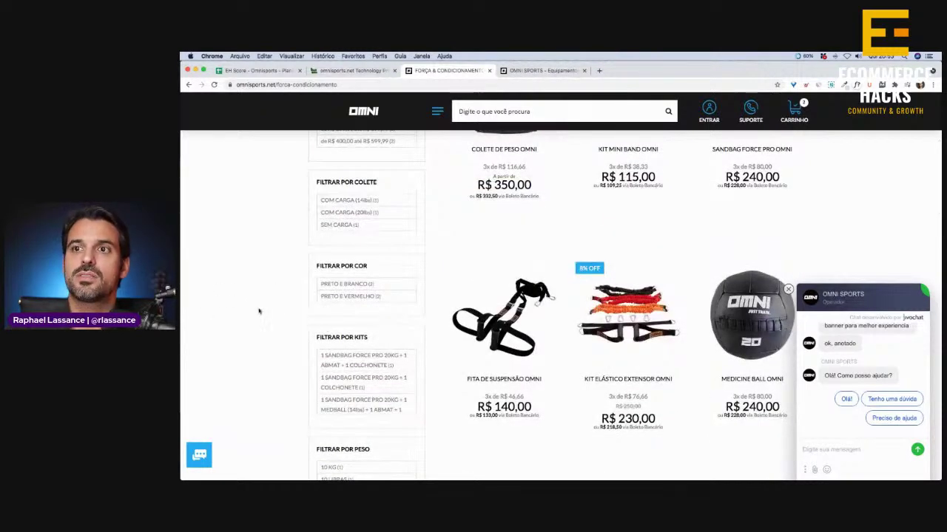
{"action": "mouse_move", "coordinate": [621, 359]}
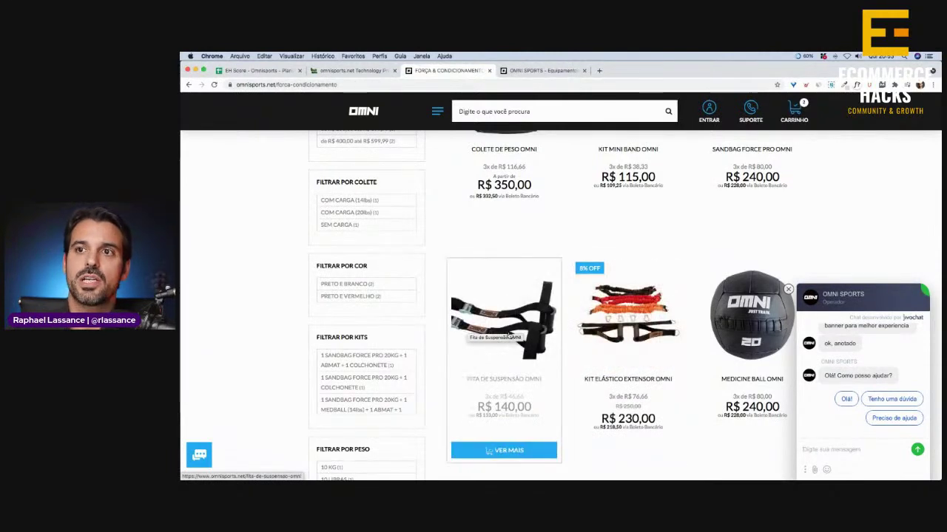
{"action": "scroll", "coordinate": [512, 238], "scroll_direction": "up", "scroll_amount": 2}
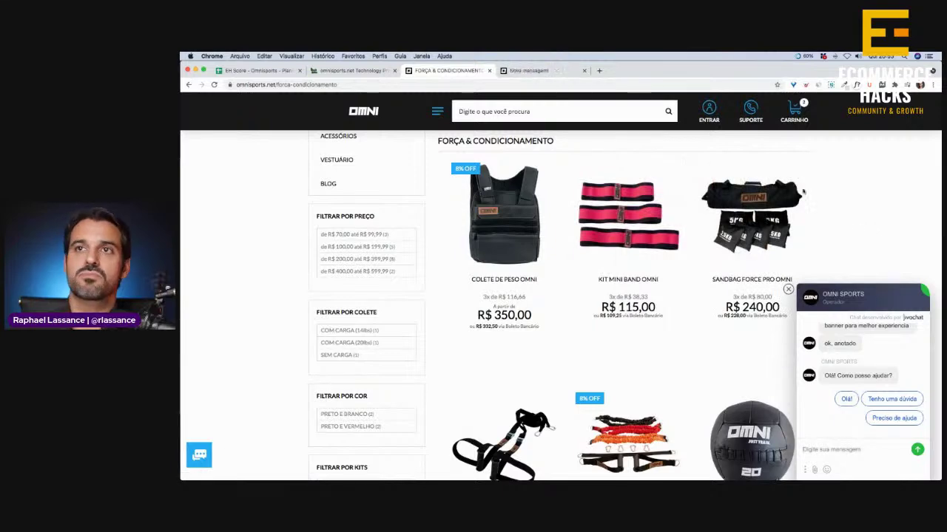
Set the CATEGORIA score to 7 in the UX sheet of the EH Score spreadsheet
{"action": "left_click", "coordinate": [258, 70]}
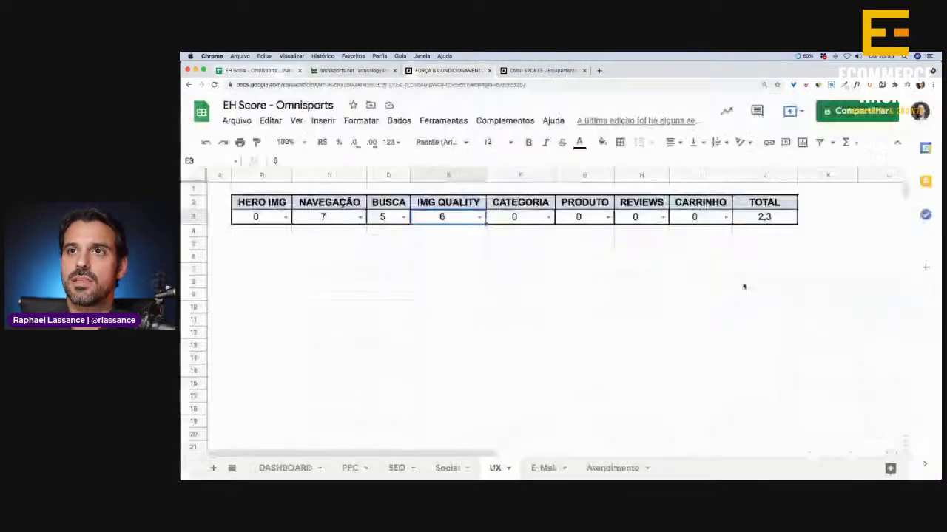
{"action": "left_click", "coordinate": [548, 217]}
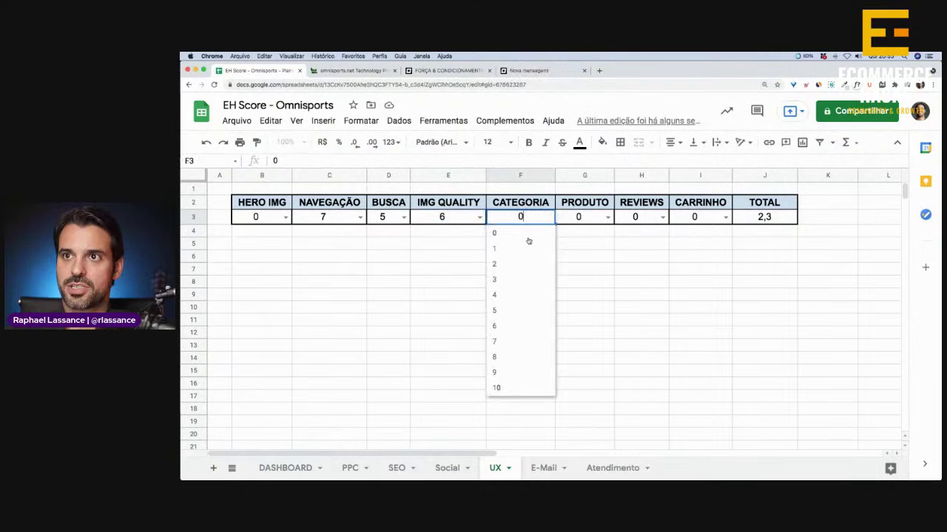
{"action": "left_click", "coordinate": [496, 342]}
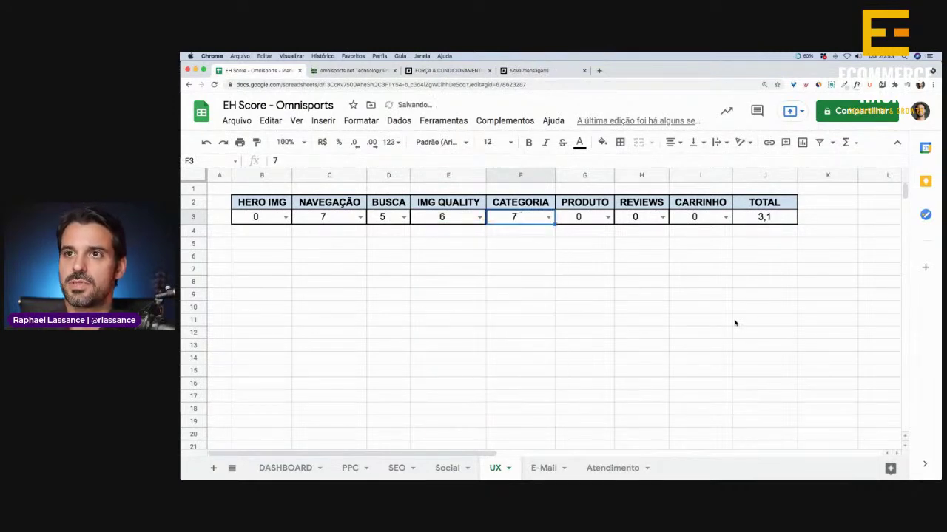
{"action": "left_click", "coordinate": [642, 310]}
Open the Colete de Peso Omni product from the store's category page, and view and close its product video
{"action": "left_click", "coordinate": [444, 70]}
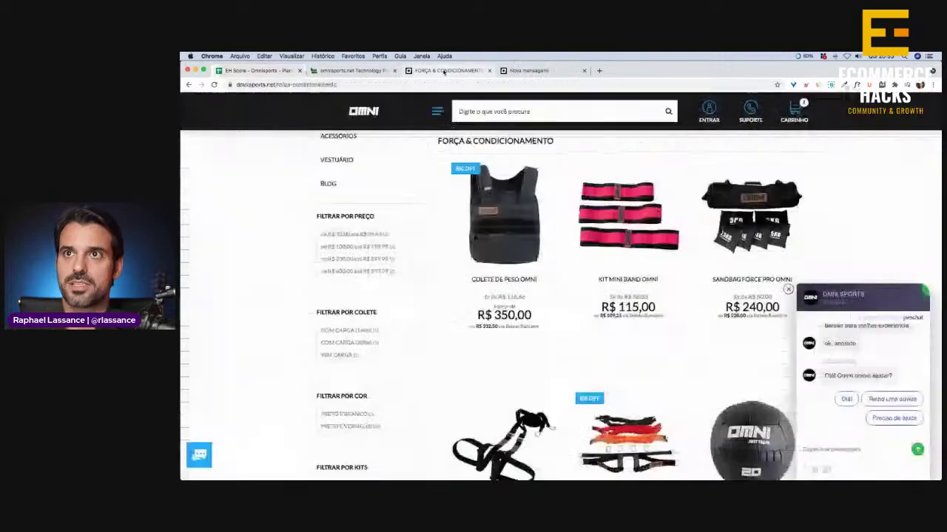
{"action": "left_click", "coordinate": [499, 233]}
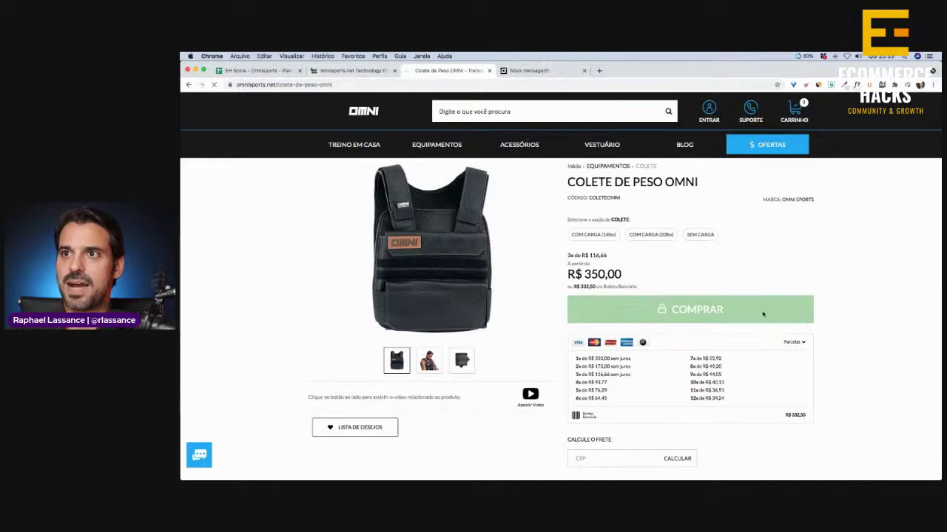
{"action": "scroll", "coordinate": [738, 257], "scroll_direction": "down", "scroll_amount": 1}
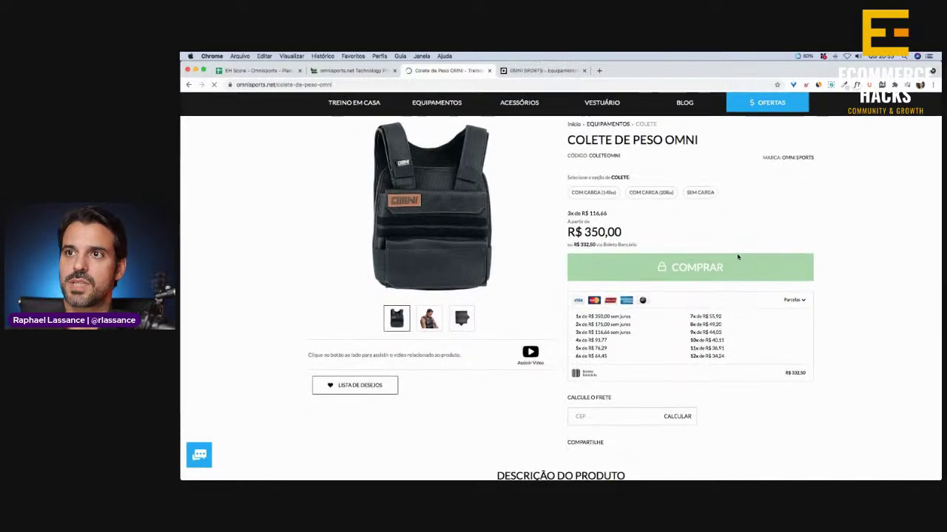
{"action": "scroll", "coordinate": [693, 294], "scroll_direction": "down", "scroll_amount": 2}
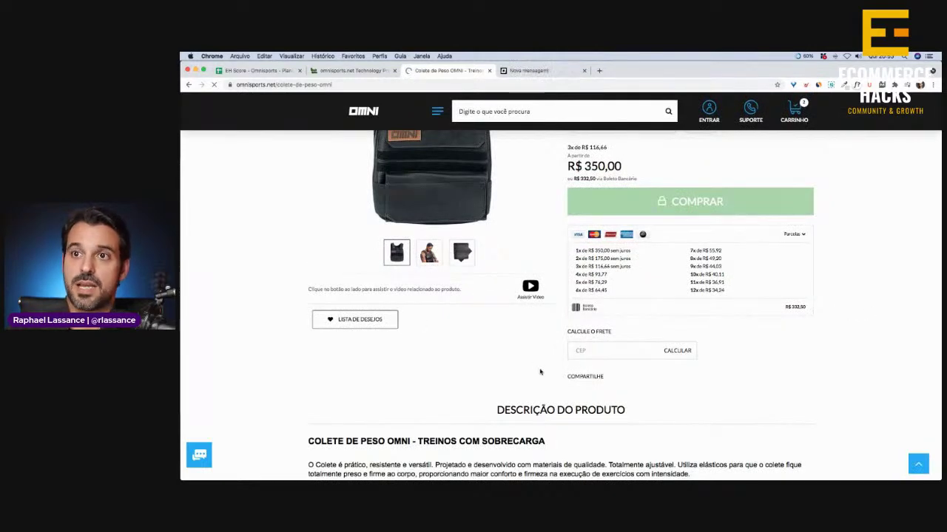
{"action": "scroll", "coordinate": [539, 370], "scroll_direction": "up", "scroll_amount": 3}
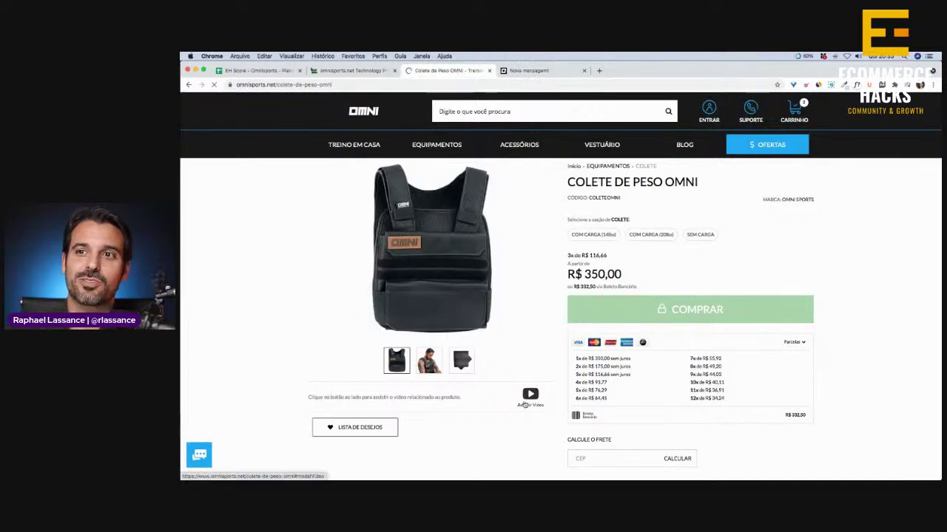
{"action": "left_click", "coordinate": [530, 397]}
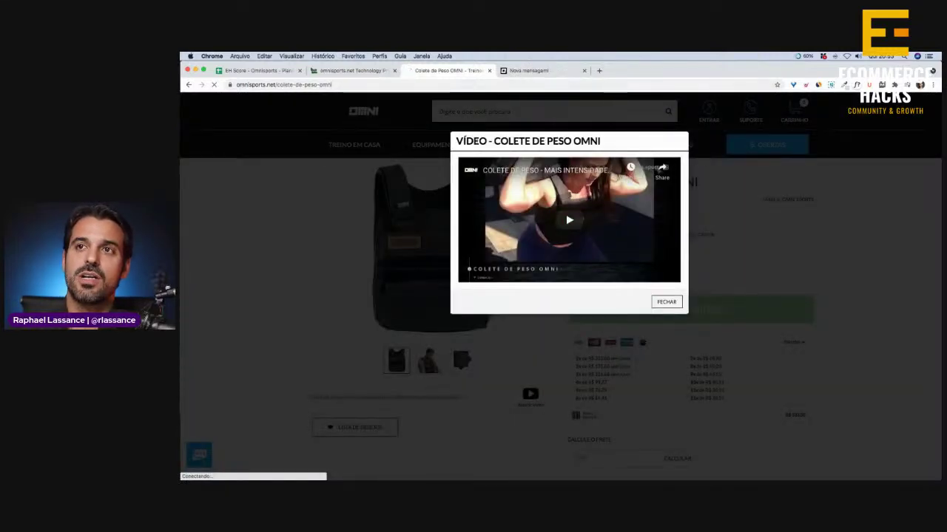
{"action": "left_click", "coordinate": [666, 303]}
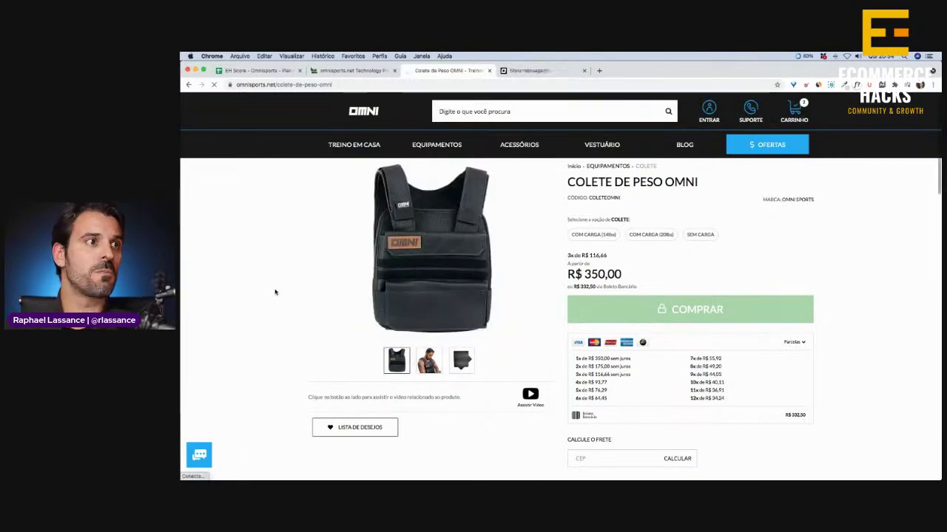
Check the vest's load options and shipping calculator, and test the purchase button with the chat window closed
{"action": "left_click", "coordinate": [592, 236]}
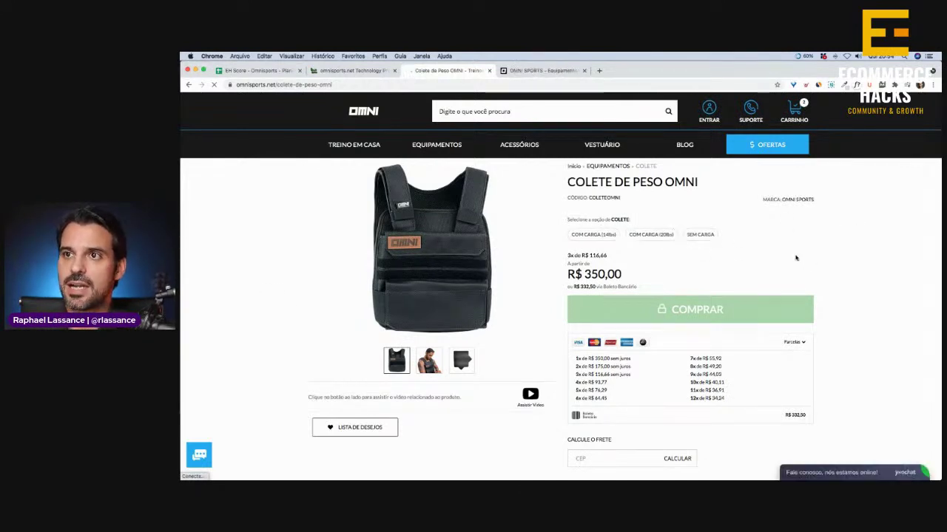
{"action": "scroll", "coordinate": [795, 259], "scroll_direction": "down", "scroll_amount": 3}
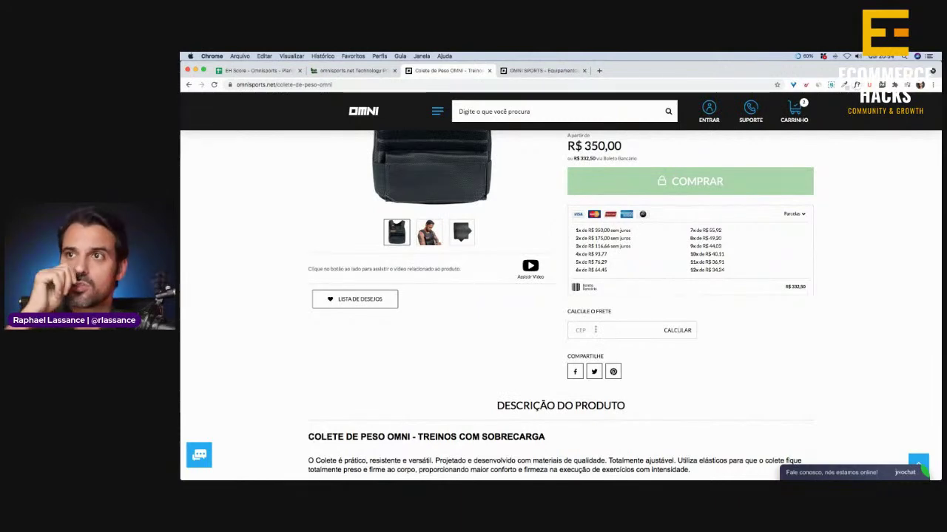
{"action": "scroll", "coordinate": [627, 324], "scroll_direction": "up", "scroll_amount": 3}
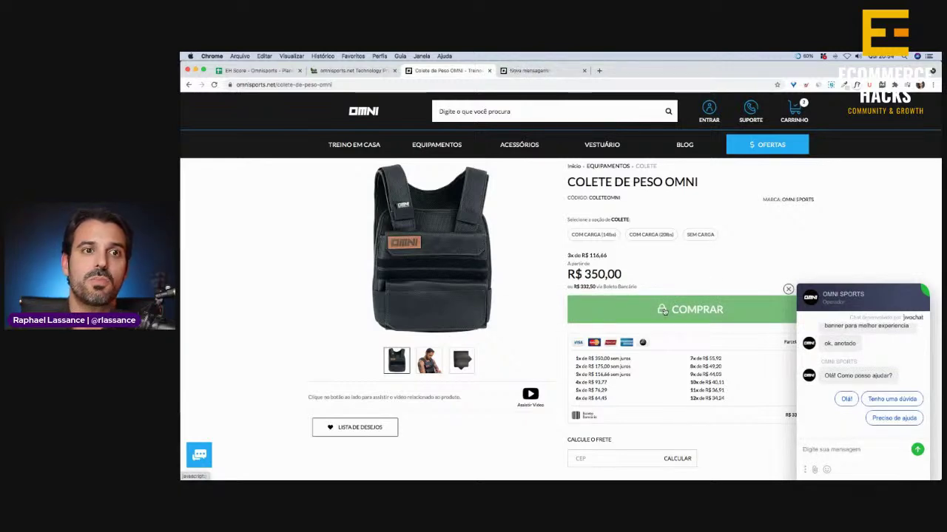
{"action": "left_click", "coordinate": [664, 311]}
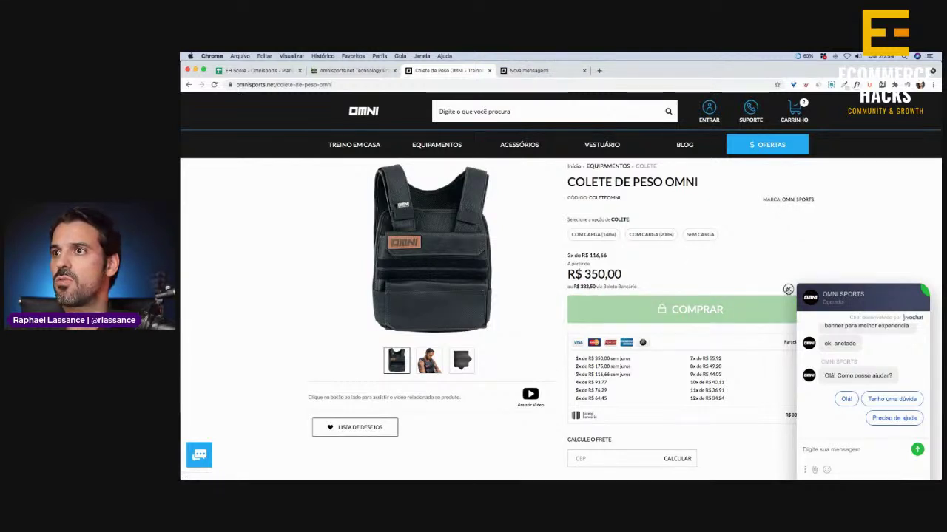
{"action": "left_click", "coordinate": [788, 289]}
{"action": "left_click", "coordinate": [675, 311]}
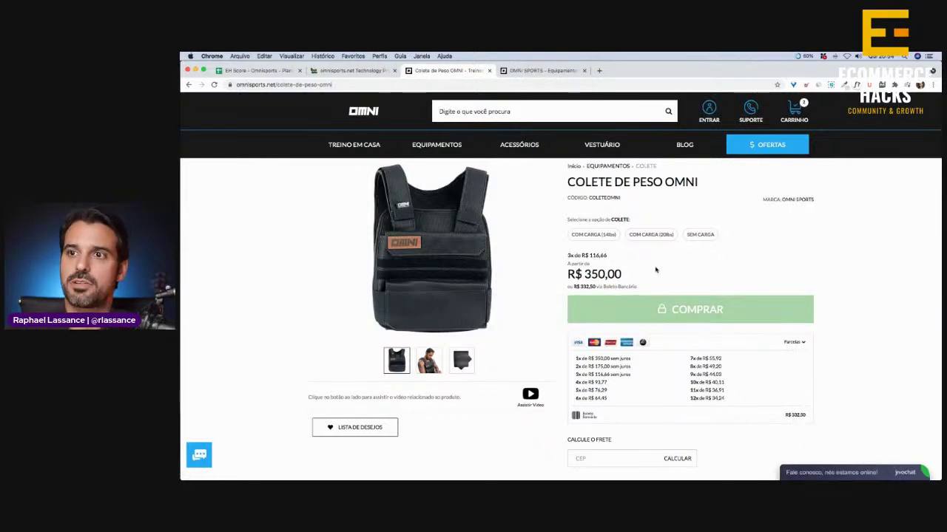
Examine the vest's product description, specifications table, comments section and related products
{"action": "scroll", "coordinate": [656, 269], "scroll_direction": "down", "scroll_amount": 5}
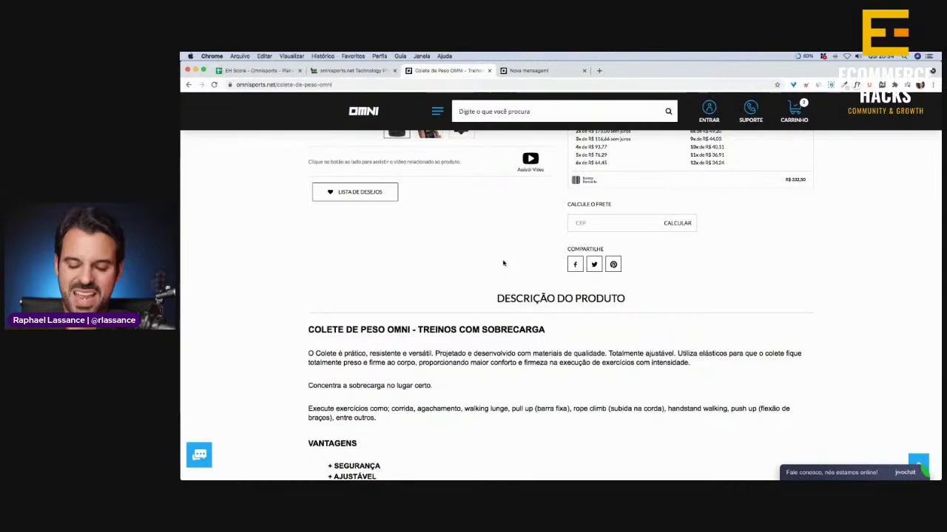
{"action": "scroll", "coordinate": [407, 270], "scroll_direction": "down", "scroll_amount": 2}
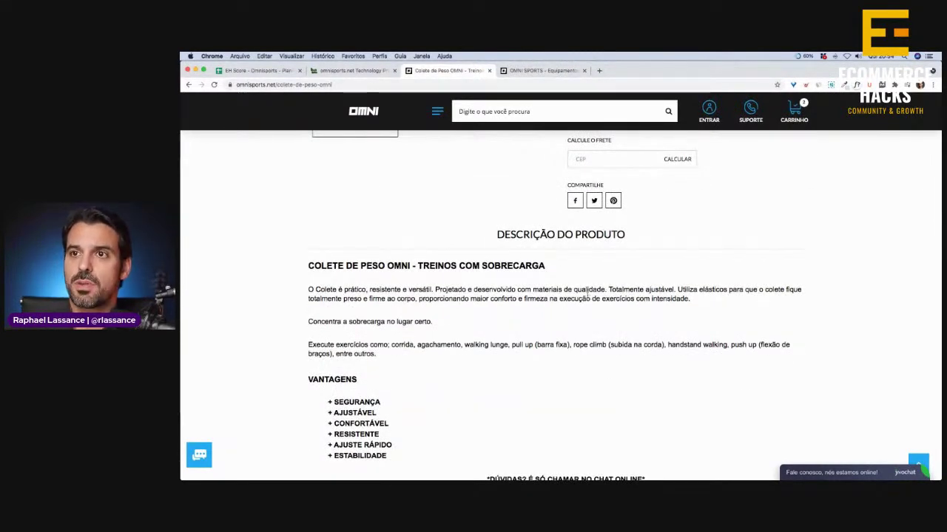
{"action": "scroll", "coordinate": [466, 271], "scroll_direction": "down", "scroll_amount": 2}
{"action": "scroll", "coordinate": [477, 273], "scroll_direction": "down", "scroll_amount": 2}
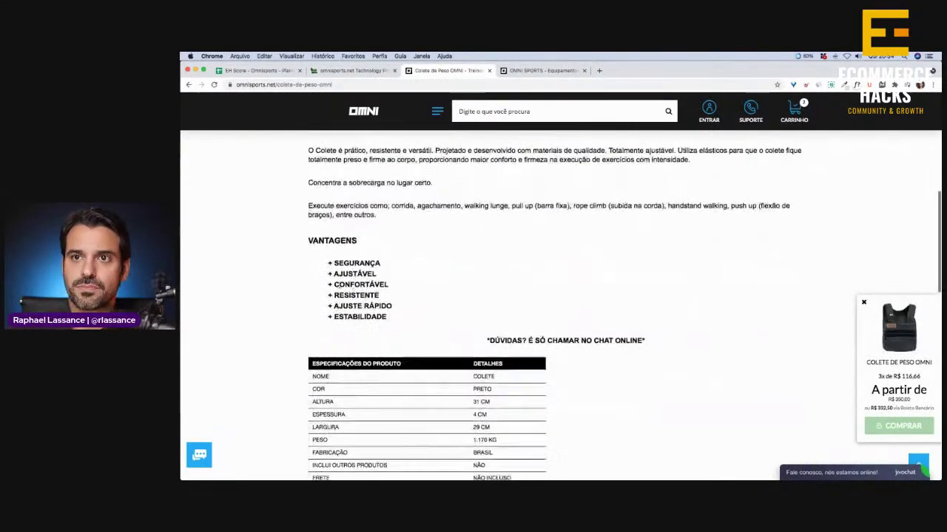
{"action": "scroll", "coordinate": [512, 314], "scroll_direction": "down", "scroll_amount": 1}
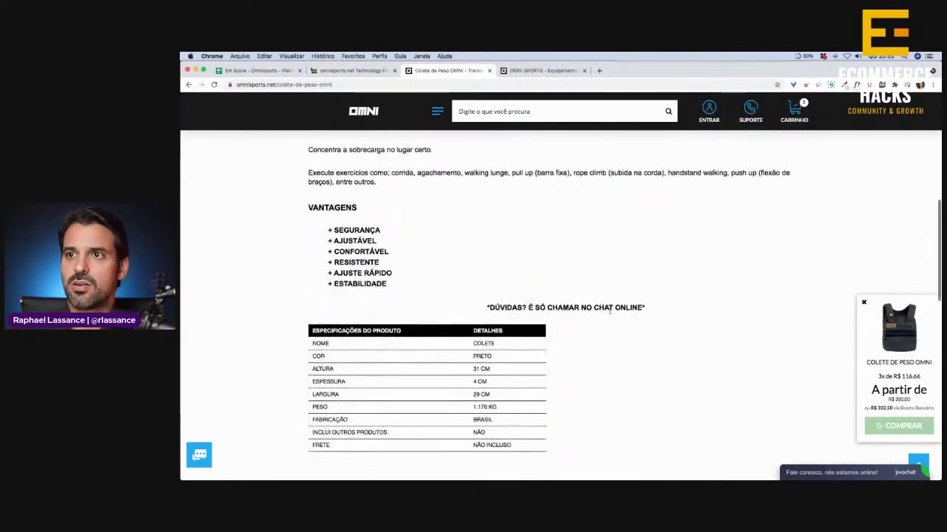
{"action": "scroll", "coordinate": [773, 371], "scroll_direction": "down", "scroll_amount": 4}
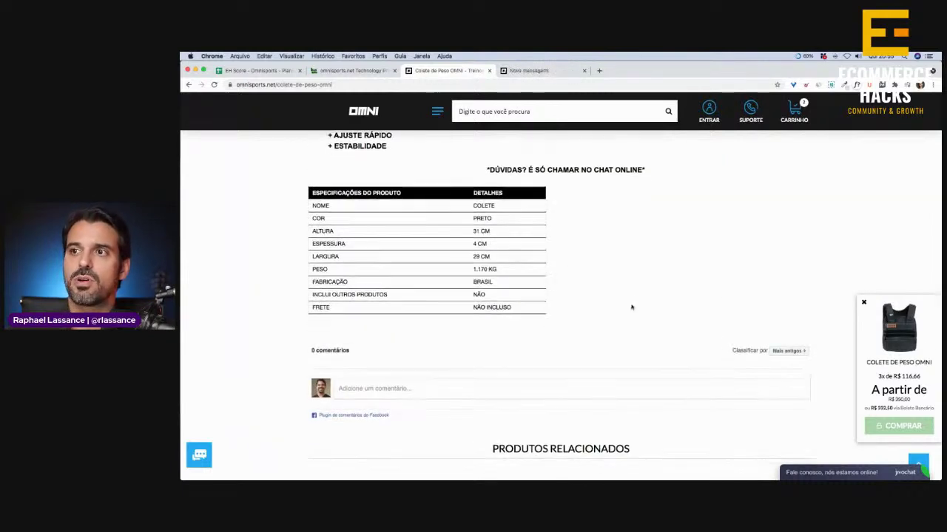
{"action": "scroll", "coordinate": [805, 377], "scroll_direction": "down", "scroll_amount": 5}
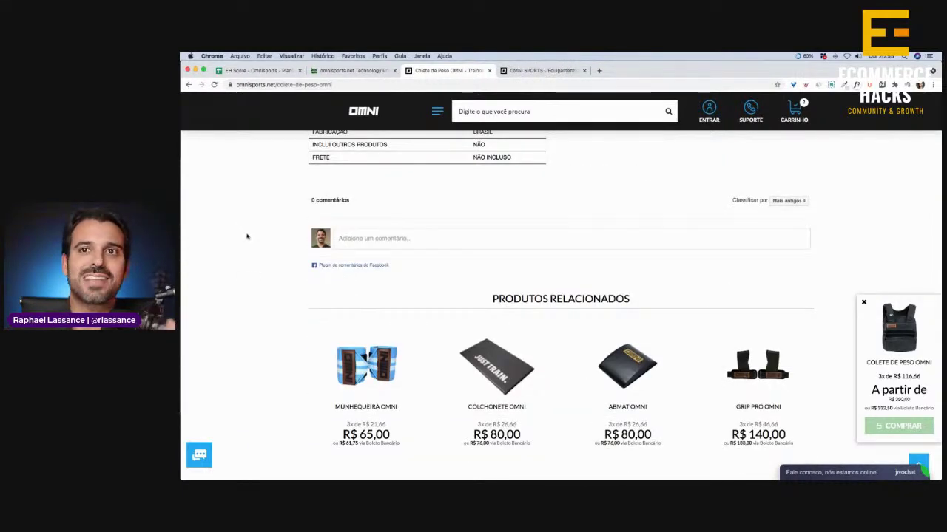
Review the vest page's comments section, related products and footer once more
{"action": "scroll", "coordinate": [247, 237], "scroll_direction": "up", "scroll_amount": 1}
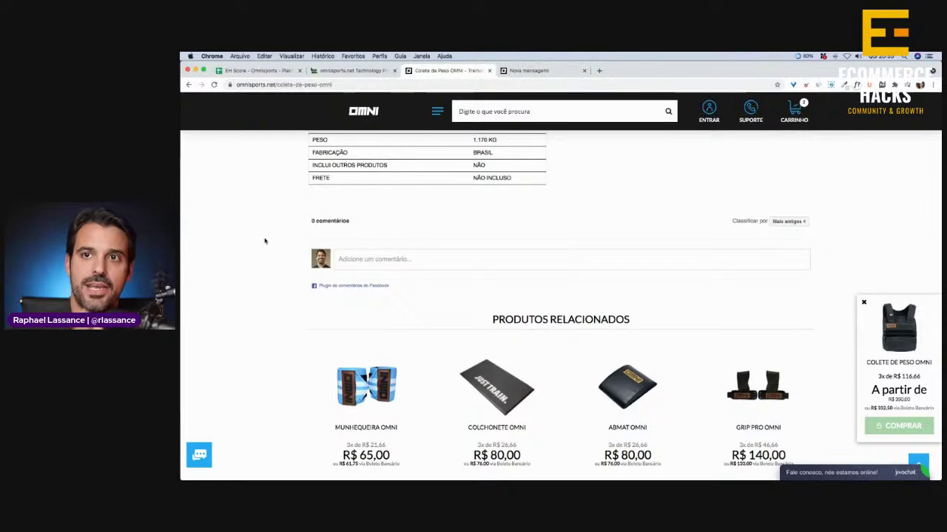
{"action": "scroll", "coordinate": [266, 240], "scroll_direction": "down", "scroll_amount": 5}
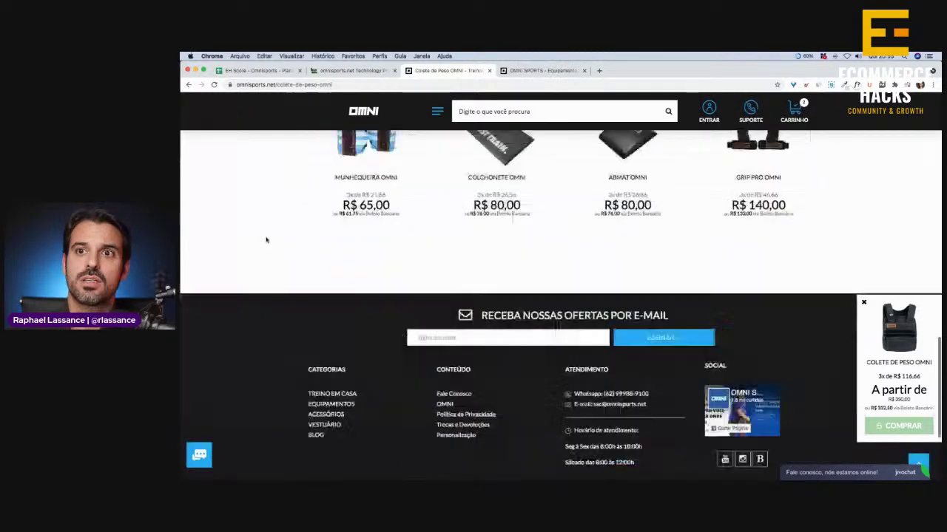
{"action": "scroll", "coordinate": [266, 241], "scroll_direction": "up", "scroll_amount": 2}
{"action": "scroll", "coordinate": [266, 241], "scroll_direction": "up", "scroll_amount": 3}
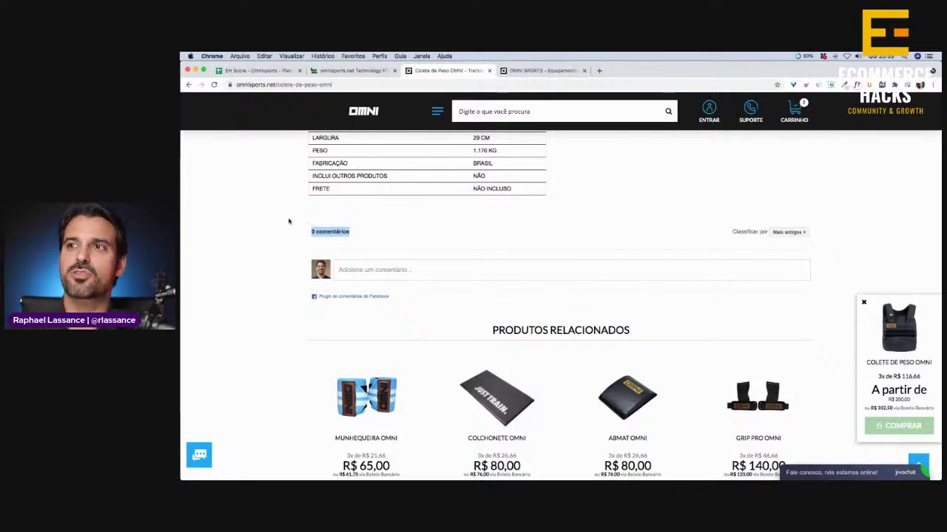
{"action": "left_click", "coordinate": [259, 228]}
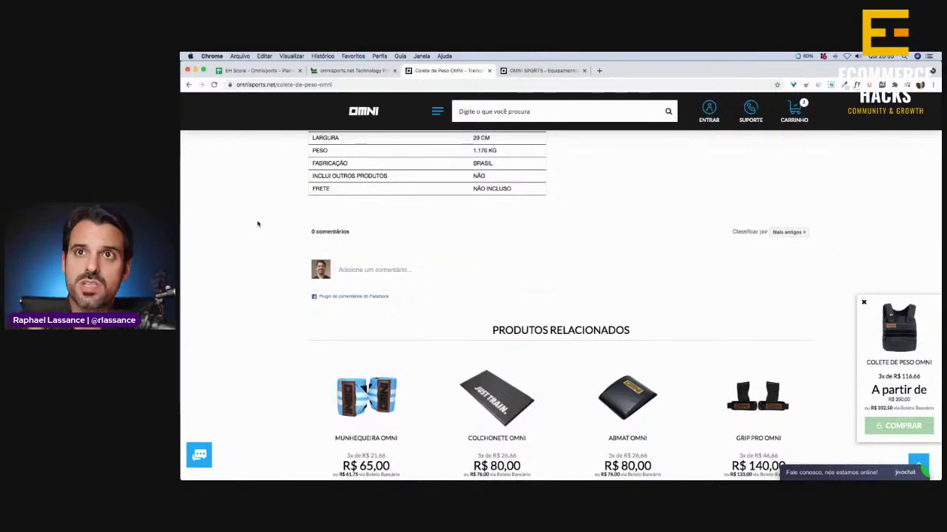
{"action": "scroll", "coordinate": [251, 223], "scroll_direction": "up", "scroll_amount": 3}
{"action": "scroll", "coordinate": [250, 224], "scroll_direction": "down", "scroll_amount": 10}
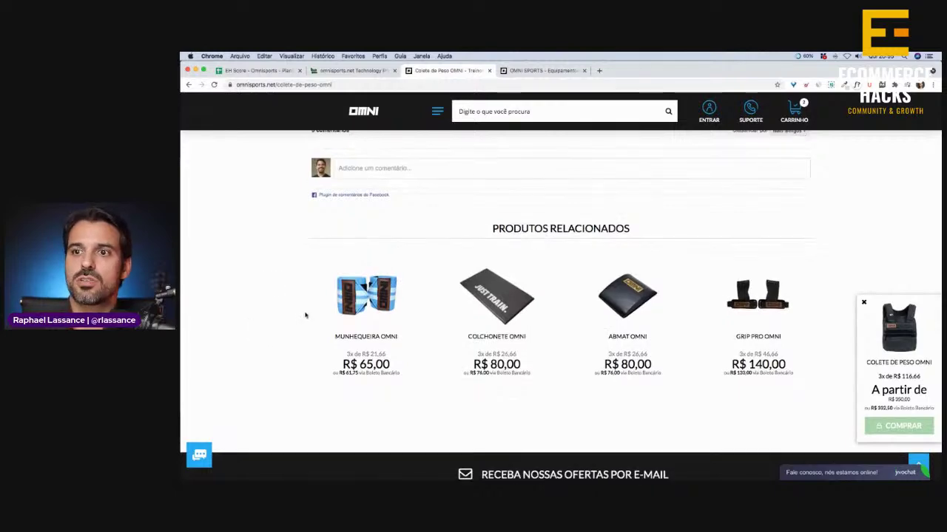
{"action": "scroll", "coordinate": [279, 336], "scroll_direction": "up", "scroll_amount": 15}
Set the PRODUTO score to 6 in the UX sheet of the EH Score spreadsheet, keeping REVIEWS at 0
{"action": "left_click", "coordinate": [252, 69]}
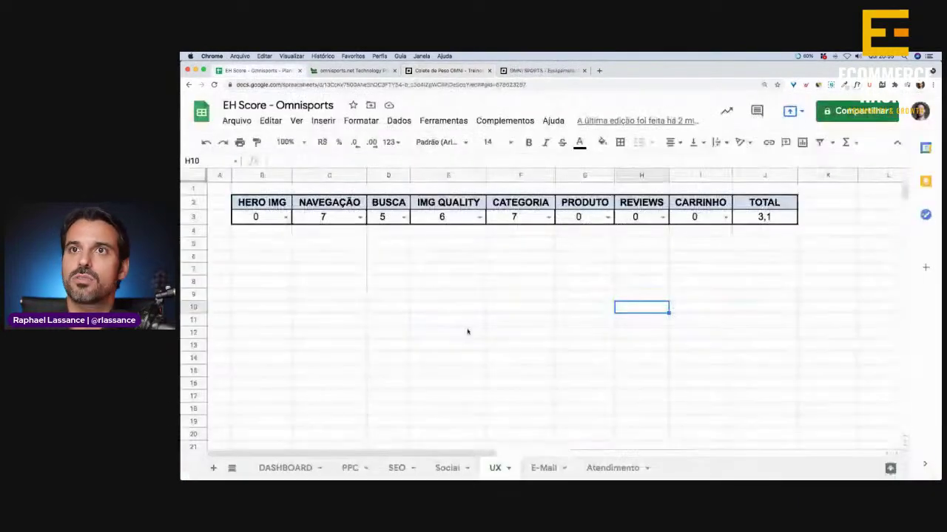
{"action": "left_click", "coordinate": [607, 219]}
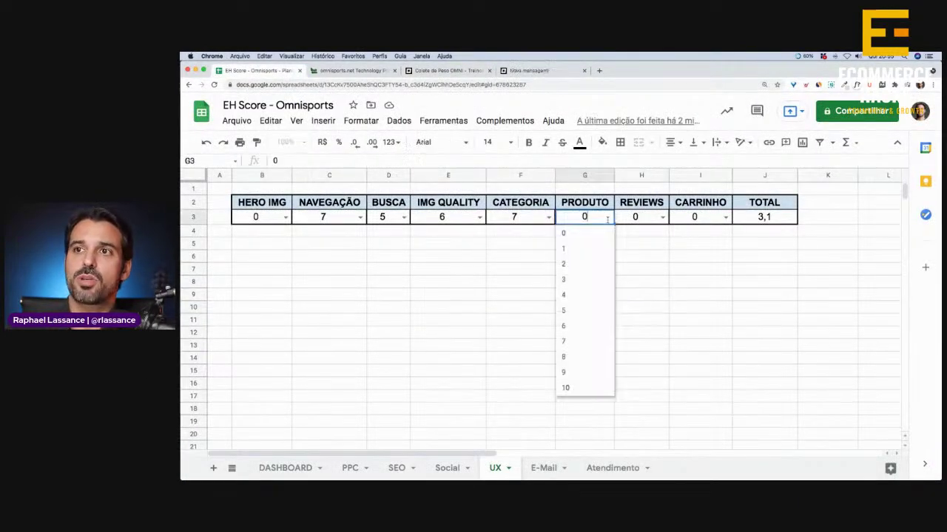
{"action": "left_click", "coordinate": [568, 325]}
{"action": "left_click", "coordinate": [662, 218]}
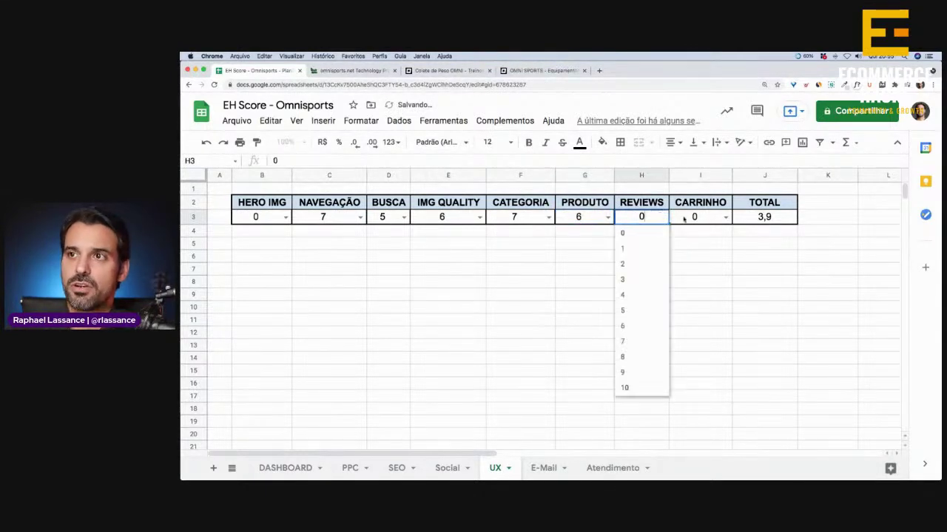
{"action": "left_click", "coordinate": [786, 255]}
Open the store's shopping cart from the vest page and examine its items, shipping options, coupon field and checkout area
{"action": "left_click", "coordinate": [449, 70]}
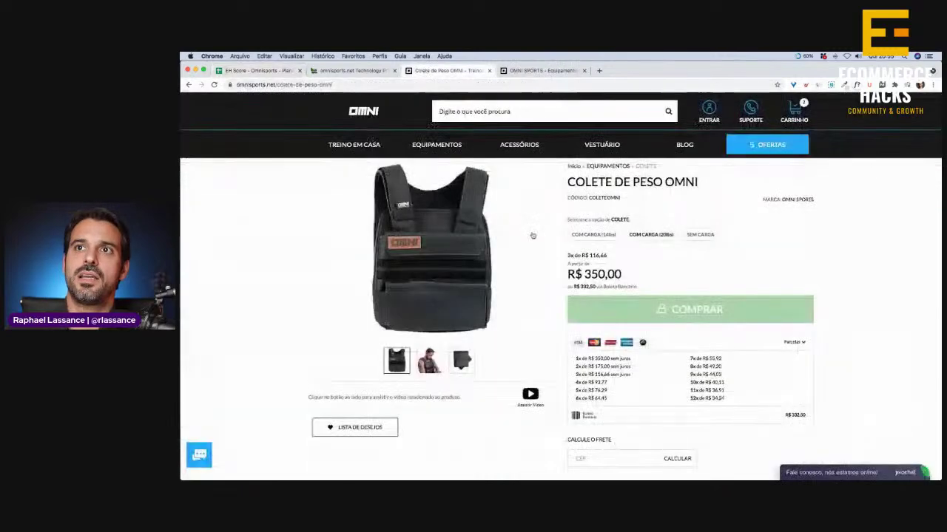
{"action": "mouse_move", "coordinate": [794, 114]}
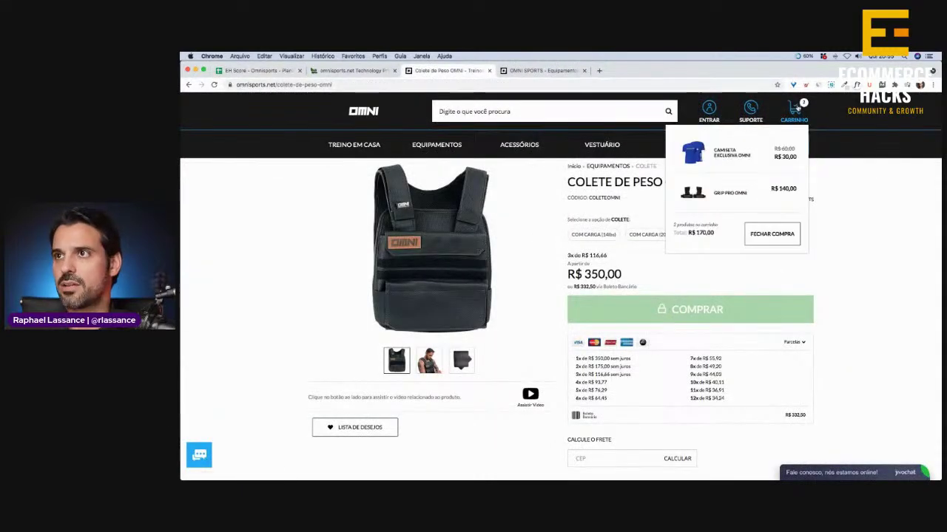
{"action": "left_click", "coordinate": [773, 235]}
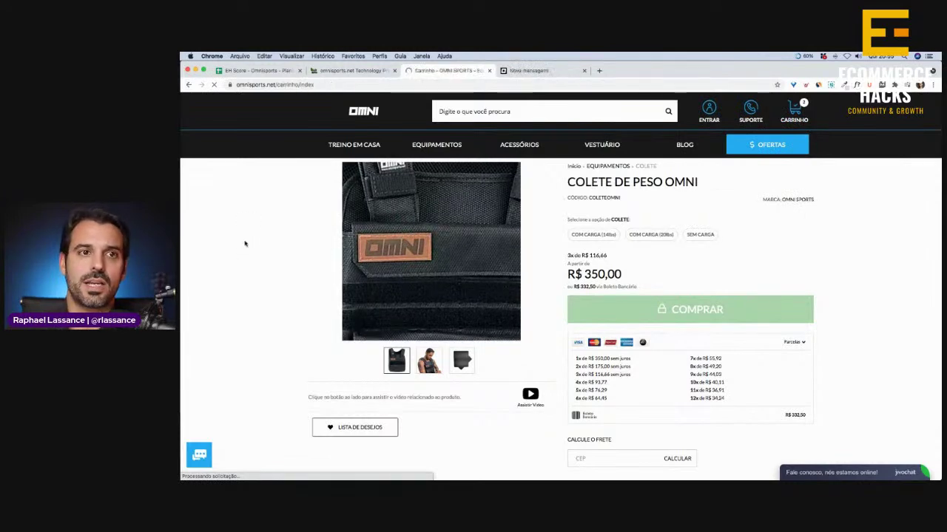
{"action": "scroll", "coordinate": [232, 248], "scroll_direction": "down", "scroll_amount": 1}
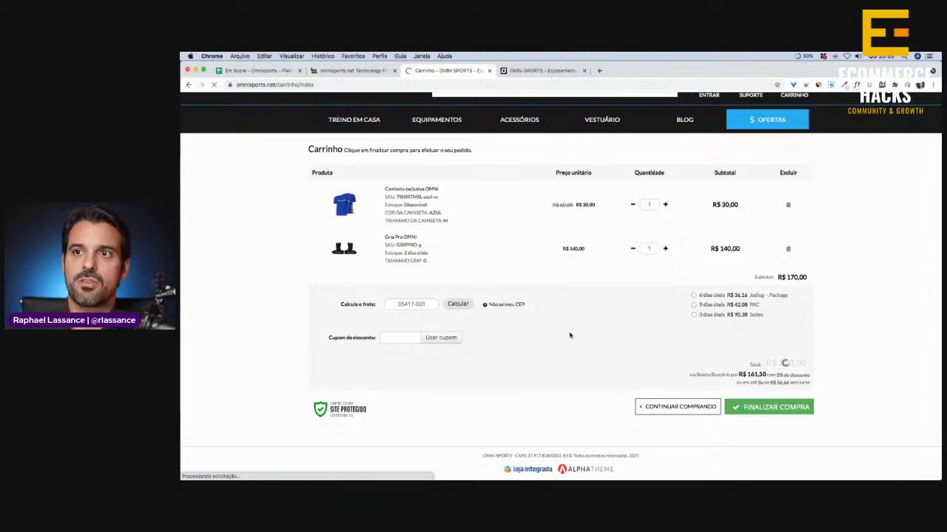
{"action": "scroll", "coordinate": [237, 290], "scroll_direction": "up", "scroll_amount": 1}
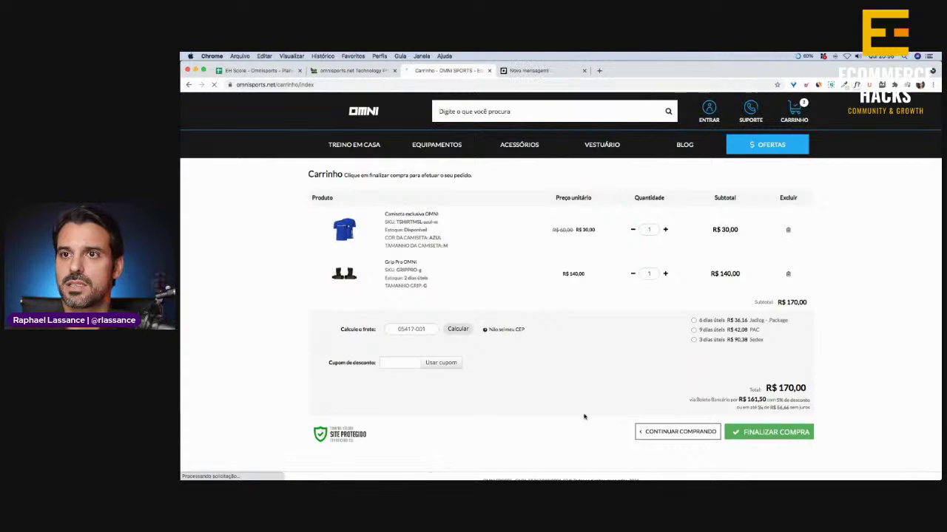
Set the CARRINHO score to 7 in the UX sheet of EH Score
{"action": "key", "text": "super+1"}
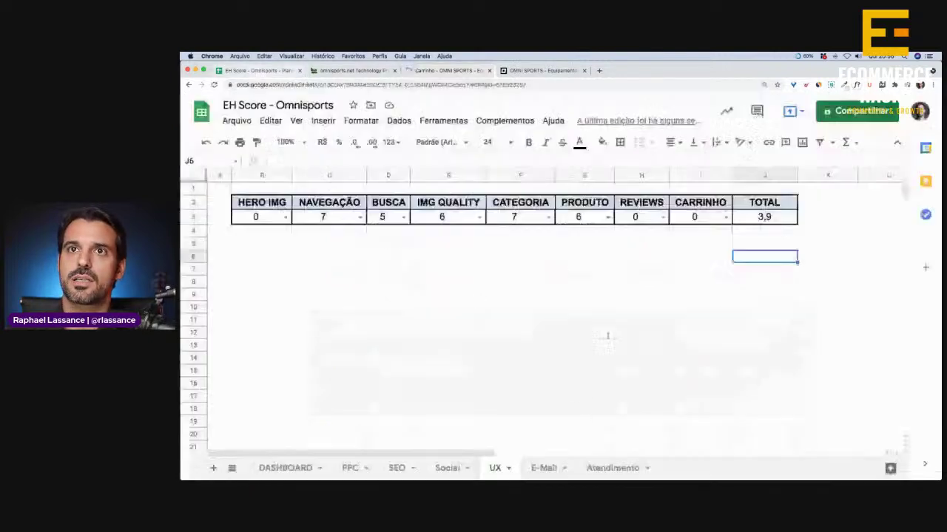
{"action": "left_click", "coordinate": [725, 216]}
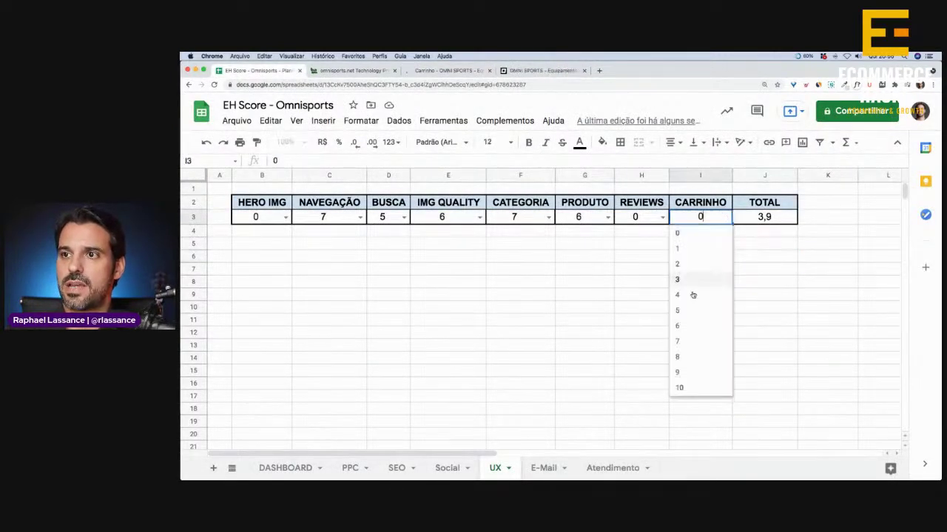
{"action": "left_click", "coordinate": [687, 342]}
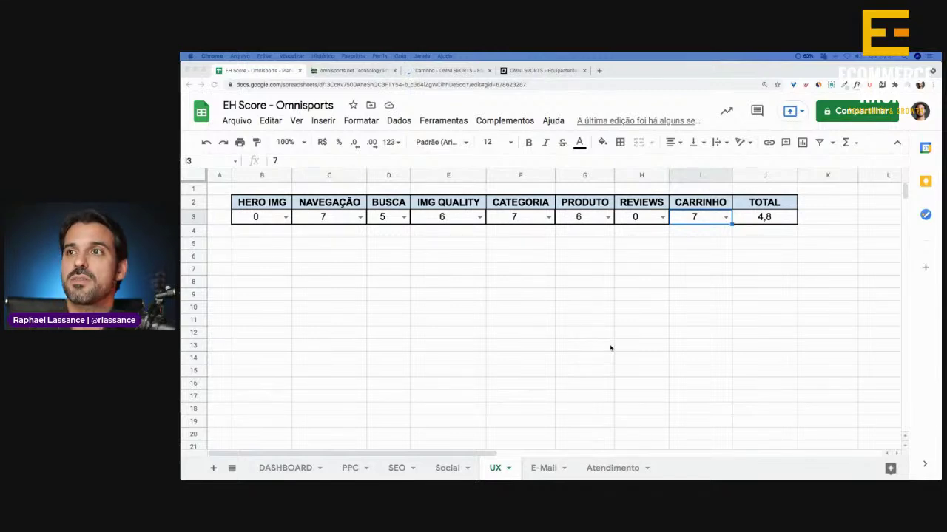
{"action": "left_click", "coordinate": [646, 245]}
{"action": "left_click", "coordinate": [704, 243]}
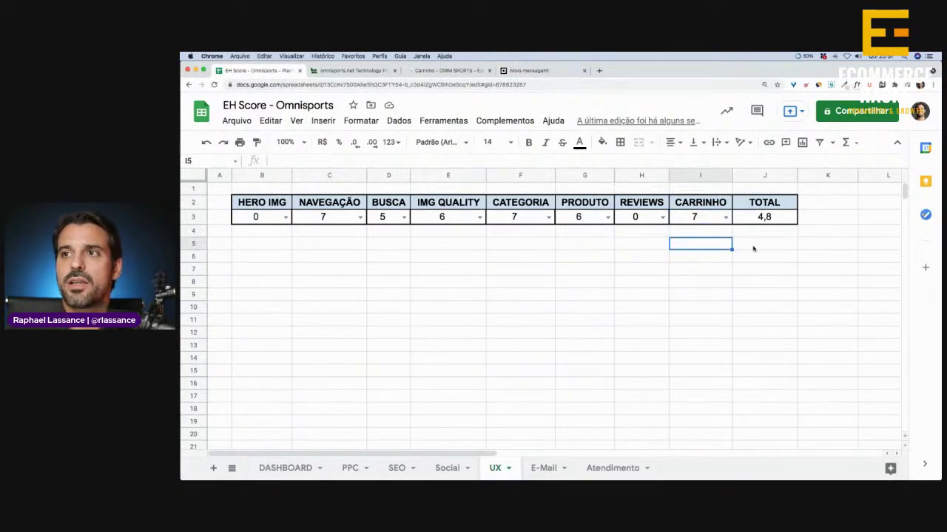
{"action": "left_click_drag", "start_coordinate": [767, 247], "coordinate": [262, 250]}
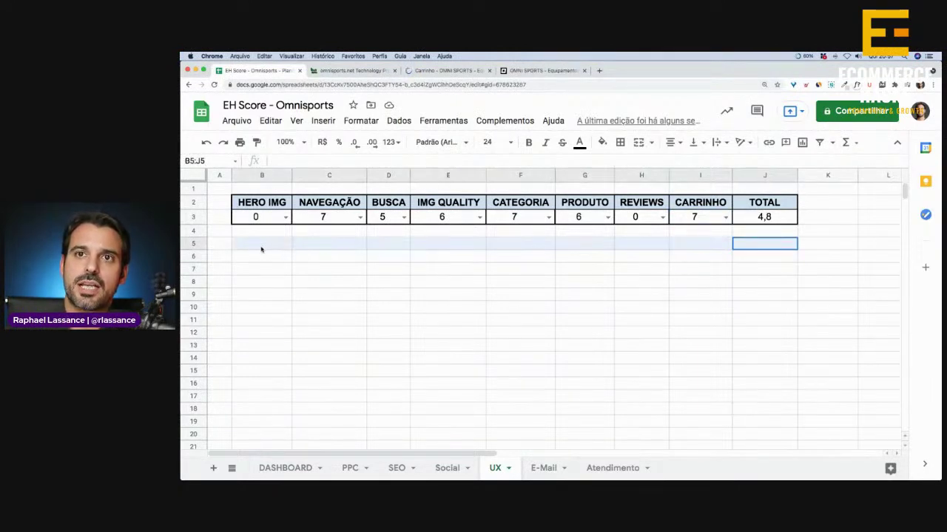
{"action": "left_click", "coordinate": [680, 295]}
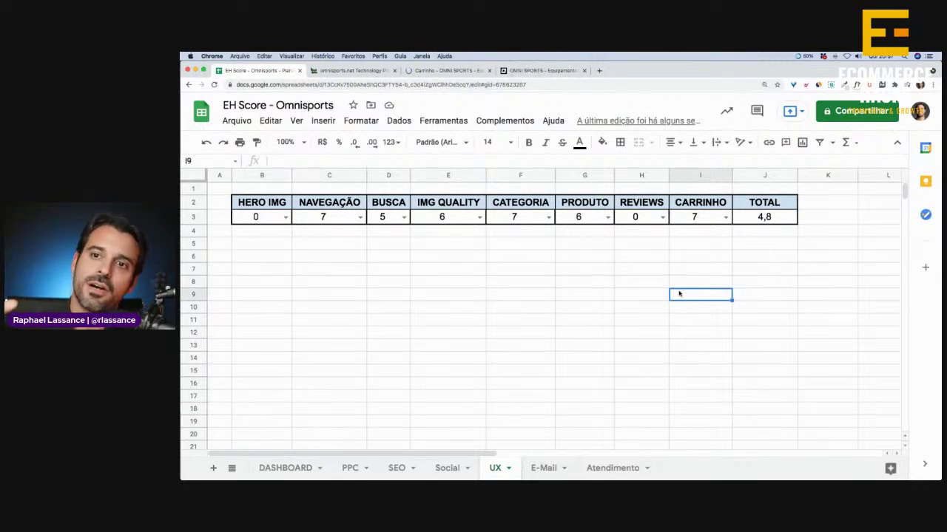
View the overall EH SCORE on the DASHBOARD sheet, and open the Social sheet to see its criteria
{"action": "left_click", "coordinate": [280, 470]}
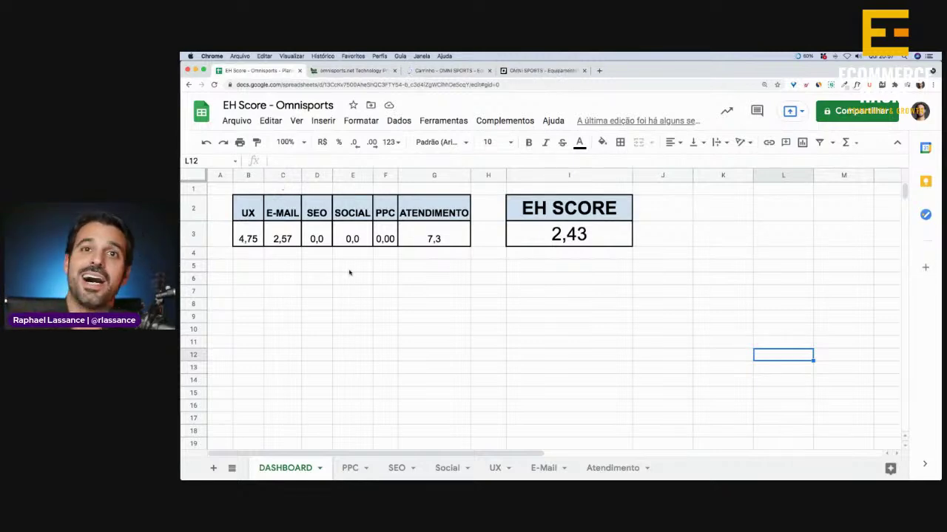
{"action": "left_click", "coordinate": [447, 468]}
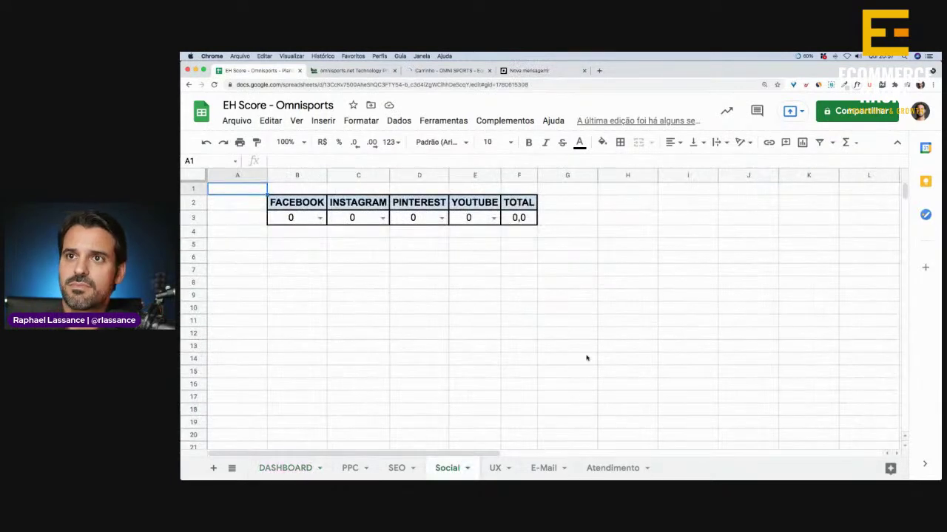
{"action": "left_click", "coordinate": [509, 311]}
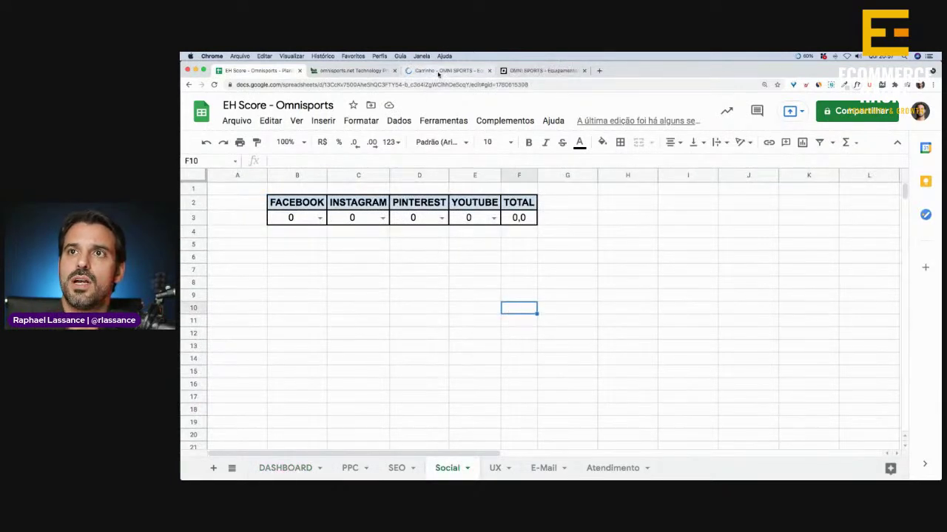
Return to the store's home page and find the social media links in its footer, checking them against the Social sheet's criteria
{"action": "left_click", "coordinate": [412, 71]}
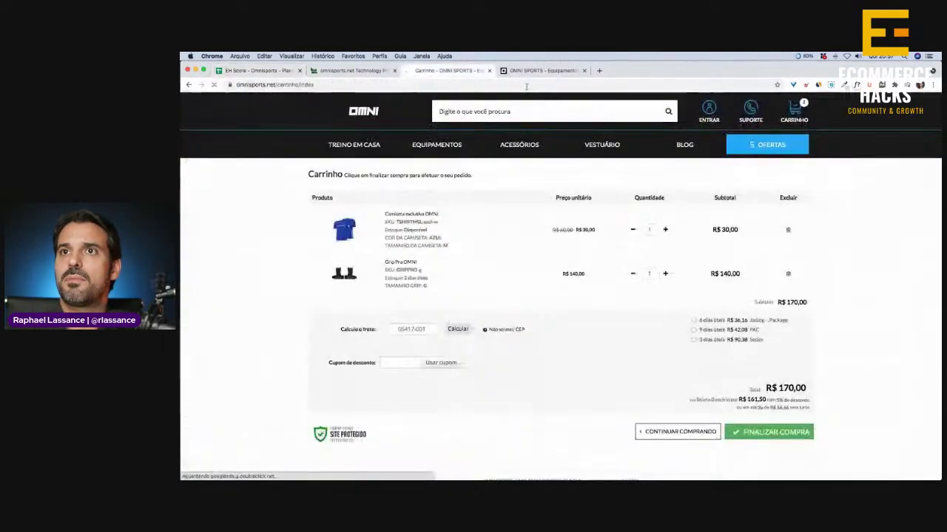
{"action": "left_click", "coordinate": [372, 116]}
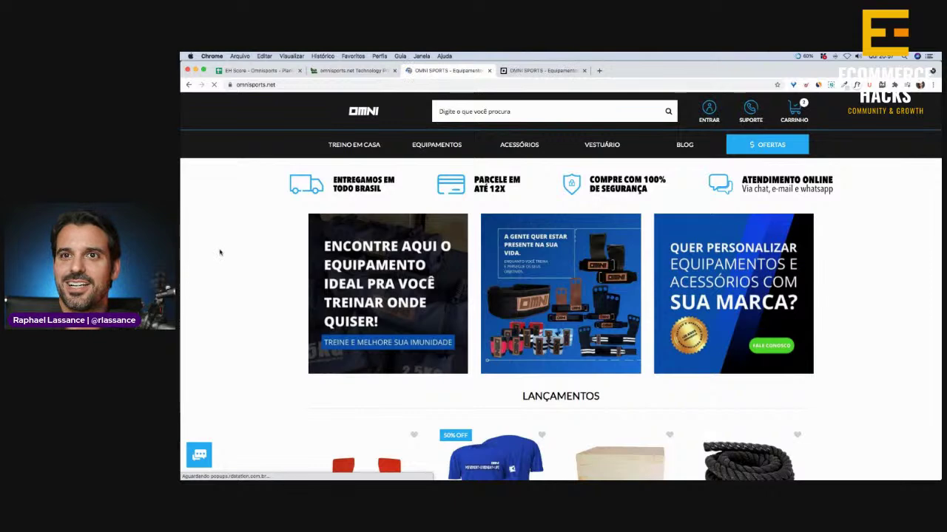
{"action": "scroll", "coordinate": [225, 288], "scroll_direction": "down", "scroll_amount": 5}
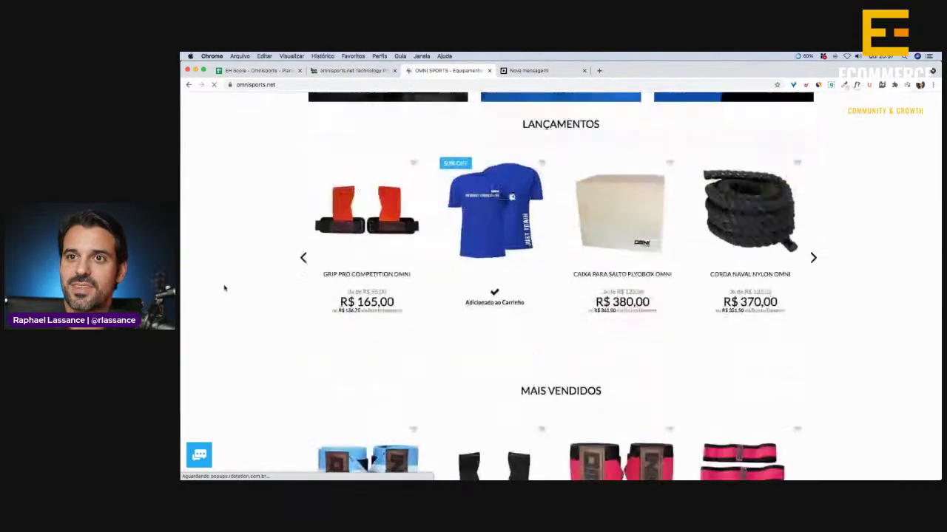
{"action": "scroll", "coordinate": [226, 286], "scroll_direction": "down", "scroll_amount": 15}
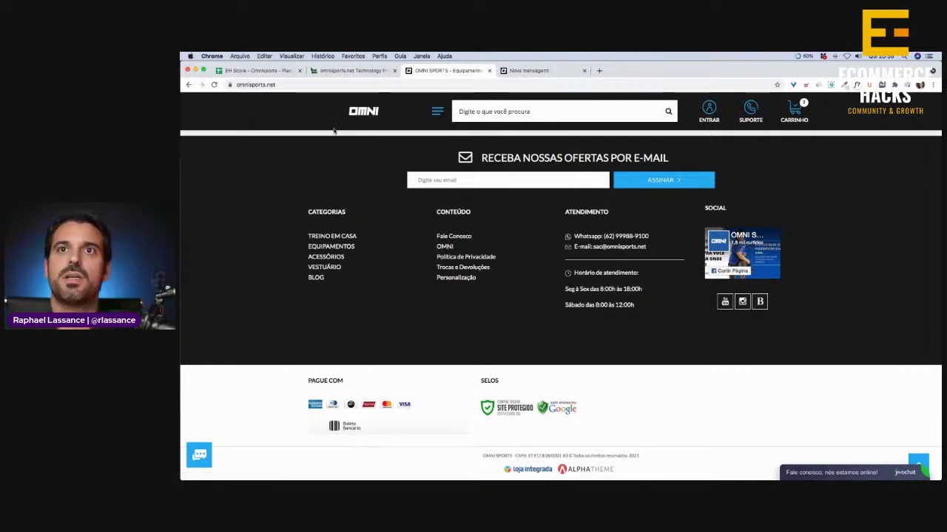
{"action": "left_click", "coordinate": [255, 70]}
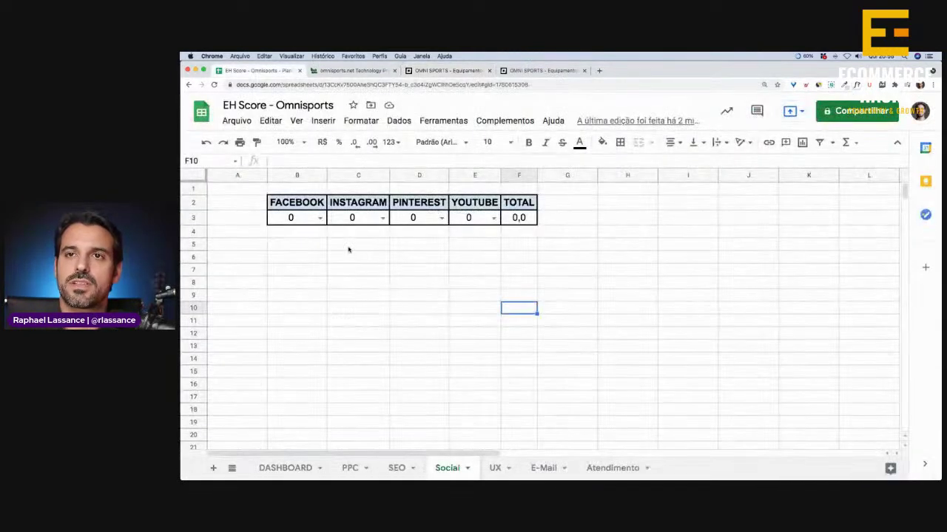
{"action": "left_click", "coordinate": [437, 71]}
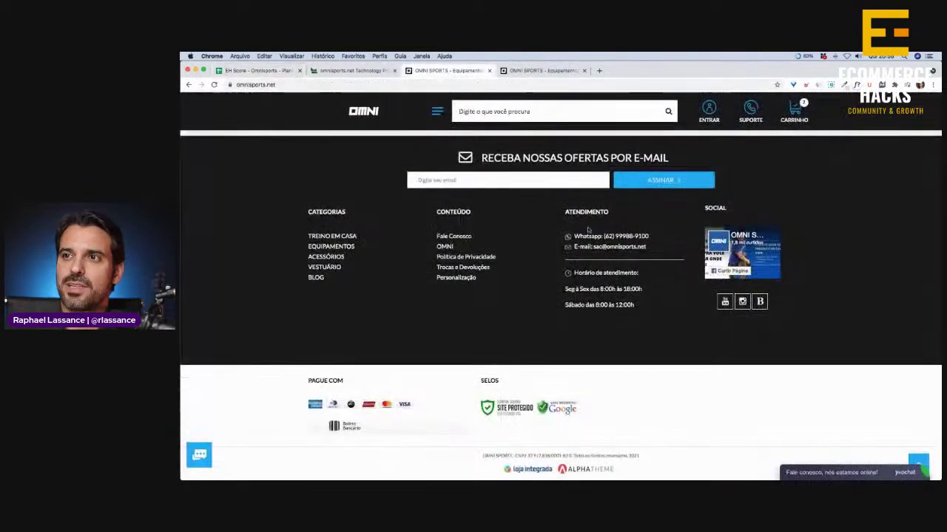
Open the store's Facebook page and YouTube channel from the footer in separate tabs, and return to the store page
{"action": "left_click", "coordinate": [743, 252]}
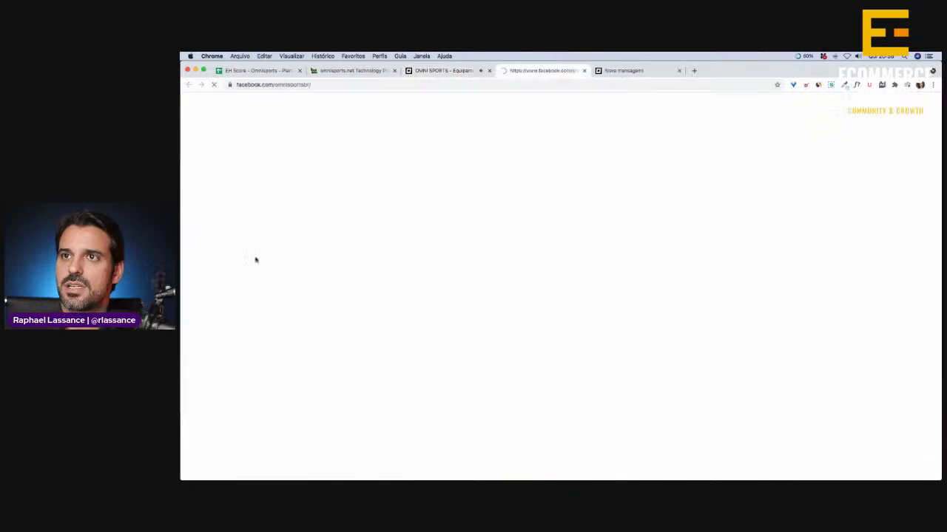
{"action": "left_click", "coordinate": [443, 70]}
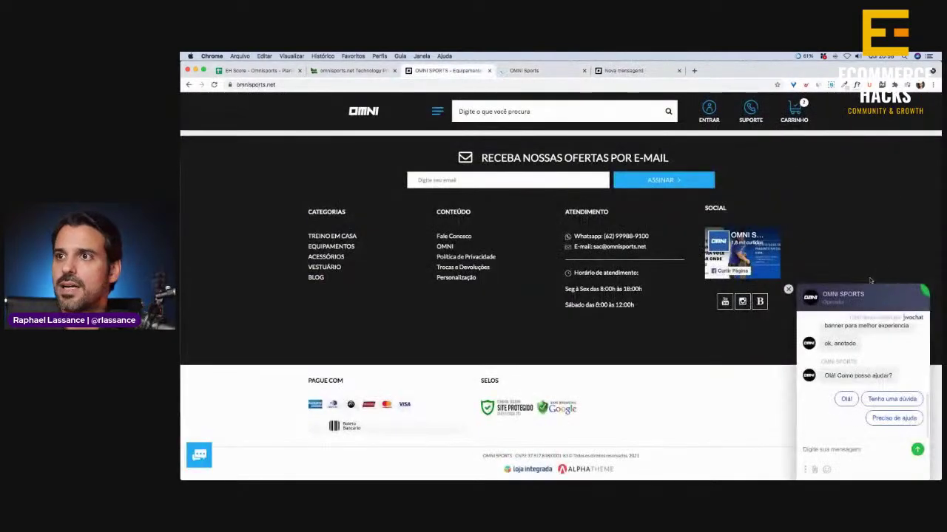
{"action": "left_click", "coordinate": [724, 302]}
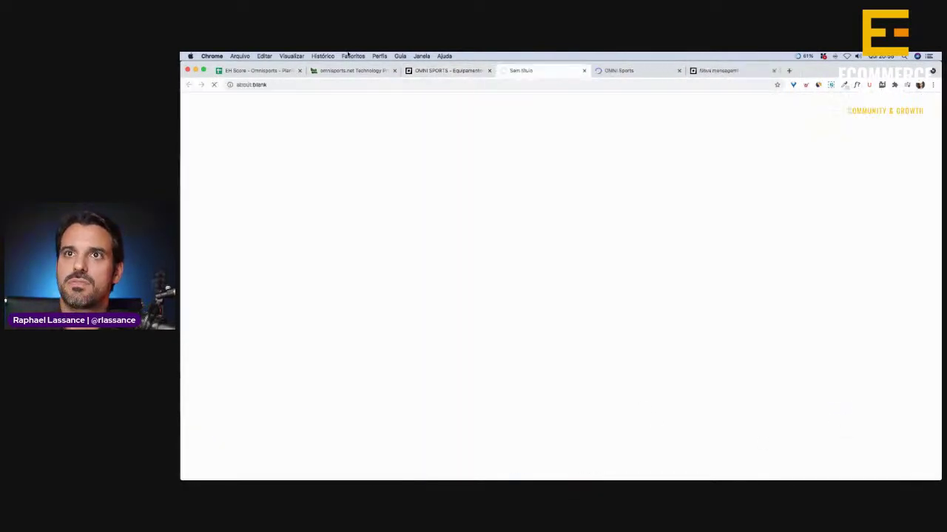
{"action": "left_click", "coordinate": [424, 71]}
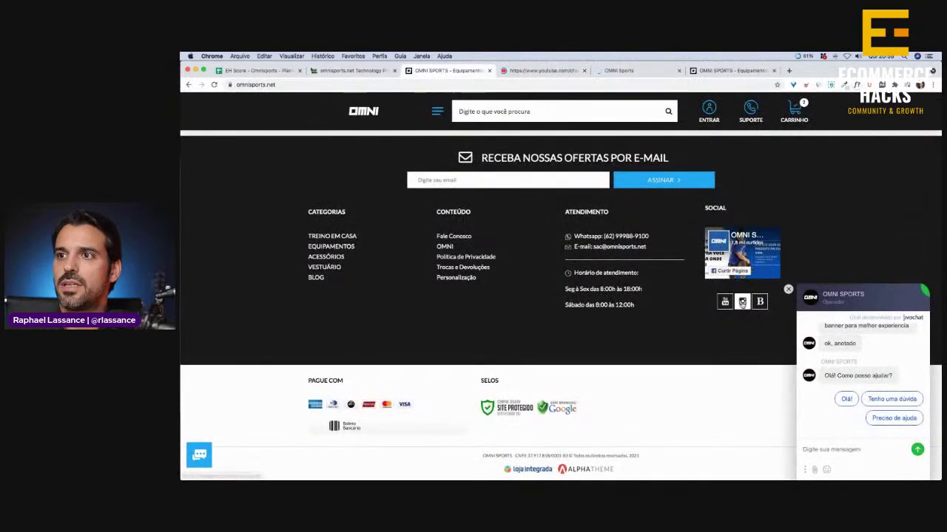
Open the store's Instagram profile from the site footer, and return to the EH Score spreadsheet
{"action": "left_click", "coordinate": [742, 303]}
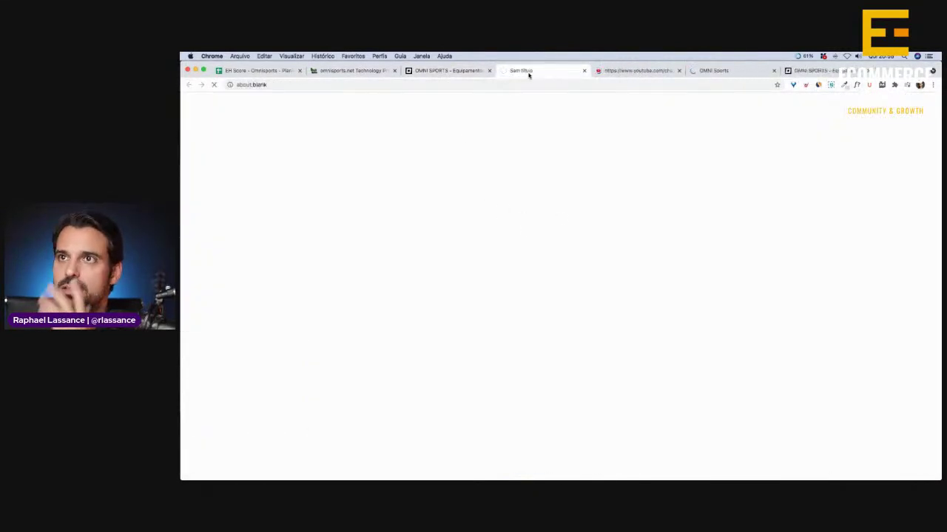
{"action": "left_click", "coordinate": [254, 71]}
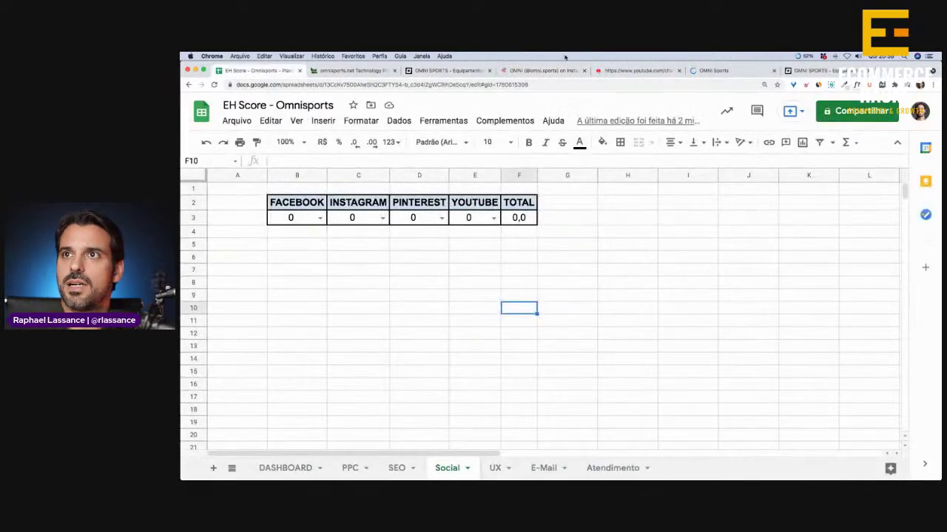
Check the videos on OMNI's YouTube channel and set the YouTube score to 3 in the spreadsheet's Social sheet
{"action": "left_click", "coordinate": [638, 70]}
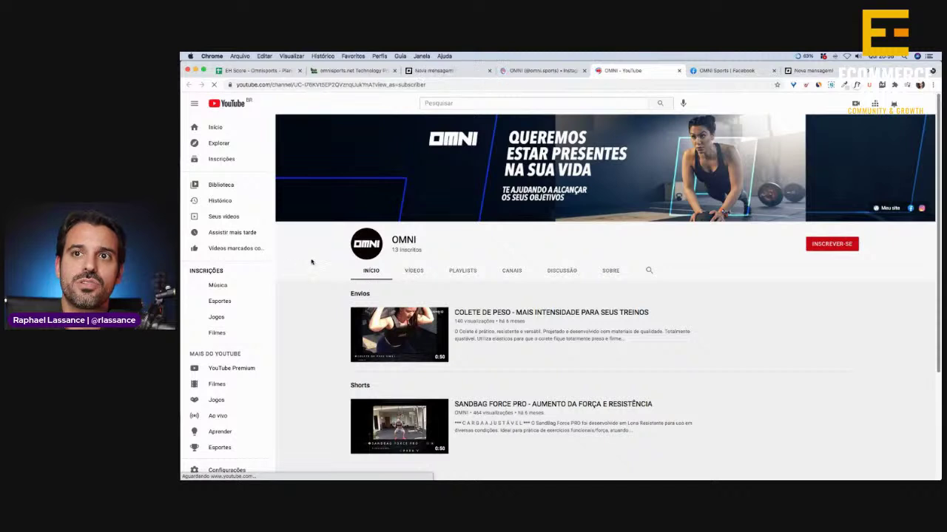
{"action": "scroll", "coordinate": [301, 271], "scroll_direction": "down", "scroll_amount": 2}
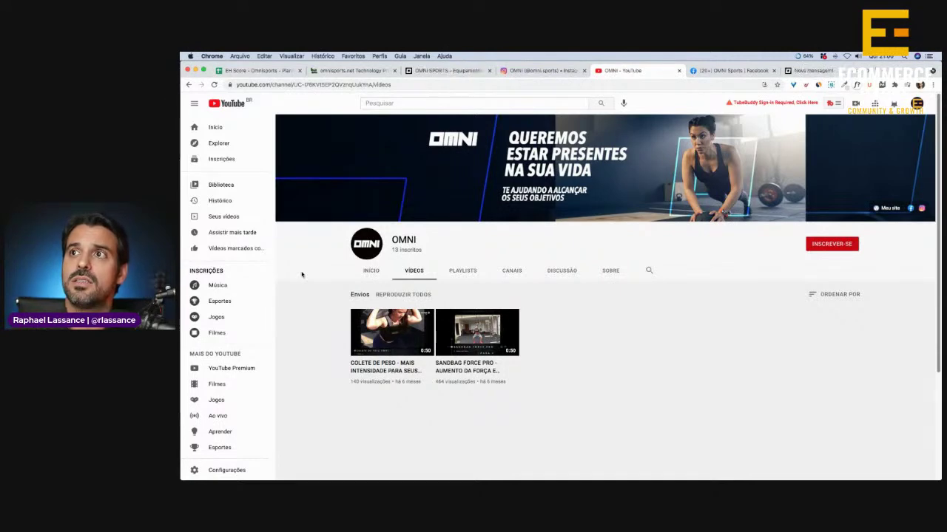
{"action": "left_click", "coordinate": [247, 70]}
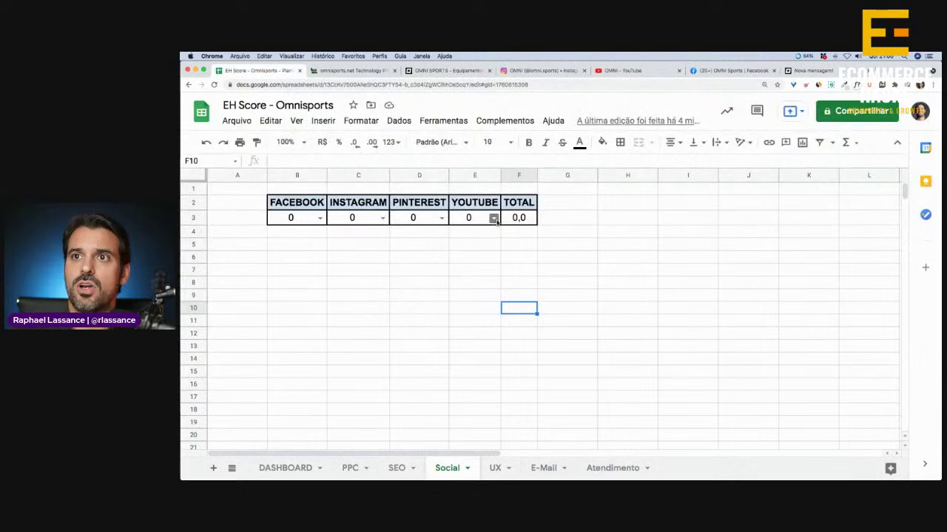
{"action": "left_click", "coordinate": [494, 219]}
{"action": "left_click", "coordinate": [468, 282]}
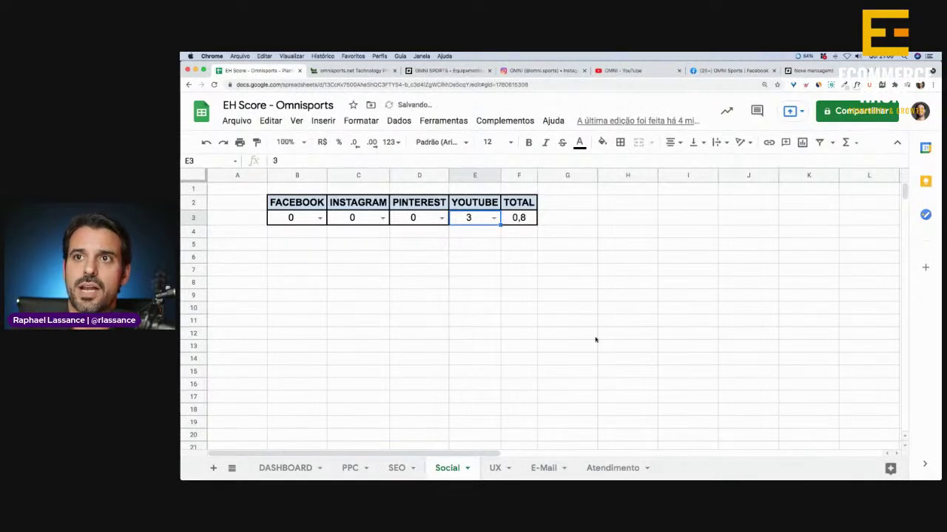
{"action": "scroll", "coordinate": [518, 324], "scroll_direction": "down", "scroll_amount": 1}
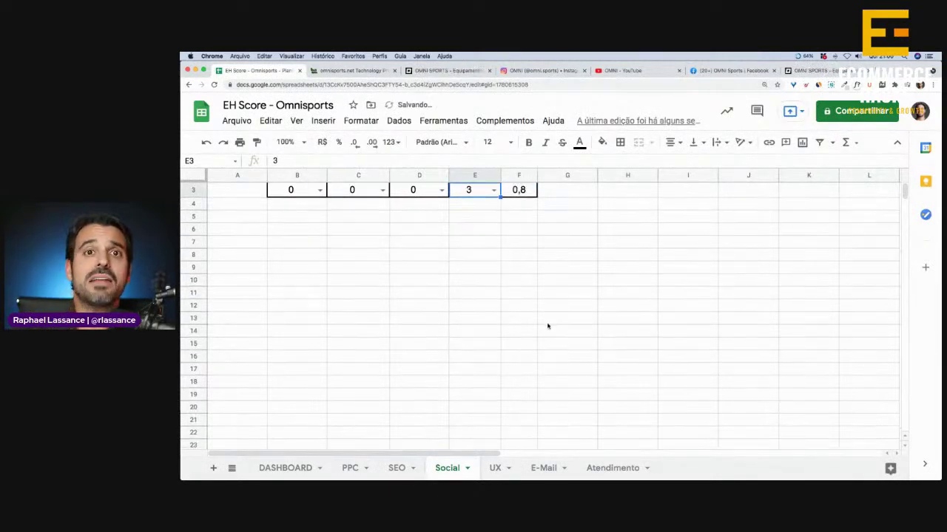
{"action": "scroll", "coordinate": [548, 329], "scroll_direction": "down", "scroll_amount": 1}
{"action": "scroll", "coordinate": [408, 333], "scroll_direction": "up", "scroll_amount": 2}
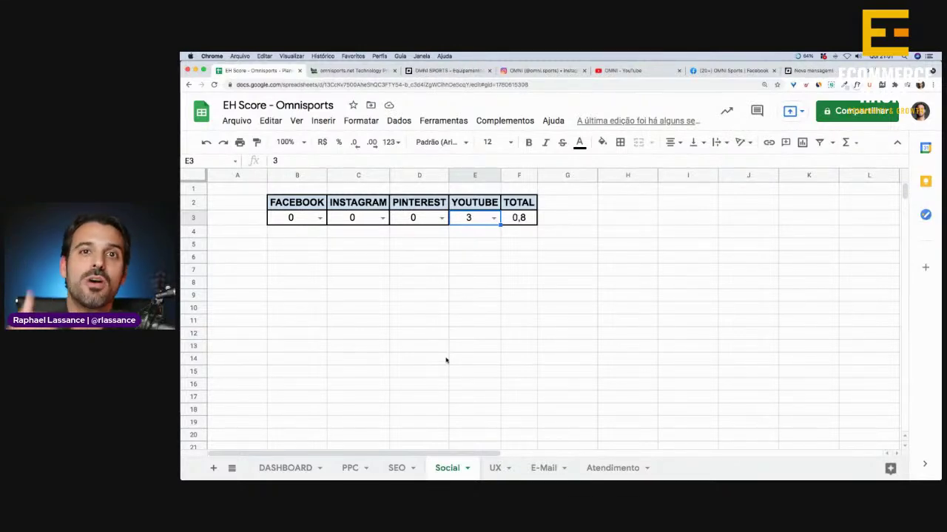
{"action": "left_click", "coordinate": [436, 310]}
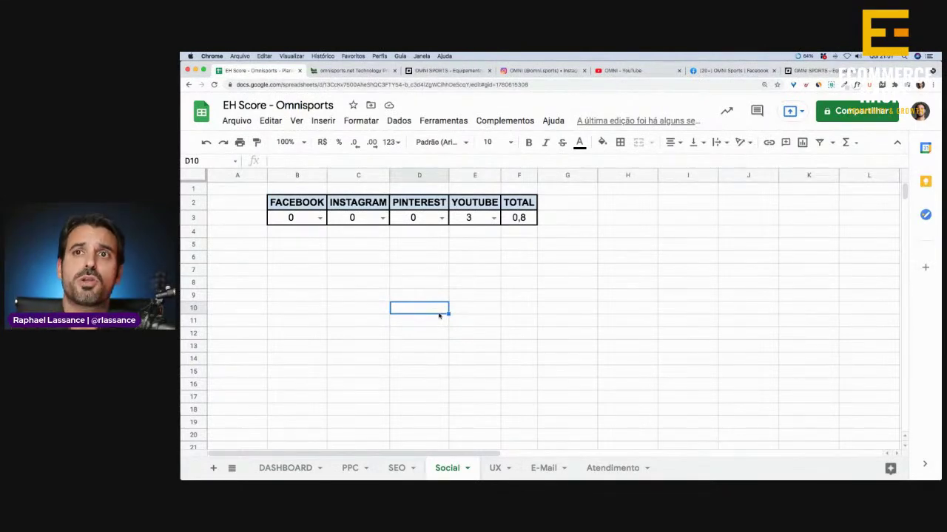
Examine the omni.sports Instagram profile, going through its recent and older posts for content and visual style
{"action": "left_click", "coordinate": [536, 71]}
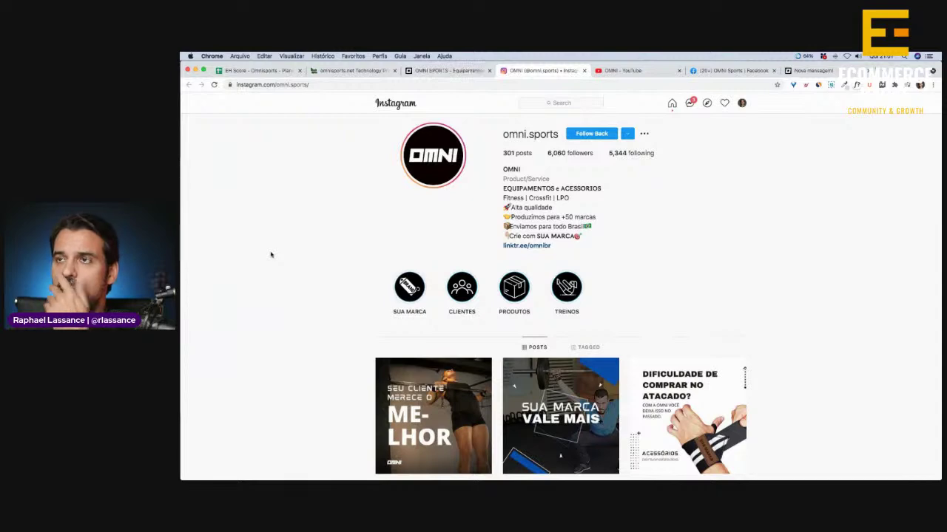
{"action": "scroll", "coordinate": [271, 255], "scroll_direction": "down", "scroll_amount": 5}
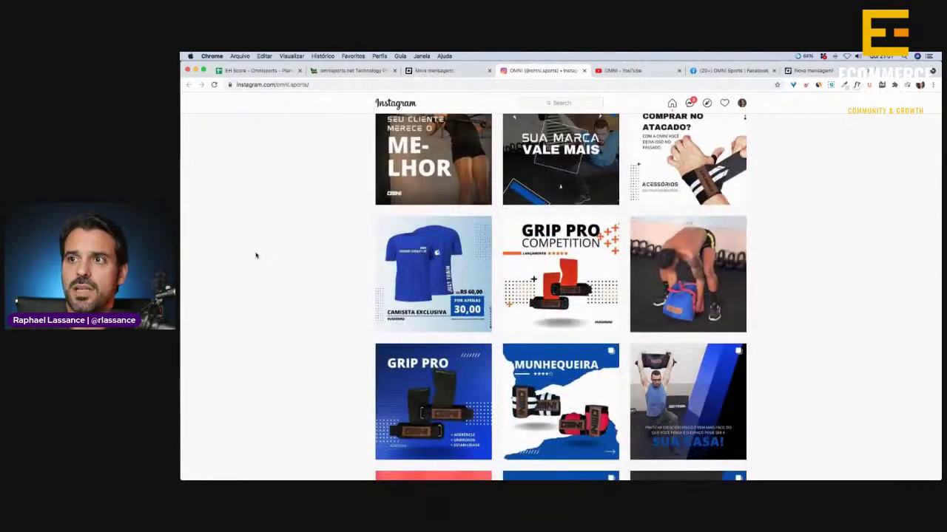
{"action": "scroll", "coordinate": [252, 254], "scroll_direction": "down", "scroll_amount": 3}
{"action": "scroll", "coordinate": [252, 254], "scroll_direction": "down", "scroll_amount": 3}
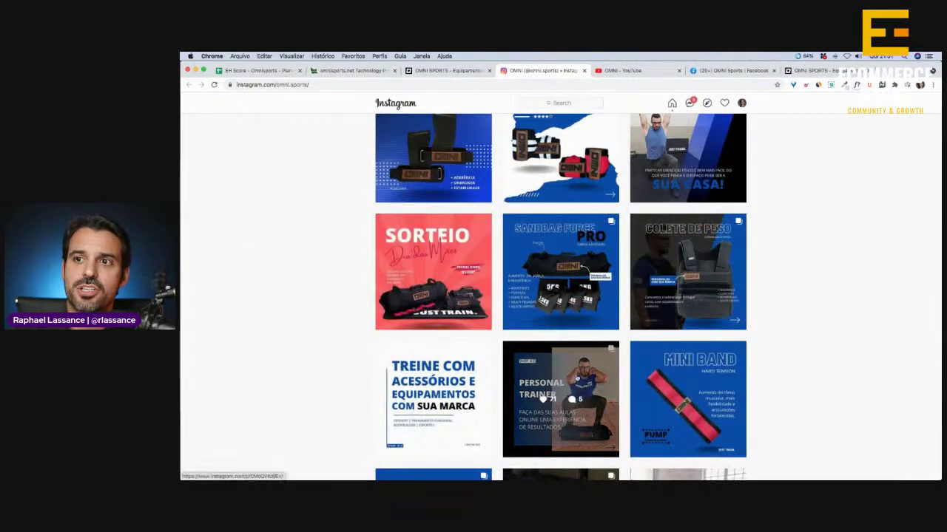
{"action": "scroll", "coordinate": [841, 337], "scroll_direction": "up", "scroll_amount": 5}
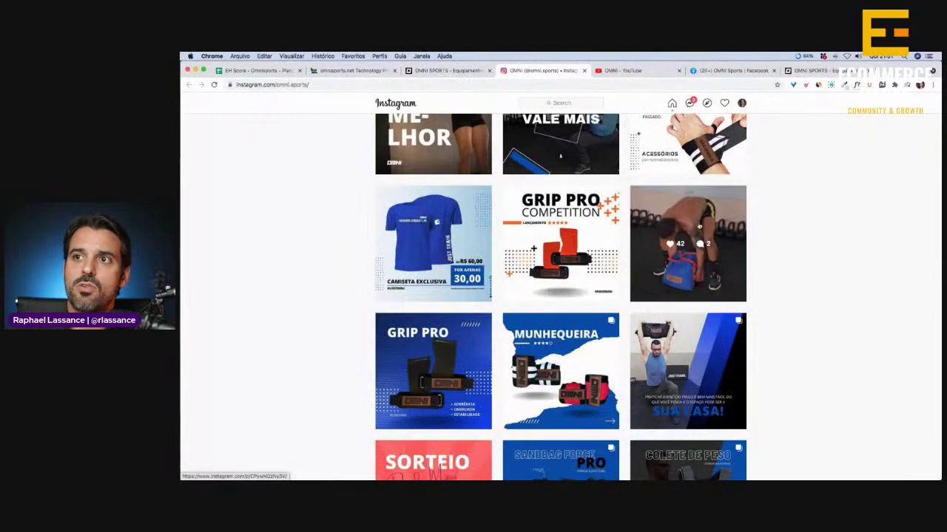
{"action": "scroll", "coordinate": [876, 367], "scroll_direction": "up", "scroll_amount": 4}
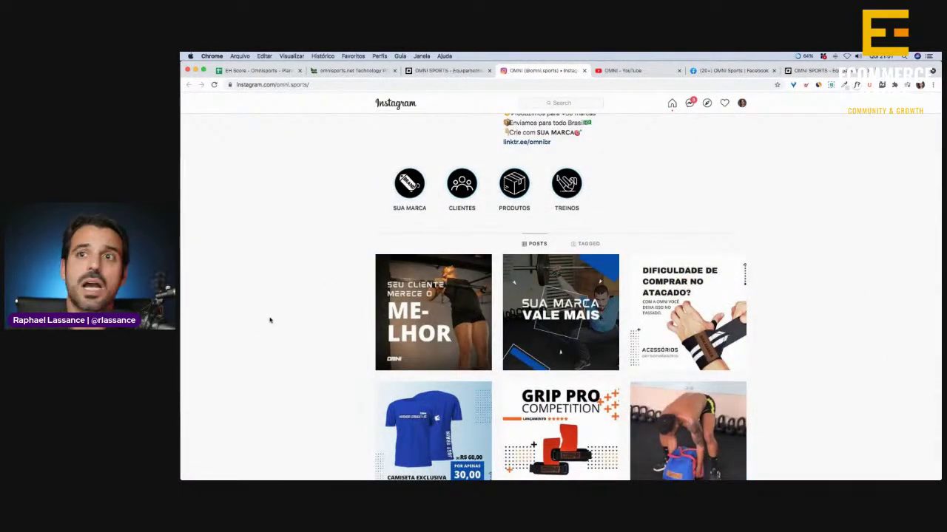
{"action": "scroll", "coordinate": [273, 288], "scroll_direction": "down", "scroll_amount": 3}
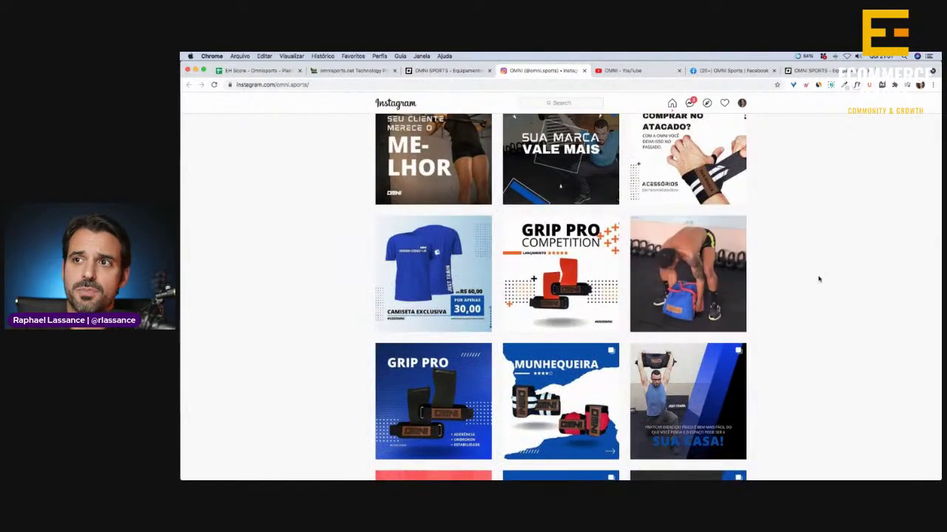
{"action": "scroll", "coordinate": [795, 334], "scroll_direction": "down", "scroll_amount": 4}
{"action": "scroll", "coordinate": [794, 336], "scroll_direction": "down", "scroll_amount": 5}
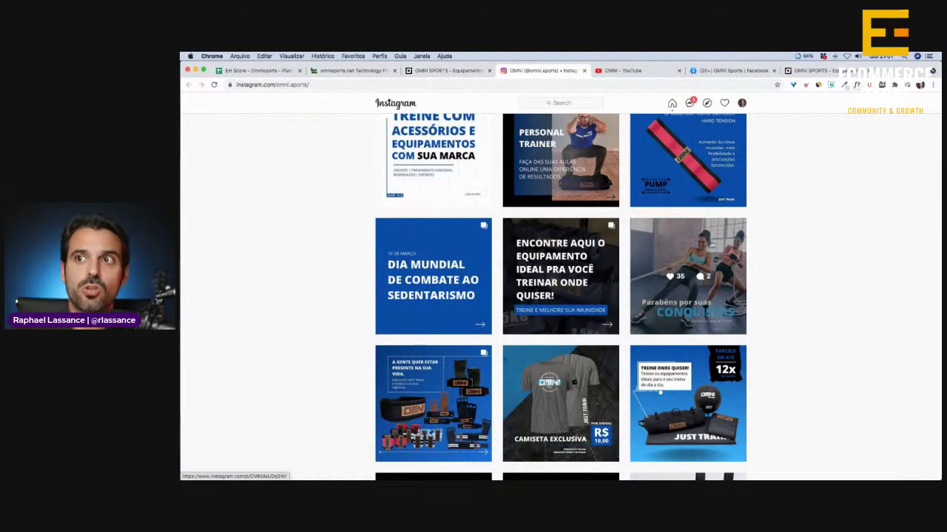
{"action": "scroll", "coordinate": [848, 264], "scroll_direction": "down", "scroll_amount": 5}
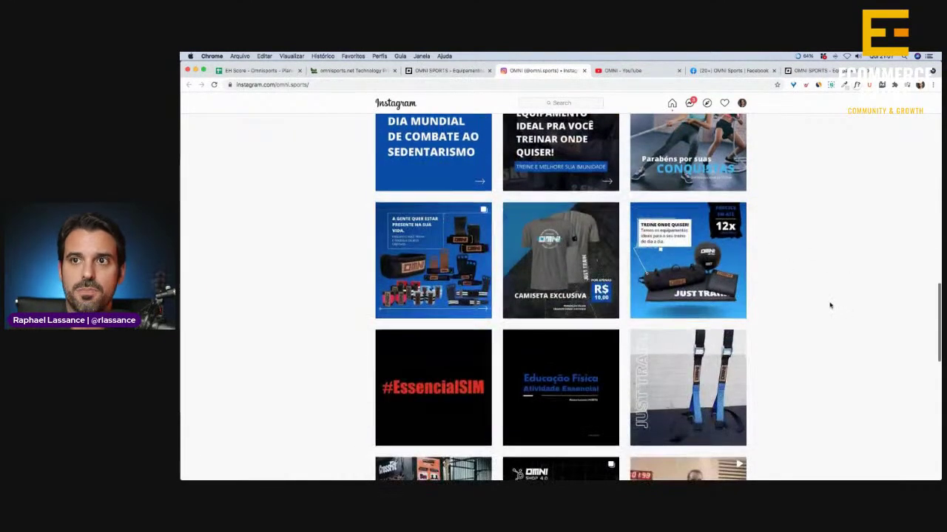
{"action": "scroll", "coordinate": [829, 304], "scroll_direction": "down", "scroll_amount": 1}
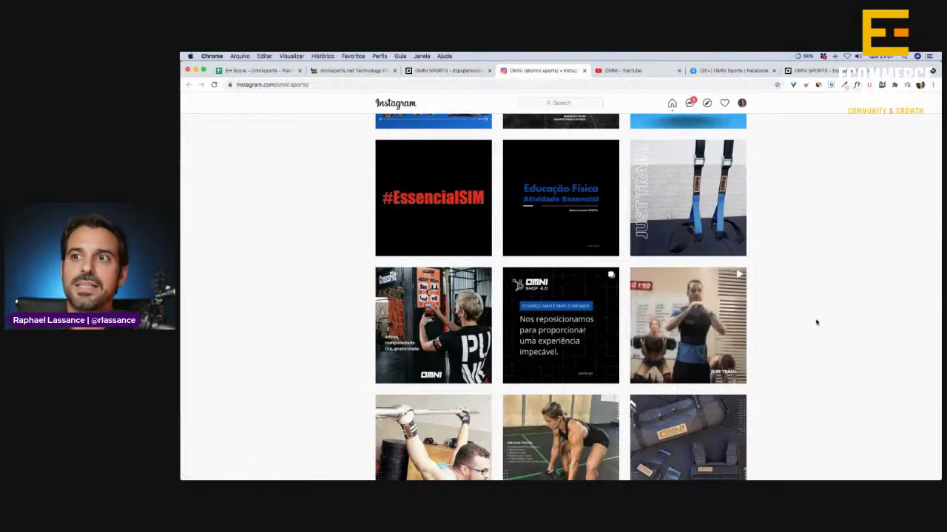
{"action": "scroll", "coordinate": [816, 320], "scroll_direction": "down", "scroll_amount": 3}
{"action": "scroll", "coordinate": [819, 318], "scroll_direction": "down", "scroll_amount": 3}
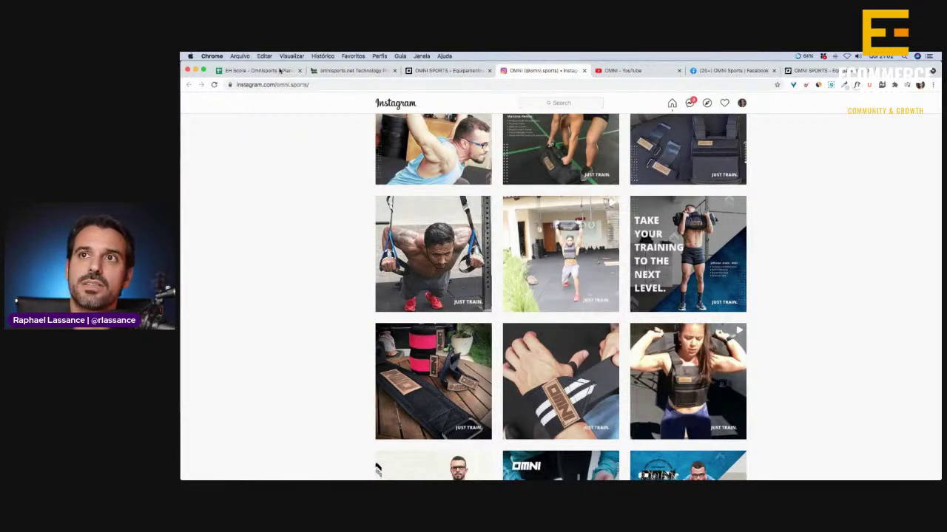
{"action": "scroll", "coordinate": [256, 271], "scroll_direction": "down", "scroll_amount": 3}
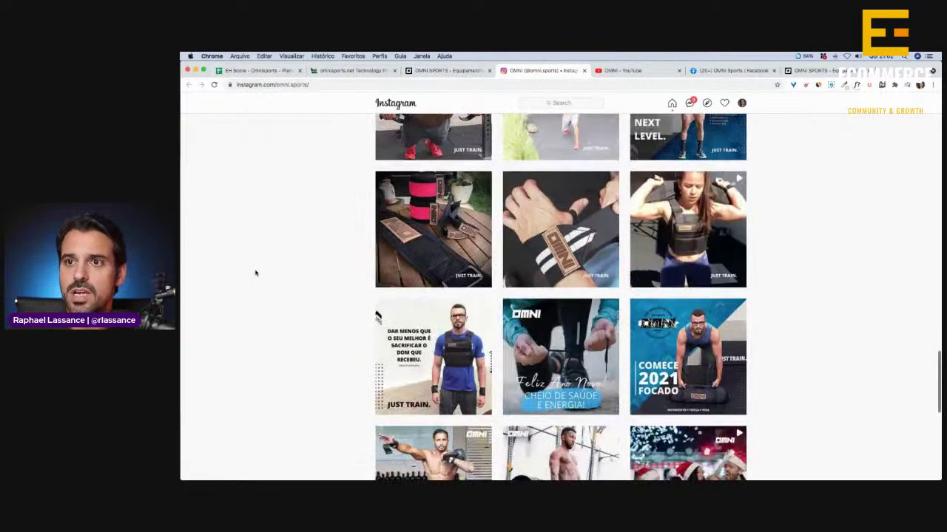
{"action": "scroll", "coordinate": [255, 273], "scroll_direction": "down", "scroll_amount": 3}
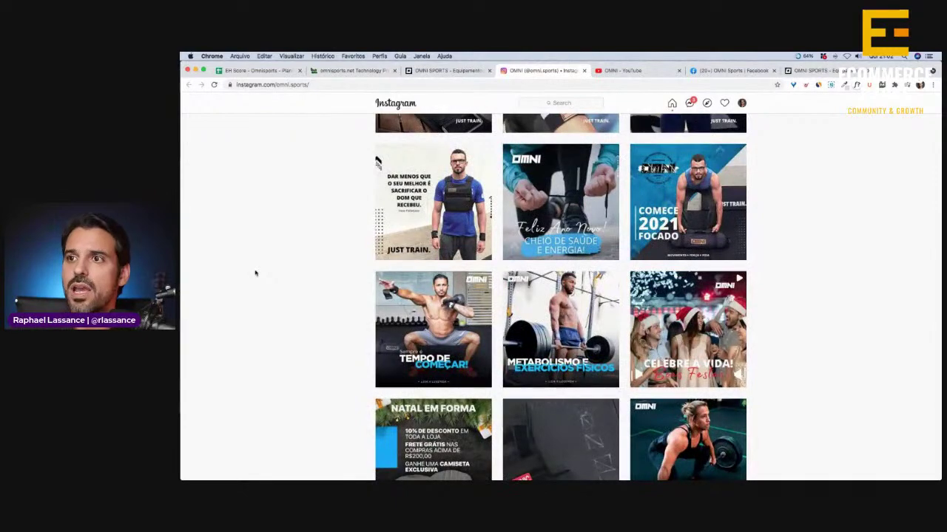
{"action": "scroll", "coordinate": [256, 272], "scroll_direction": "up", "scroll_amount": 1}
{"action": "scroll", "coordinate": [255, 273], "scroll_direction": "down", "scroll_amount": 2}
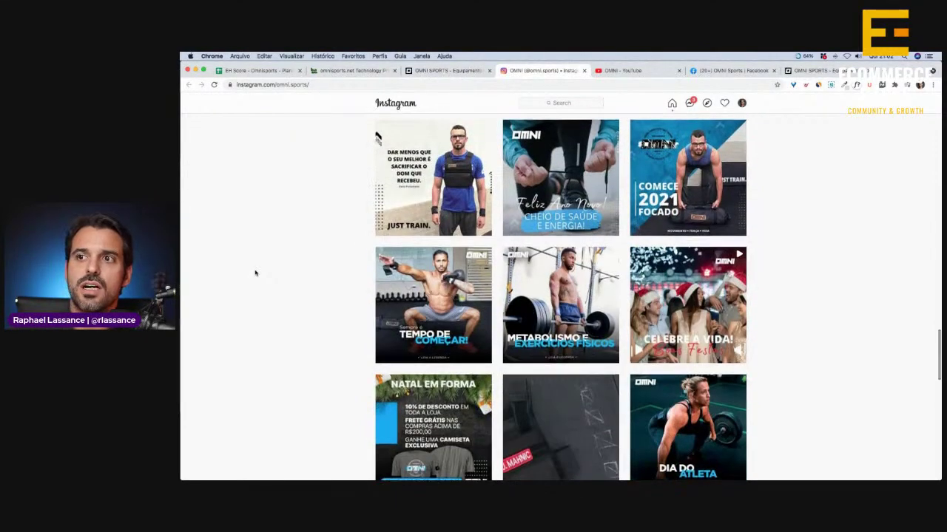
{"action": "scroll", "coordinate": [256, 273], "scroll_direction": "down", "scroll_amount": 3}
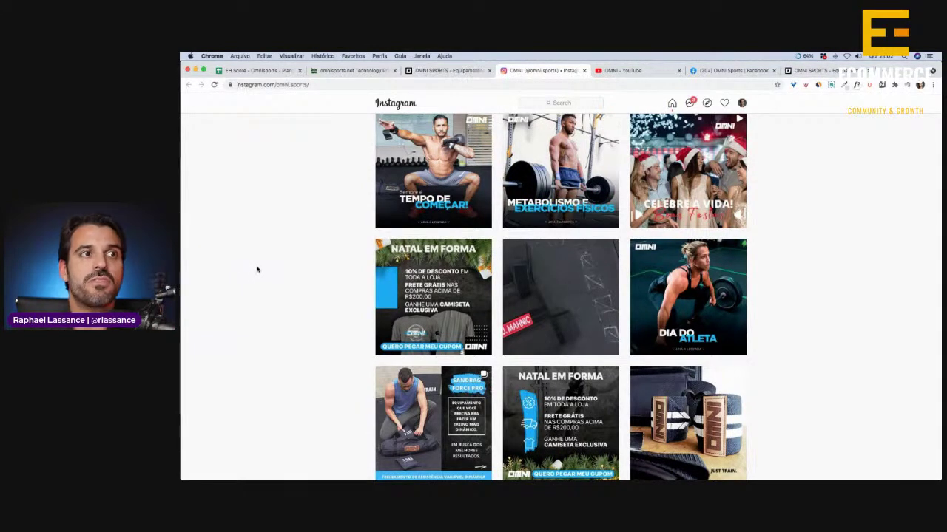
{"action": "scroll", "coordinate": [256, 272], "scroll_direction": "up", "scroll_amount": 3}
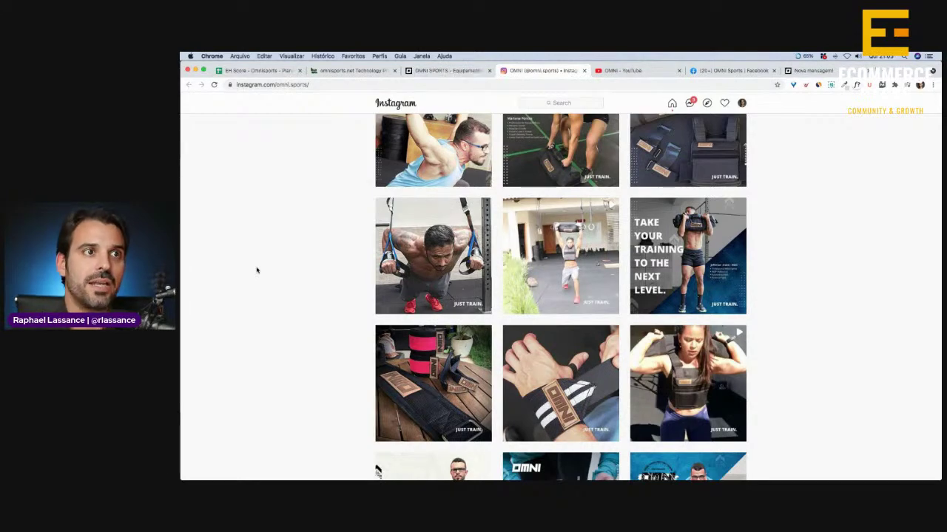
{"action": "scroll", "coordinate": [257, 270], "scroll_direction": "up", "scroll_amount": 15}
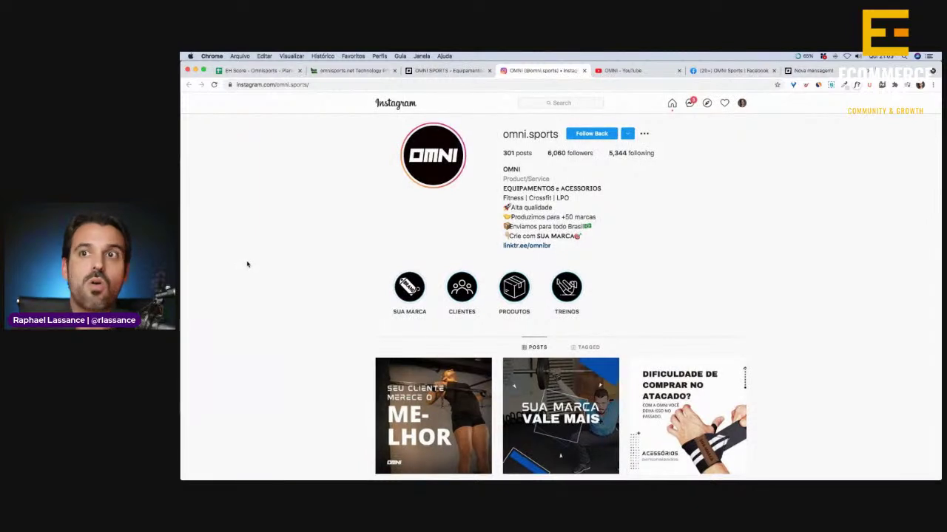
Open the linktr.ee/omnibr link from the Instagram bio and set the Instagram score to 6 in the Social sheet
{"action": "left_click", "coordinate": [526, 249]}
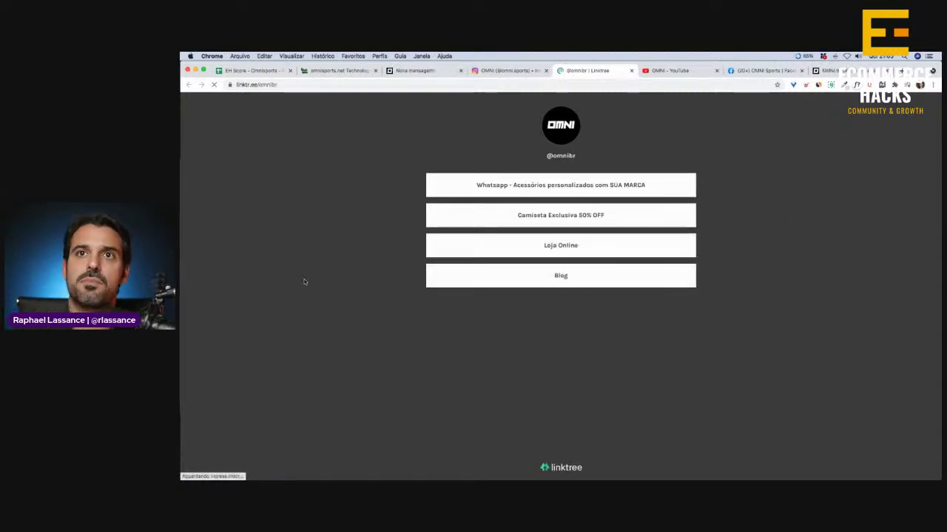
{"action": "left_click", "coordinate": [251, 71]}
{"action": "left_click", "coordinate": [384, 217]}
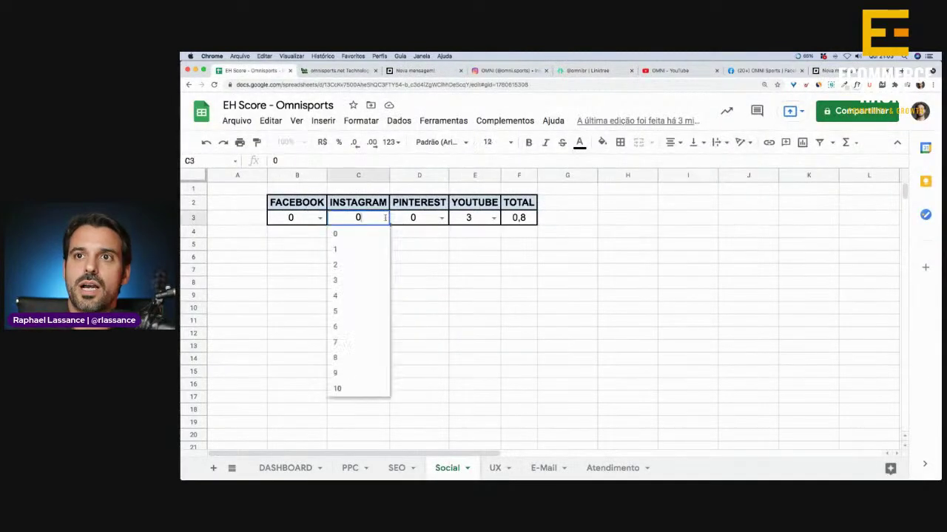
{"action": "left_click", "coordinate": [342, 326]}
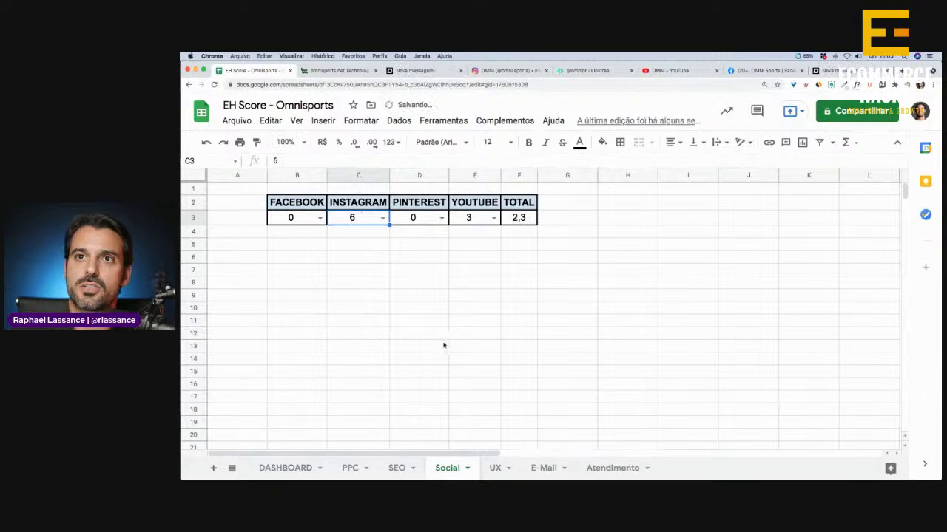
Check the OMNI Sports Facebook page's details and posts, and set the Facebook score to 6 in the Social sheet
{"action": "key", "text": "super+7"}
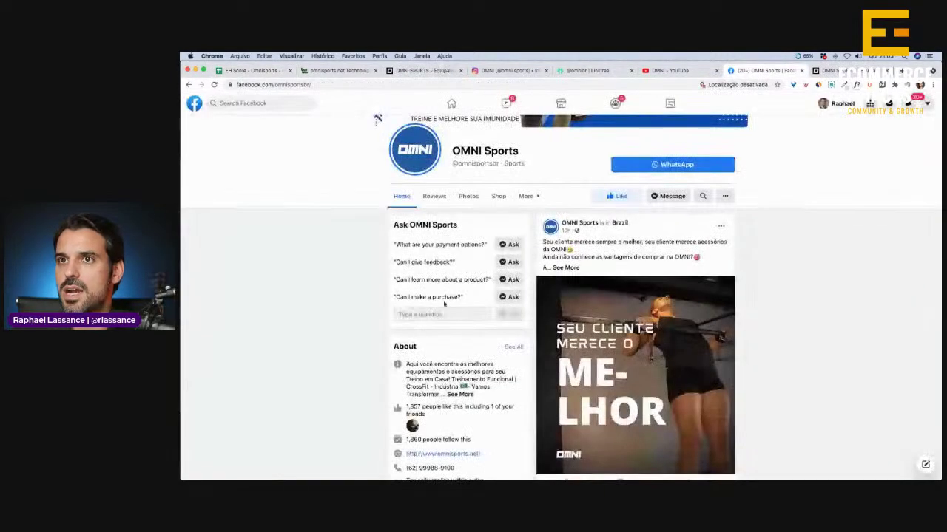
{"action": "scroll", "coordinate": [266, 298], "scroll_direction": "down", "scroll_amount": 5}
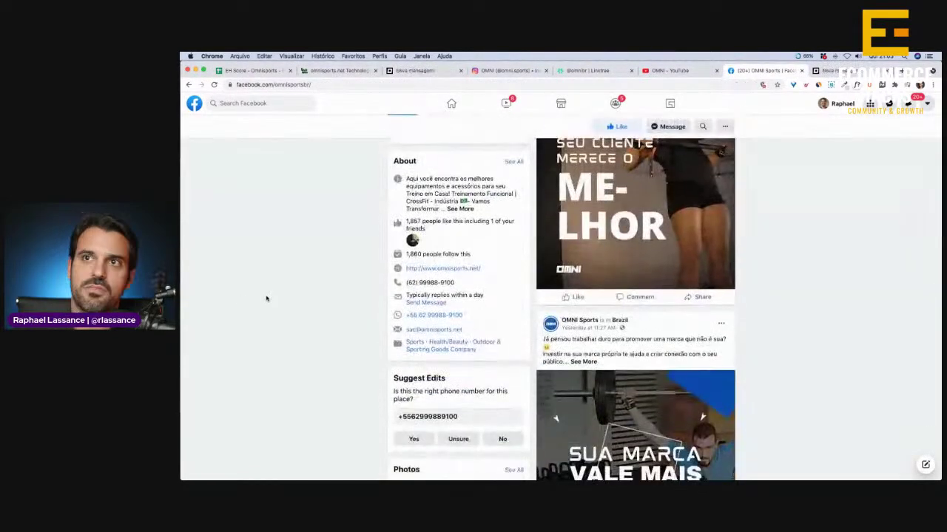
{"action": "scroll", "coordinate": [266, 298], "scroll_direction": "up", "scroll_amount": 5}
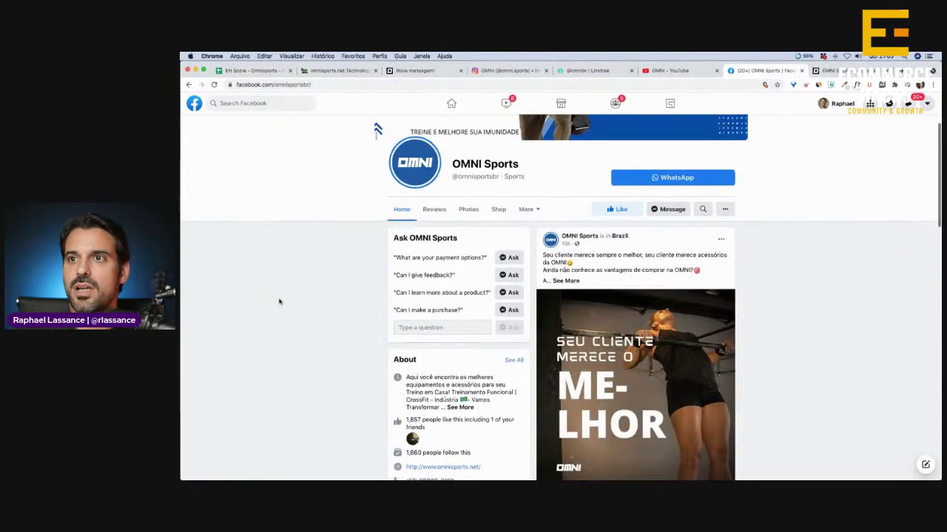
{"action": "scroll", "coordinate": [279, 301], "scroll_direction": "down", "scroll_amount": 7}
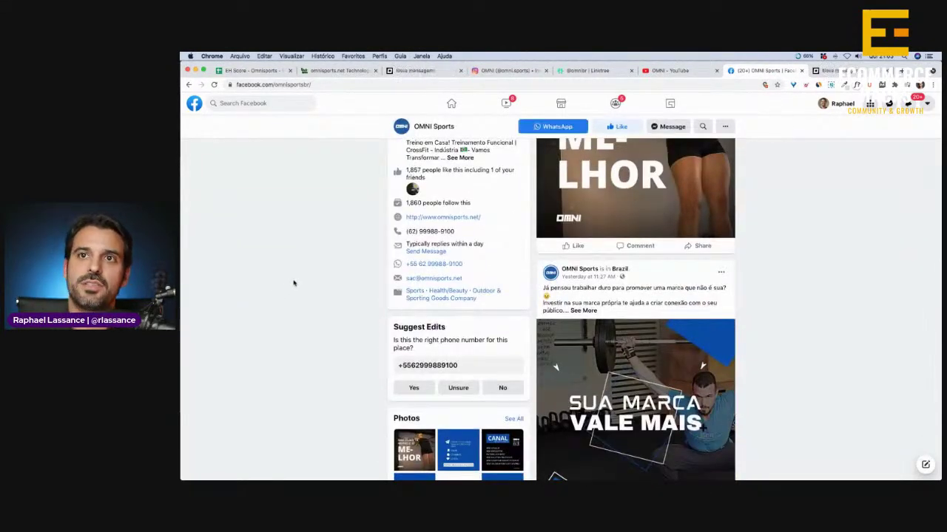
{"action": "left_click", "coordinate": [259, 71]}
{"action": "left_click", "coordinate": [320, 218]}
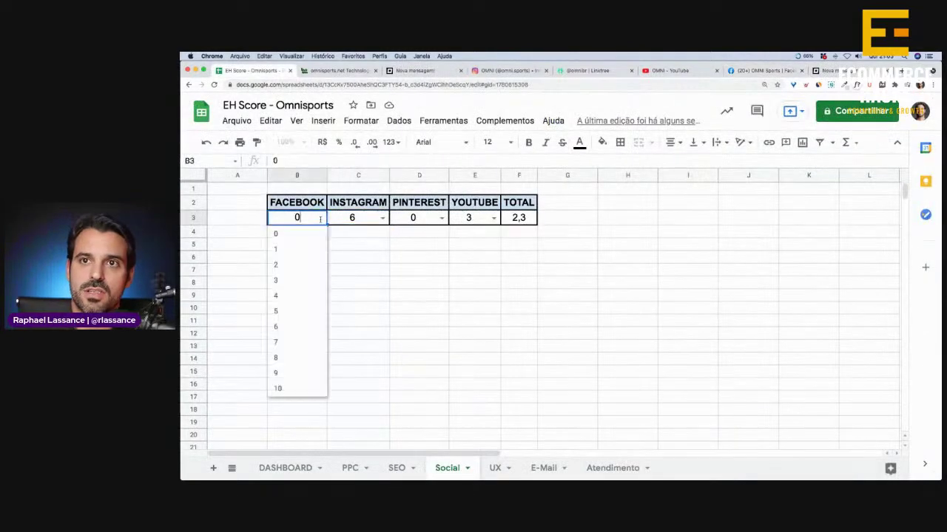
{"action": "left_click", "coordinate": [301, 327]}
{"action": "left_click", "coordinate": [610, 346]}
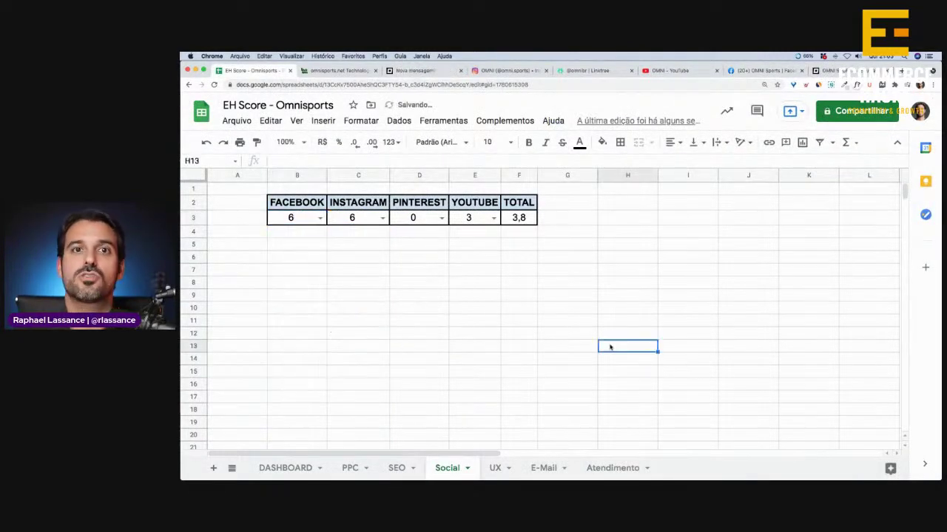
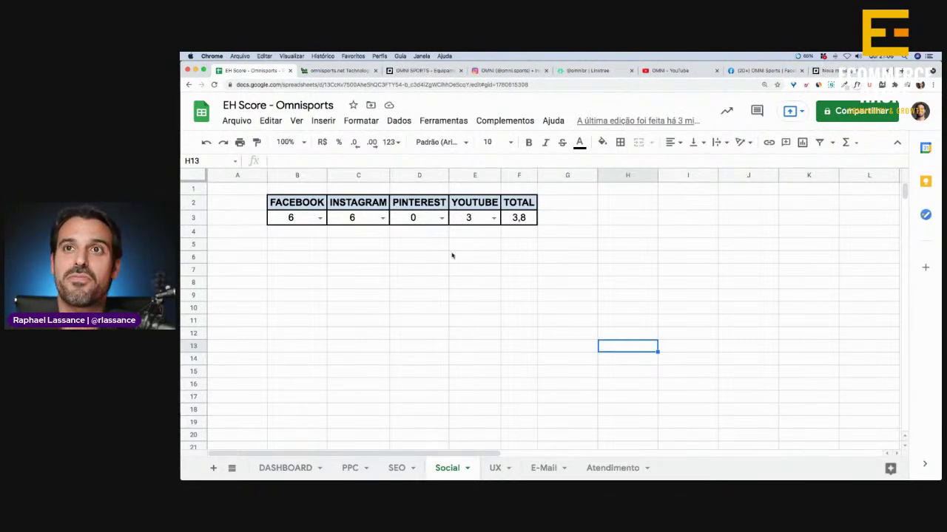
Return to the omnisports.net store page and read through the messages in its OMNI Sports chat
{"action": "left_click", "coordinate": [404, 268]}
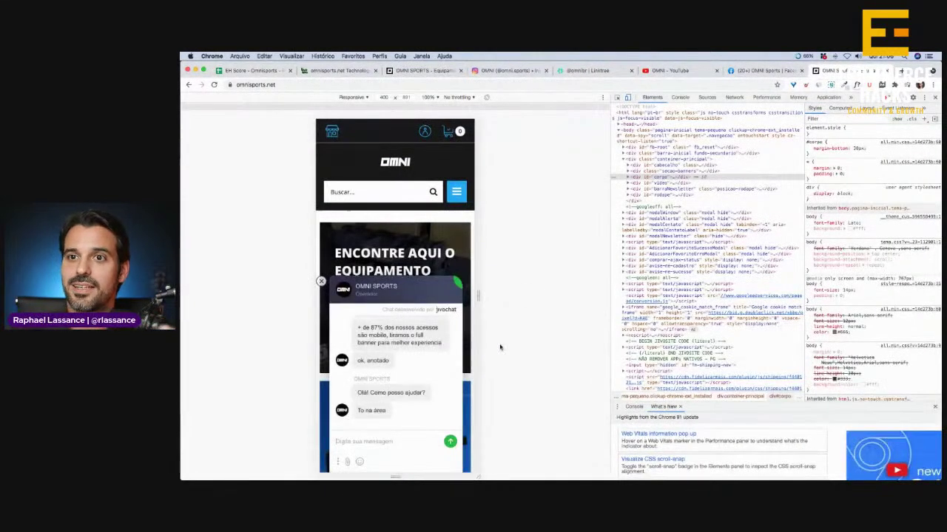
{"action": "left_click", "coordinate": [430, 72]}
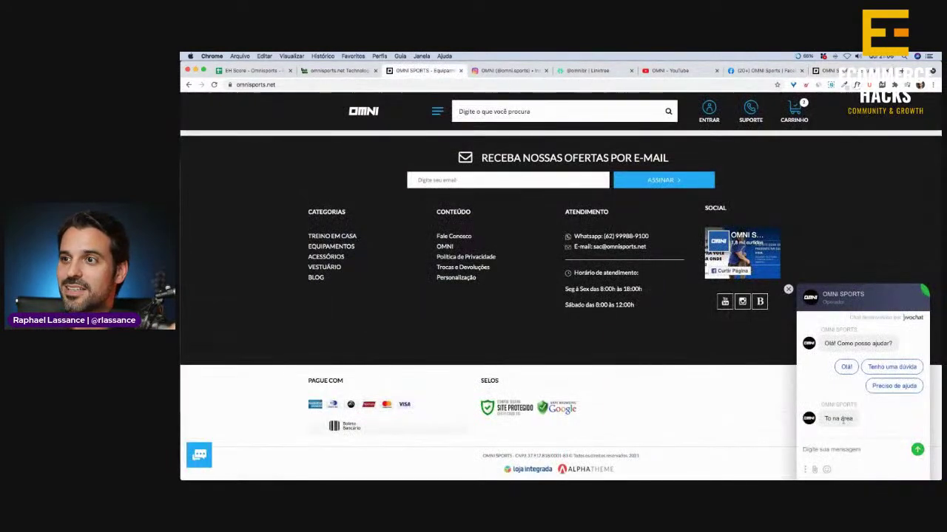
{"action": "scroll", "coordinate": [847, 418], "scroll_direction": "down", "scroll_amount": 5}
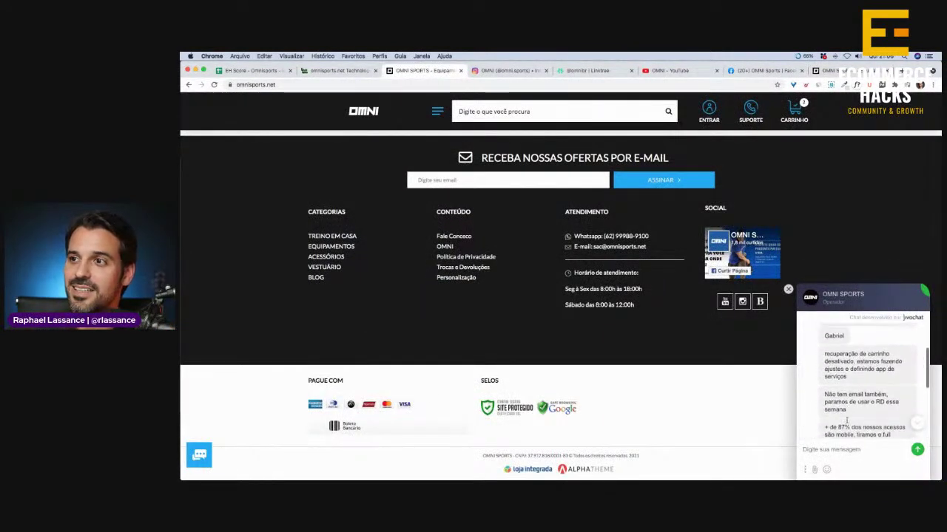
{"action": "scroll", "coordinate": [847, 422], "scroll_direction": "up", "scroll_amount": 5}
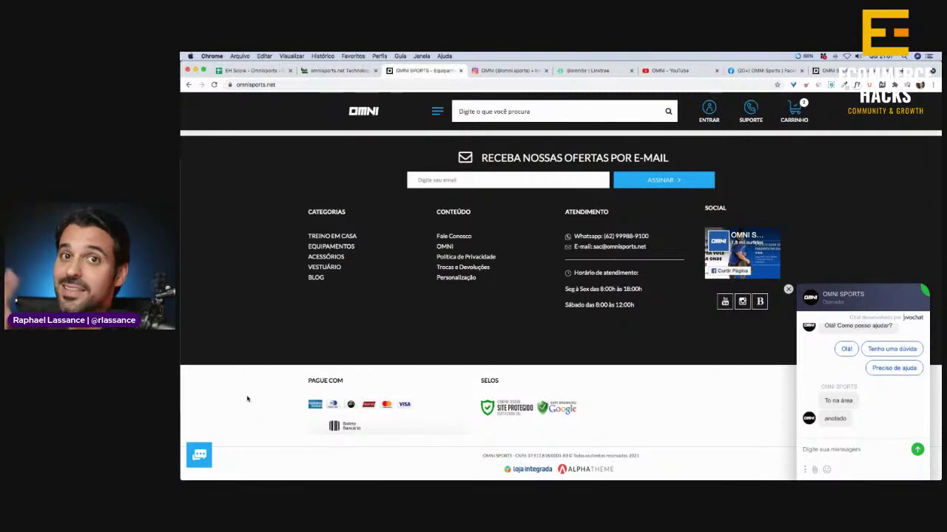
Switch back to the EH Score spreadsheet and open its SEO sheet
{"action": "left_click", "coordinate": [255, 71]}
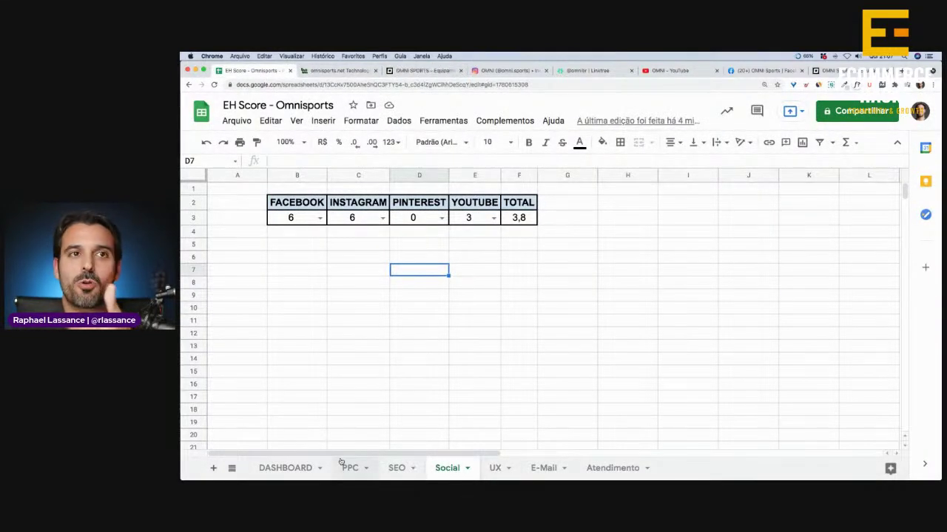
{"action": "left_click", "coordinate": [397, 469]}
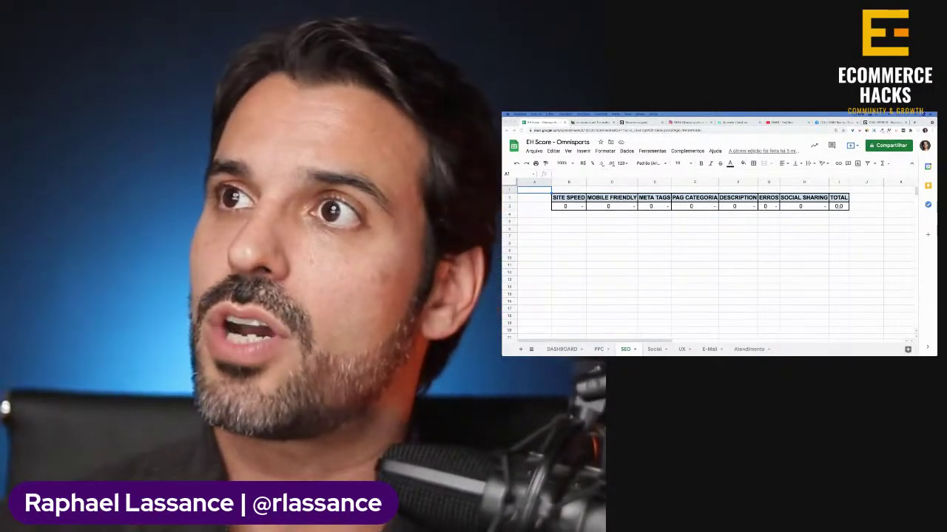
{"action": "left_click", "coordinate": [904, 114]}
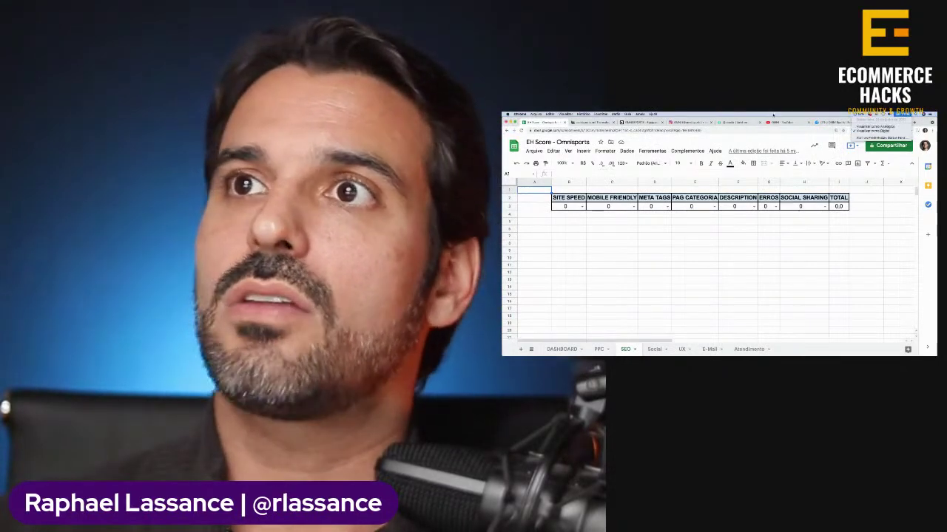
{"action": "left_click", "coordinate": [904, 115]}
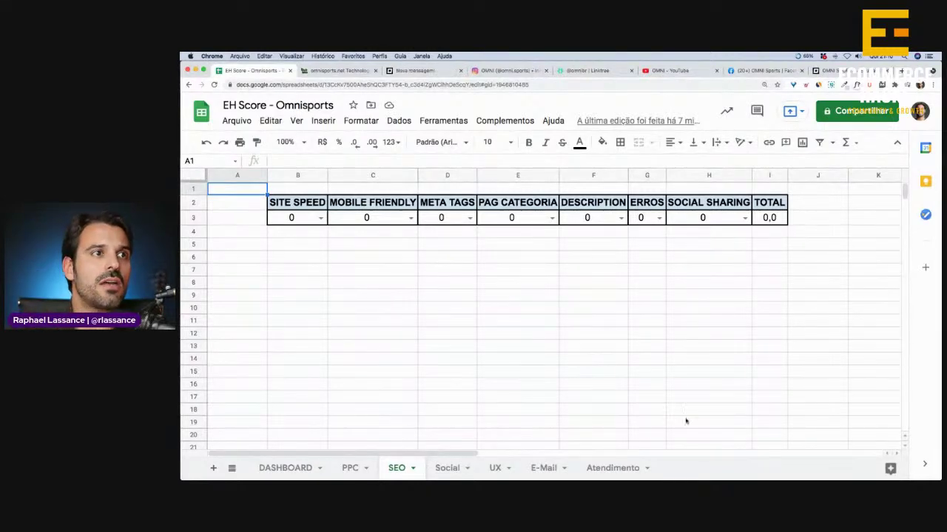
{"action": "left_click", "coordinate": [406, 324]}
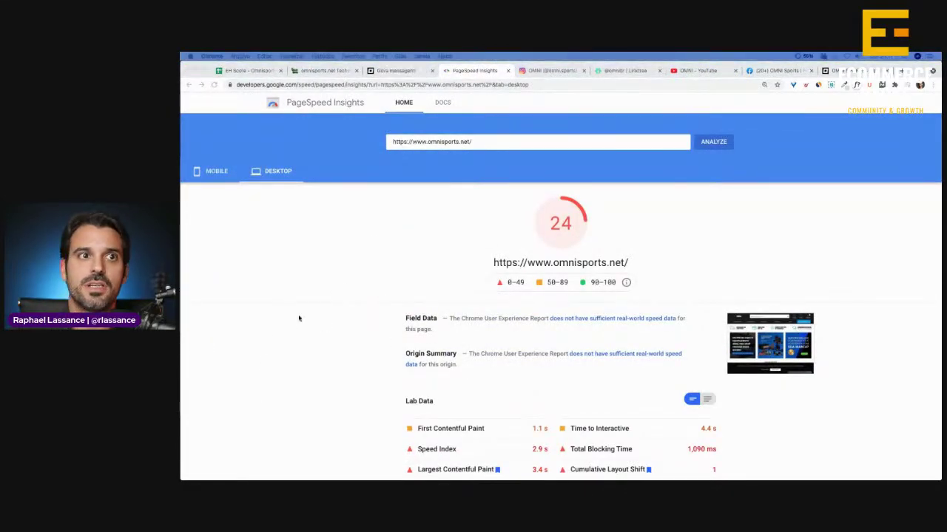
{"action": "left_click", "coordinate": [299, 318]}
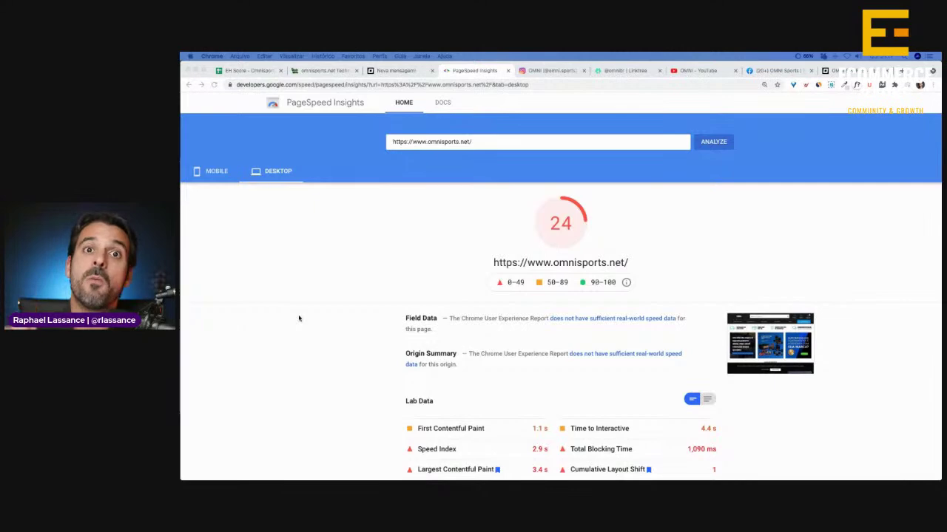
{"action": "scroll", "coordinate": [401, 309], "scroll_direction": "down", "scroll_amount": 10}
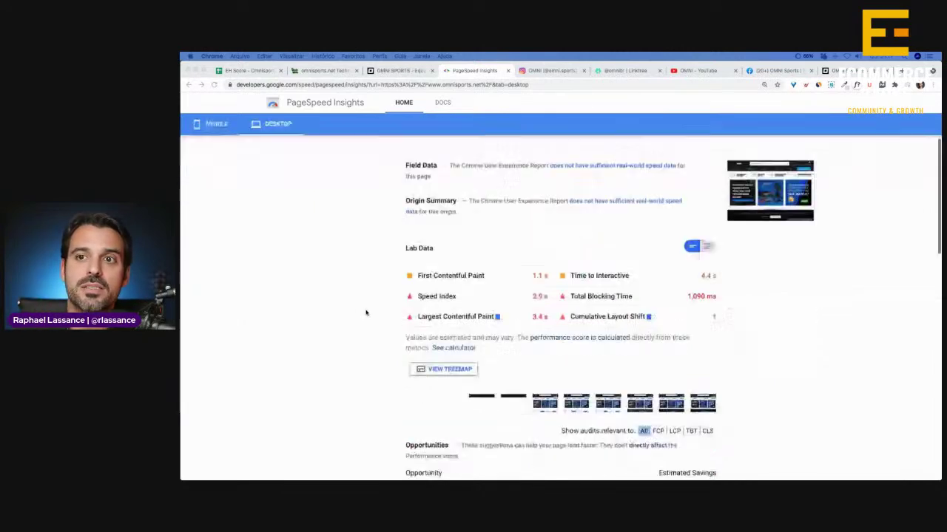
{"action": "scroll", "coordinate": [338, 310], "scroll_direction": "down", "scroll_amount": 5}
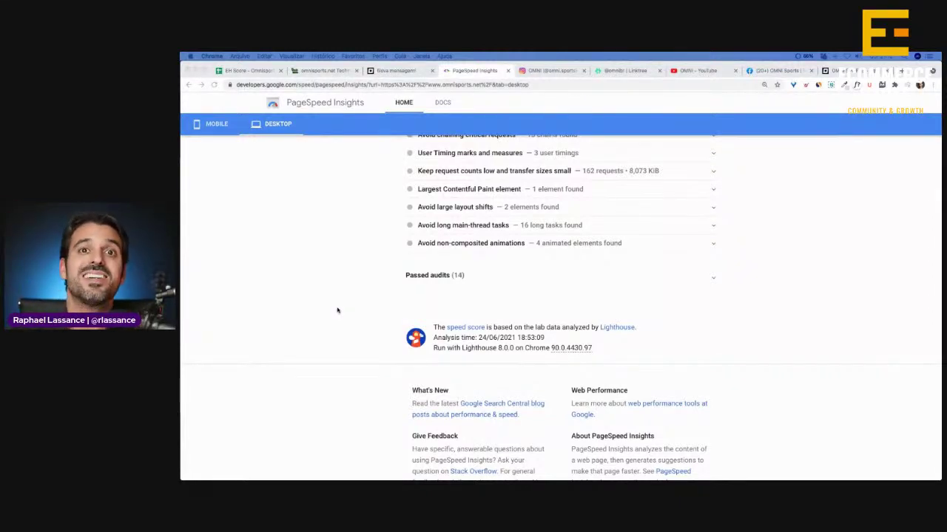
{"action": "scroll", "coordinate": [337, 311], "scroll_direction": "up", "scroll_amount": 4}
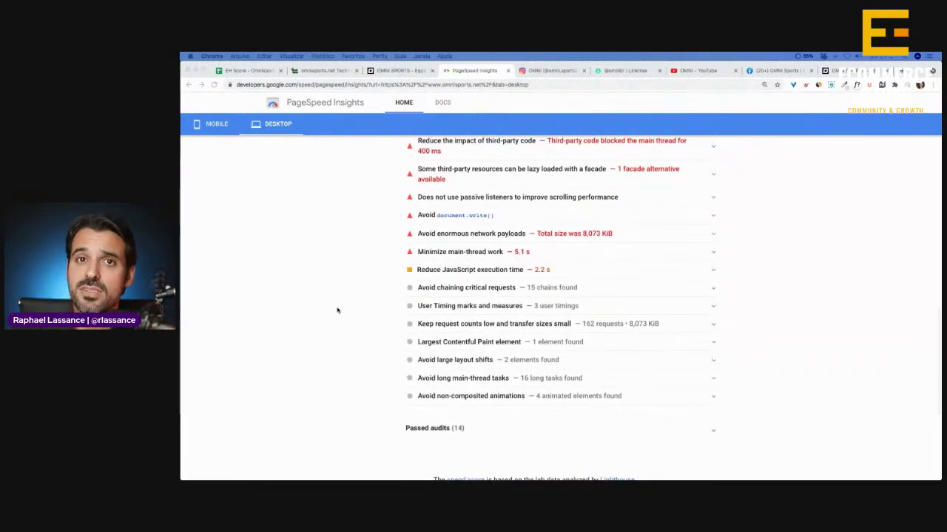
{"action": "scroll", "coordinate": [337, 311], "scroll_direction": "up", "scroll_amount": 15}
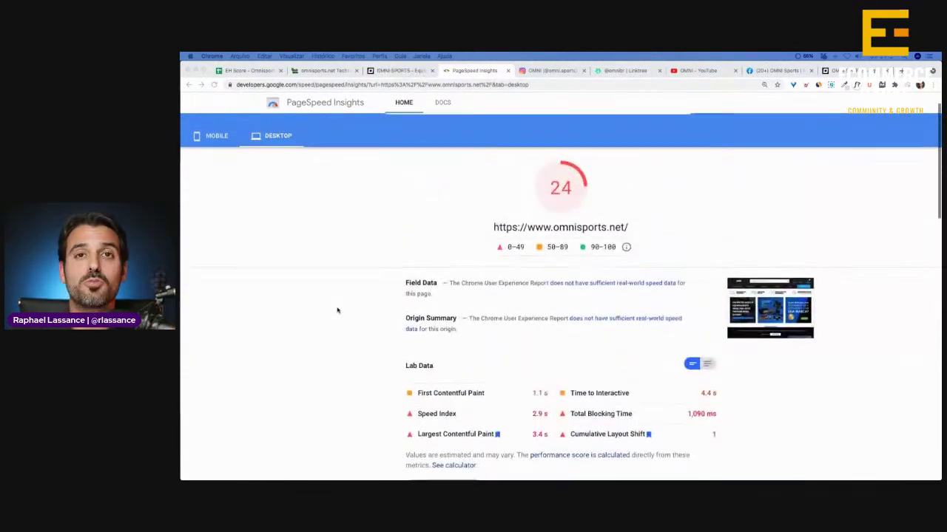
{"action": "scroll", "coordinate": [338, 310], "scroll_direction": "up", "scroll_amount": 2}
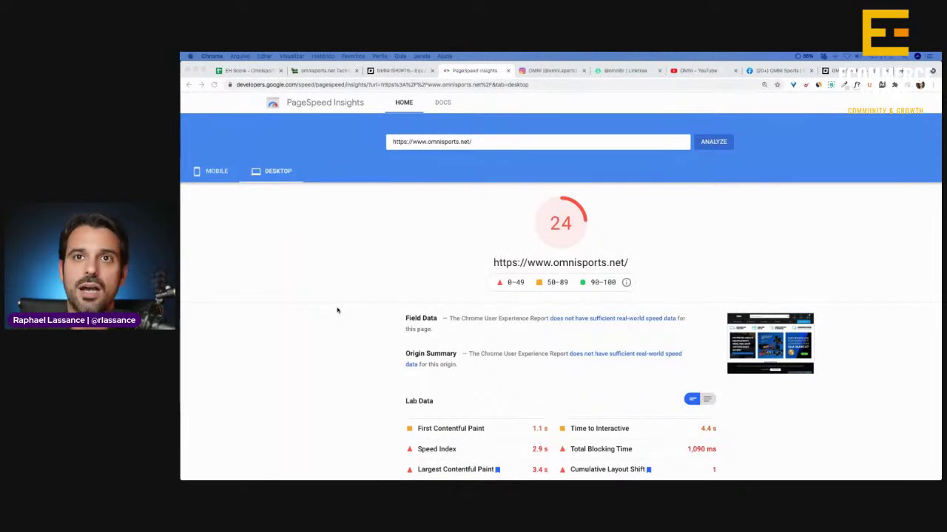
Compare the site's mobile PageSpeed Insights results with its desktop results
{"action": "left_click", "coordinate": [211, 171]}
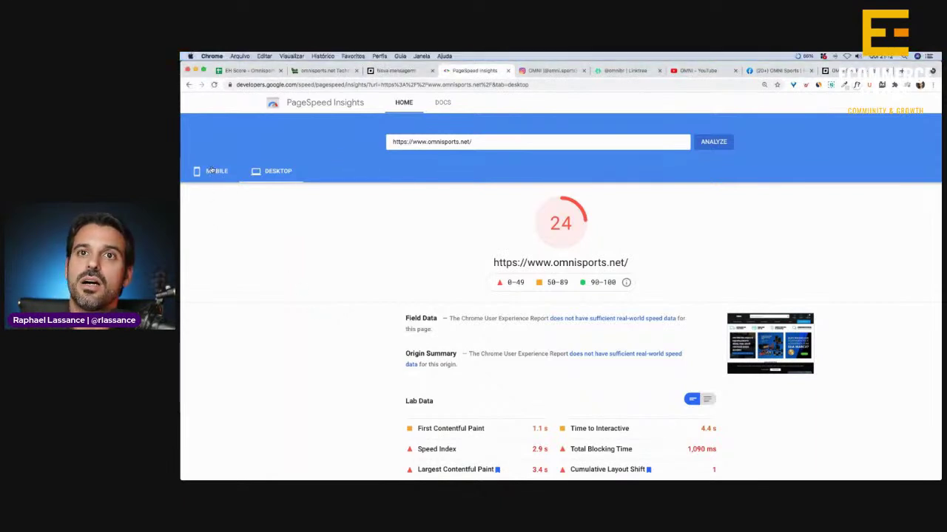
{"action": "left_click", "coordinate": [213, 171]}
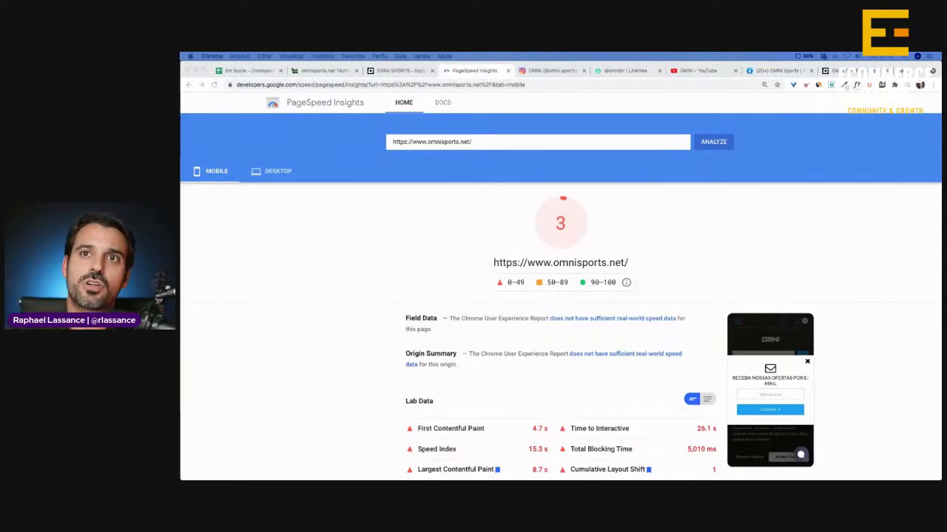
{"action": "left_click", "coordinate": [272, 171]}
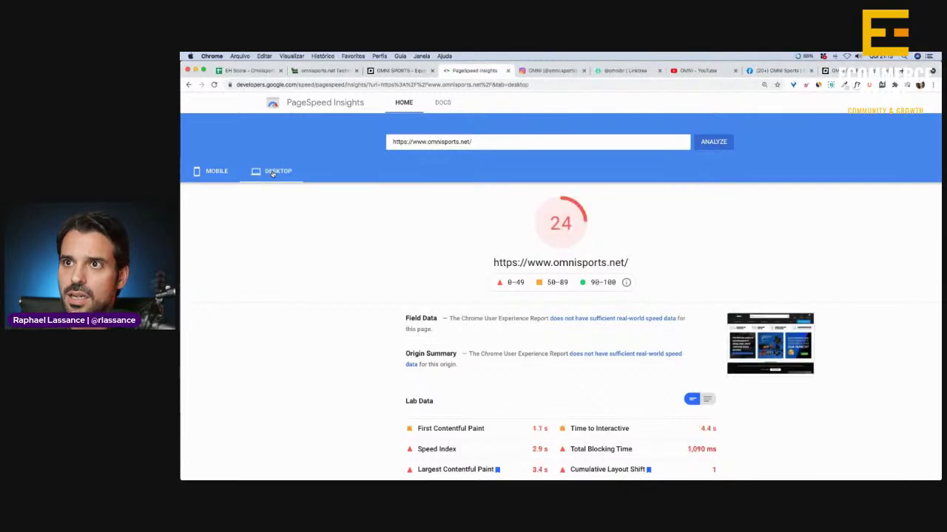
Set the Site Speed score to 3 and the Mobile Friendly score to 1 in the spreadsheet's SEO sheet
{"action": "left_click", "coordinate": [260, 70]}
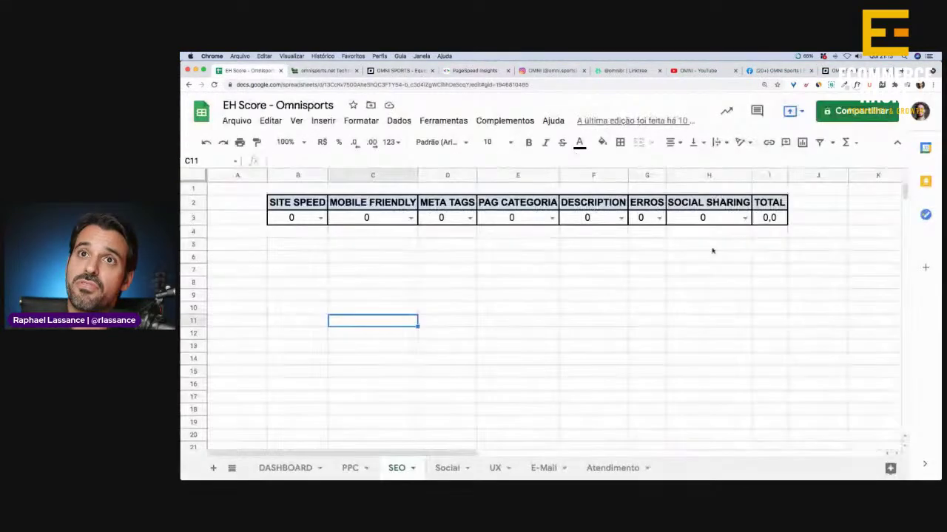
{"action": "left_click", "coordinate": [321, 218]}
{"action": "left_click", "coordinate": [285, 282]}
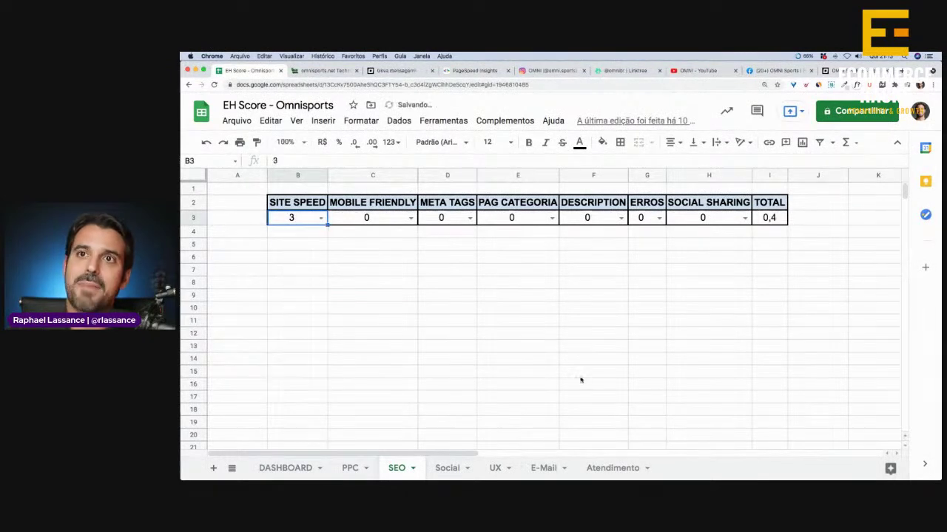
{"action": "left_click", "coordinate": [338, 323]}
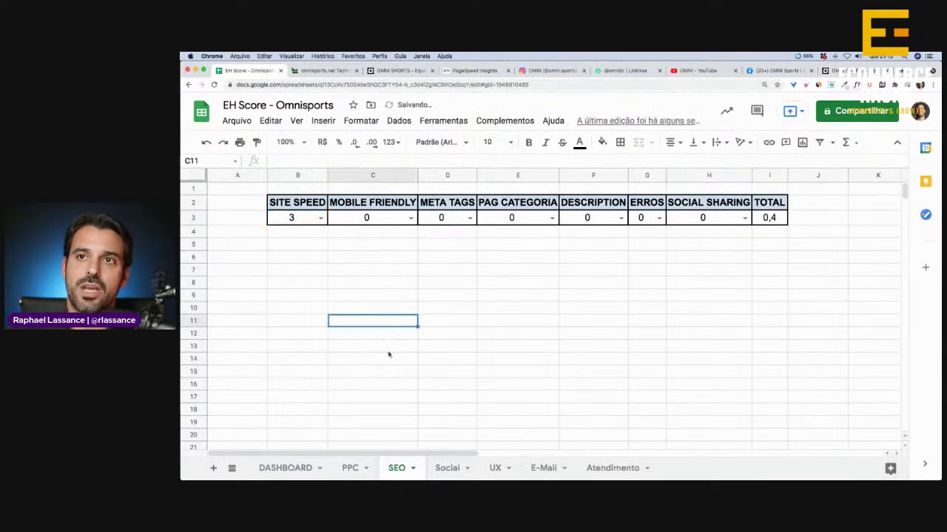
{"action": "left_click", "coordinate": [321, 218]}
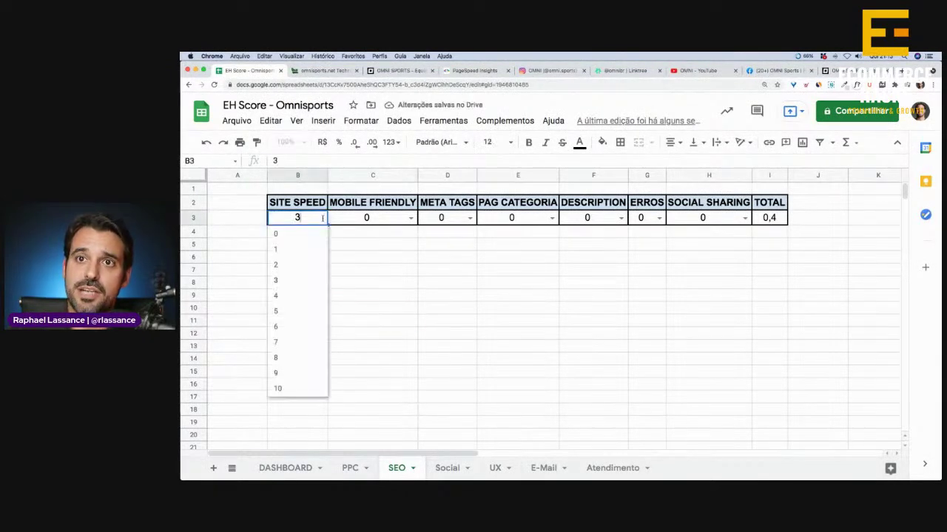
{"action": "left_click", "coordinate": [287, 280]}
{"action": "left_click", "coordinate": [411, 217]}
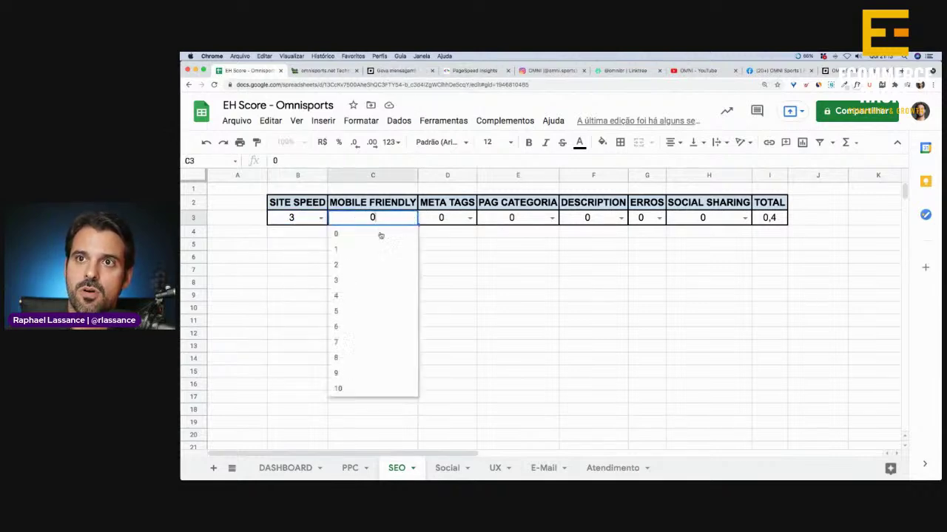
{"action": "left_click", "coordinate": [355, 250]}
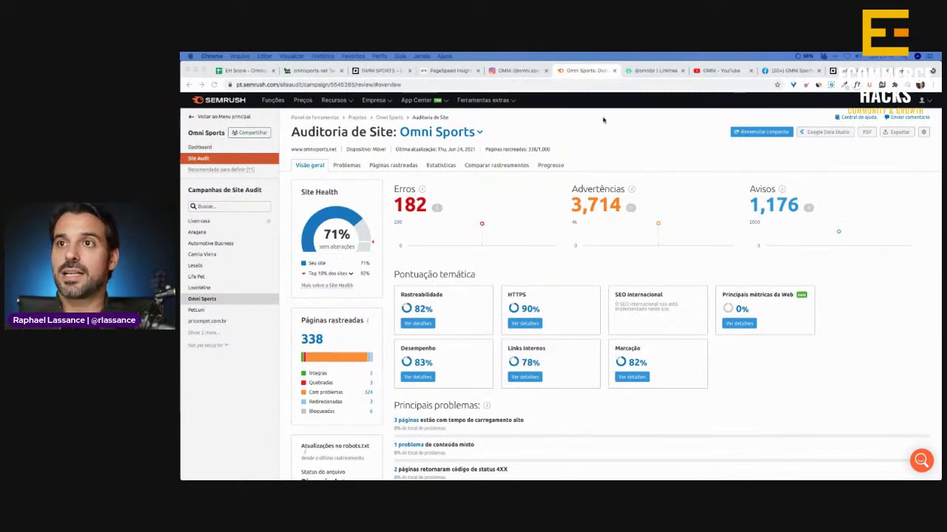
Review the warnings in the Semrush site audit of Omni Sports and set the Meta Tags score to 5 in the SEO sheet
{"action": "left_click", "coordinate": [237, 72]}
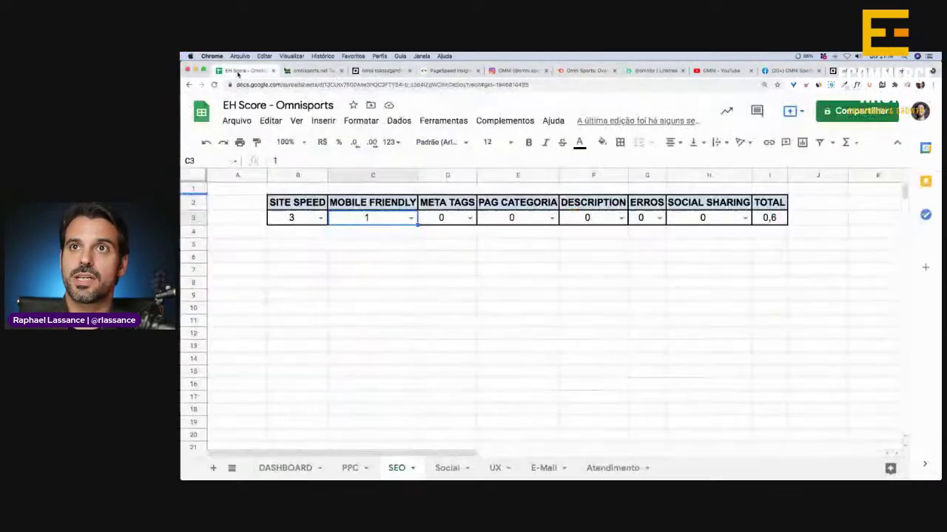
{"action": "left_click", "coordinate": [584, 70]}
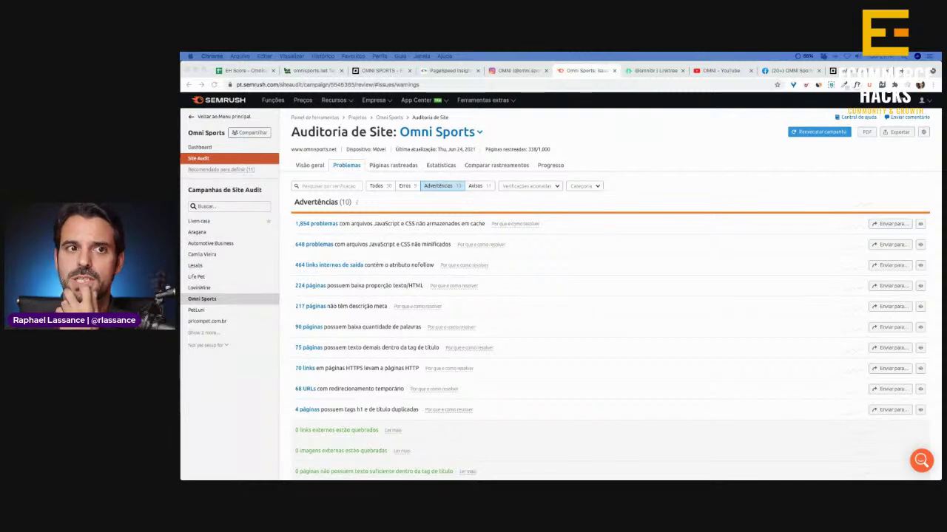
{"action": "left_click", "coordinate": [372, 348]}
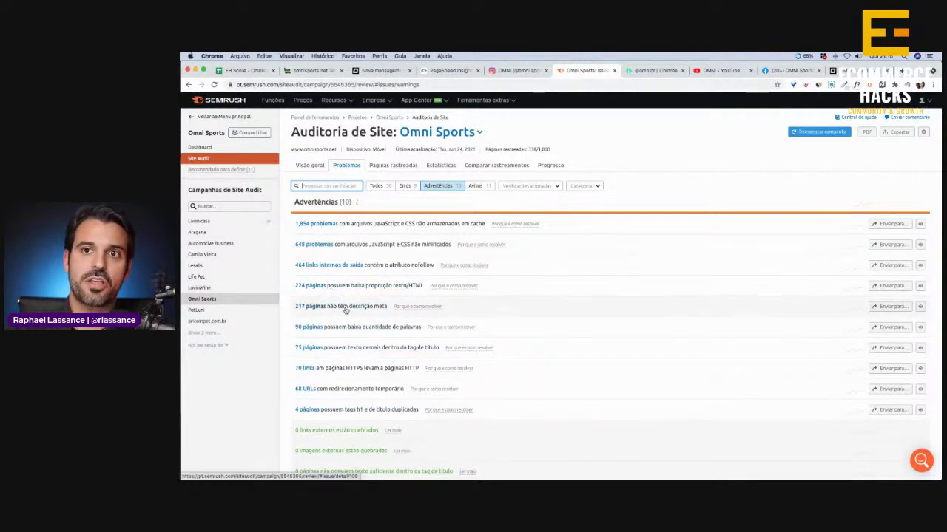
{"action": "left_click", "coordinate": [244, 71]}
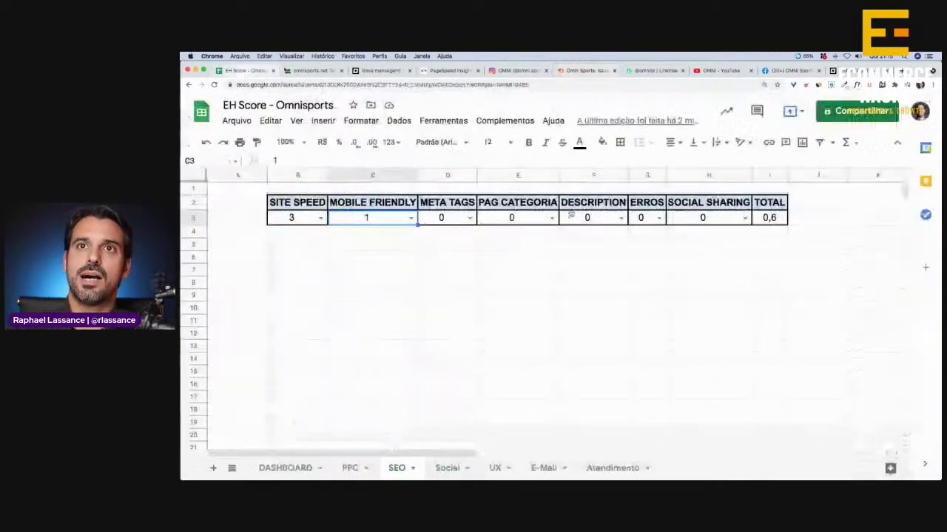
{"action": "left_click", "coordinate": [471, 218]}
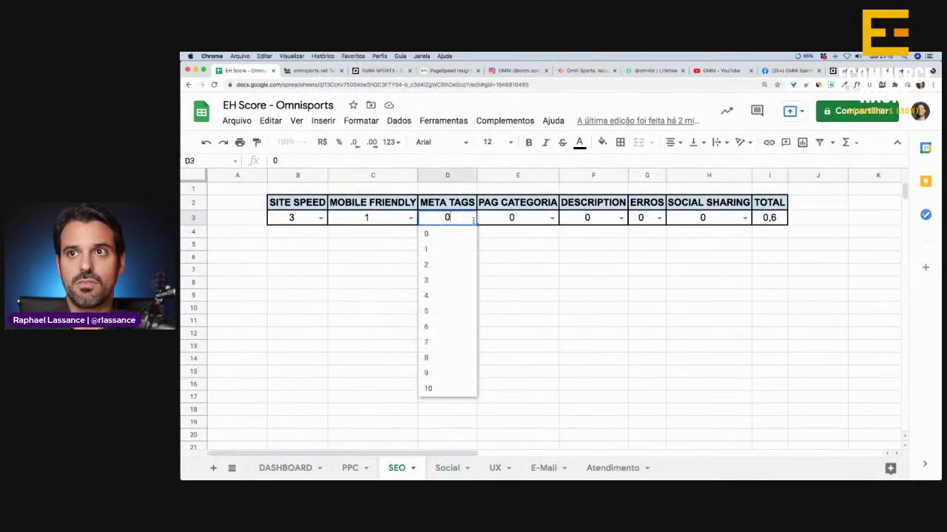
{"action": "left_click", "coordinate": [433, 313]}
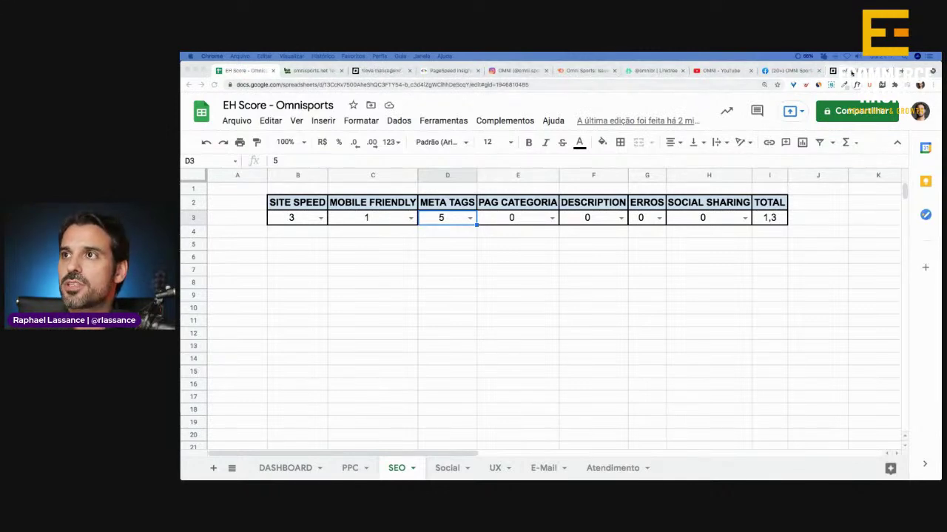
Open the Força & Condicionamento category under Treino em Casa on the Omni store and examine its banner, filters and product listing
{"action": "left_click", "coordinate": [851, 72]}
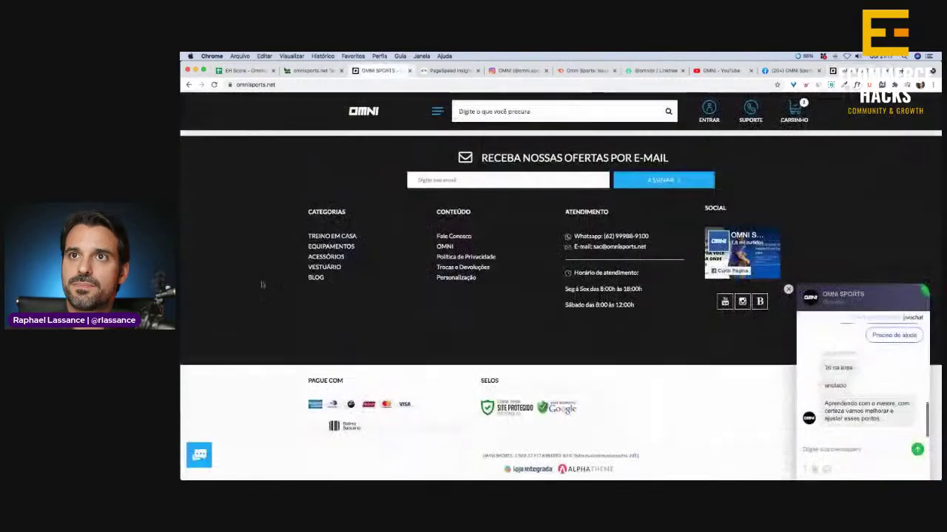
{"action": "scroll", "coordinate": [262, 284], "scroll_direction": "up", "scroll_amount": 20}
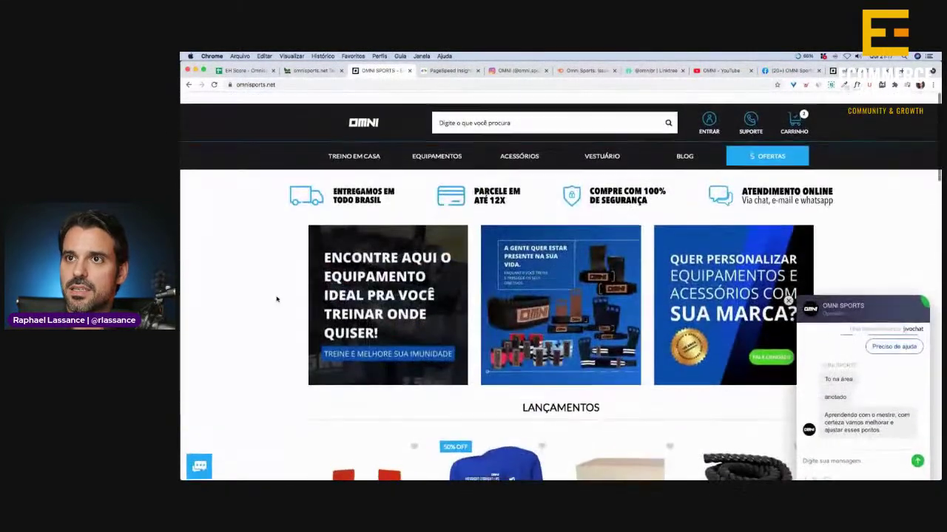
{"action": "scroll", "coordinate": [276, 298], "scroll_direction": "down", "scroll_amount": 1}
{"action": "mouse_move", "coordinate": [354, 147]}
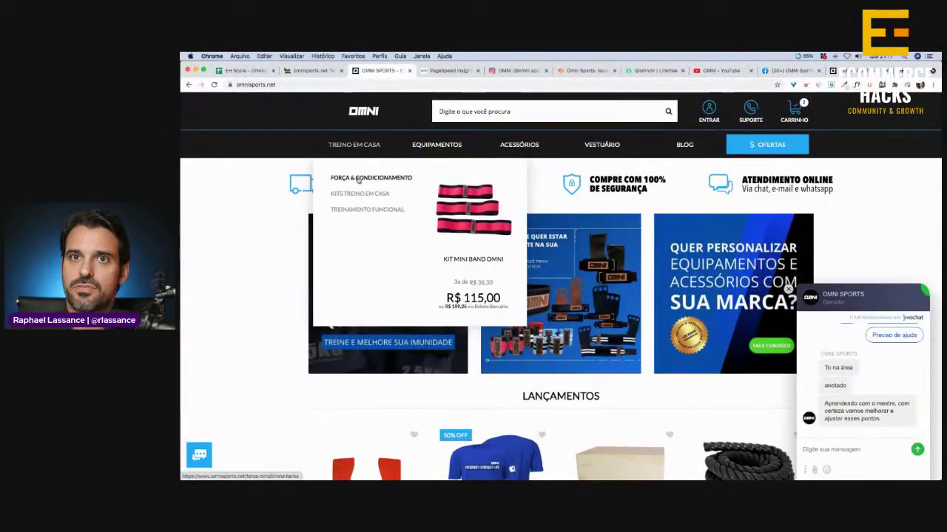
{"action": "left_click", "coordinate": [358, 180]}
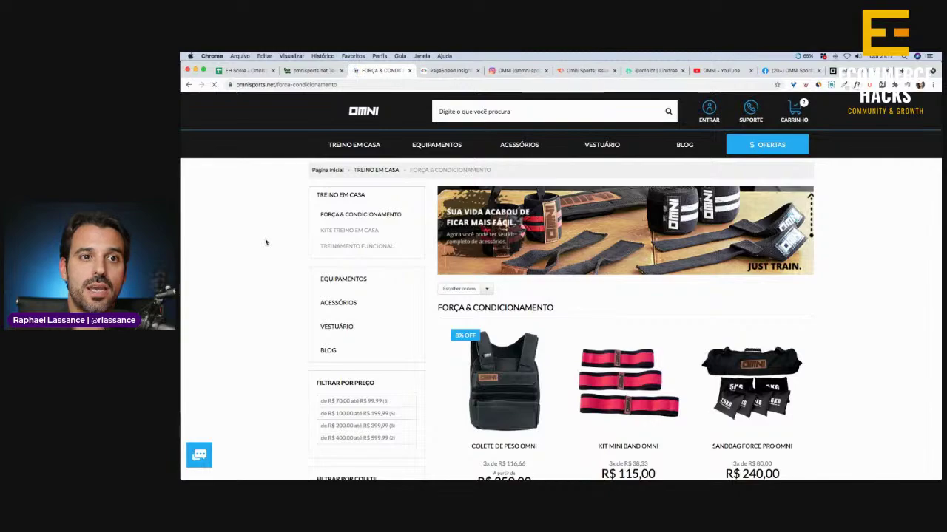
{"action": "scroll", "coordinate": [266, 242], "scroll_direction": "down", "scroll_amount": 5}
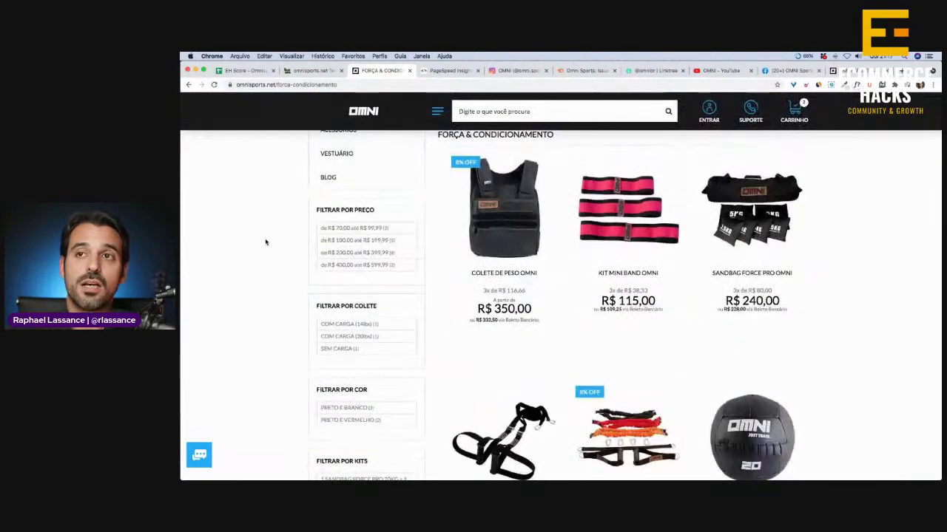
{"action": "scroll", "coordinate": [266, 241], "scroll_direction": "down", "scroll_amount": 10}
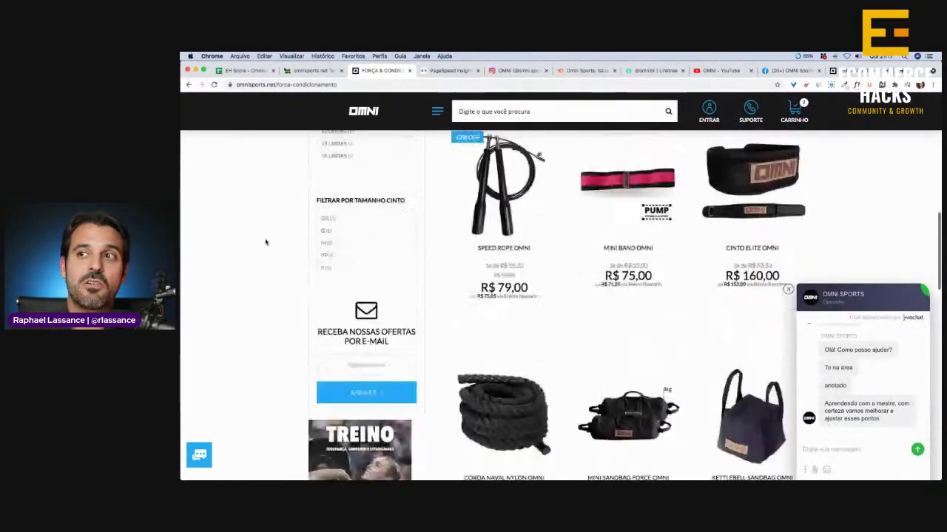
{"action": "scroll", "coordinate": [267, 242], "scroll_direction": "down", "scroll_amount": 10}
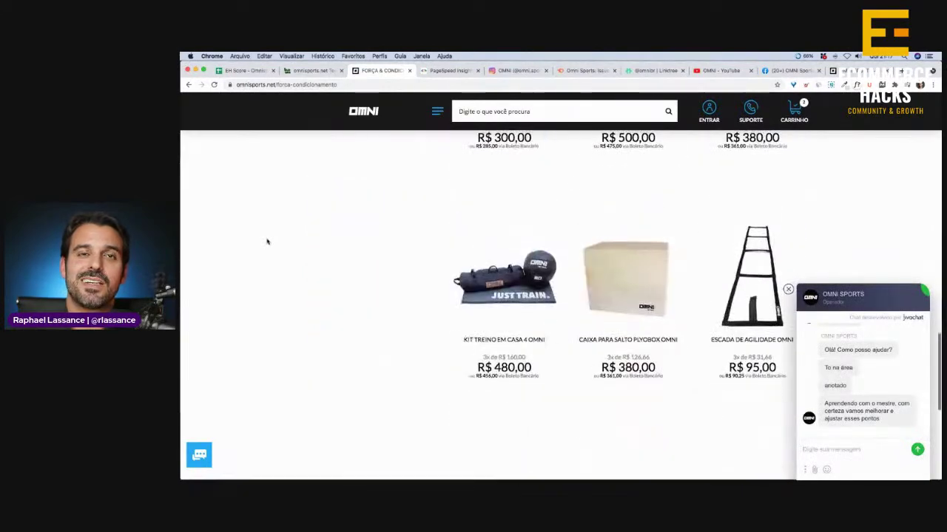
{"action": "scroll", "coordinate": [267, 242], "scroll_direction": "down", "scroll_amount": 3}
{"action": "scroll", "coordinate": [266, 241], "scroll_direction": "up", "scroll_amount": 10}
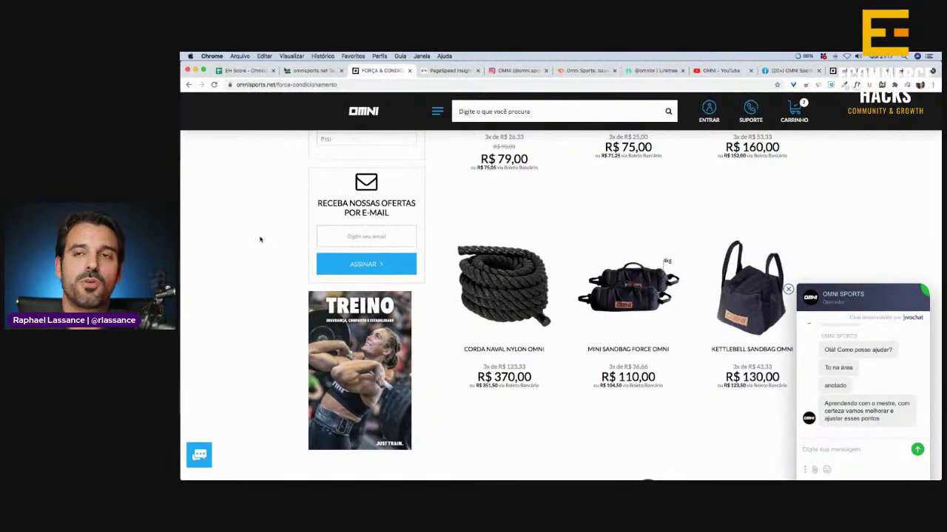
{"action": "scroll", "coordinate": [259, 239], "scroll_direction": "up", "scroll_amount": 10}
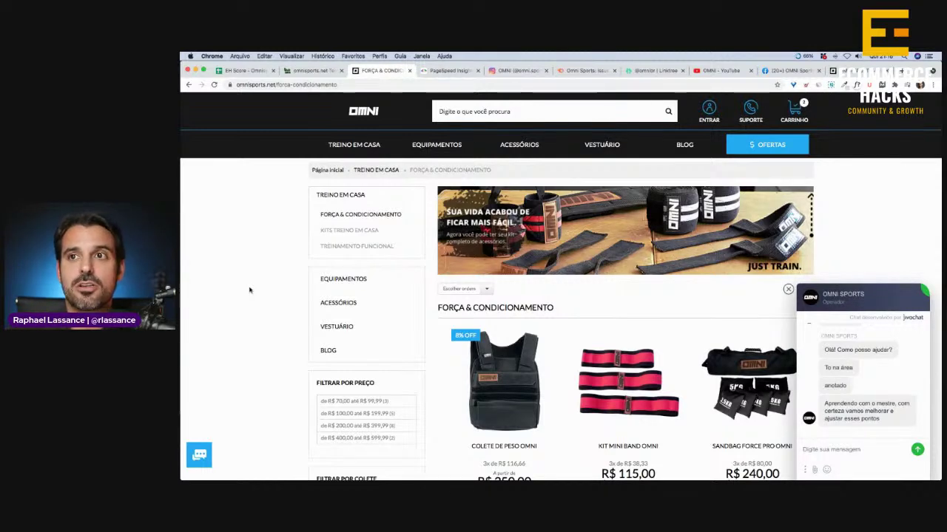
{"action": "scroll", "coordinate": [248, 296], "scroll_direction": "down", "scroll_amount": 4}
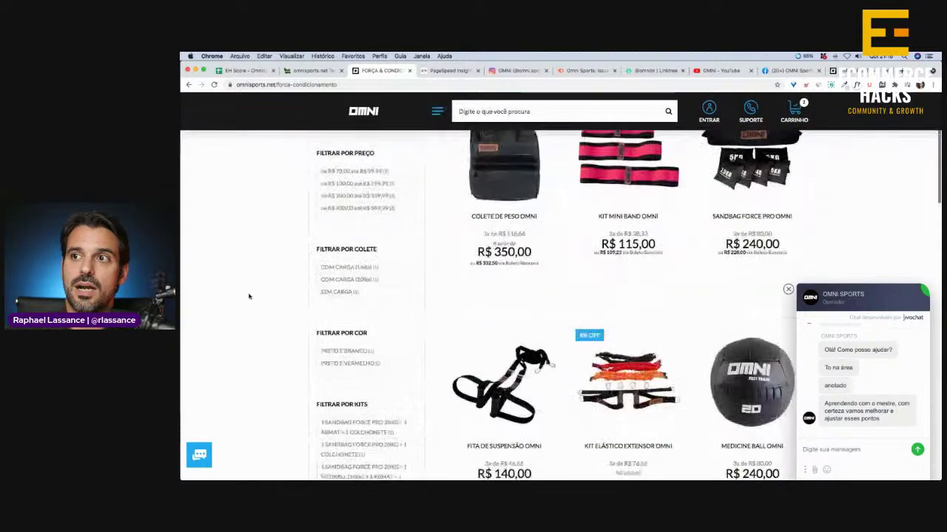
{"action": "scroll", "coordinate": [248, 296], "scroll_direction": "up", "scroll_amount": 2}
{"action": "scroll", "coordinate": [249, 297], "scroll_direction": "up", "scroll_amount": 5}
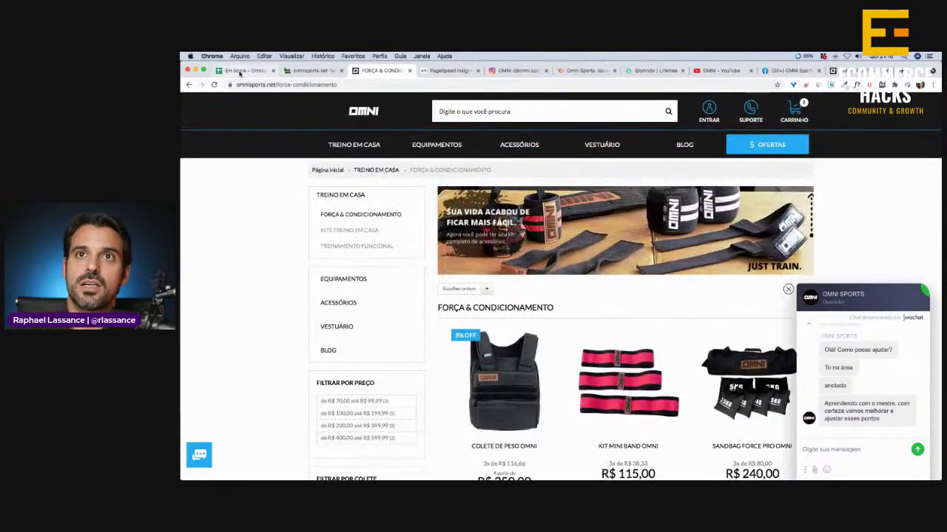
Set the Pag Categoria score to 5 in the spreadsheet's SEO sheet
{"action": "left_click", "coordinate": [245, 71]}
{"action": "left_click", "coordinate": [552, 218]}
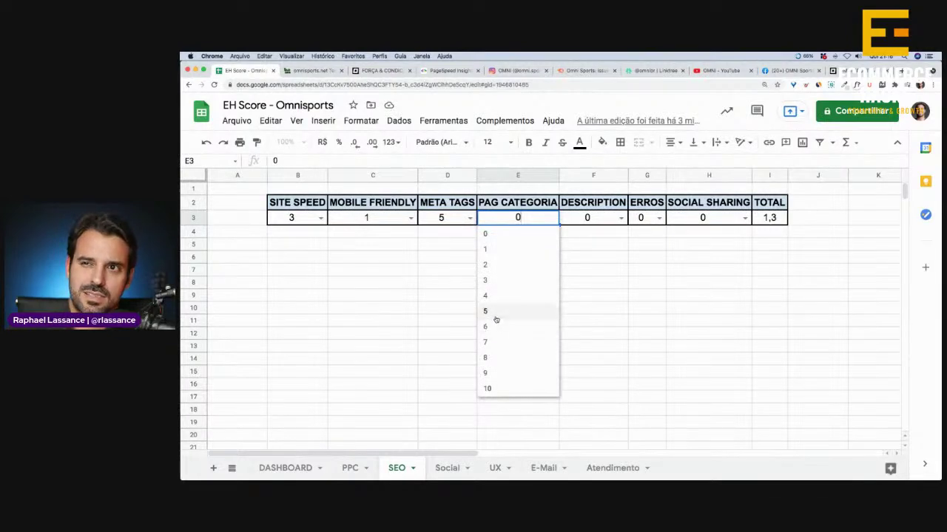
{"action": "left_click", "coordinate": [488, 310]}
{"action": "left_click", "coordinate": [659, 336]}
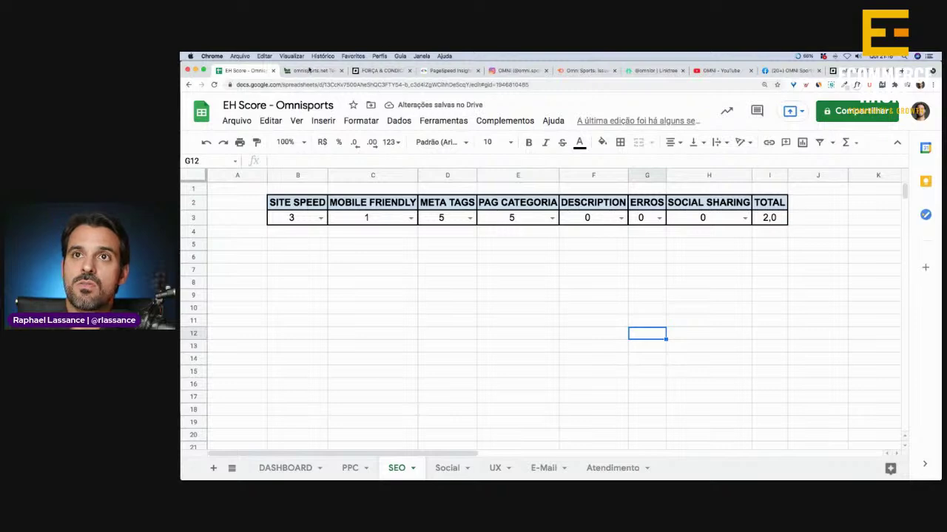
{"action": "left_click", "coordinate": [381, 70]}
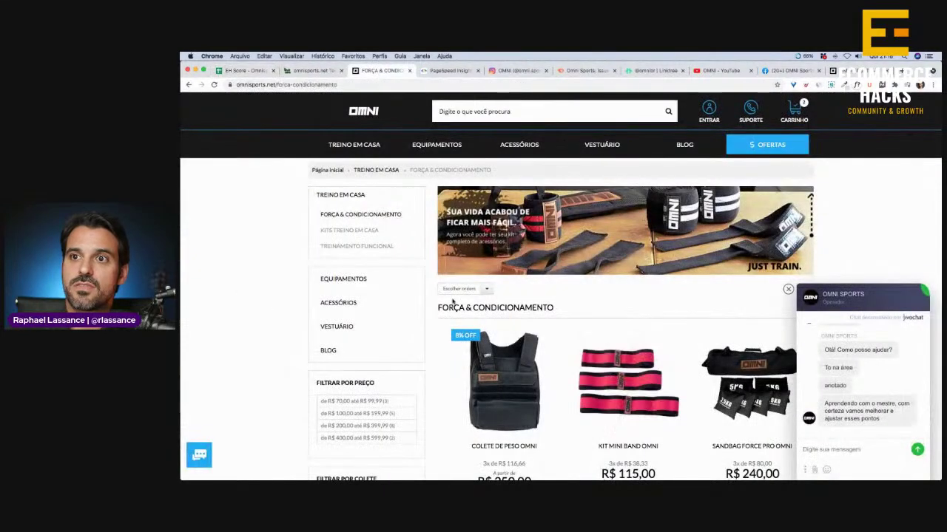
{"action": "left_click", "coordinate": [501, 377]}
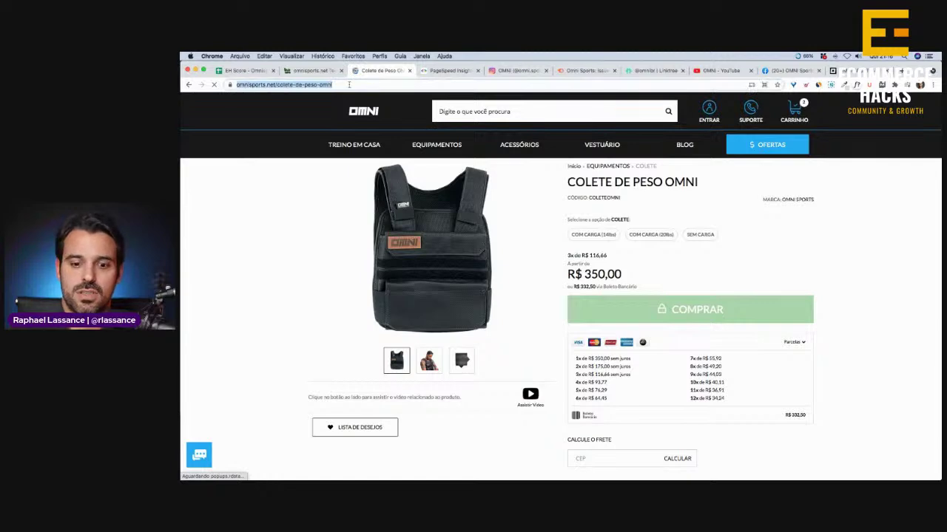
{"action": "left_click", "coordinate": [775, 70]}
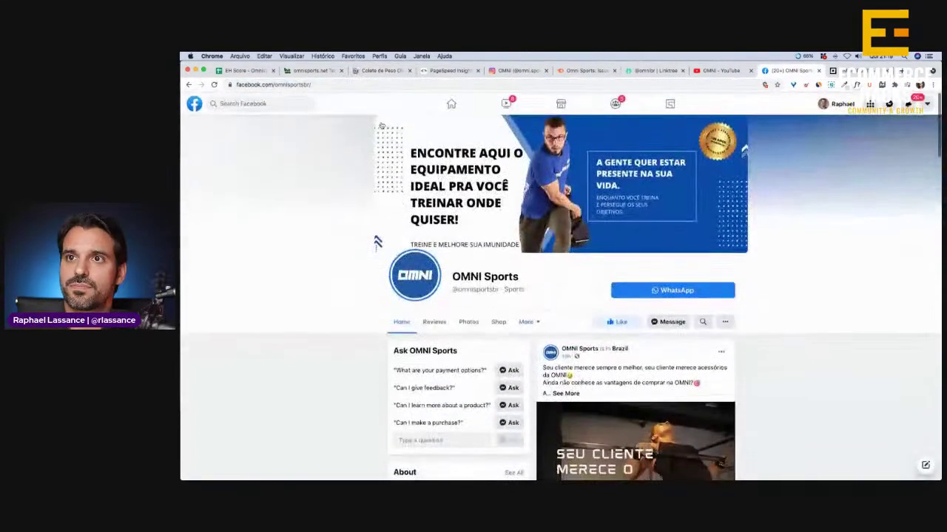
{"action": "left_click", "coordinate": [194, 104]}
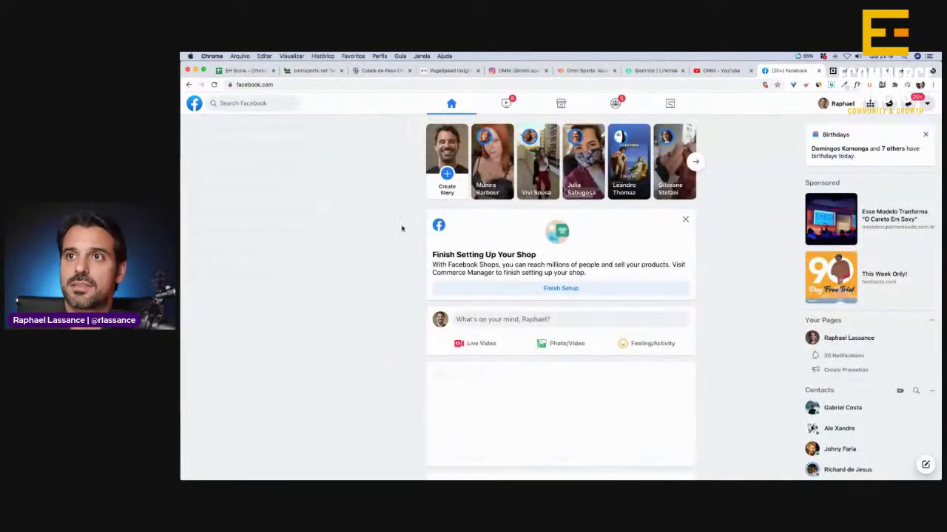
{"action": "left_click", "coordinate": [495, 319]}
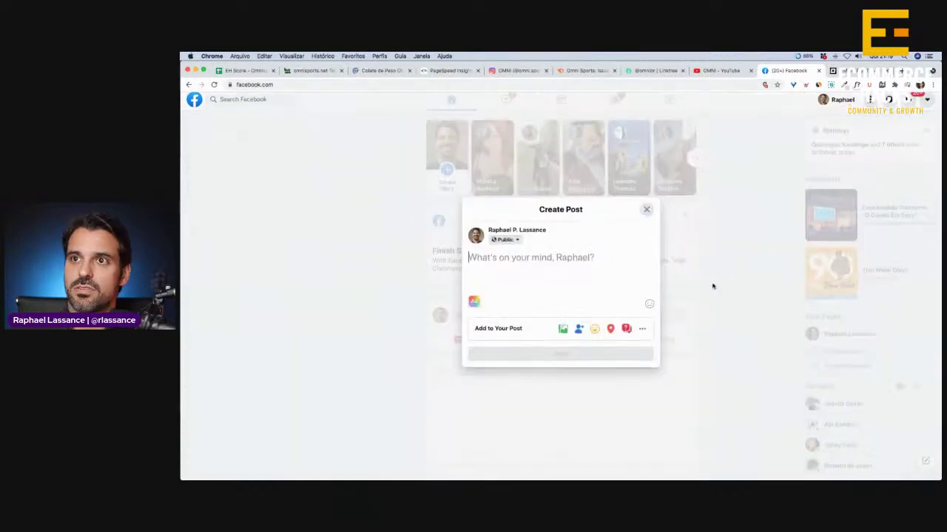
{"action": "type", "text": "https://www.omnisports.net/colete-de-peso-omni"}
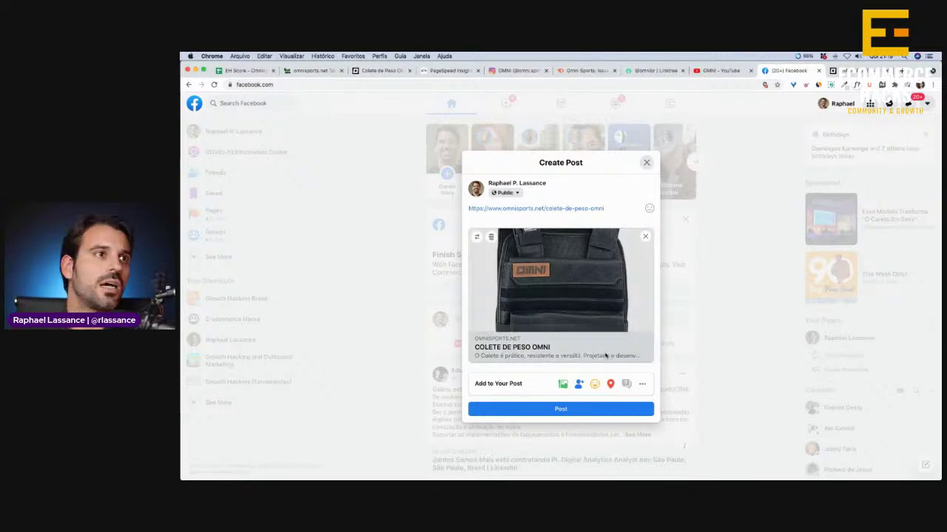
Set the Description score to 7 in the spreadsheet's SEO sheet
{"action": "left_click", "coordinate": [244, 72]}
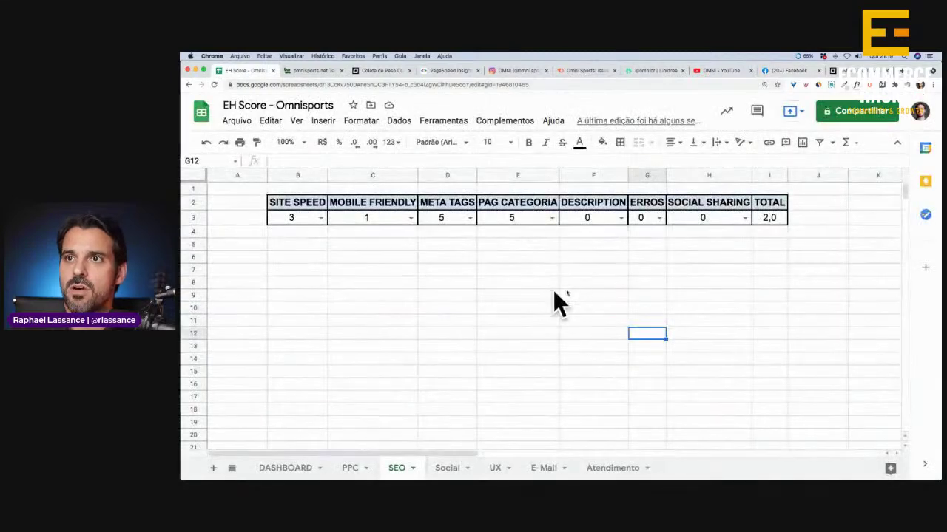
{"action": "left_click", "coordinate": [623, 218]}
{"action": "left_click", "coordinate": [567, 342]}
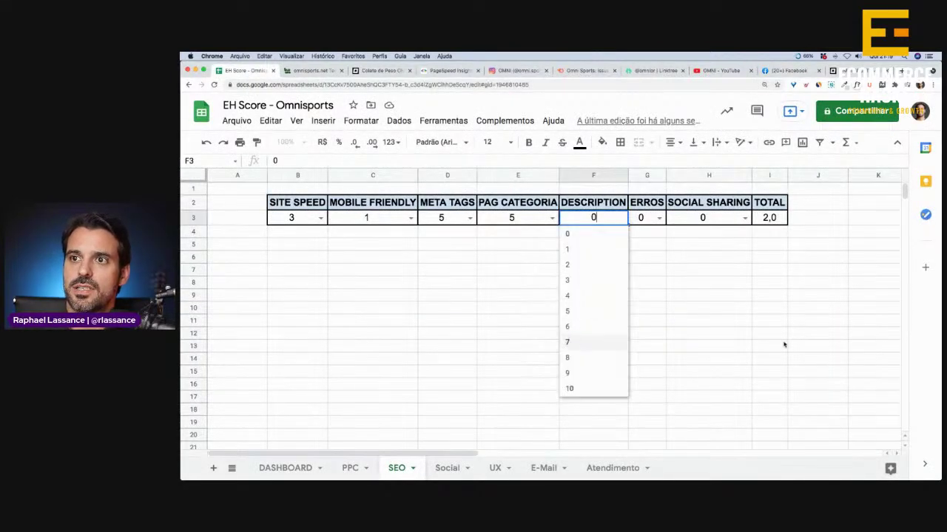
{"action": "left_click", "coordinate": [695, 310]}
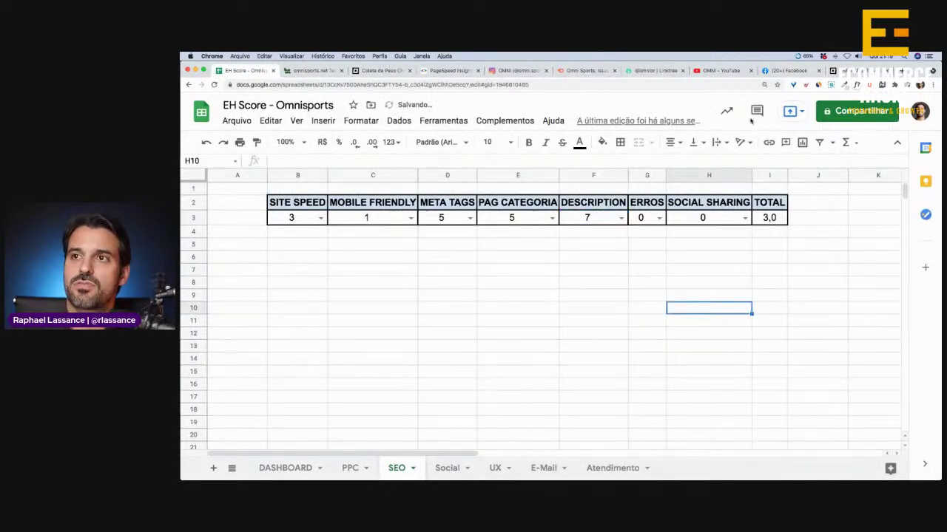
Examine the Semrush site audit of Omni Sports, covering its site health overview, crawled pages and list of errors
{"action": "left_click", "coordinate": [580, 70]}
{"action": "left_click", "coordinate": [310, 165]}
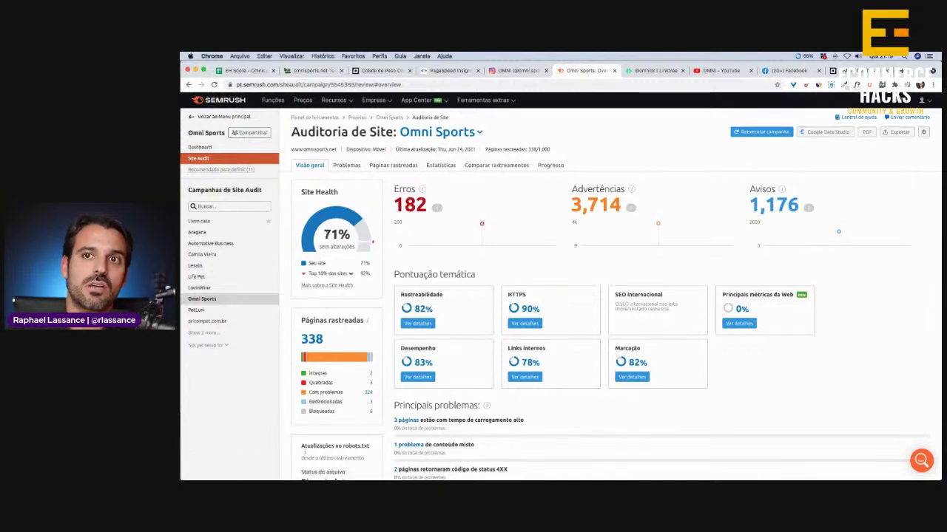
{"action": "left_click_drag", "start_coordinate": [323, 234], "coordinate": [350, 234]}
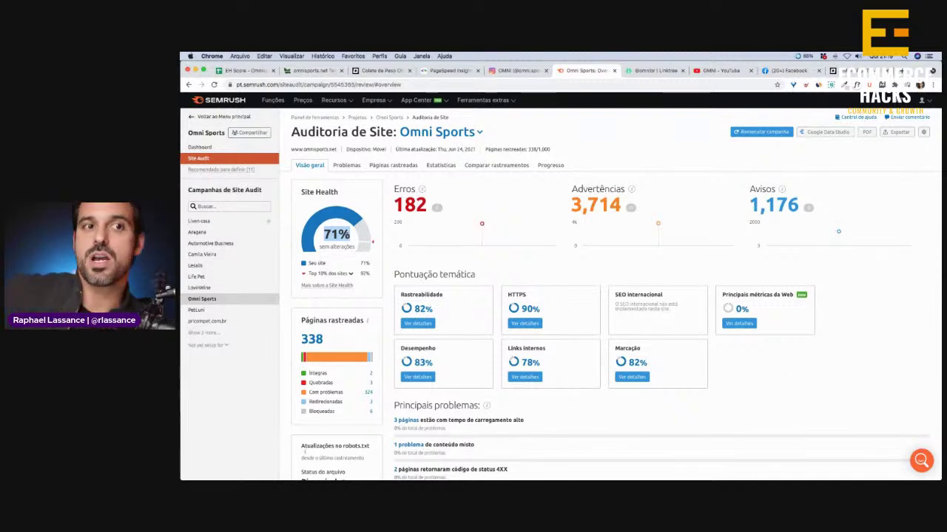
{"action": "left_click", "coordinate": [409, 205]}
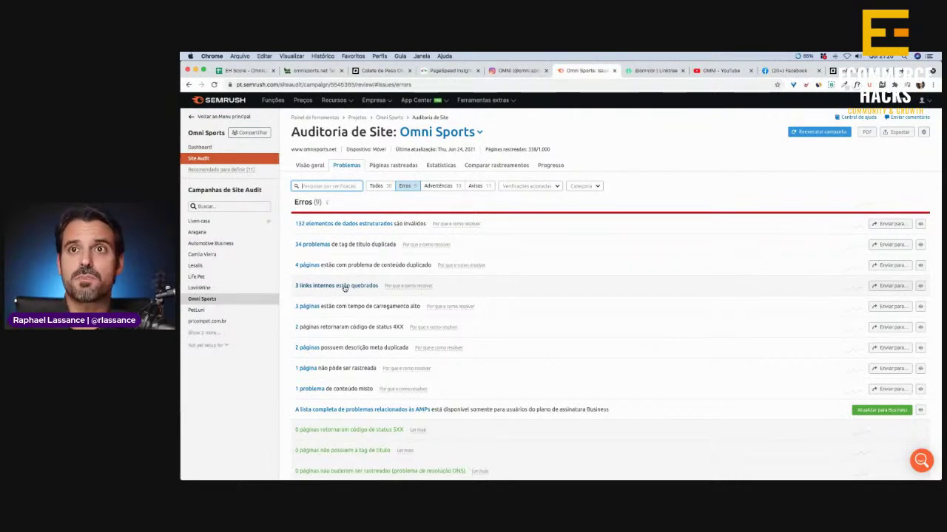
{"action": "double_click", "coordinate": [544, 149]}
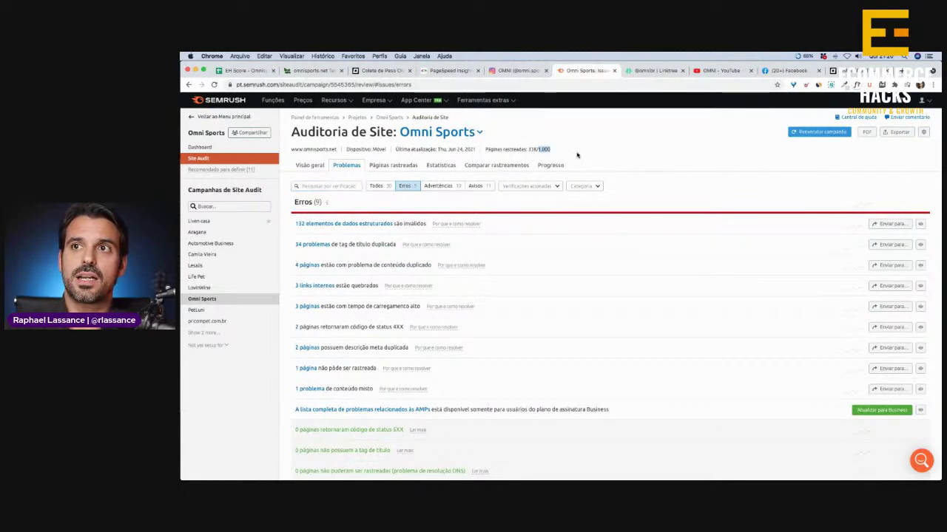
{"action": "left_click", "coordinate": [309, 165]}
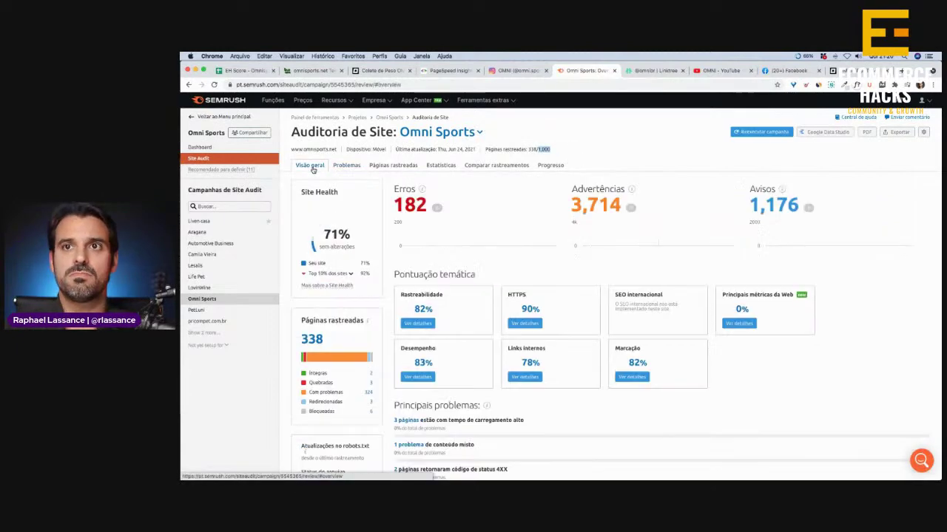
{"action": "left_click", "coordinate": [238, 71]}
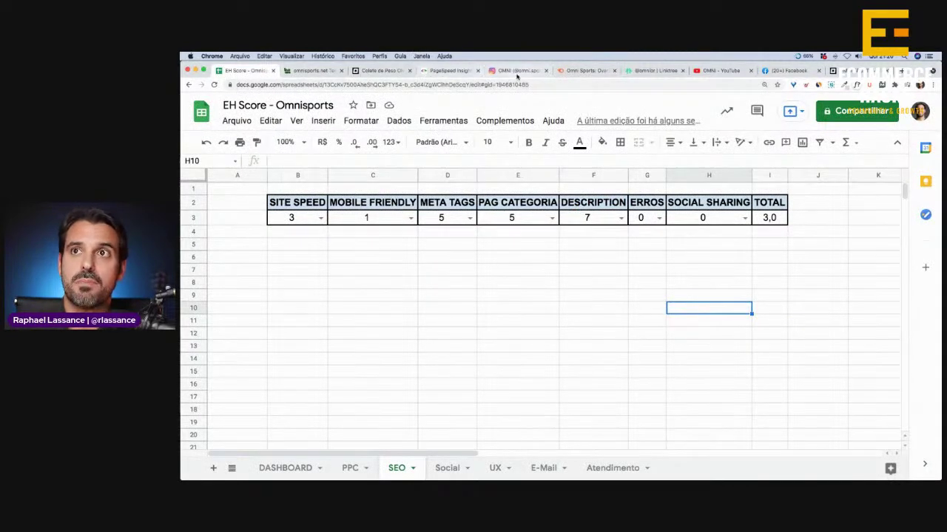
{"action": "left_click", "coordinate": [582, 71]}
{"action": "left_click", "coordinate": [412, 210]}
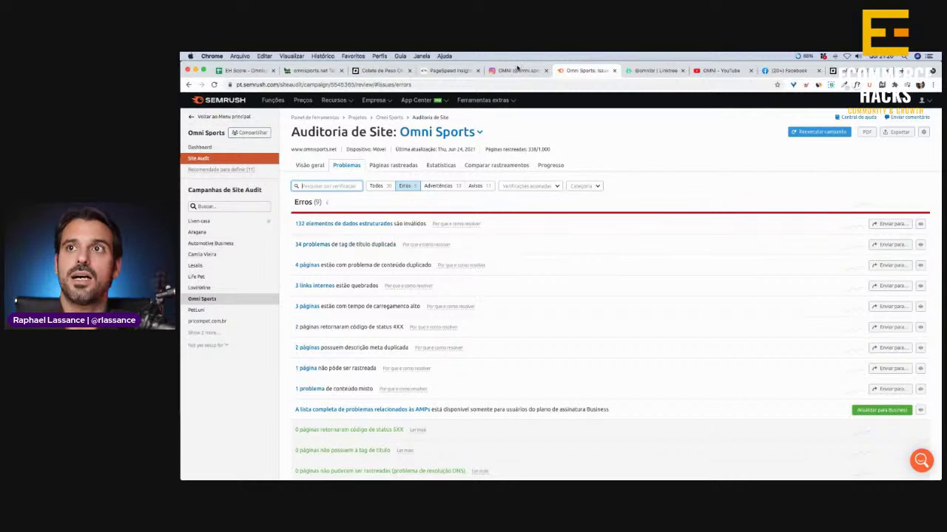
{"action": "left_click", "coordinate": [303, 165]}
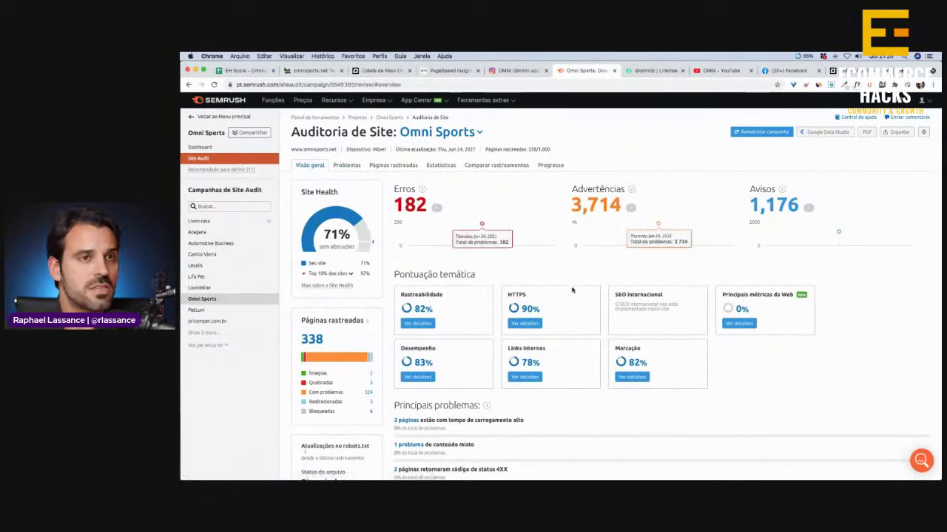
Set the Erros score to 5 and the Social Sharing score to 7 in the spreadsheet's SEO sheet
{"action": "left_click", "coordinate": [244, 70]}
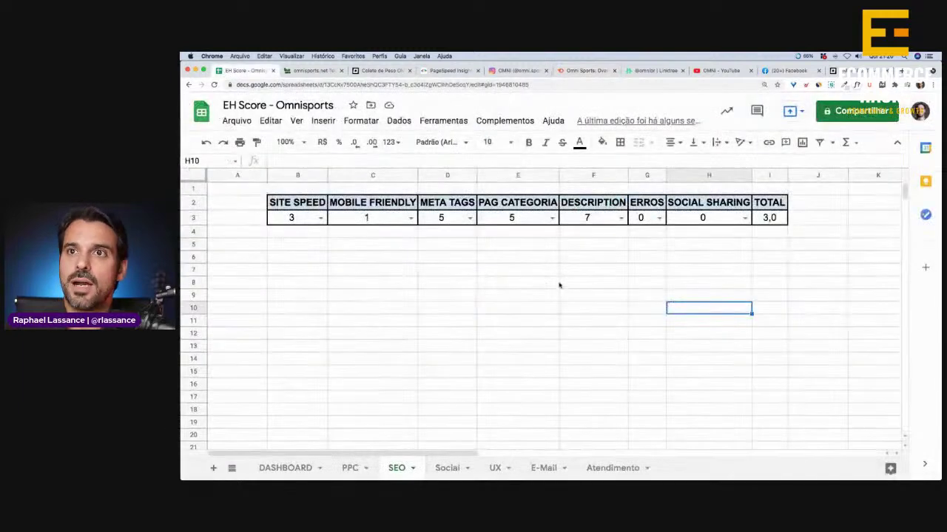
{"action": "left_click", "coordinate": [658, 218]}
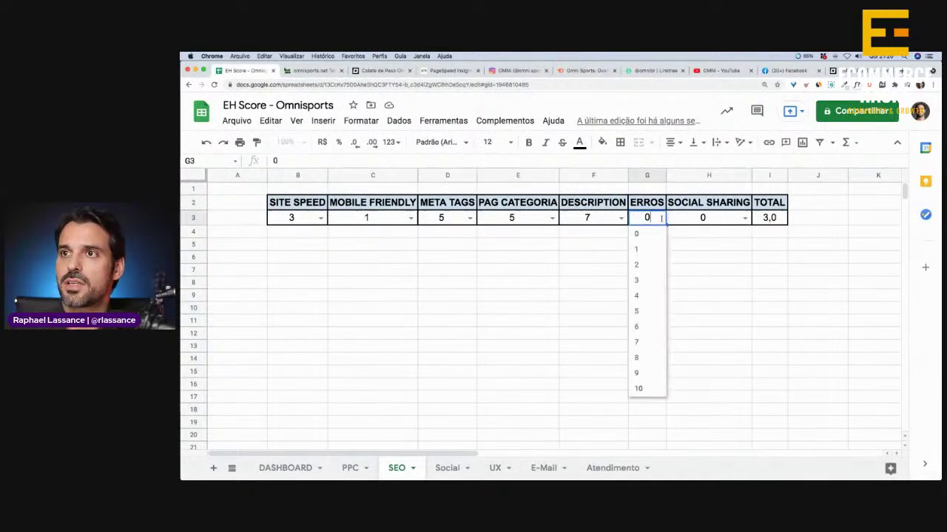
{"action": "left_click", "coordinate": [637, 312]}
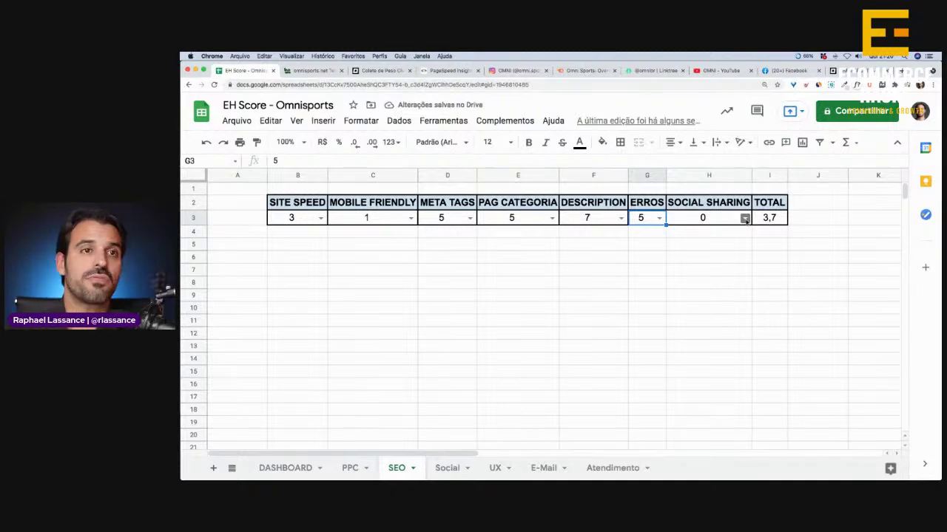
{"action": "left_click", "coordinate": [745, 219]}
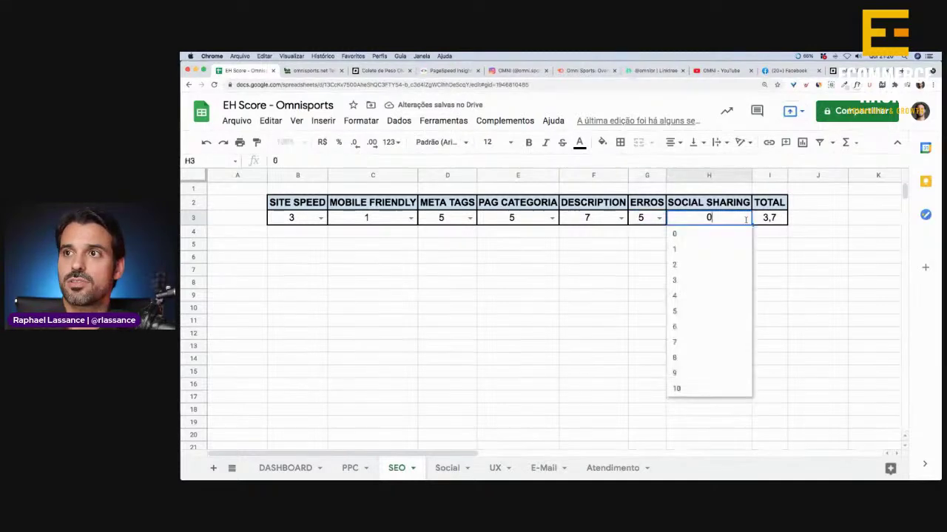
{"action": "left_click", "coordinate": [682, 343]}
{"action": "left_click", "coordinate": [554, 313]}
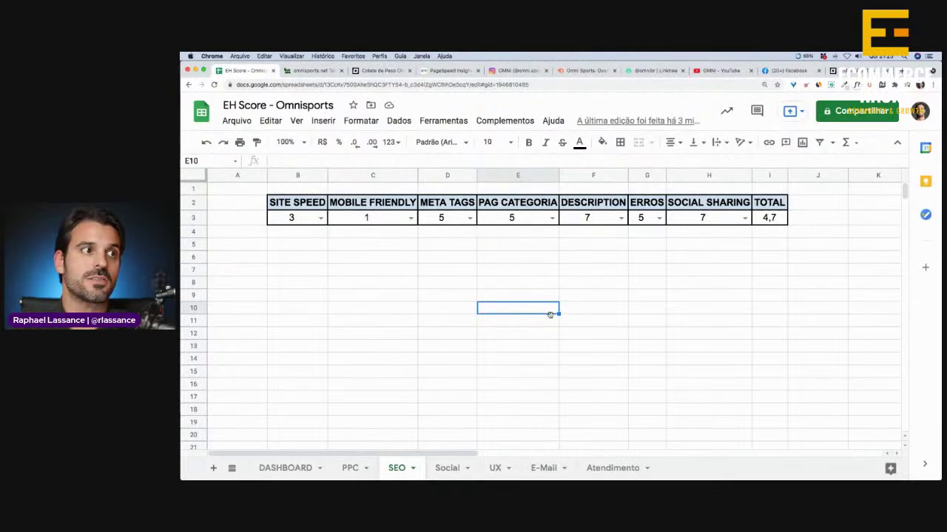
Review the overall EH Score in the DASHBOARD sheet and the scoring criteria in the E-Mail and PPC sheets
{"action": "left_click", "coordinate": [326, 296]}
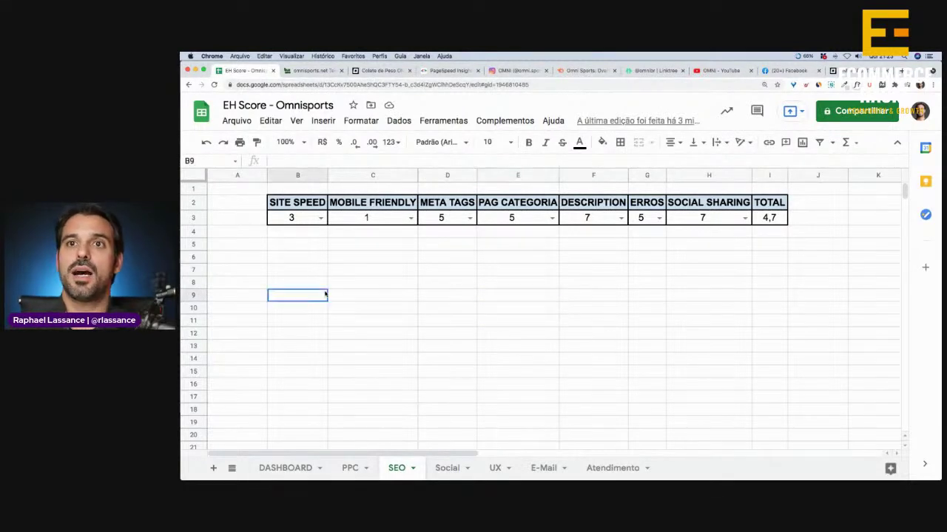
{"action": "left_click", "coordinate": [293, 468]}
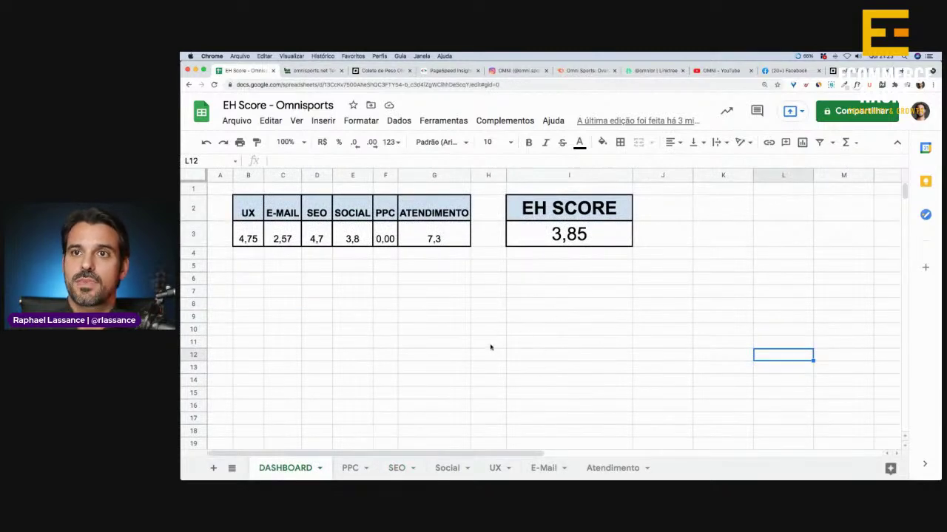
{"action": "left_click", "coordinate": [349, 471]}
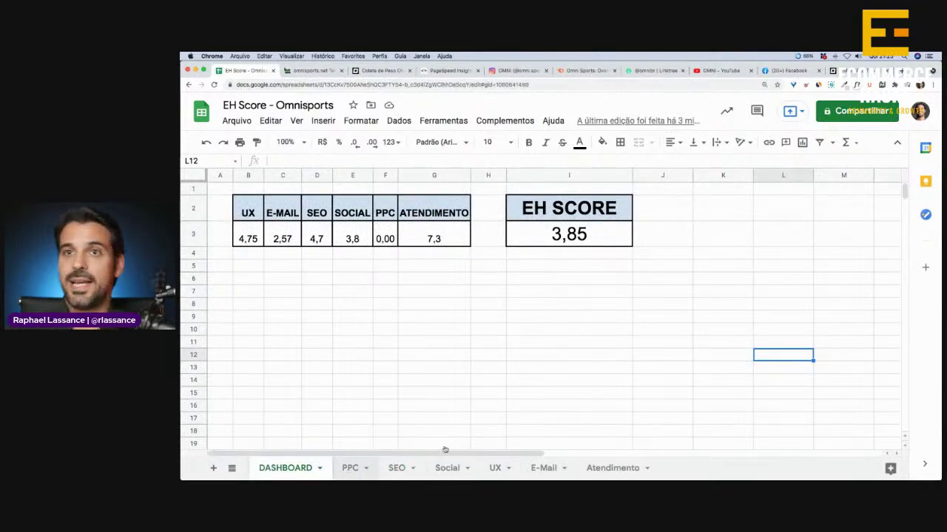
{"action": "left_click", "coordinate": [540, 360]}
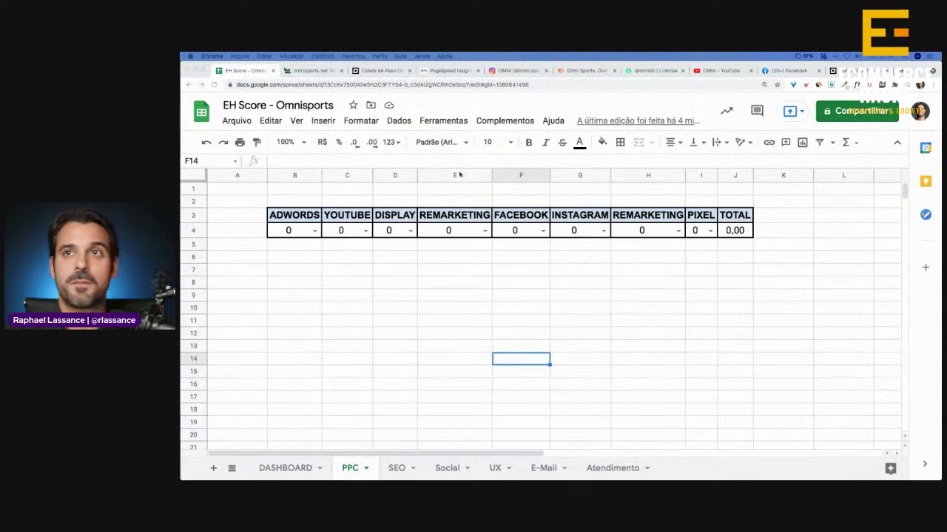
{"action": "left_click", "coordinate": [546, 471]}
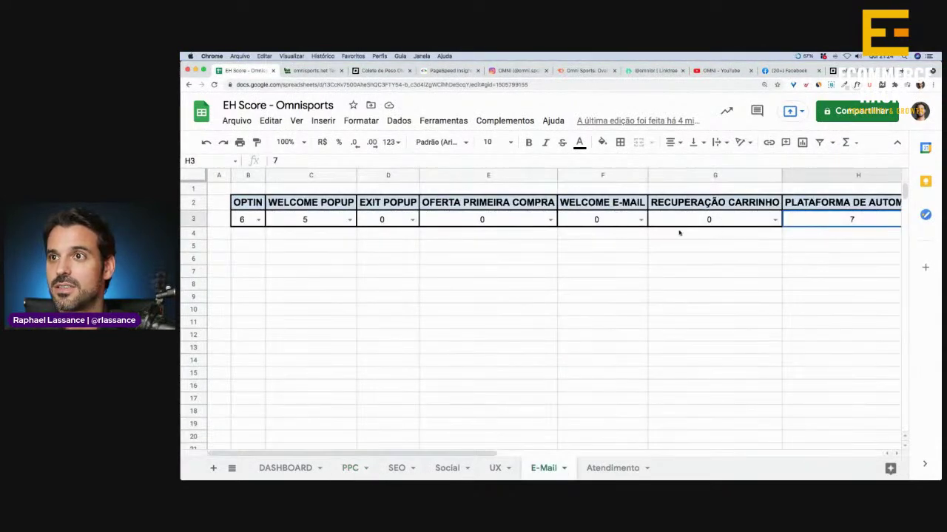
{"action": "left_click", "coordinate": [351, 468]}
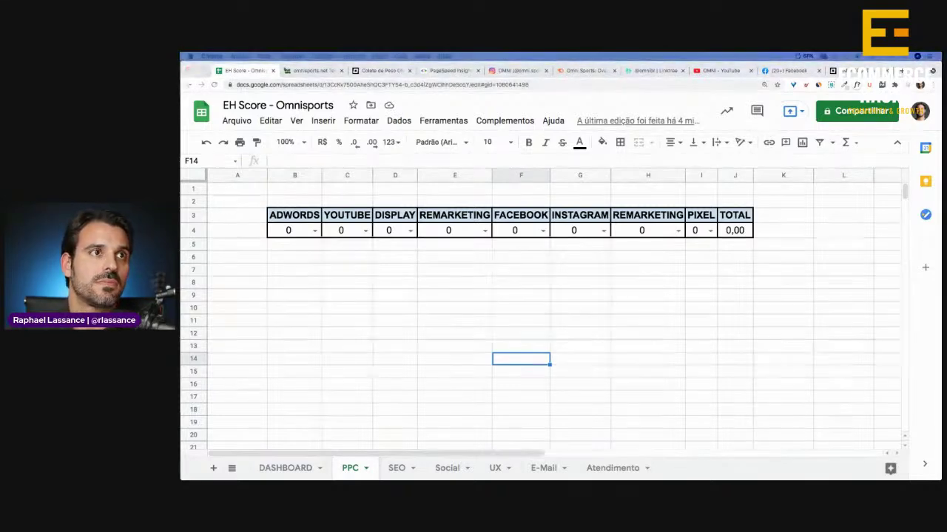
Examine the Semrush domain overview of omnisports.net for paid traffic, advertising research and backlinks, and return to the spreadsheet's PPC sheet
{"action": "left_click_drag", "start_coordinate": [507, 148], "coordinate": [550, 70]}
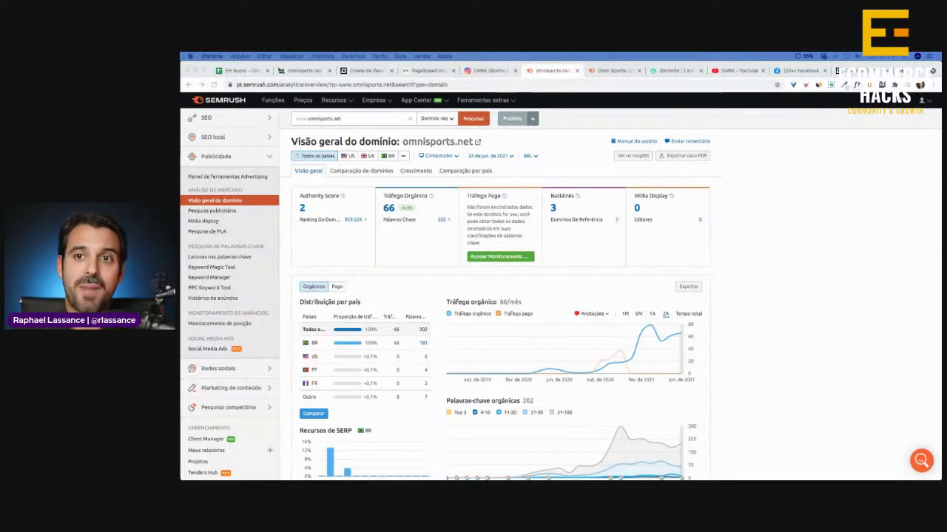
{"action": "scroll", "coordinate": [721, 268], "scroll_direction": "down", "scroll_amount": 10}
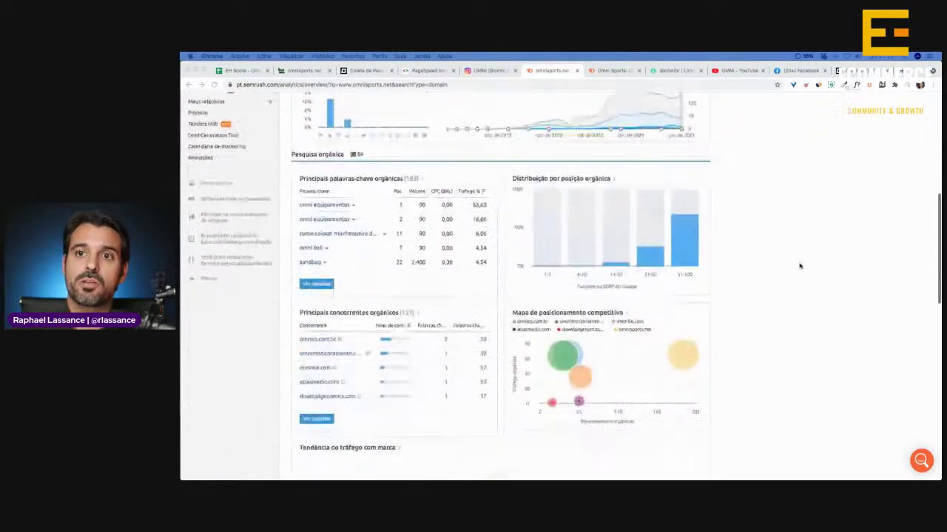
{"action": "scroll", "coordinate": [799, 266], "scroll_direction": "down", "scroll_amount": 3}
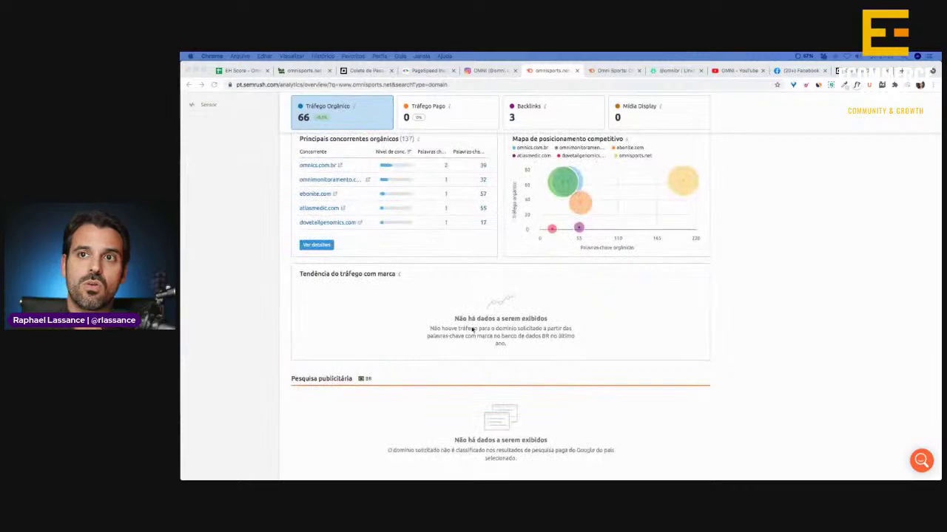
{"action": "scroll", "coordinate": [843, 281], "scroll_direction": "down", "scroll_amount": 5}
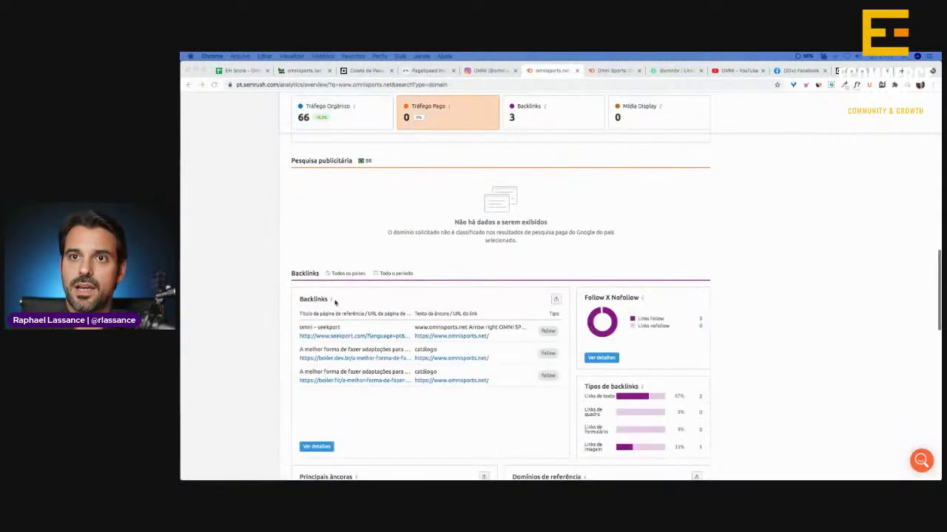
{"action": "scroll", "coordinate": [767, 300], "scroll_direction": "up", "scroll_amount": 10}
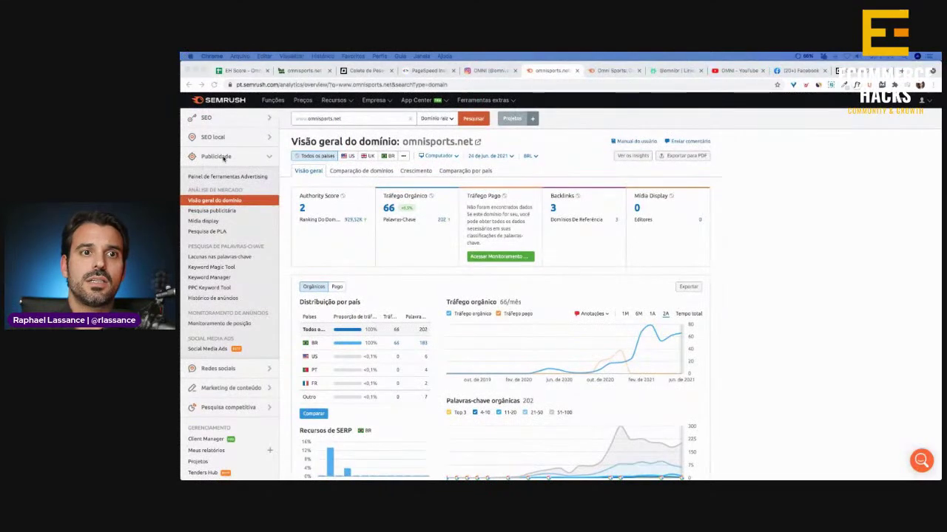
{"action": "left_click", "coordinate": [240, 70]}
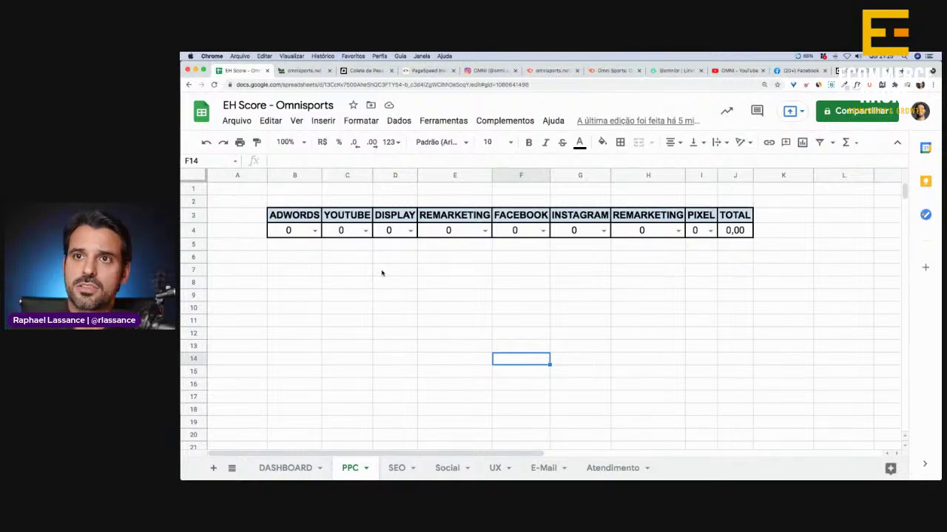
{"action": "left_click", "coordinate": [437, 308]}
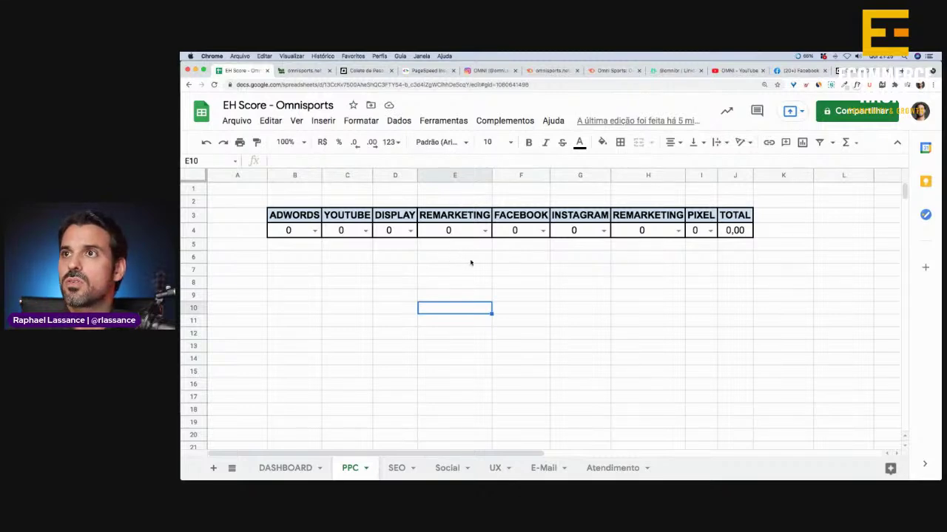
{"action": "left_click", "coordinate": [461, 259]}
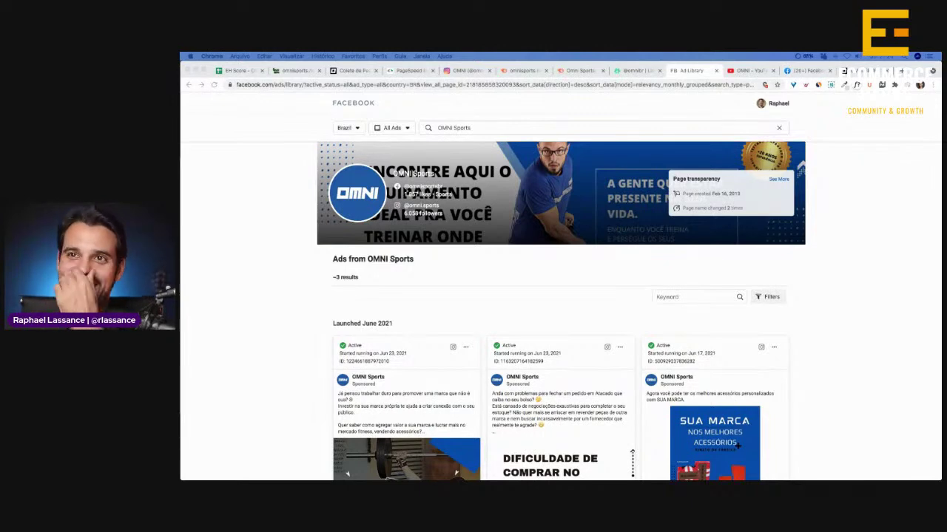
Examine the OMNI Sports ads launched in June 2021 in the Facebook Ad Library
{"action": "left_click", "coordinate": [247, 219]}
{"action": "scroll", "coordinate": [240, 237], "scroll_direction": "down", "scroll_amount": 5}
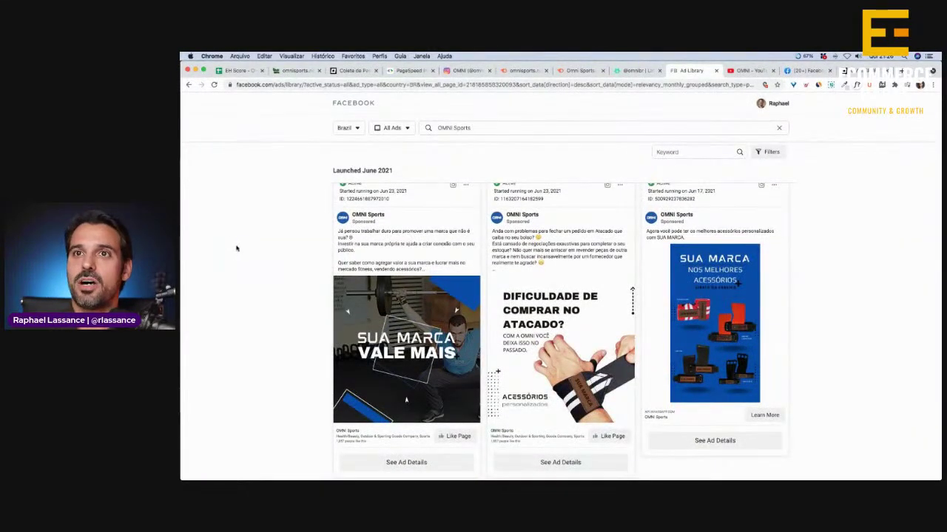
{"action": "scroll", "coordinate": [237, 250], "scroll_direction": "up", "scroll_amount": 1}
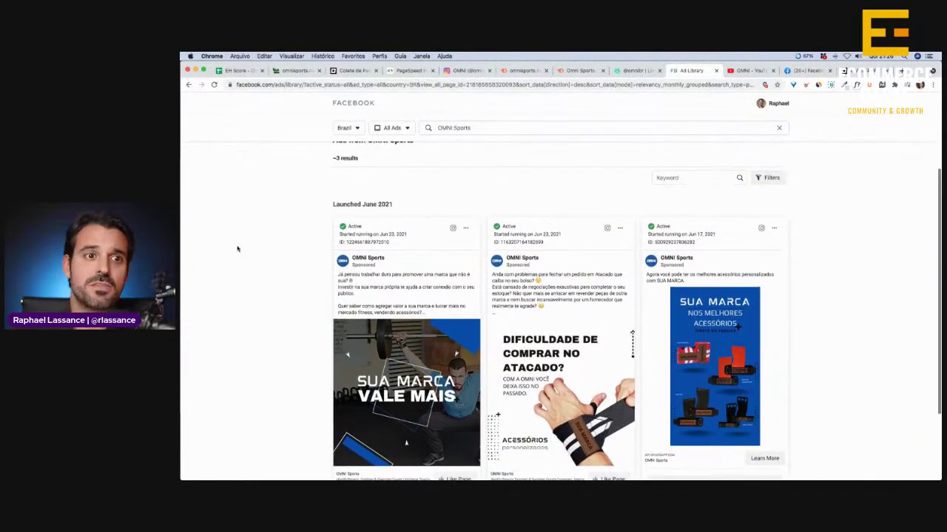
{"action": "scroll", "coordinate": [239, 249], "scroll_direction": "down", "scroll_amount": 2}
{"action": "scroll", "coordinate": [239, 250], "scroll_direction": "up", "scroll_amount": 1}
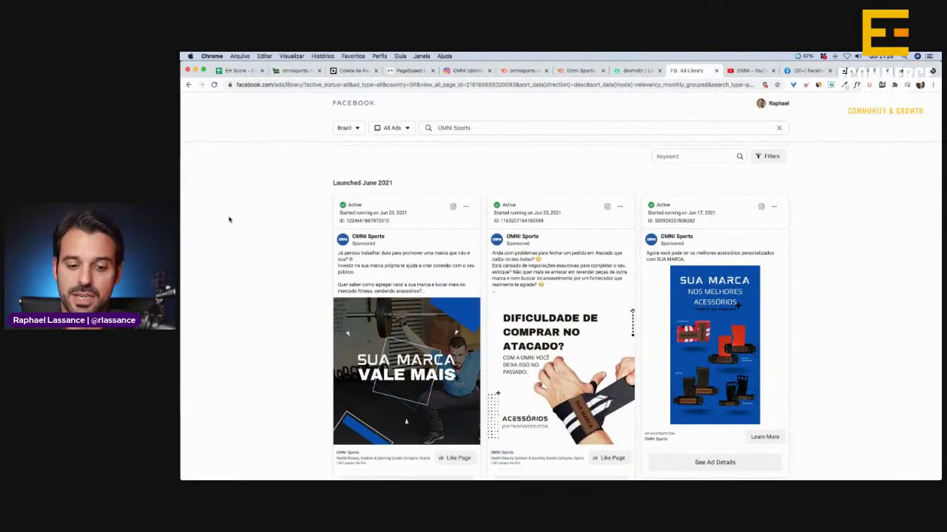
Open uol.com.br in a new browser tab and look through its home page's advertising spaces
{"action": "key", "text": "super+t"}
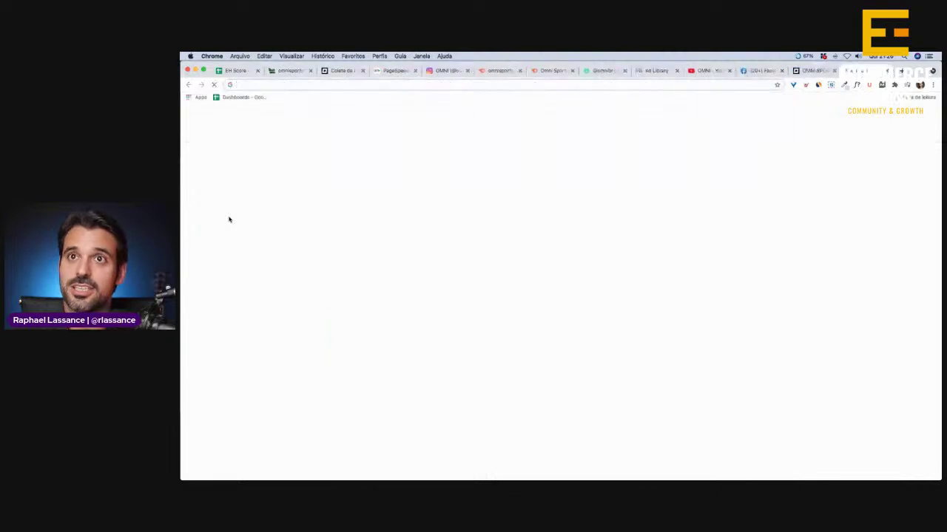
{"action": "type", "text": "uol.com.br"}
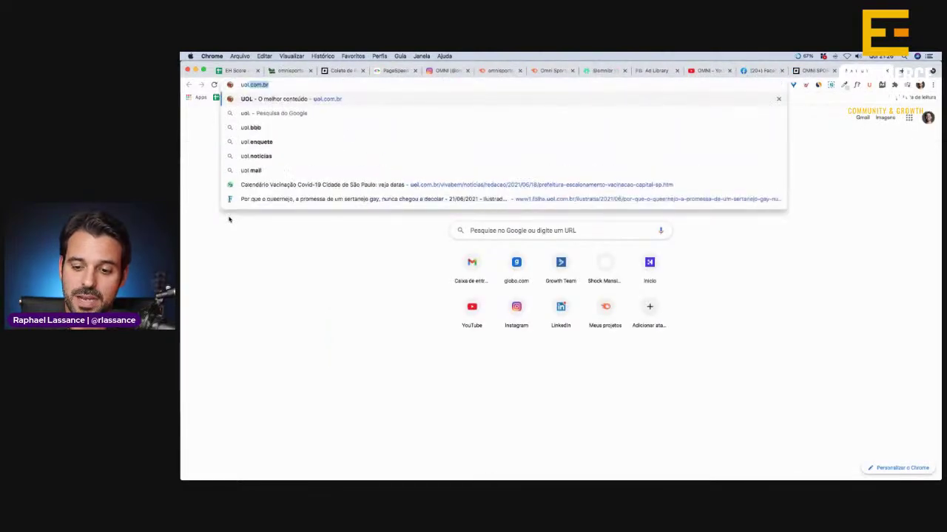
{"action": "key", "text": "Return"}
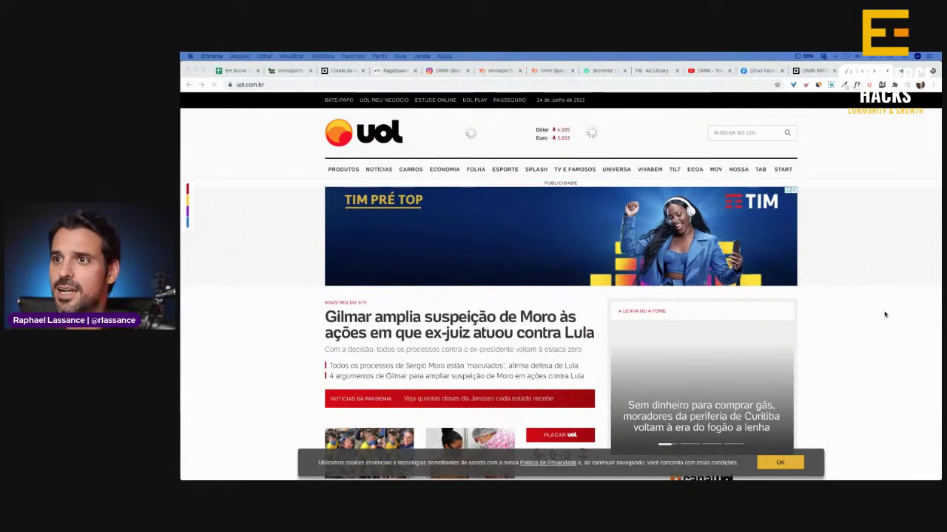
{"action": "scroll", "coordinate": [873, 314], "scroll_direction": "down", "scroll_amount": 5}
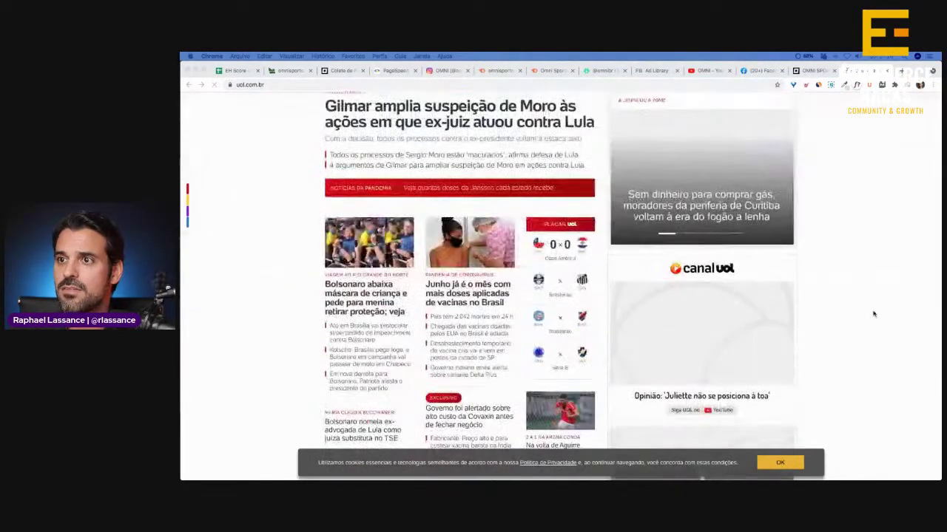
{"action": "scroll", "coordinate": [873, 314], "scroll_direction": "down", "scroll_amount": 1}
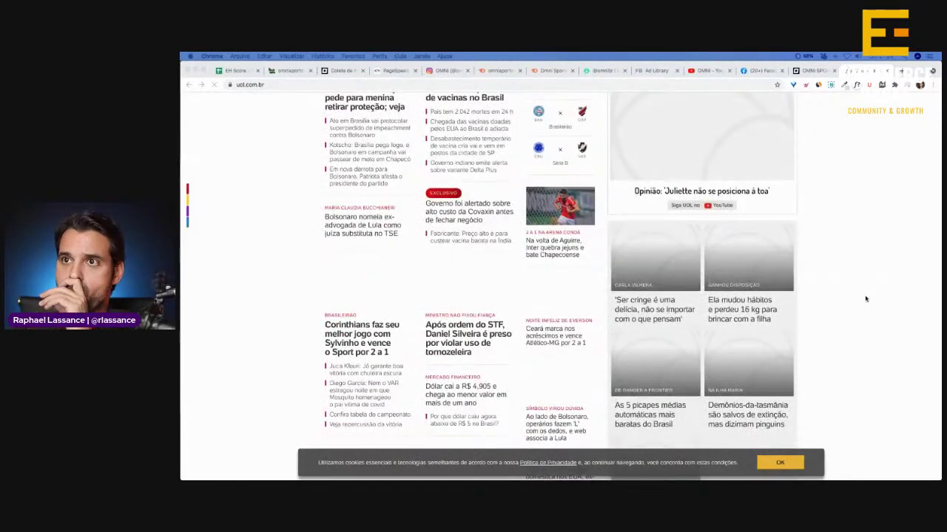
{"action": "scroll", "coordinate": [865, 298], "scroll_direction": "down", "scroll_amount": 2}
{"action": "scroll", "coordinate": [865, 299], "scroll_direction": "down", "scroll_amount": 2}
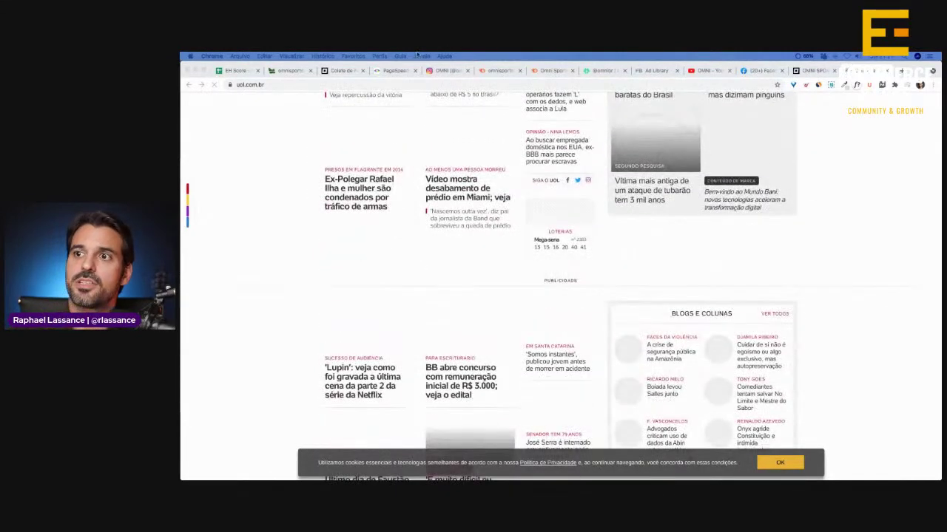
{"action": "scroll", "coordinate": [239, 212], "scroll_direction": "down", "scroll_amount": 3}
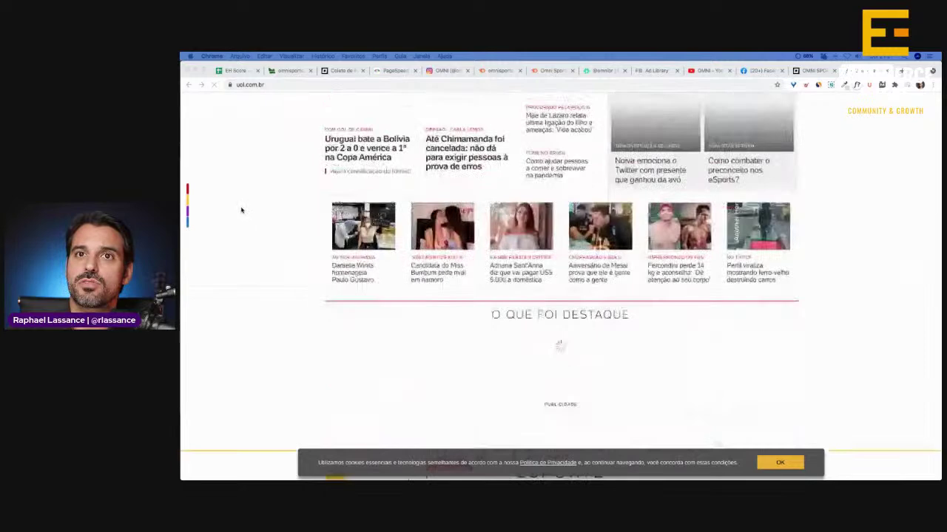
{"action": "scroll", "coordinate": [235, 182], "scroll_direction": "down", "scroll_amount": 10}
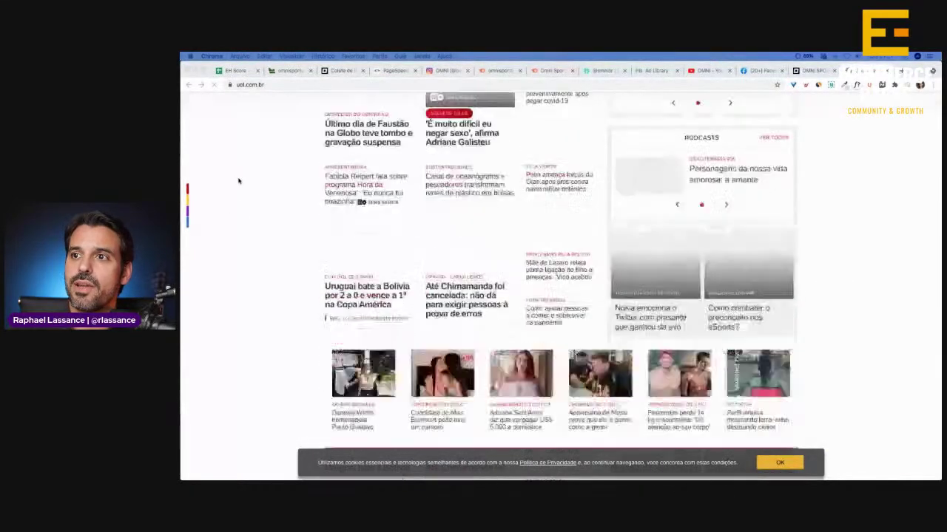
{"action": "scroll", "coordinate": [265, 251], "scroll_direction": "down", "scroll_amount": 2}
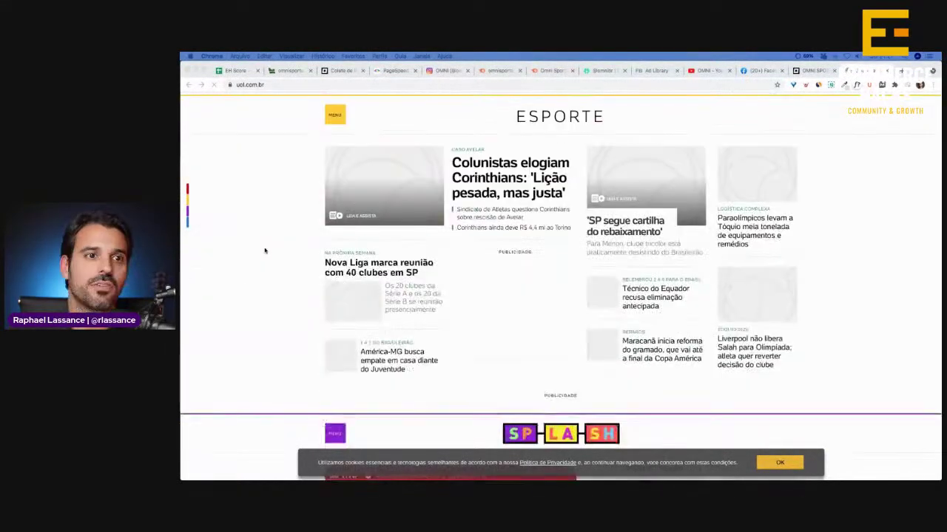
{"action": "scroll", "coordinate": [266, 235], "scroll_direction": "down", "scroll_amount": 4}
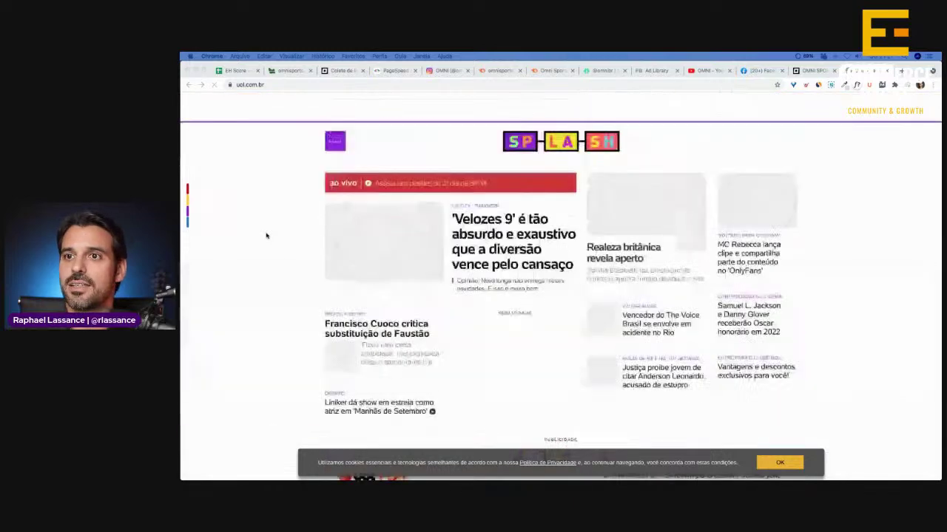
{"action": "scroll", "coordinate": [267, 235], "scroll_direction": "up", "scroll_amount": 5}
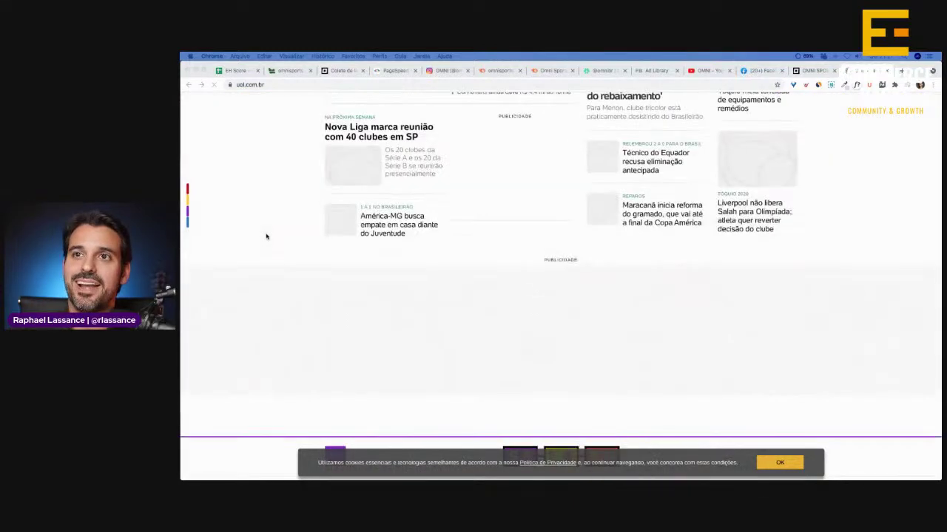
Set the Facebook score to 7 in the spreadsheet's PPC sheet
{"action": "left_click", "coordinate": [236, 71]}
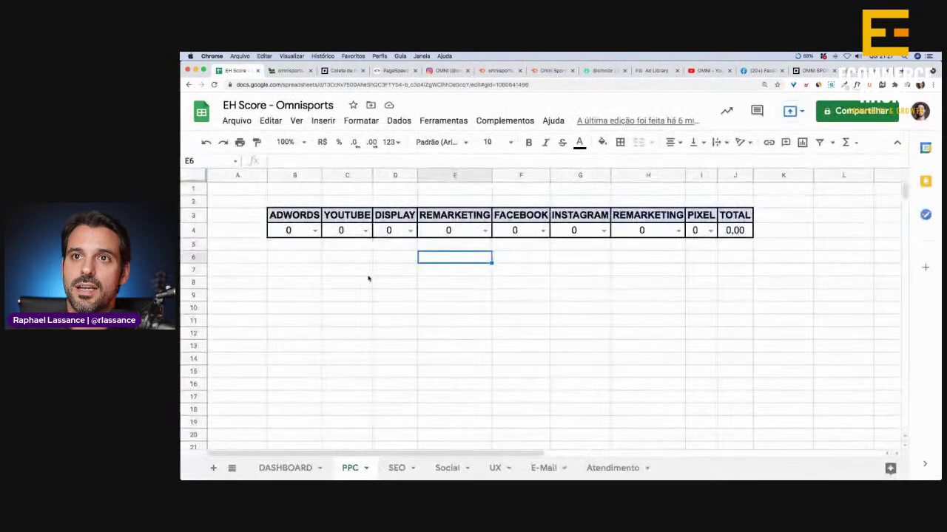
{"action": "left_click", "coordinate": [543, 232]}
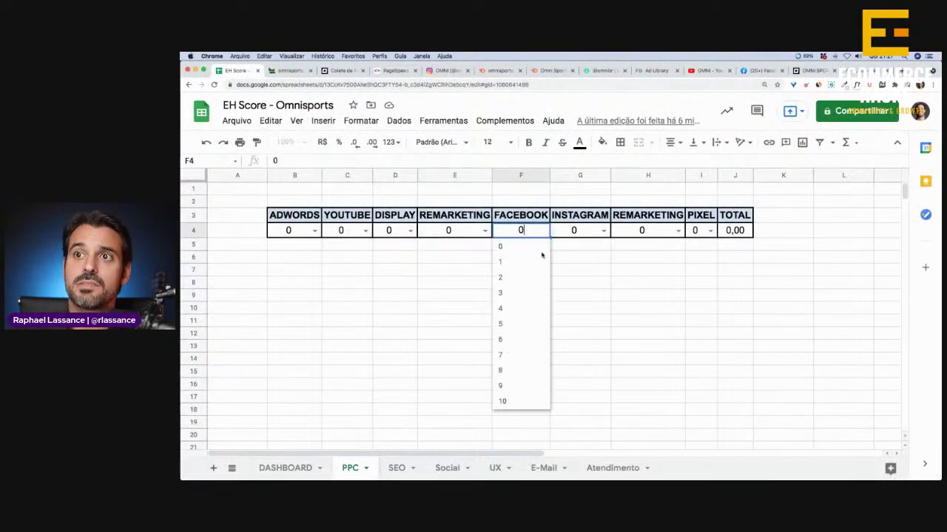
{"action": "left_click", "coordinate": [501, 355]}
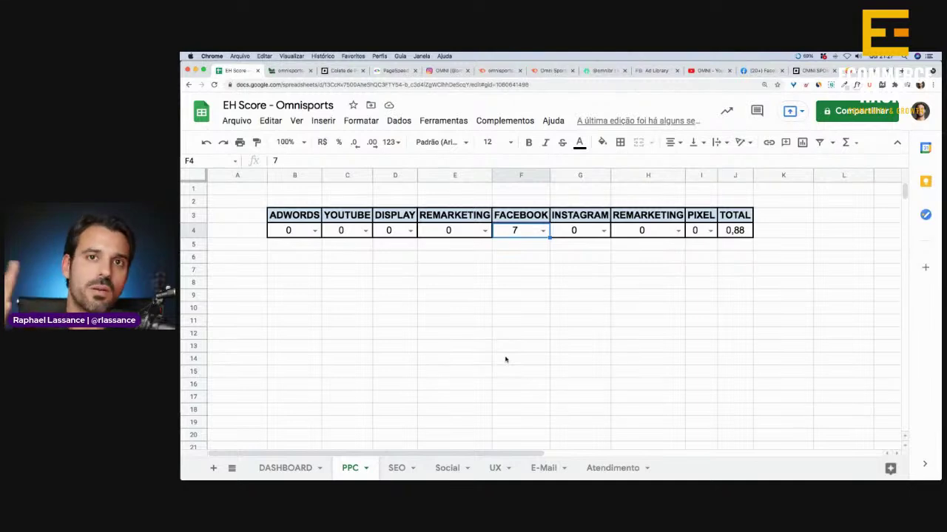
Recheck the OMNI Sports ads in the Facebook Ad Library, including the first ad's additional options
{"action": "left_click", "coordinate": [762, 70]}
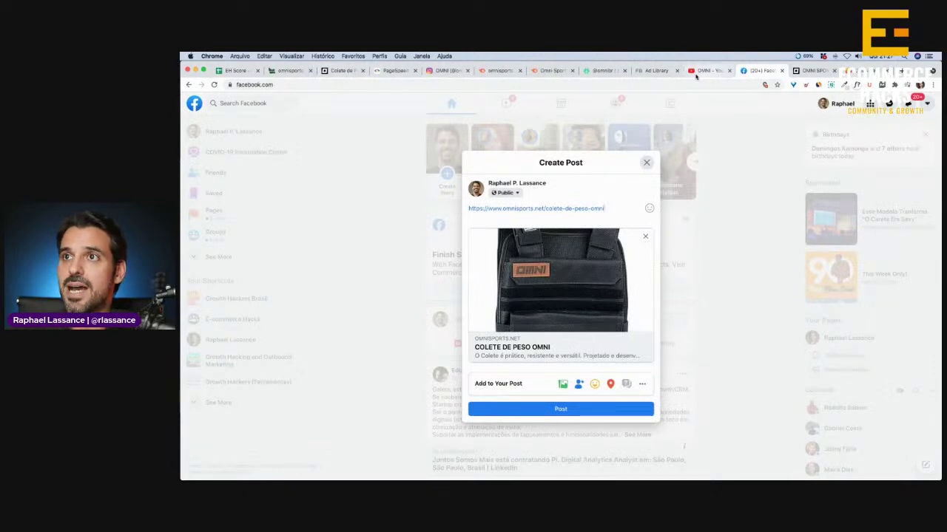
{"action": "left_click", "coordinate": [652, 71]}
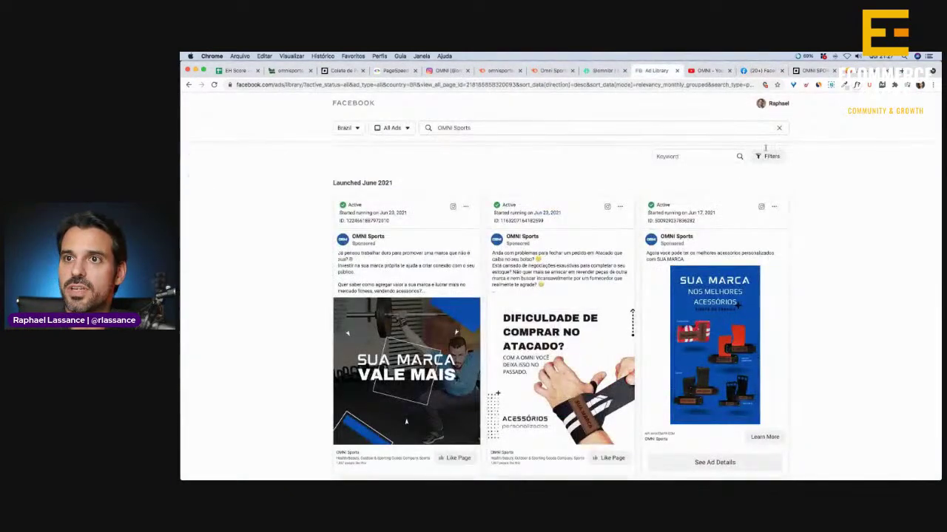
{"action": "left_click", "coordinate": [467, 208]}
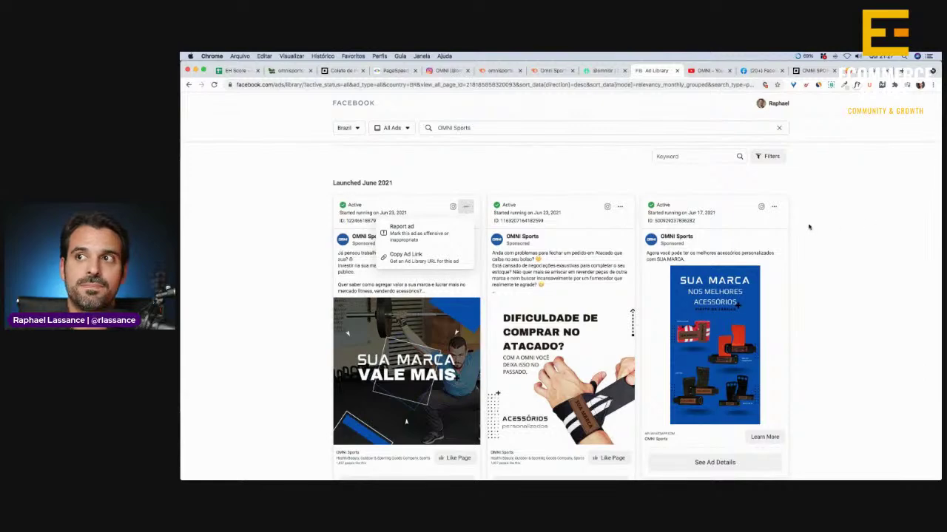
{"action": "scroll", "coordinate": [839, 245], "scroll_direction": "down", "scroll_amount": 3}
{"action": "scroll", "coordinate": [839, 244], "scroll_direction": "up", "scroll_amount": 3}
{"action": "scroll", "coordinate": [840, 247], "scroll_direction": "down", "scroll_amount": 2}
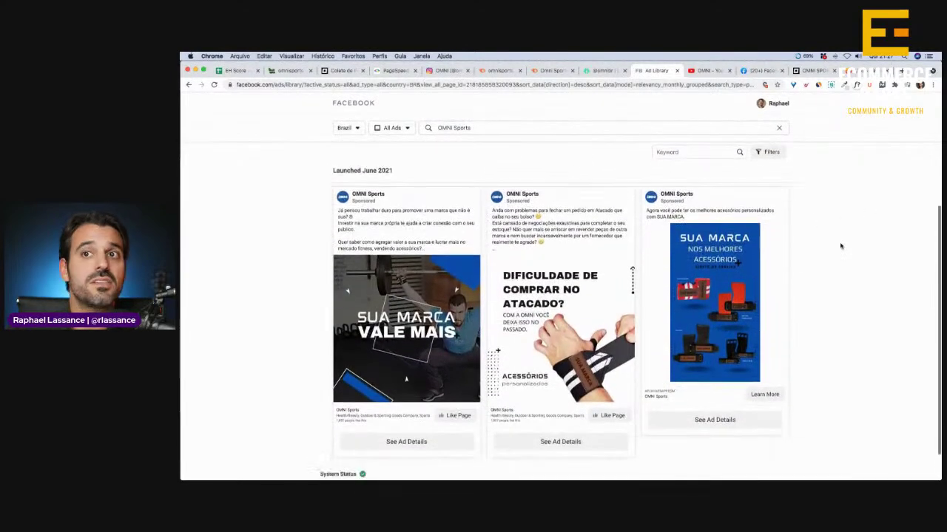
Look through the rest of the uol.com.br home page for its advertising spaces, down to the footer
{"action": "scroll", "coordinate": [840, 246], "scroll_direction": "up", "scroll_amount": 2}
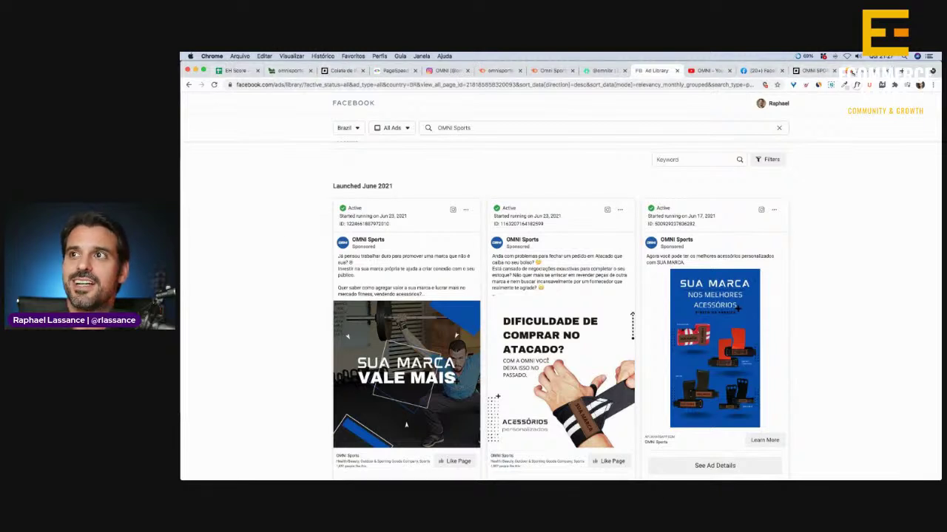
{"action": "left_click", "coordinate": [862, 70]}
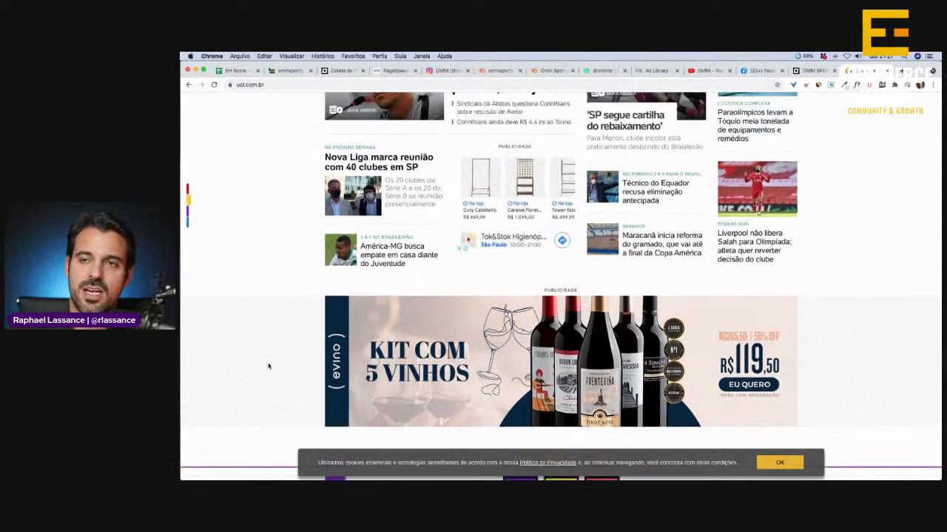
{"action": "scroll", "coordinate": [264, 360], "scroll_direction": "down", "scroll_amount": 4}
{"action": "scroll", "coordinate": [264, 360], "scroll_direction": "down", "scroll_amount": 10}
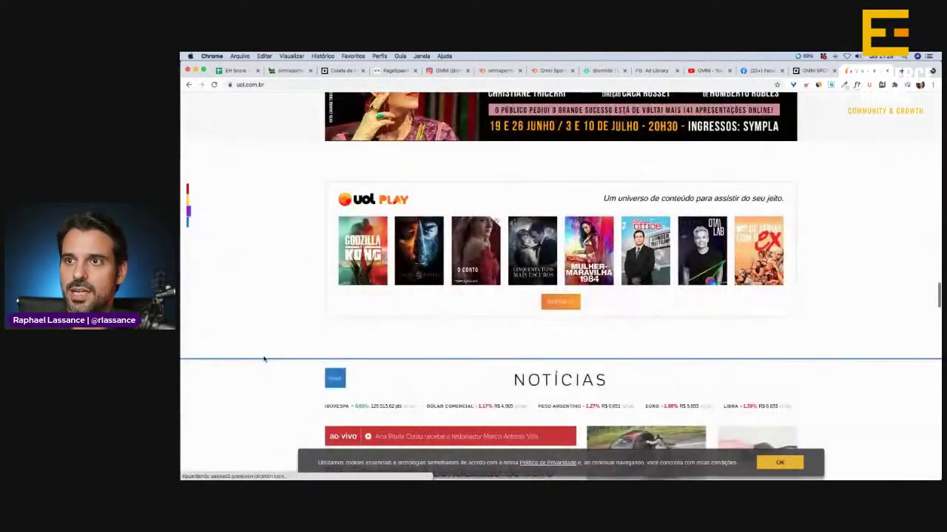
{"action": "scroll", "coordinate": [264, 360], "scroll_direction": "down", "scroll_amount": 8}
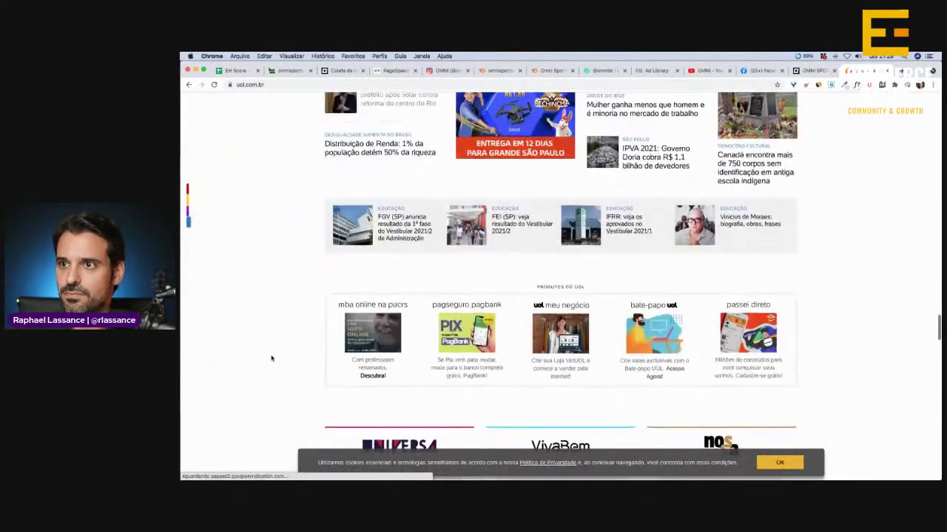
{"action": "scroll", "coordinate": [264, 357], "scroll_direction": "down", "scroll_amount": 10}
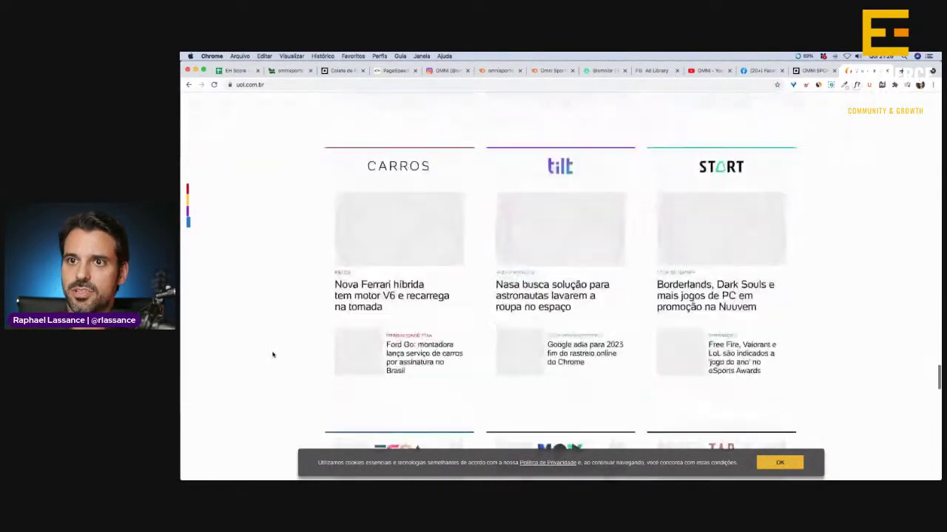
{"action": "scroll", "coordinate": [268, 352], "scroll_direction": "down", "scroll_amount": 10}
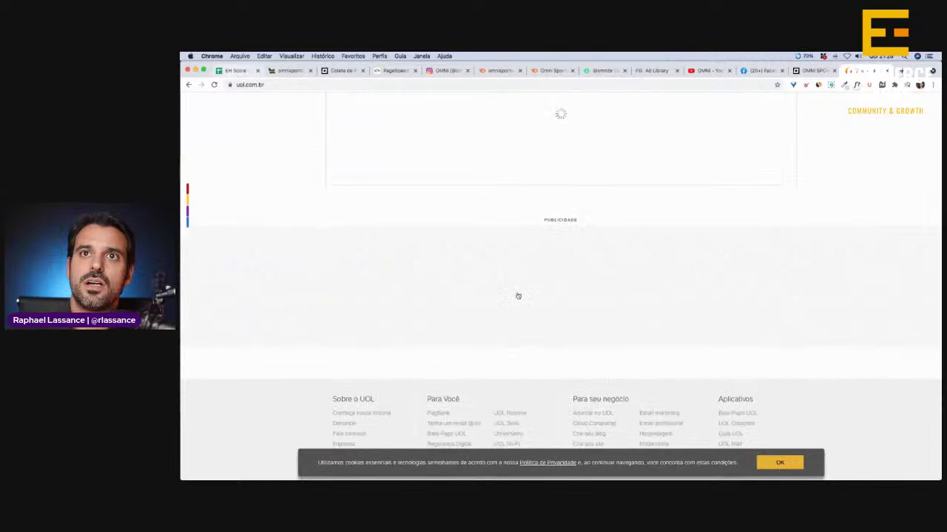
Set the Facebook score to 0 and the Instagram score to 7 in the spreadsheet's PPC sheet
{"action": "left_click", "coordinate": [248, 71]}
{"action": "left_click", "coordinate": [543, 231]}
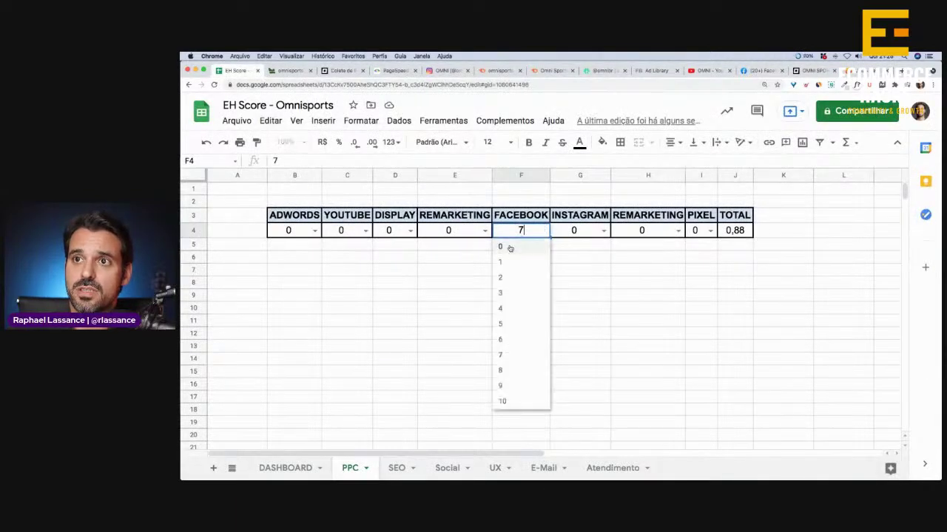
{"action": "left_click", "coordinate": [510, 250]}
{"action": "left_click", "coordinate": [604, 231]}
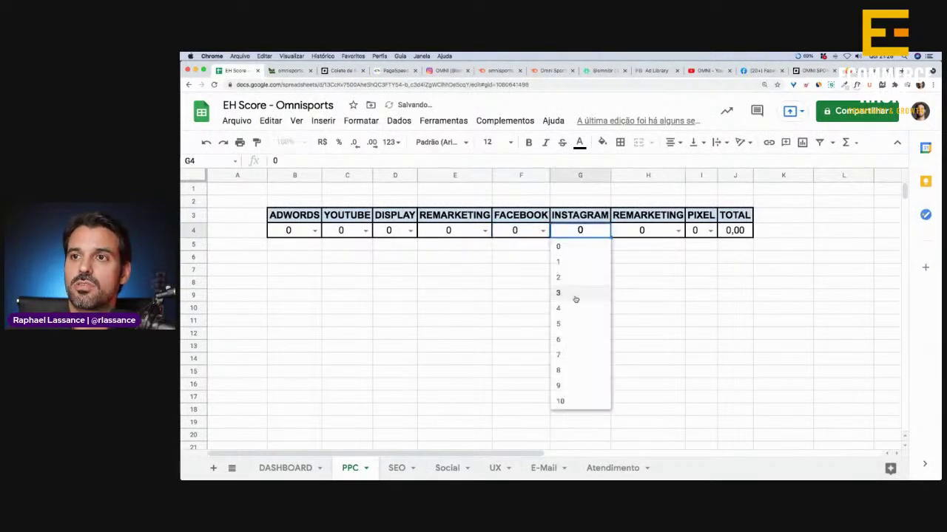
{"action": "left_click", "coordinate": [569, 355]}
{"action": "left_click", "coordinate": [659, 296]}
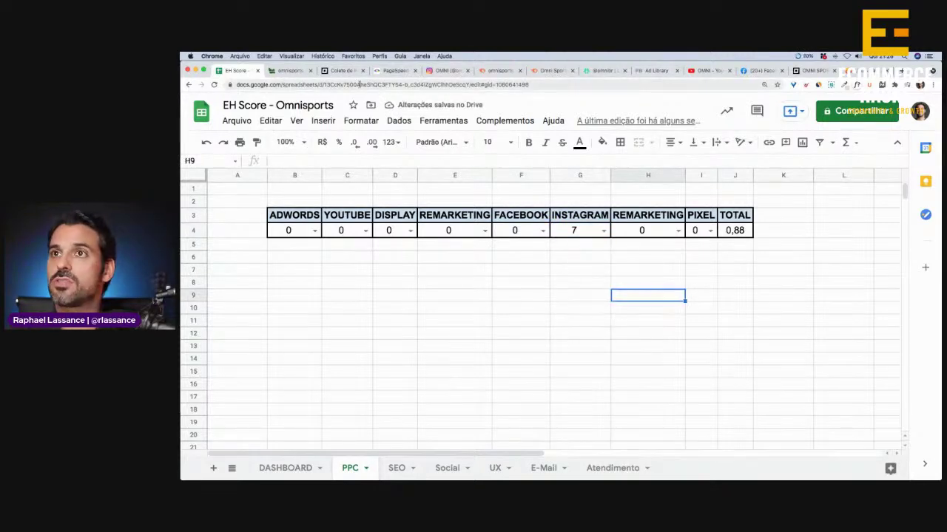
Check the OMNI Sports home page with Facebook Pixel Helper, and view the Camiseta Exclusiva OMNI product page
{"action": "left_click", "coordinate": [327, 70]}
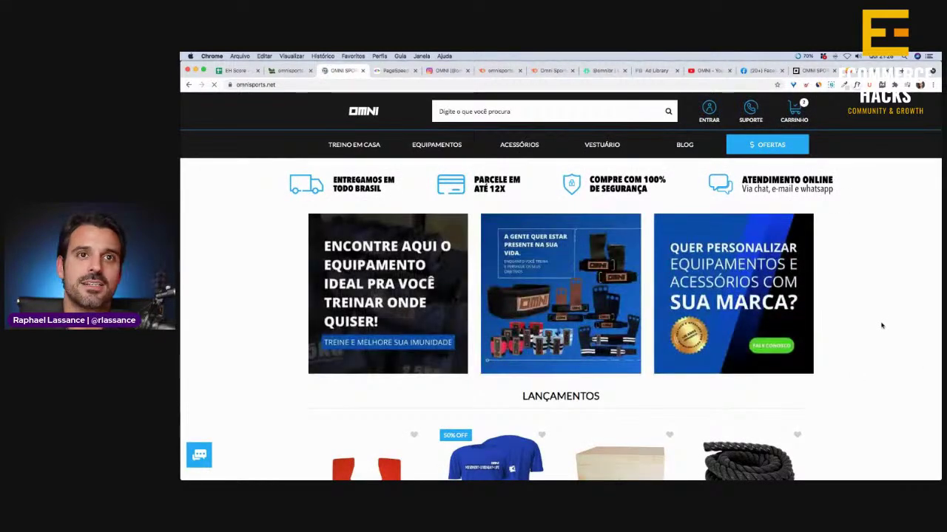
{"action": "left_click", "coordinate": [894, 86]}
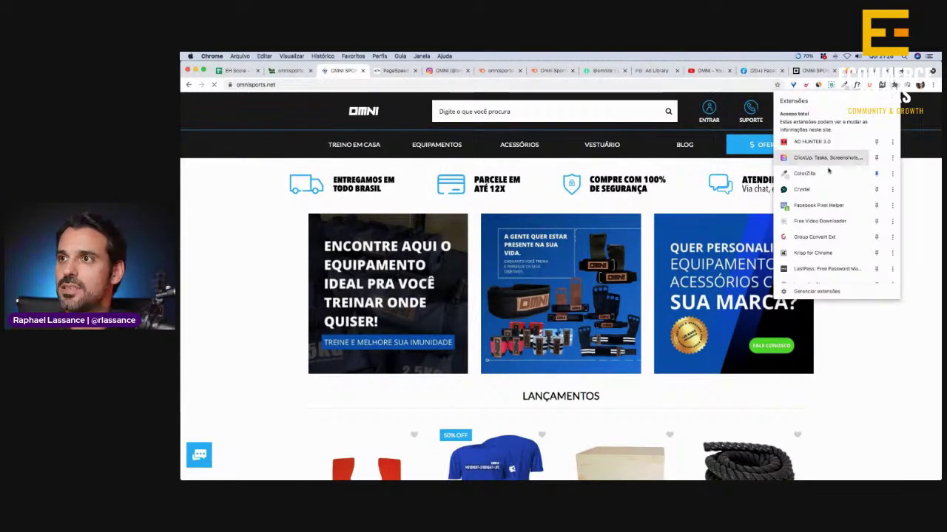
{"action": "left_click", "coordinate": [816, 205]}
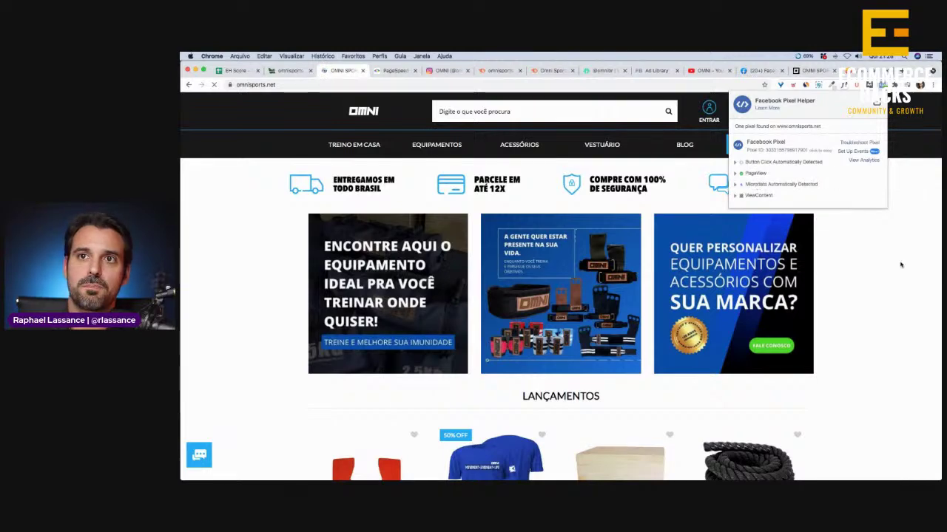
{"action": "left_click", "coordinate": [836, 268]}
{"action": "scroll", "coordinate": [837, 251], "scroll_direction": "down", "scroll_amount": 5}
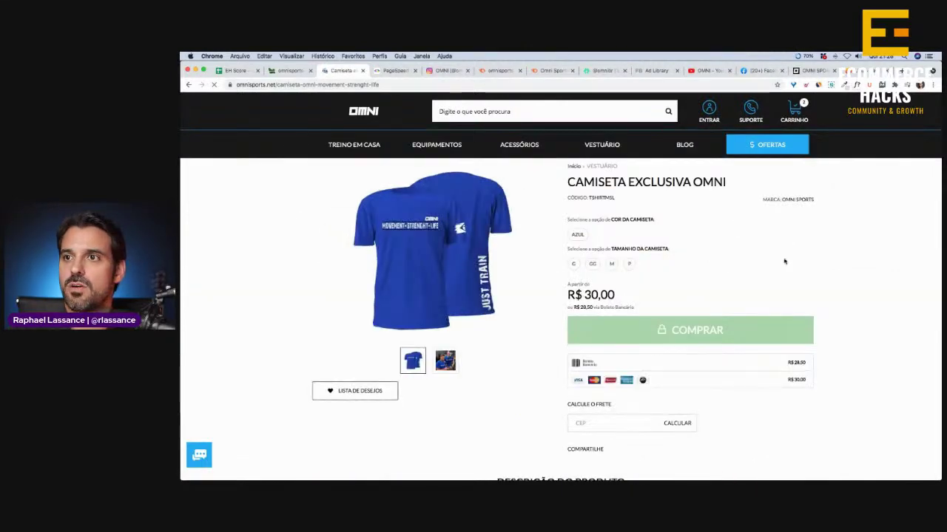
Open the store's cart, minimize the chat, and inspect the PageView and Microdata events in Facebook Pixel Helper
{"action": "mouse_move", "coordinate": [796, 114]}
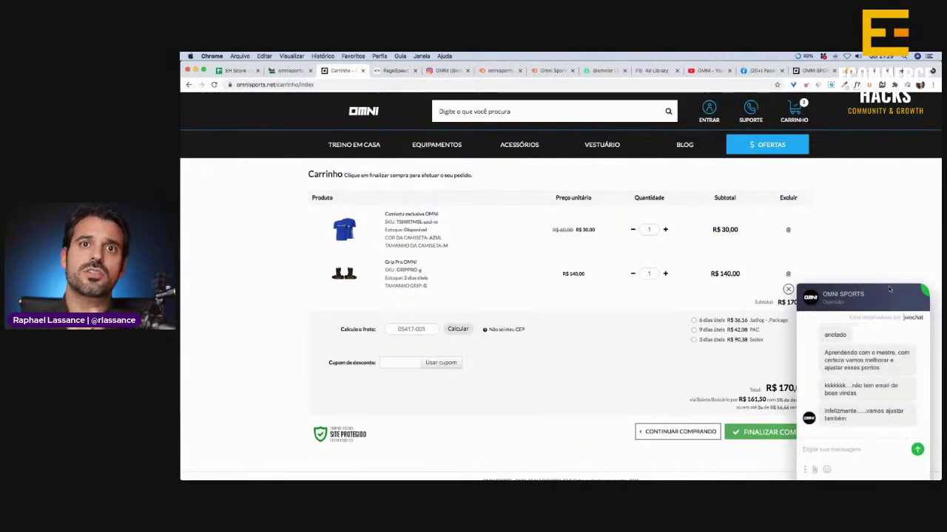
{"action": "left_click", "coordinate": [789, 290]}
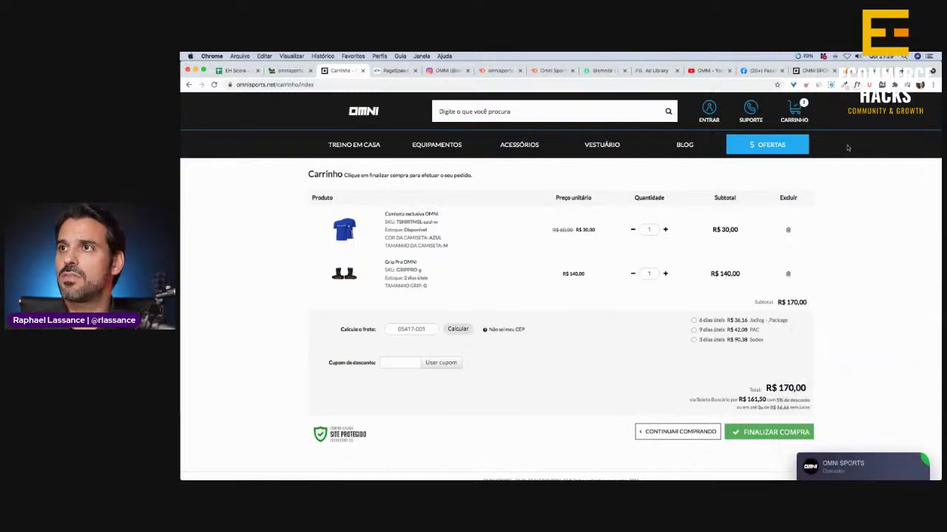
{"action": "left_click", "coordinate": [895, 85]}
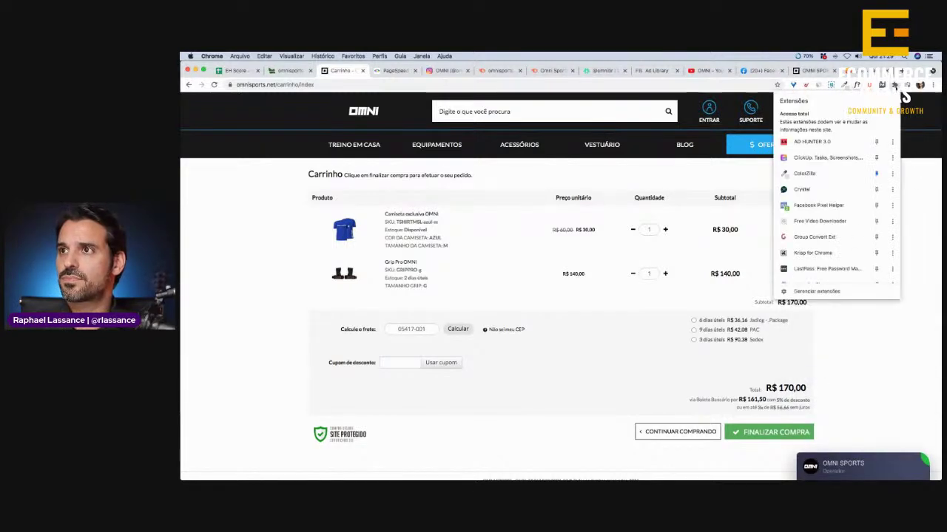
{"action": "left_click", "coordinate": [825, 223]}
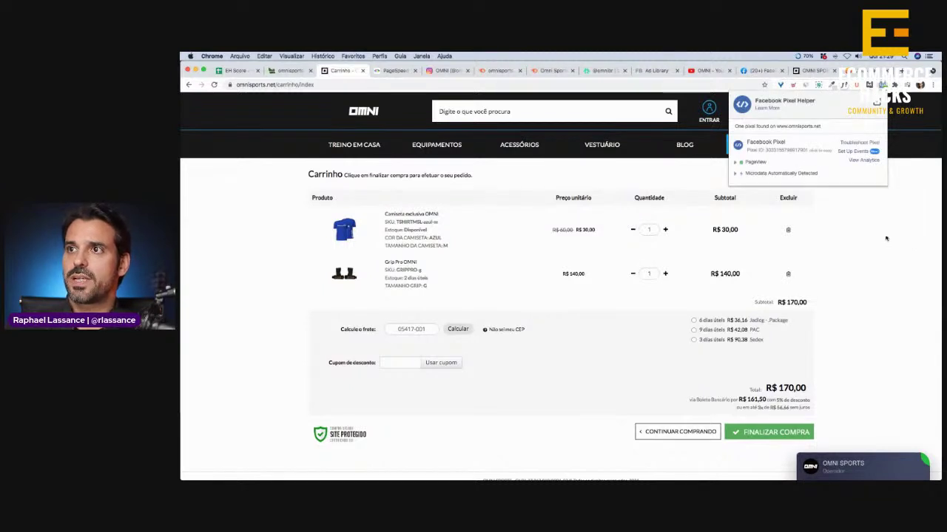
{"action": "left_click", "coordinate": [740, 163]}
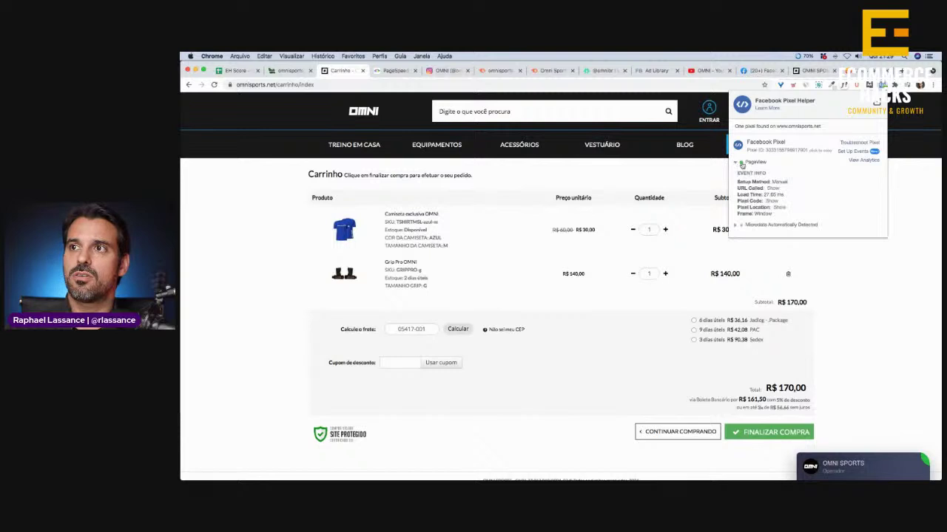
{"action": "left_click", "coordinate": [736, 226]}
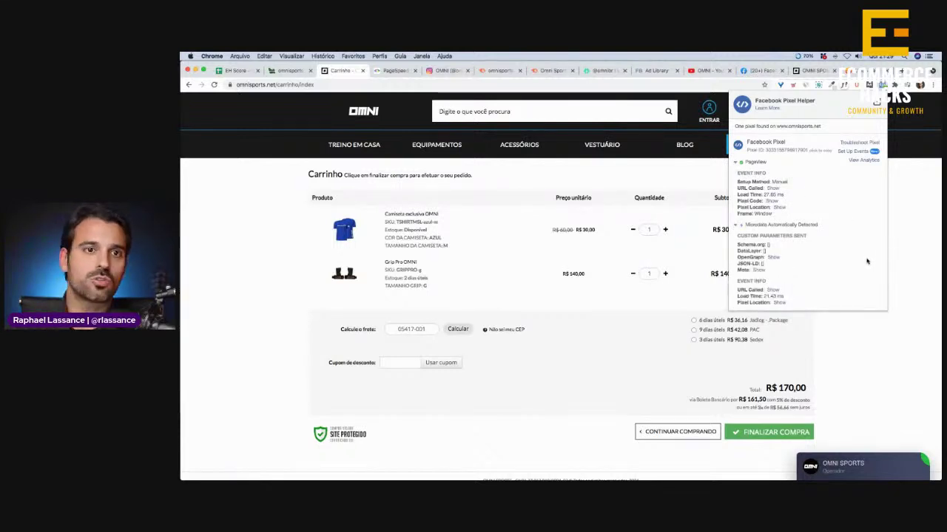
{"action": "left_click", "coordinate": [908, 259]}
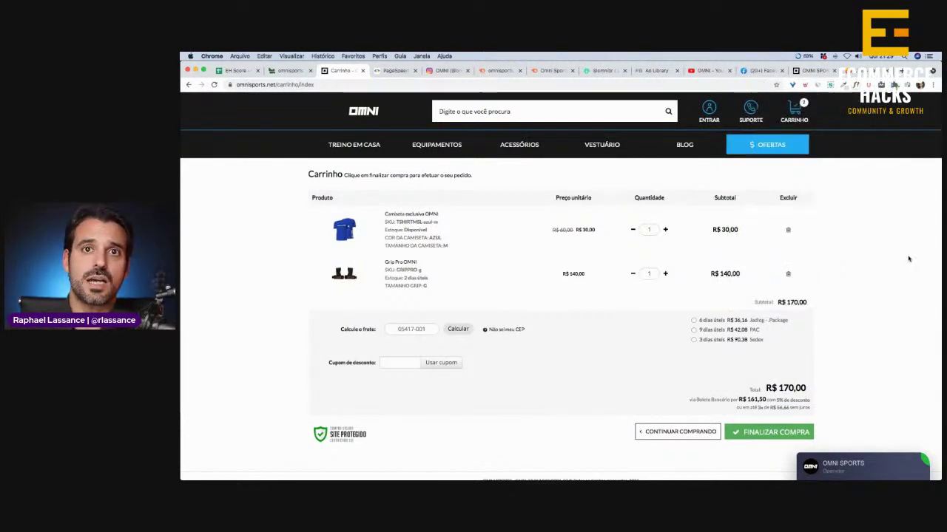
Proceed from the cart to checkout and check the PageView event's details in Facebook Pixel Helper
{"action": "left_click", "coordinate": [773, 432]}
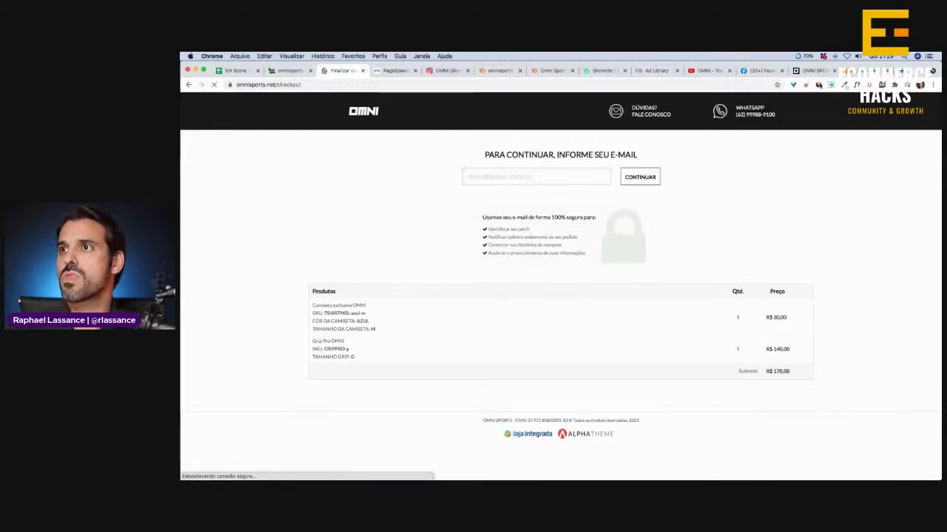
{"action": "left_click", "coordinate": [895, 85]}
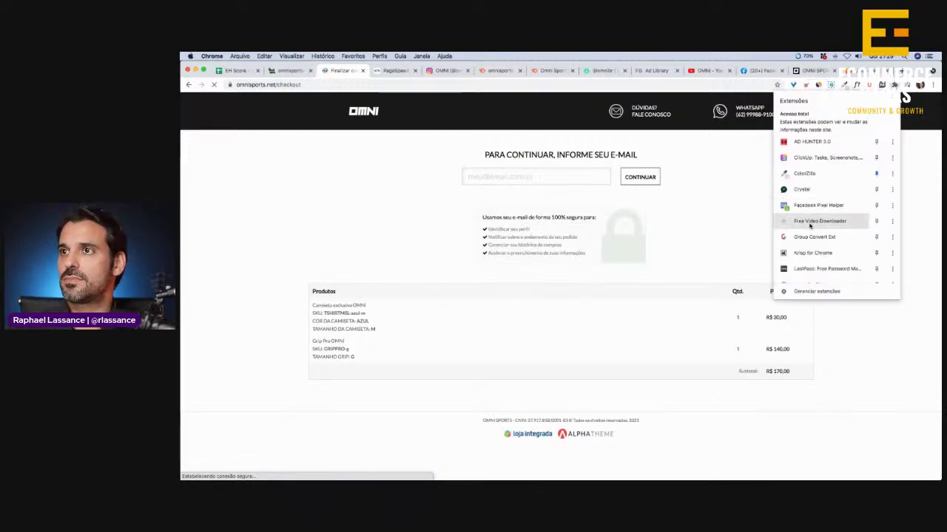
{"action": "left_click", "coordinate": [814, 206]}
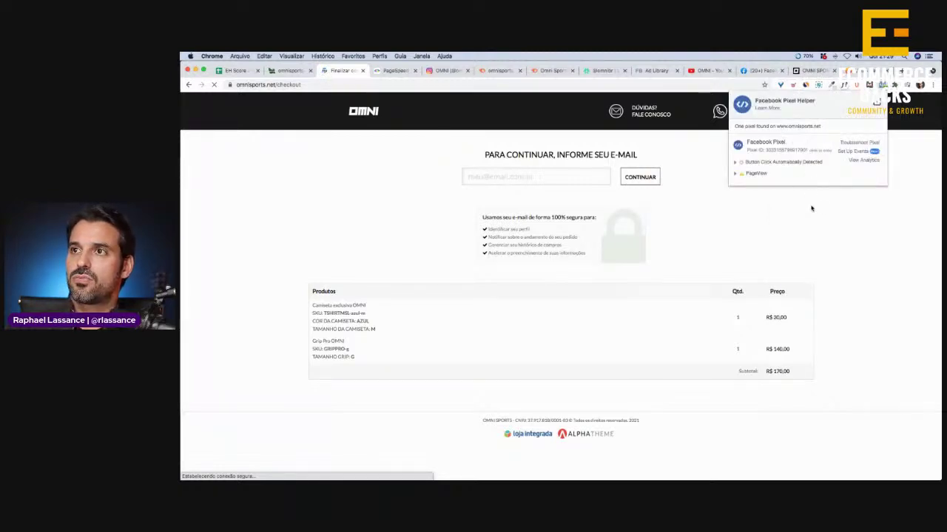
{"action": "left_click", "coordinate": [738, 176]}
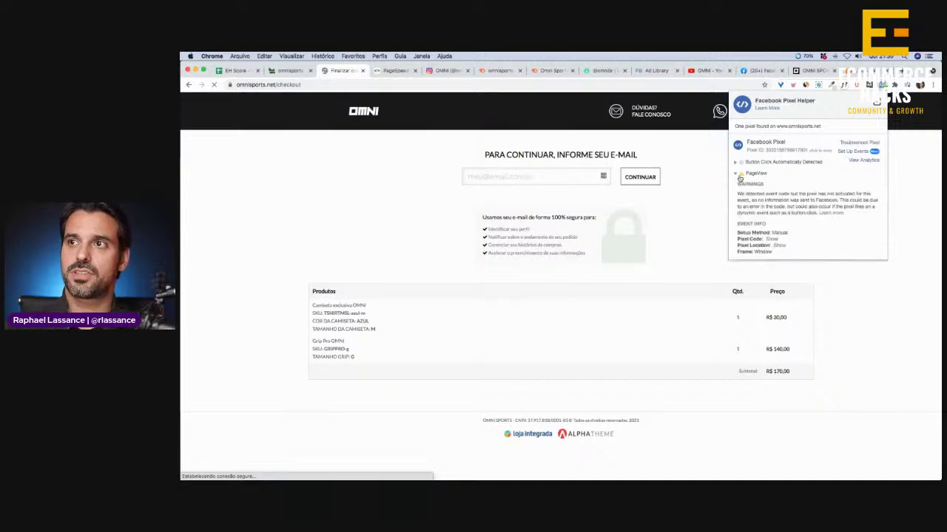
{"action": "left_click", "coordinate": [735, 176]}
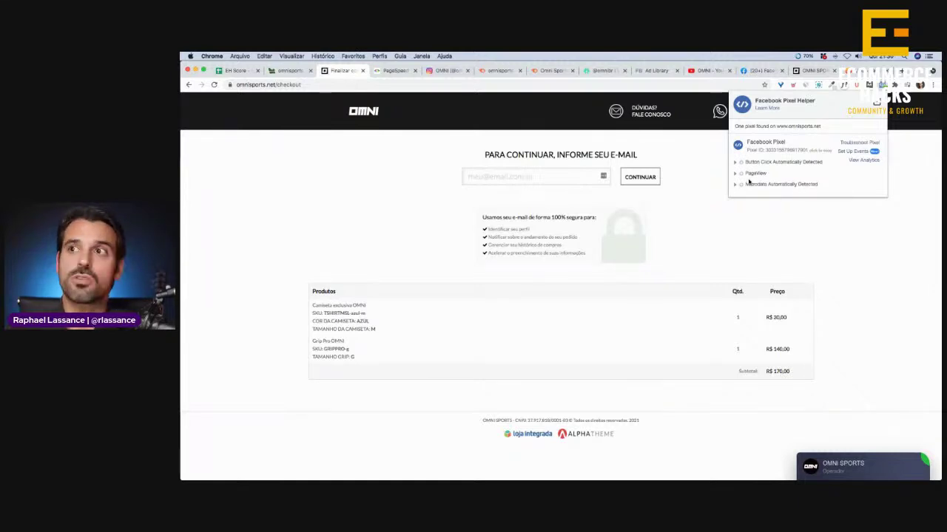
Examine the checkout page's Button Click, PageView and Microdata event details in Facebook Pixel Helper
{"action": "left_click", "coordinate": [736, 163]}
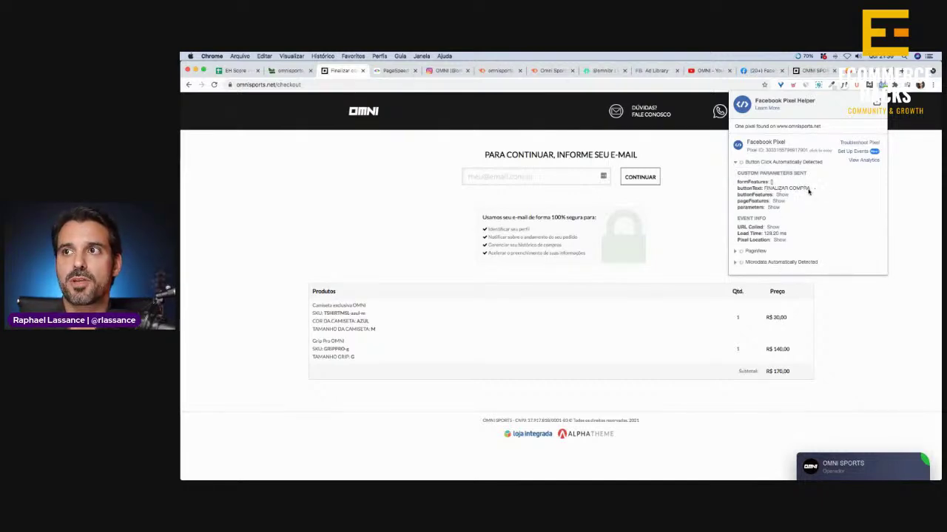
{"action": "left_click_drag", "start_coordinate": [766, 187], "coordinate": [809, 188]}
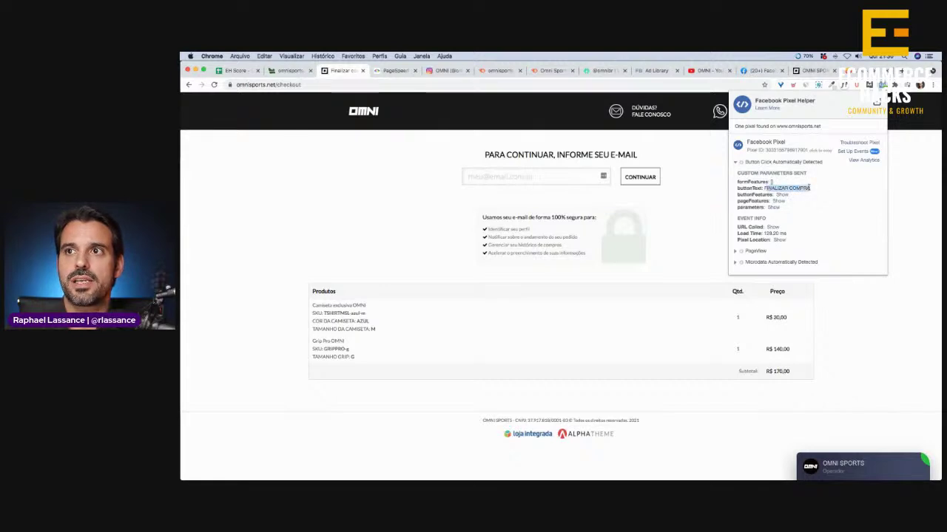
{"action": "left_click", "coordinate": [735, 251]}
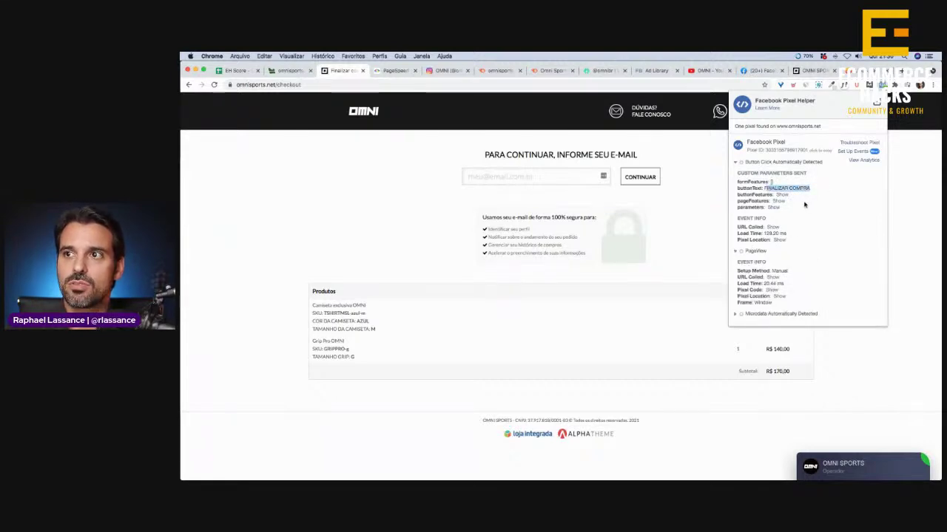
{"action": "left_click", "coordinate": [736, 314]}
{"action": "scroll", "coordinate": [824, 255], "scroll_direction": "down", "scroll_amount": 2}
{"action": "scroll", "coordinate": [824, 255], "scroll_direction": "down", "scroll_amount": 1}
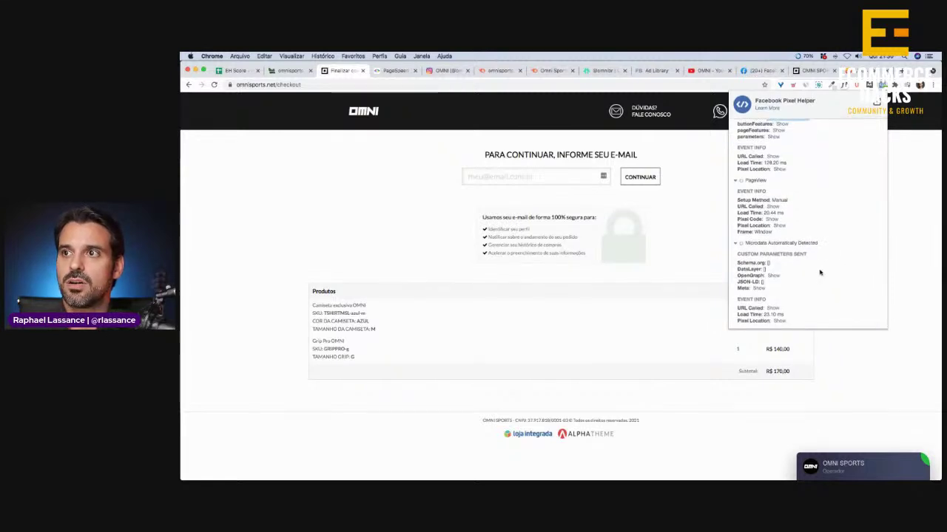
{"action": "key", "text": "Escape"}
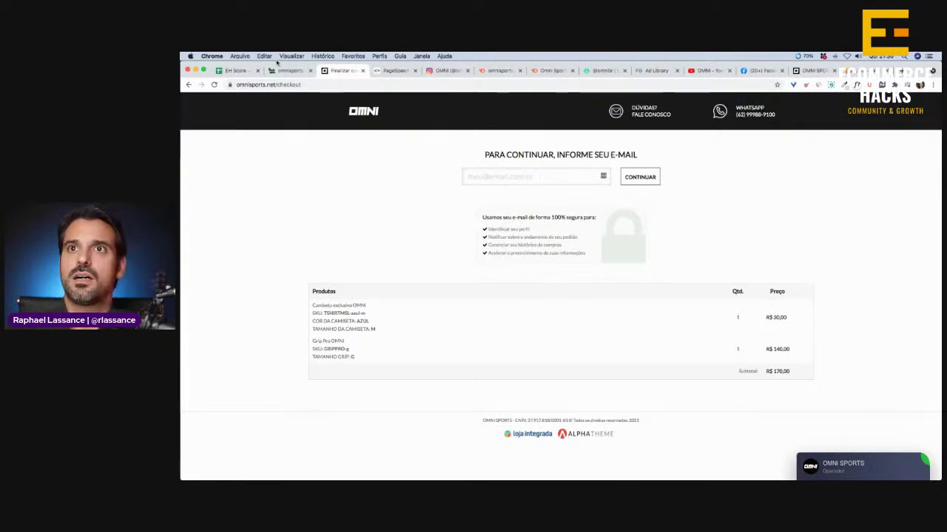
Set the Pixel score to 6 in the spreadsheet's PPC sheet
{"action": "left_click", "coordinate": [234, 70]}
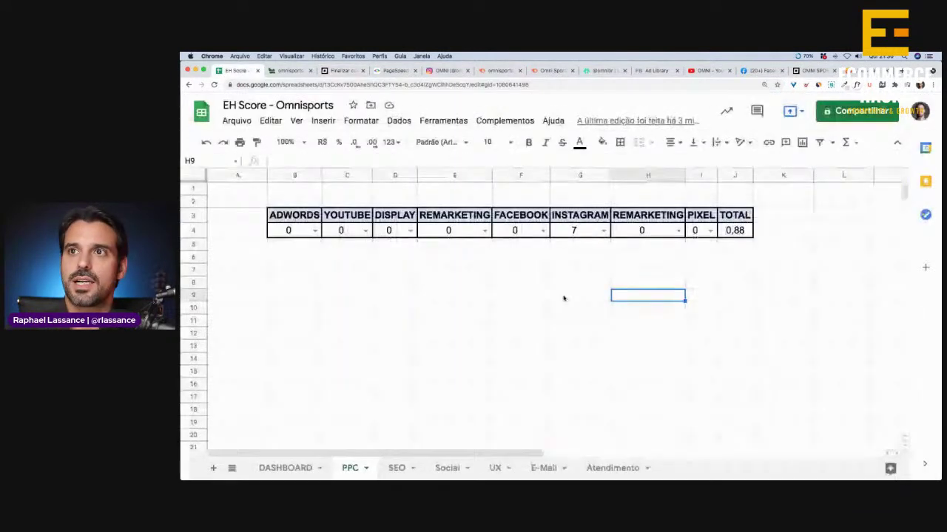
{"action": "left_click", "coordinate": [711, 231]}
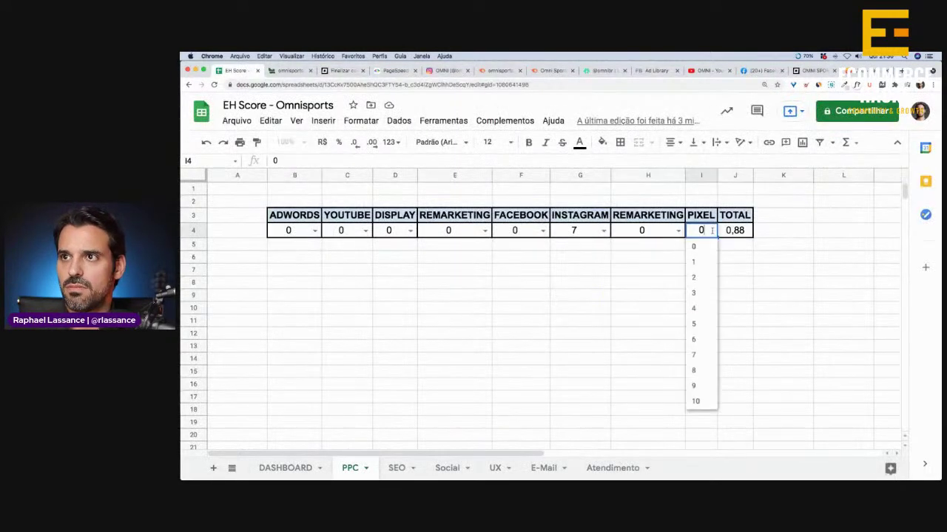
{"action": "left_click", "coordinate": [694, 342]}
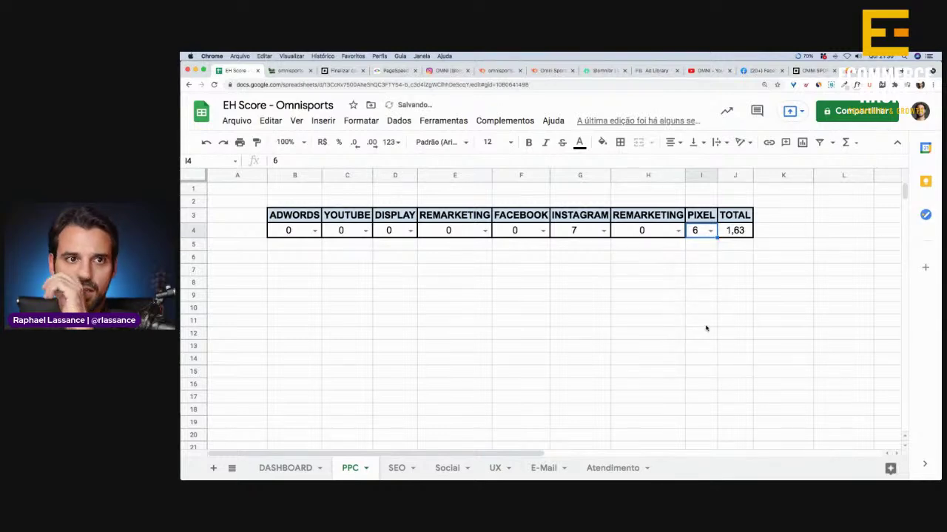
Load the OMNI store's home page from the checkout page and enable Google Tag Assistant Legacy for it
{"action": "left_click", "coordinate": [811, 72]}
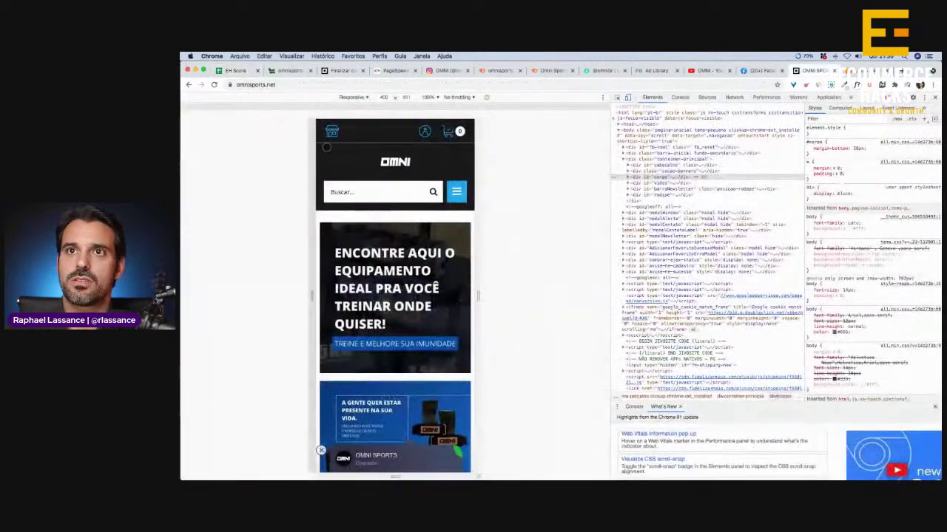
{"action": "left_click", "coordinate": [341, 70]}
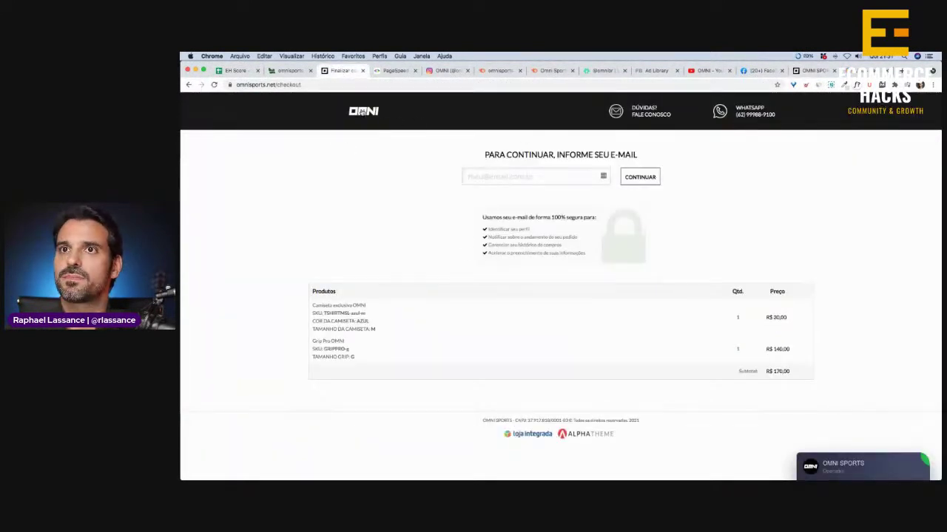
{"action": "left_click", "coordinate": [894, 84]}
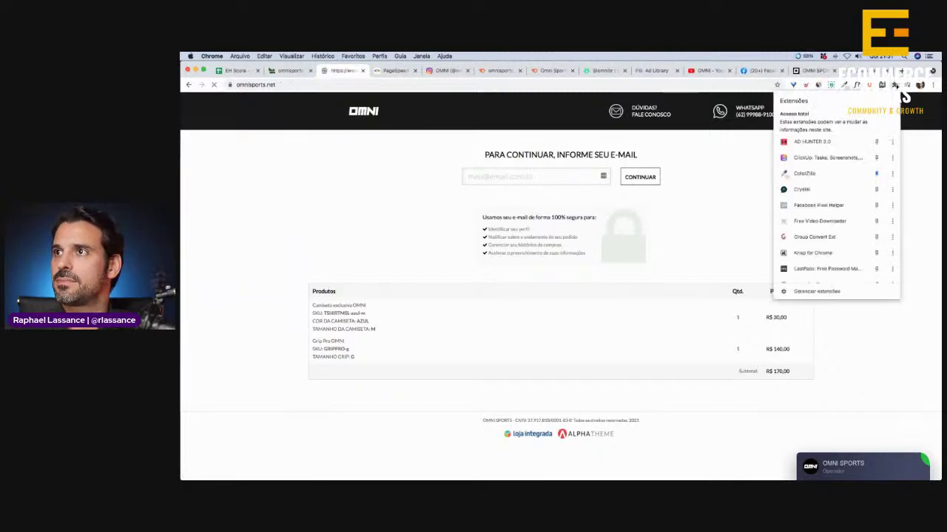
{"action": "left_click", "coordinate": [297, 194]}
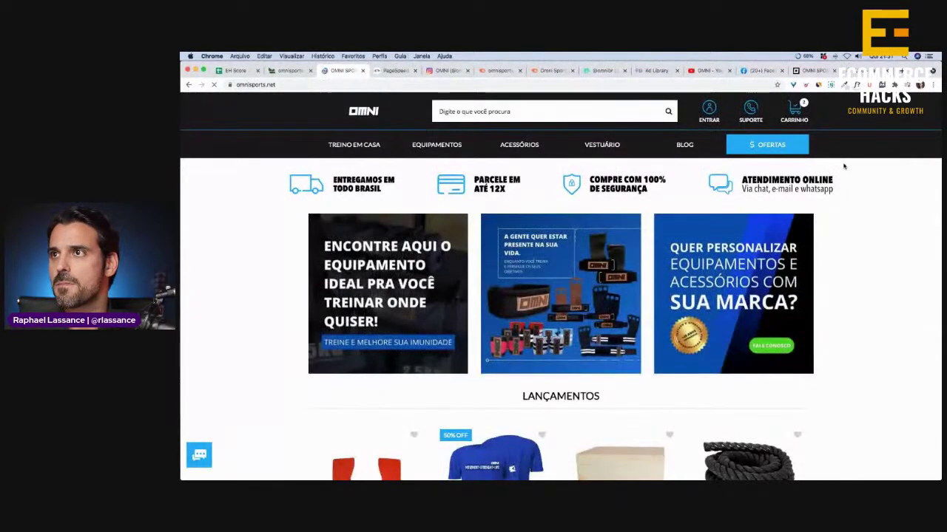
{"action": "left_click", "coordinate": [895, 85]}
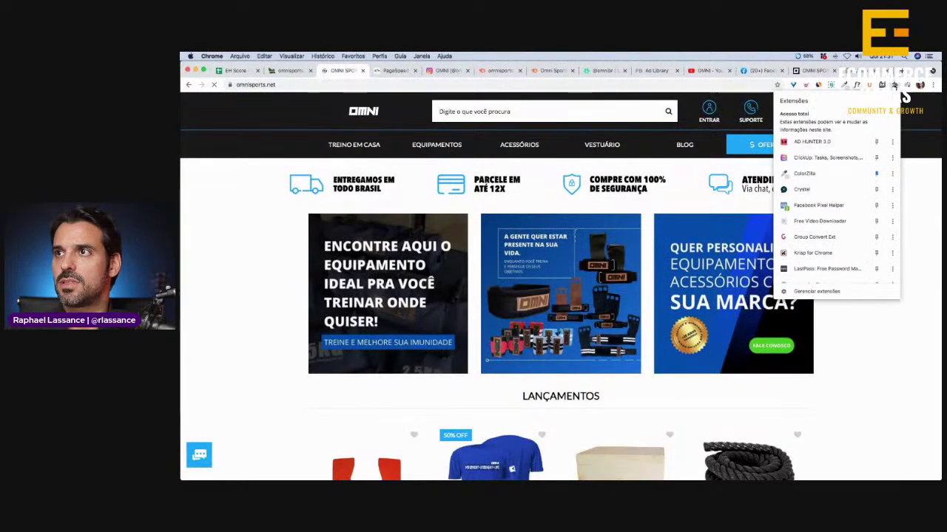
{"action": "scroll", "coordinate": [814, 216], "scroll_direction": "down", "scroll_amount": 5}
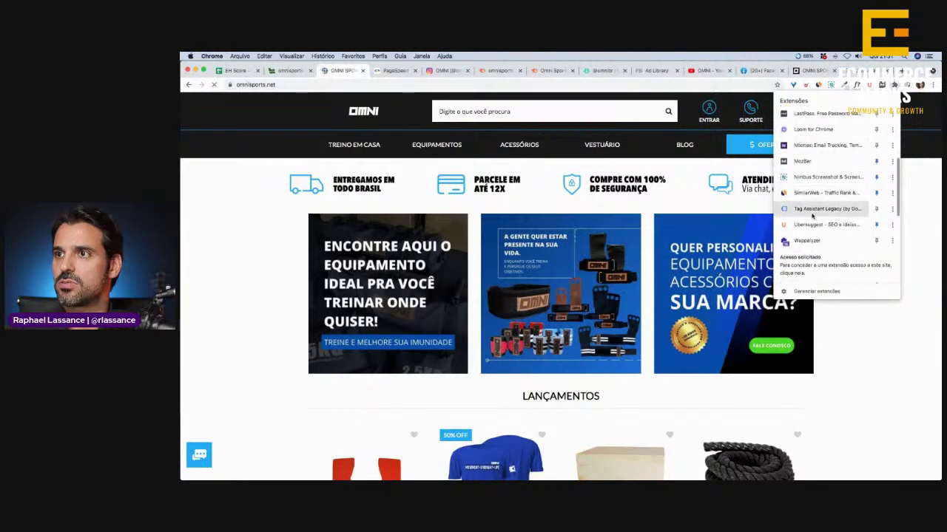
{"action": "left_click", "coordinate": [812, 213]}
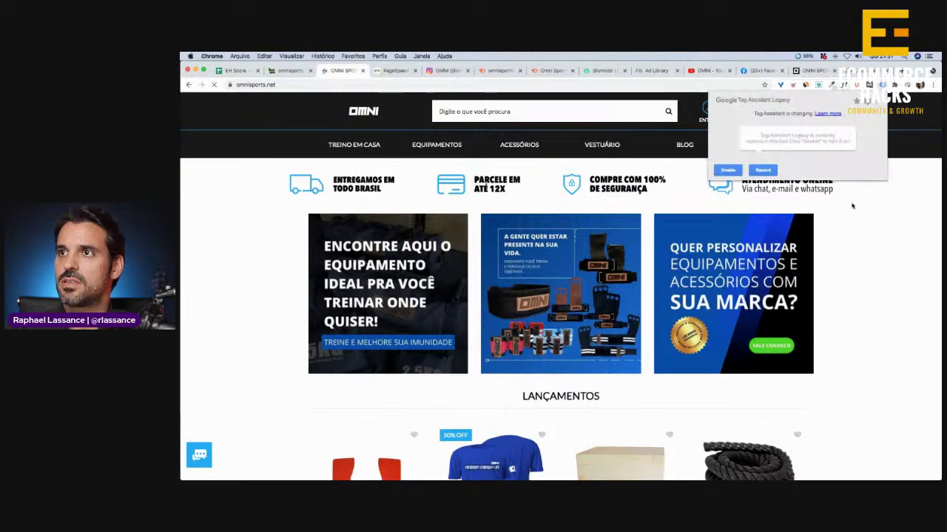
{"action": "left_click", "coordinate": [728, 170]}
{"action": "left_click", "coordinate": [291, 55]}
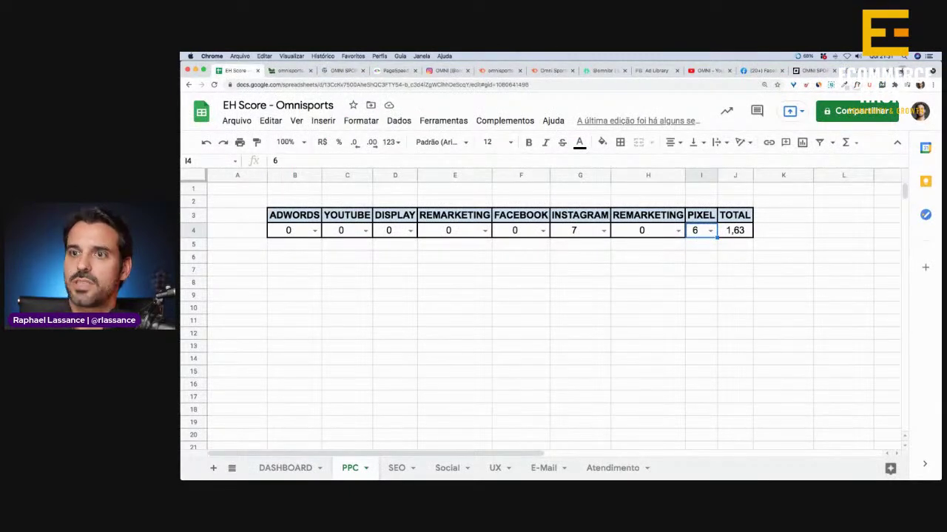
Open google.com in a new browser tab and return to the store's reloading home page
{"action": "left_click", "coordinate": [901, 71]}
{"action": "type", "text": "google."}
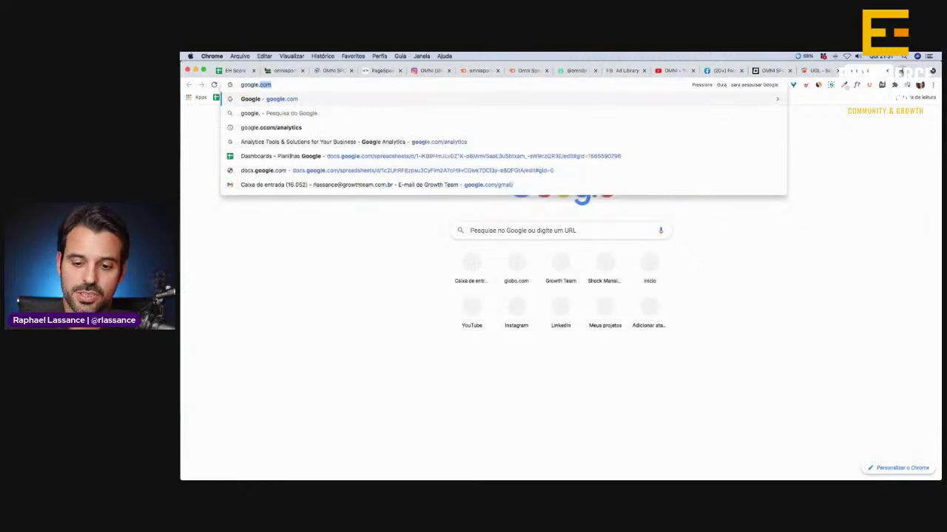
{"action": "key", "text": "Return"}
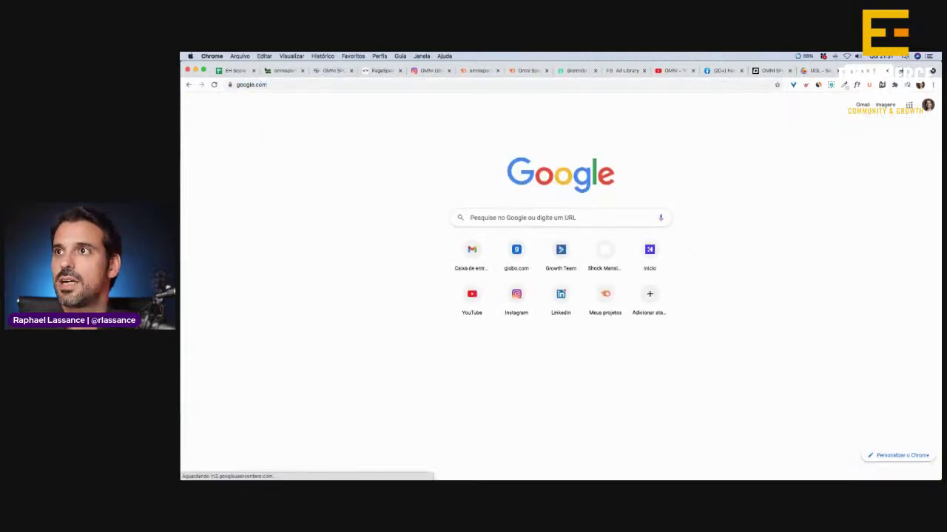
{"action": "left_click", "coordinate": [334, 71]}
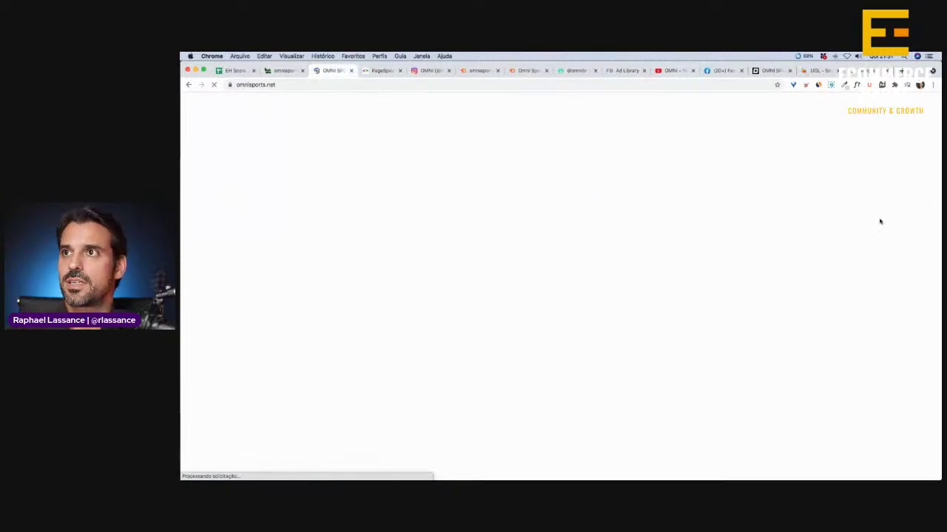
Look through the UOL home page for display ads and accept its cookie notice
{"action": "left_click", "coordinate": [814, 72]}
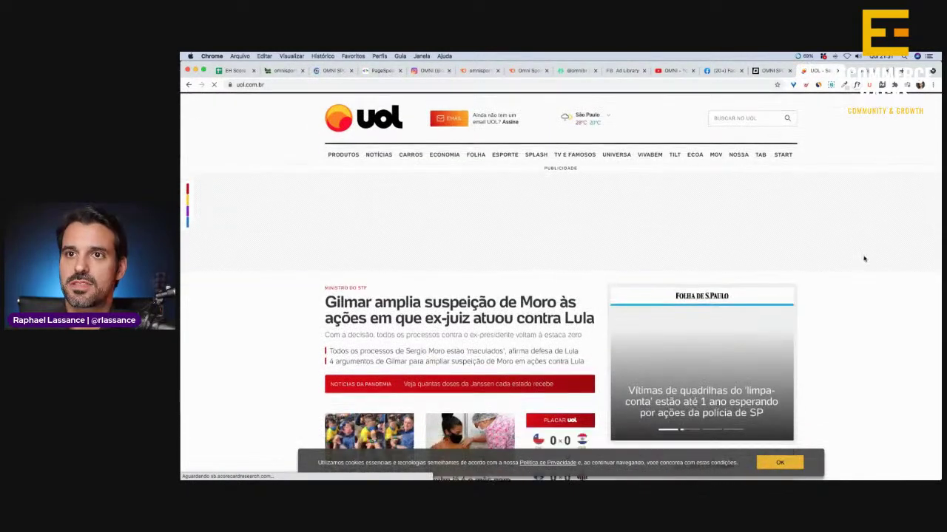
{"action": "scroll", "coordinate": [864, 258], "scroll_direction": "down", "scroll_amount": 3}
{"action": "scroll", "coordinate": [864, 259], "scroll_direction": "down", "scroll_amount": 10}
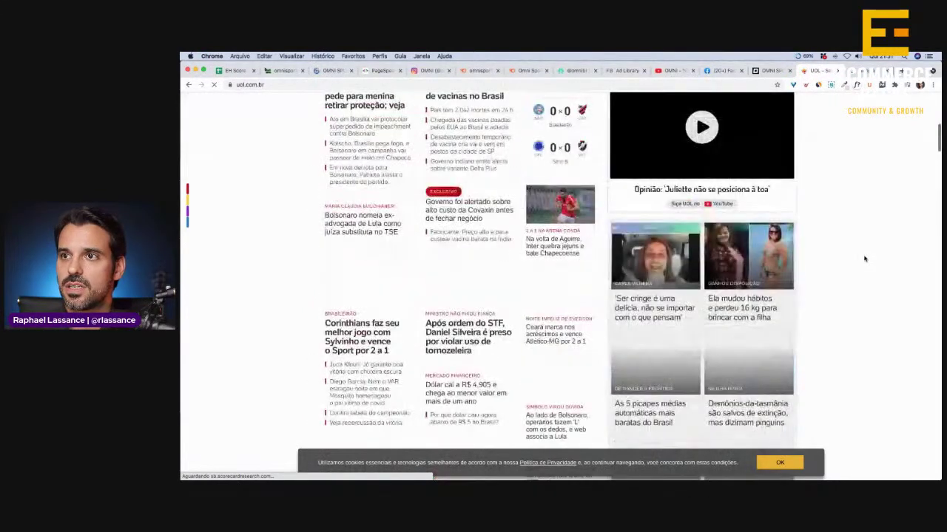
{"action": "scroll", "coordinate": [863, 258], "scroll_direction": "down", "scroll_amount": 4}
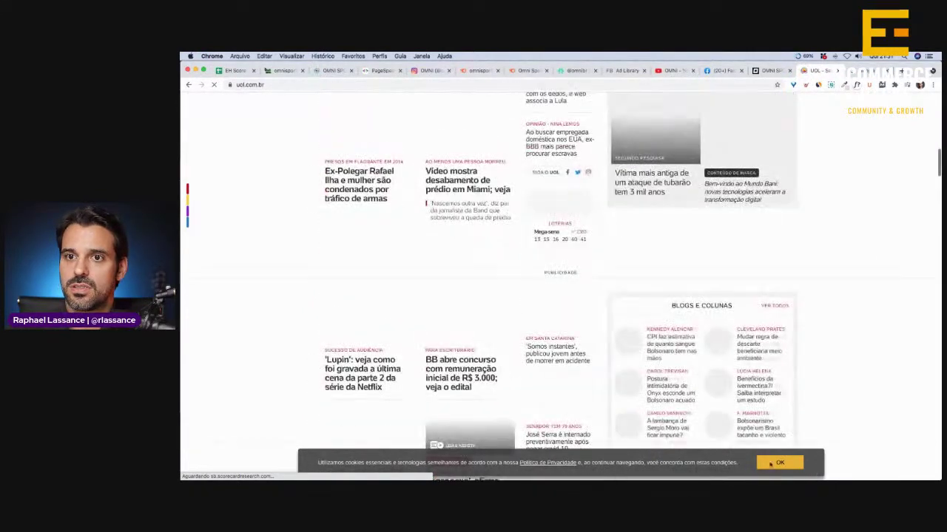
{"action": "left_click", "coordinate": [780, 464]}
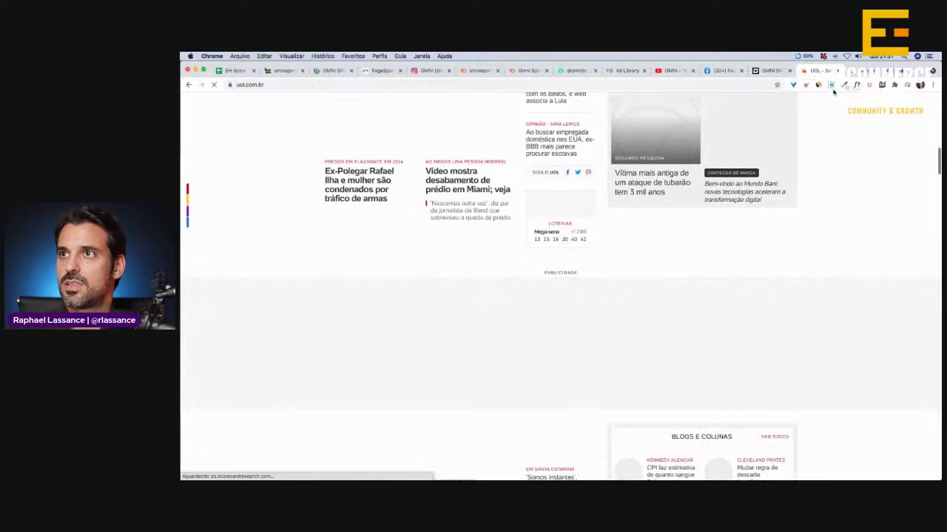
Close the open Facebook, PageSpeed and omnisports analysis pages, leaving Facebook without saving changes
{"action": "left_click", "coordinate": [741, 71]}
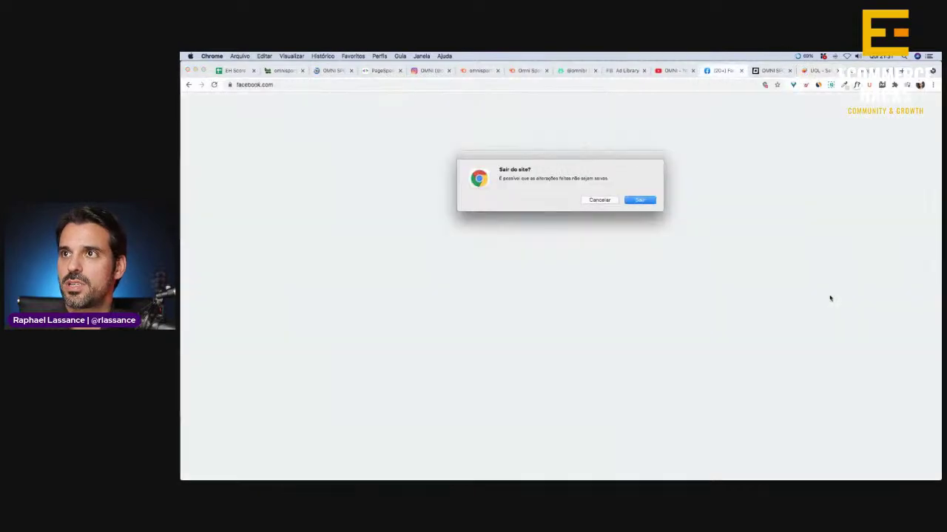
{"action": "left_click", "coordinate": [639, 202]}
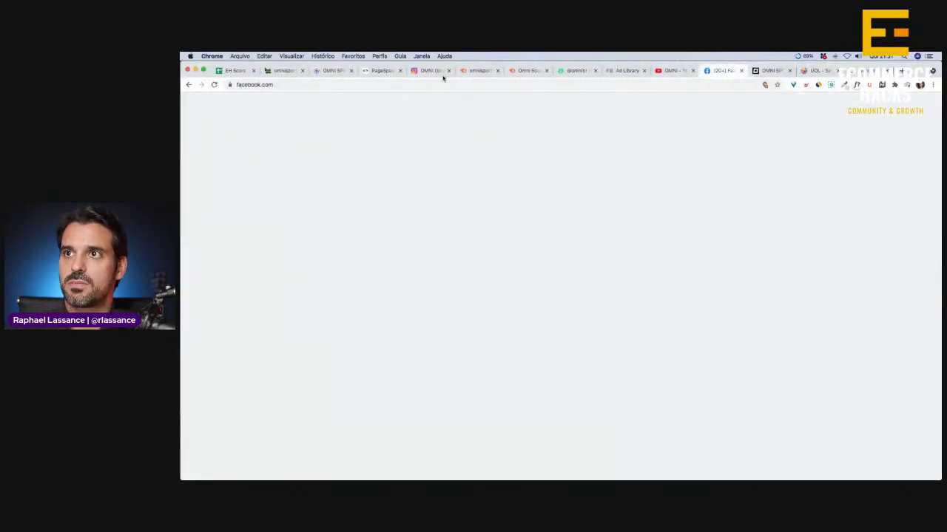
{"action": "key", "text": "super+alt+i"}
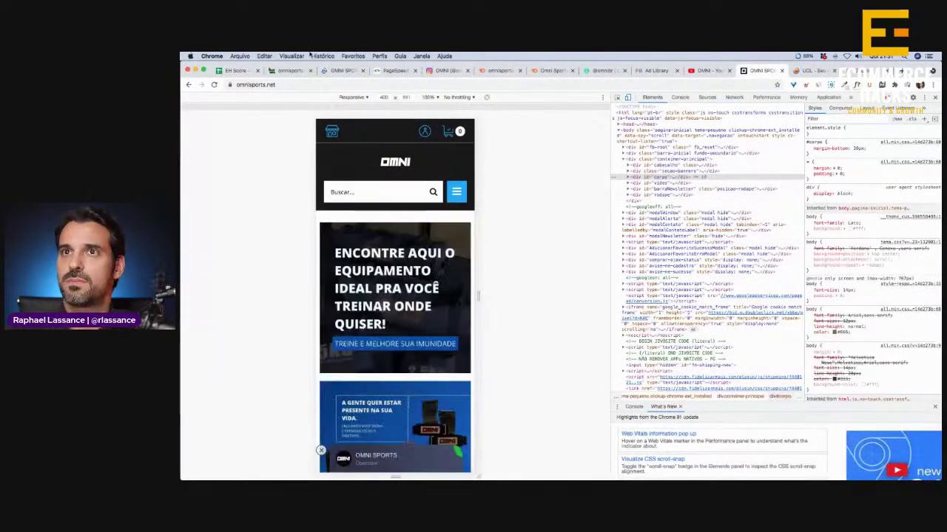
{"action": "left_click", "coordinate": [340, 70]}
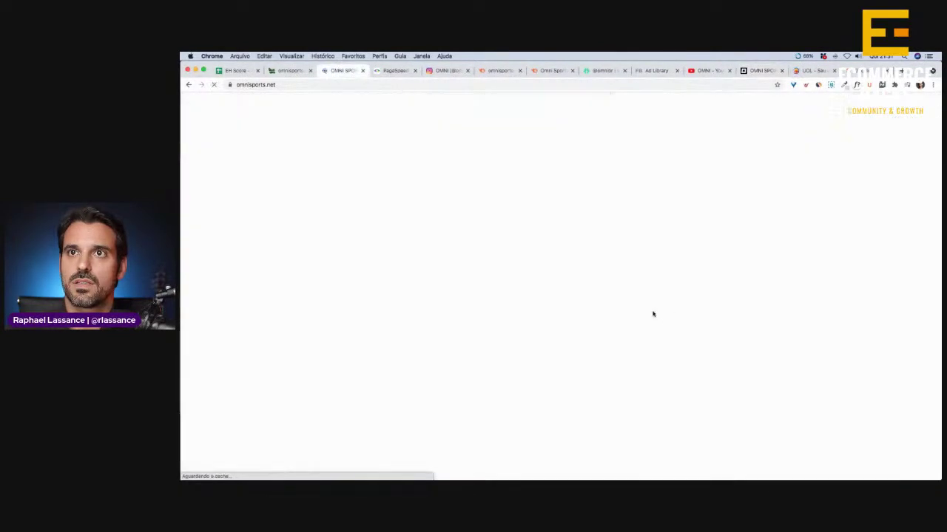
{"action": "left_click", "coordinate": [414, 71]}
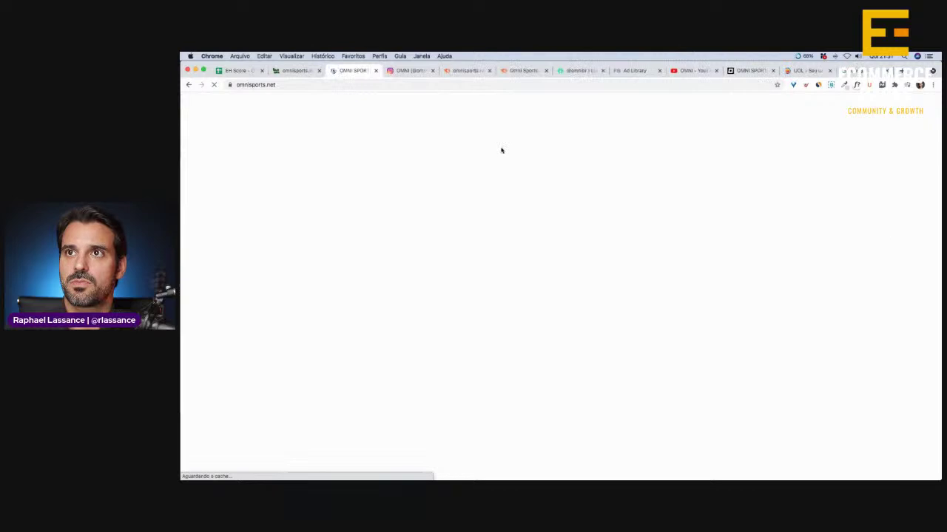
{"action": "left_click", "coordinate": [464, 71]}
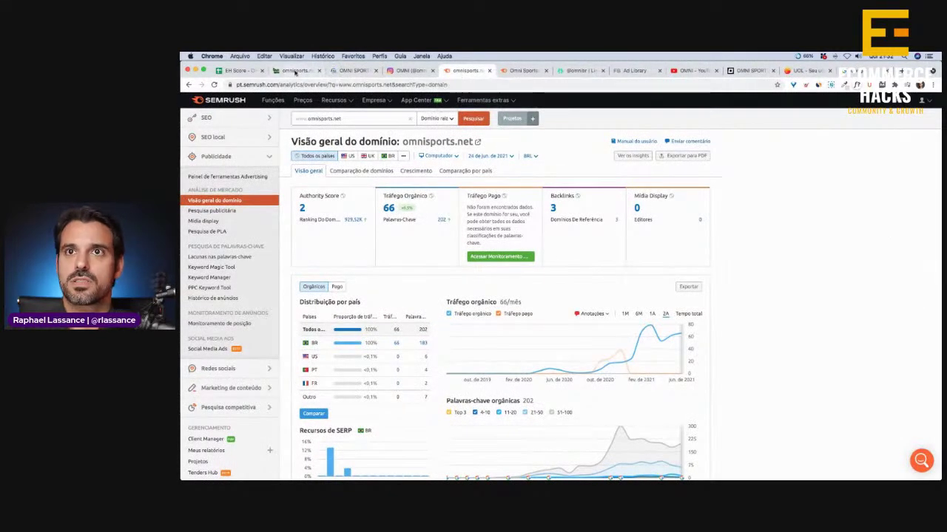
{"action": "left_click", "coordinate": [318, 70]}
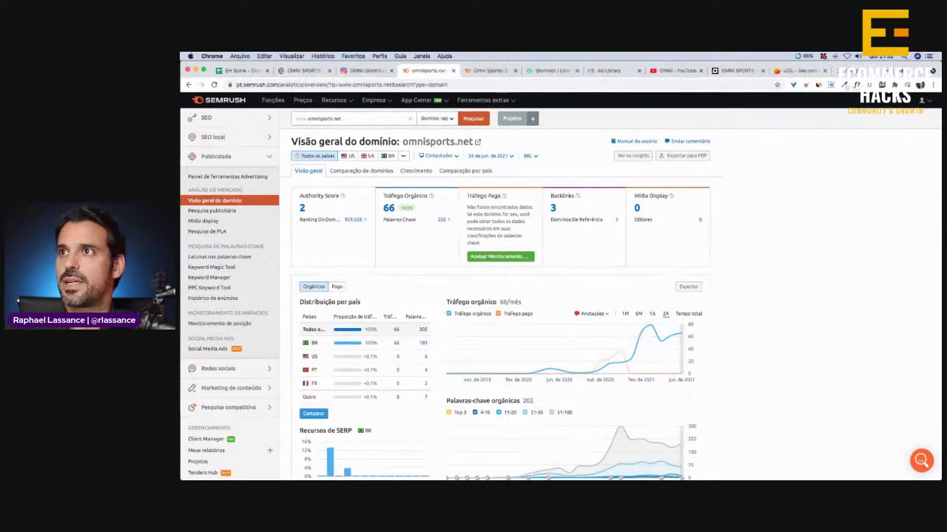
Search Google for "omni + peso" and look through the results for the store's ads and listings
{"action": "key", "text": "super+t"}
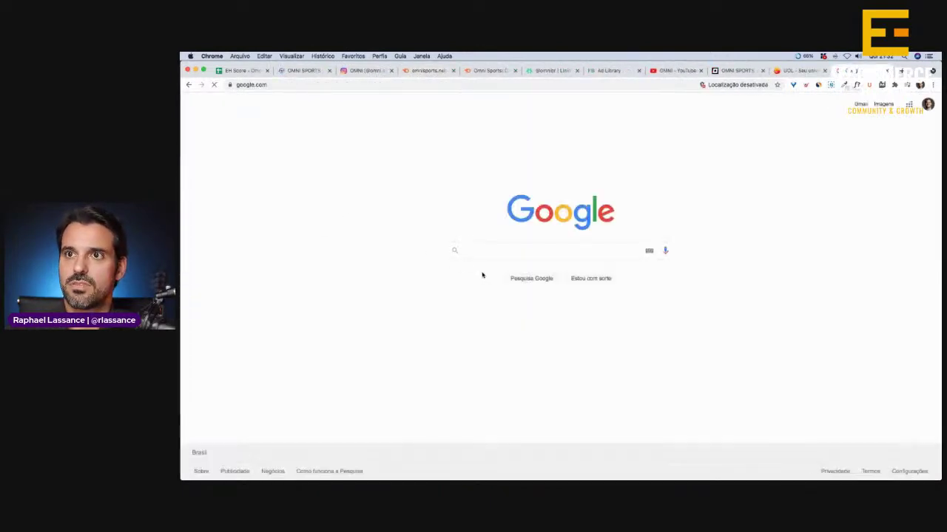
{"action": "type", "text": "om"}
{"action": "key", "text": "BackSpace"}
{"action": "key", "text": "BackSpace"}
{"action": "type", "text": "o"}
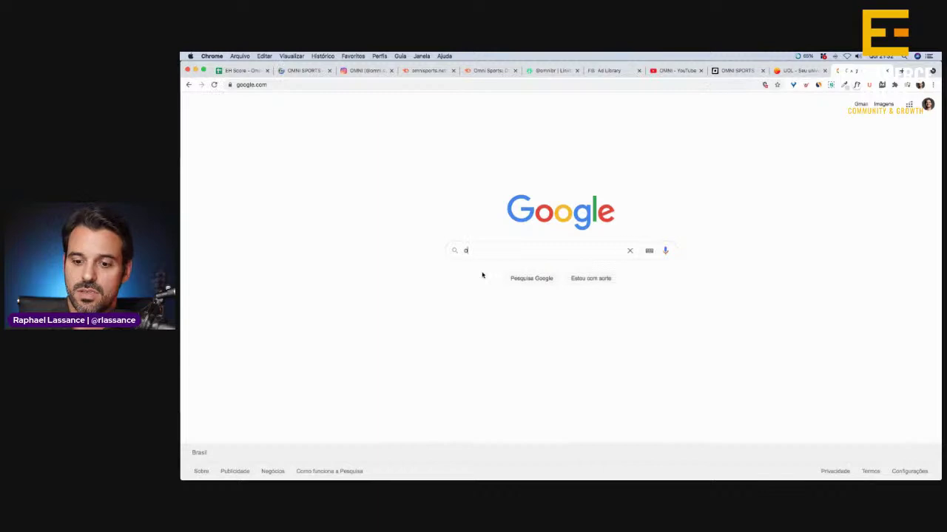
{"action": "type", "text": "mni"}
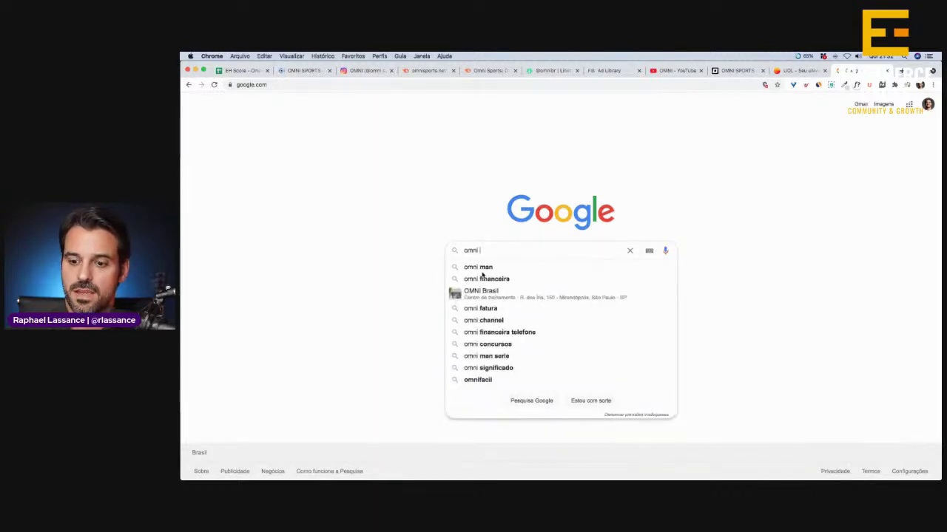
{"action": "type", "text": " +"}
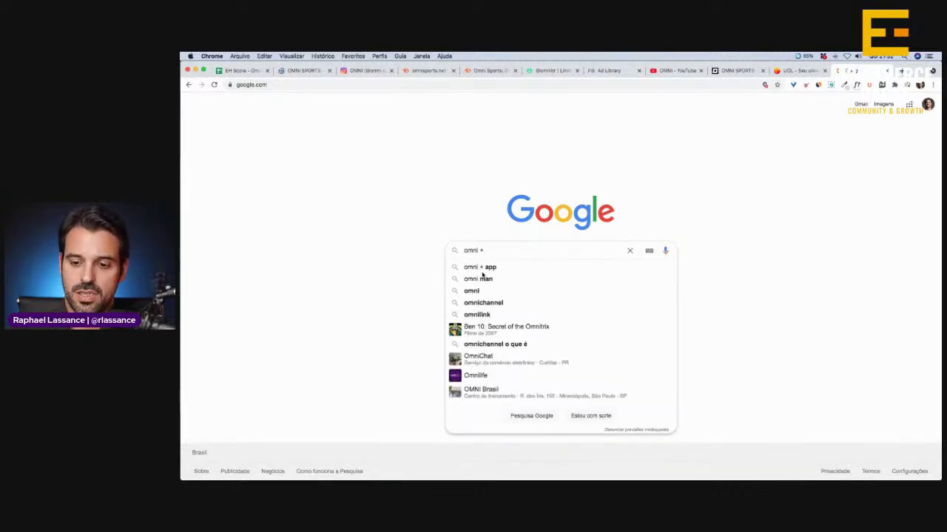
{"action": "type", "text": " peso"}
{"action": "key", "text": "Return"}
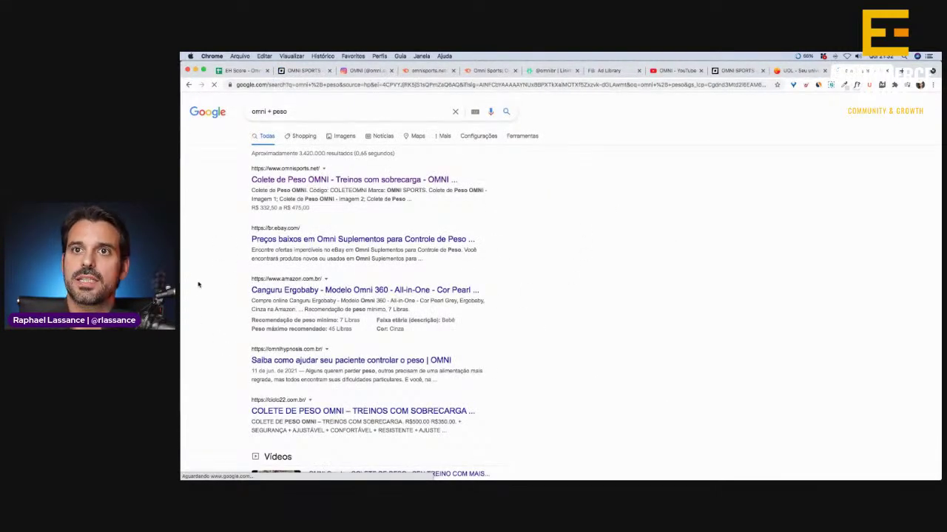
{"action": "scroll", "coordinate": [198, 285], "scroll_direction": "down", "scroll_amount": 5}
{"action": "scroll", "coordinate": [198, 288], "scroll_direction": "up", "scroll_amount": 5}
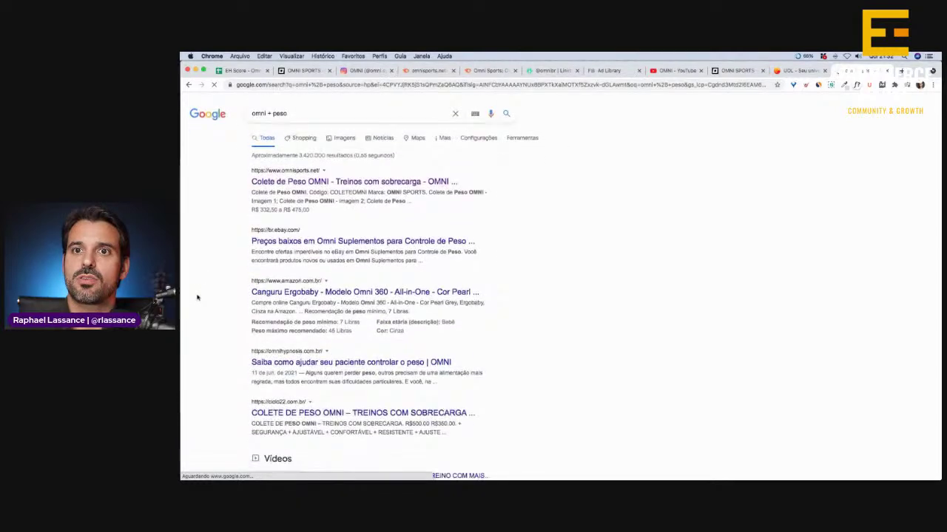
Review the PPC sheet, return to the store's home page and examine its tag analysis in Tag Assistant Legacy
{"action": "left_click", "coordinate": [238, 71]}
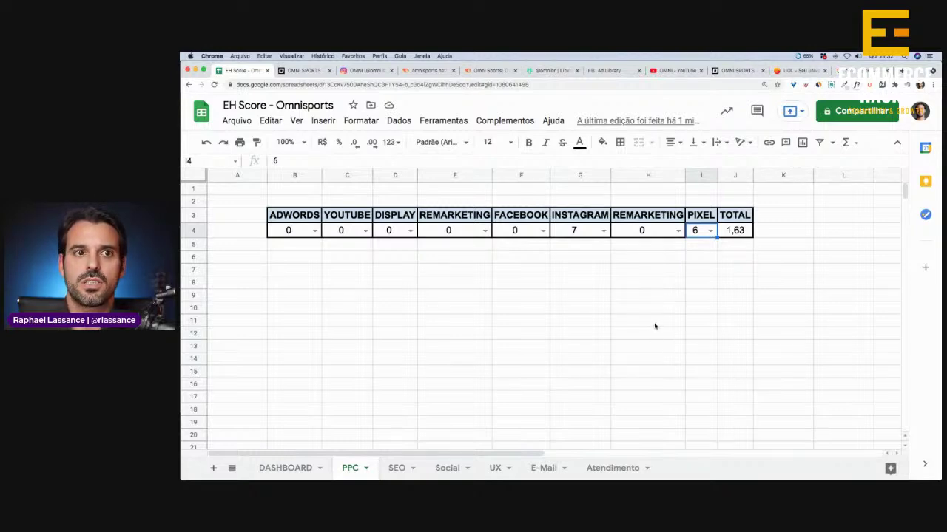
{"action": "left_click", "coordinate": [701, 274]}
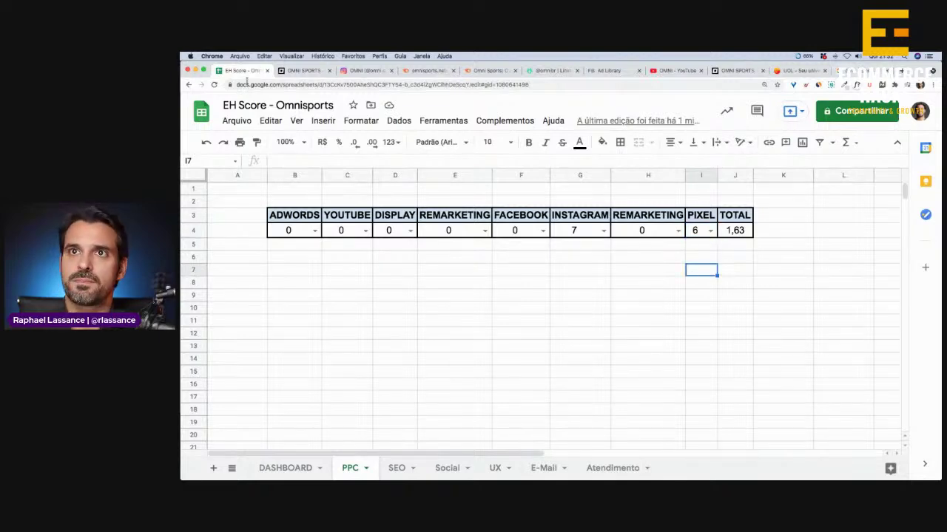
{"action": "left_click", "coordinate": [302, 70]}
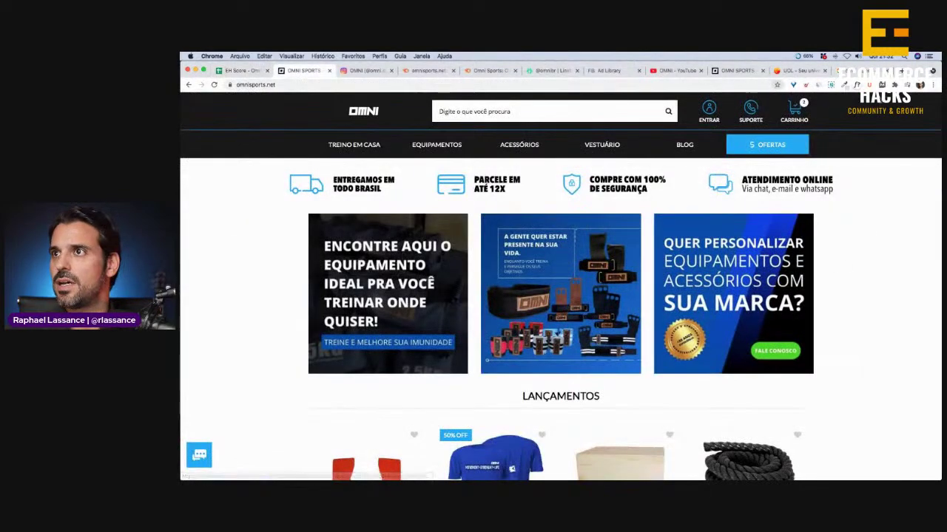
{"action": "left_click", "coordinate": [894, 85]}
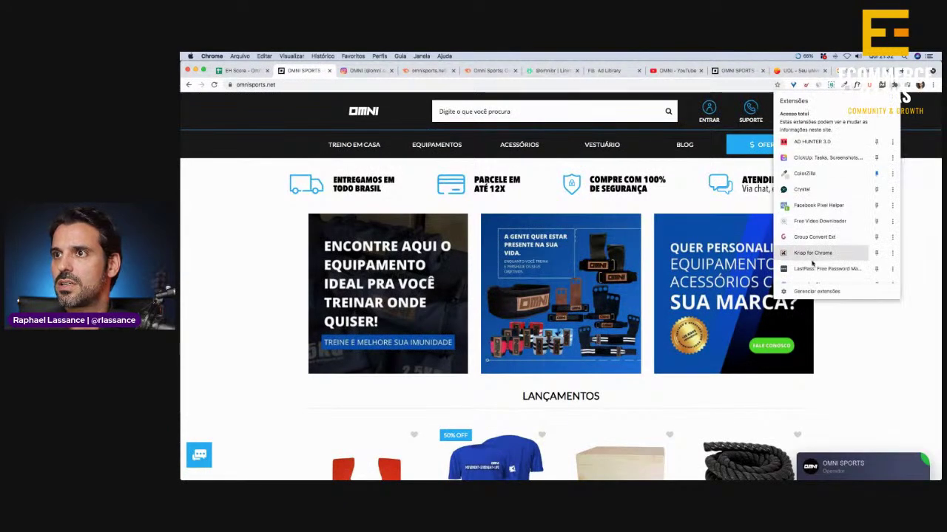
{"action": "scroll", "coordinate": [813, 229], "scroll_direction": "down", "scroll_amount": 3}
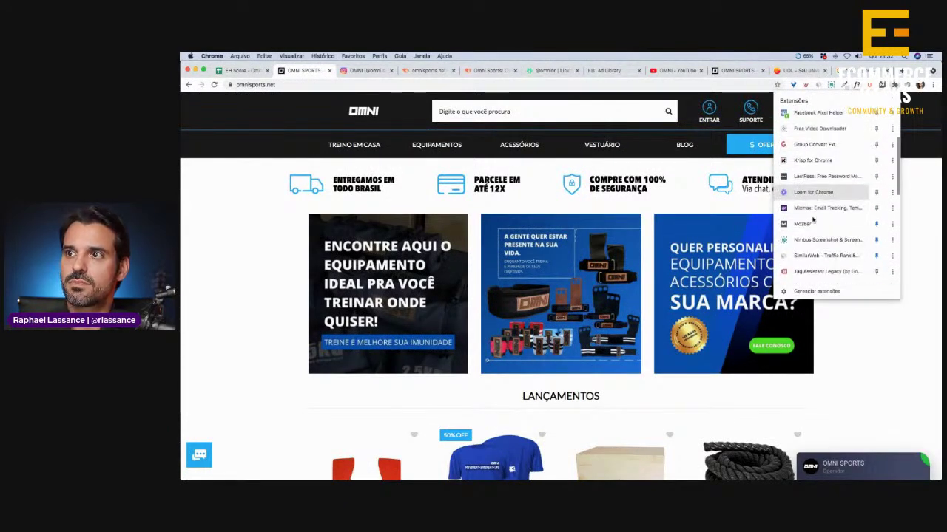
{"action": "left_click", "coordinate": [817, 272]}
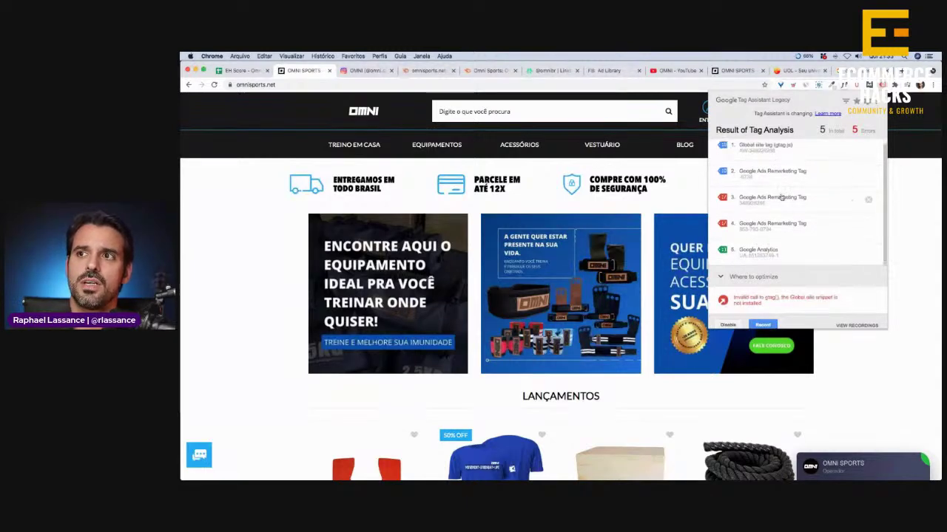
{"action": "left_click", "coordinate": [228, 231]}
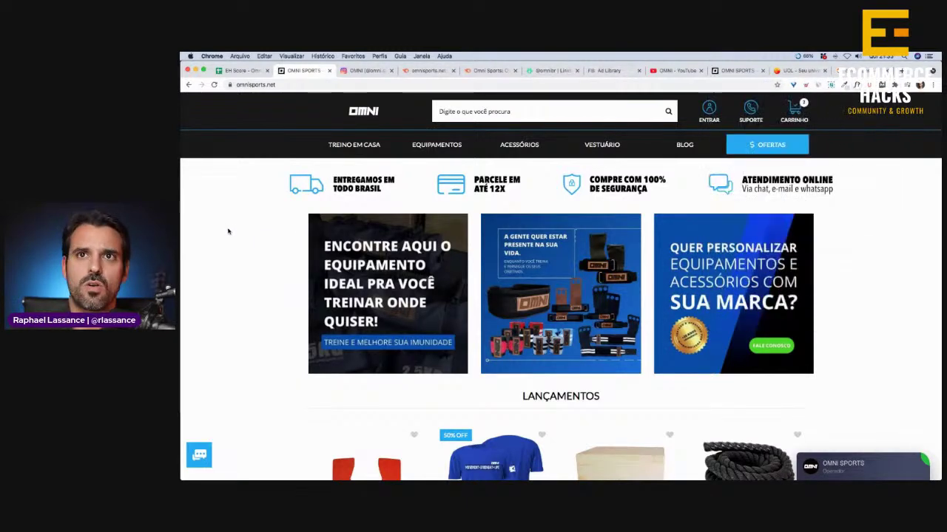
Review the criterion scores on the PPC sheet and the overall scores on the DASHBOARD sheet
{"action": "left_click", "coordinate": [240, 71]}
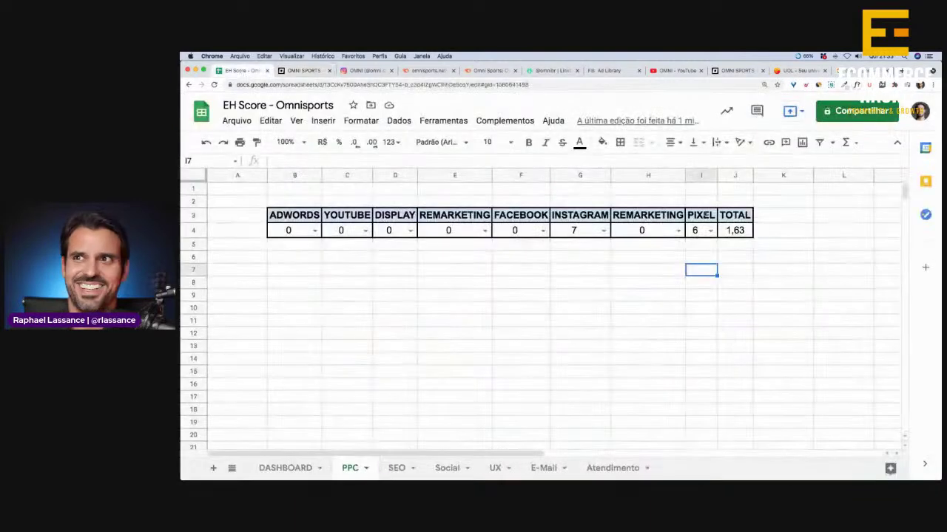
{"action": "left_click", "coordinate": [563, 294]}
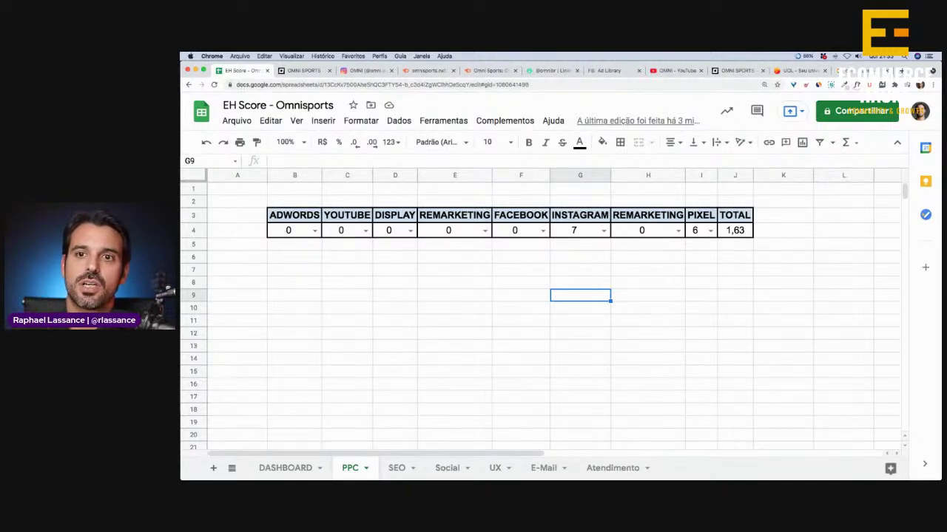
{"action": "left_click", "coordinate": [290, 470]}
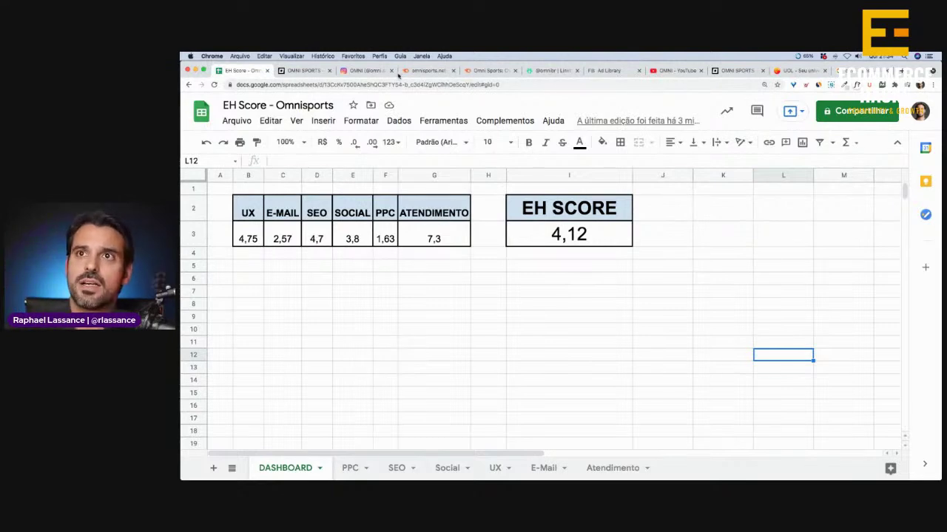
Check the Semrush domain overview, then read the store's chat messages and look through the products on its home page
{"action": "left_click", "coordinate": [414, 72]}
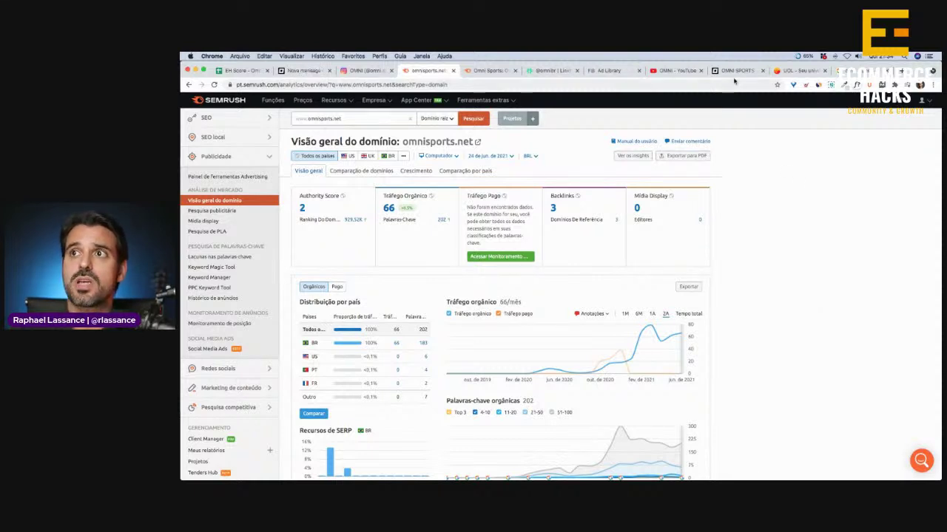
{"action": "left_click", "coordinate": [303, 70]}
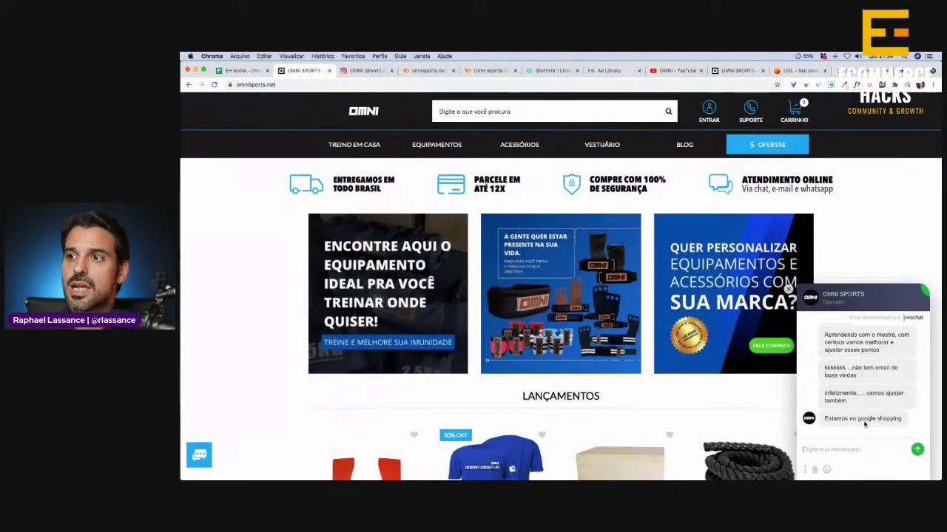
{"action": "scroll", "coordinate": [299, 242], "scroll_direction": "down", "scroll_amount": 3}
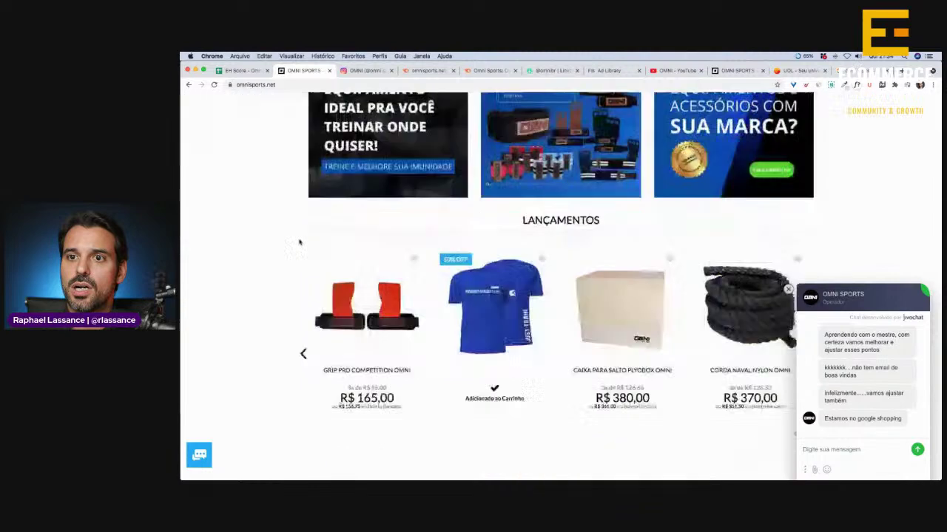
{"action": "scroll", "coordinate": [299, 242], "scroll_direction": "down", "scroll_amount": 1}
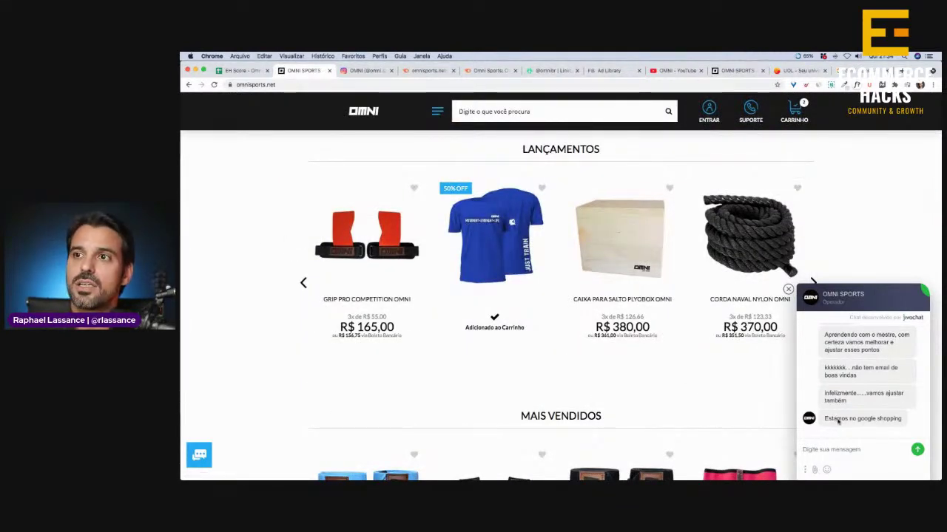
{"action": "scroll", "coordinate": [549, 241], "scroll_direction": "up", "scroll_amount": 3}
{"action": "scroll", "coordinate": [549, 241], "scroll_direction": "down", "scroll_amount": 8}
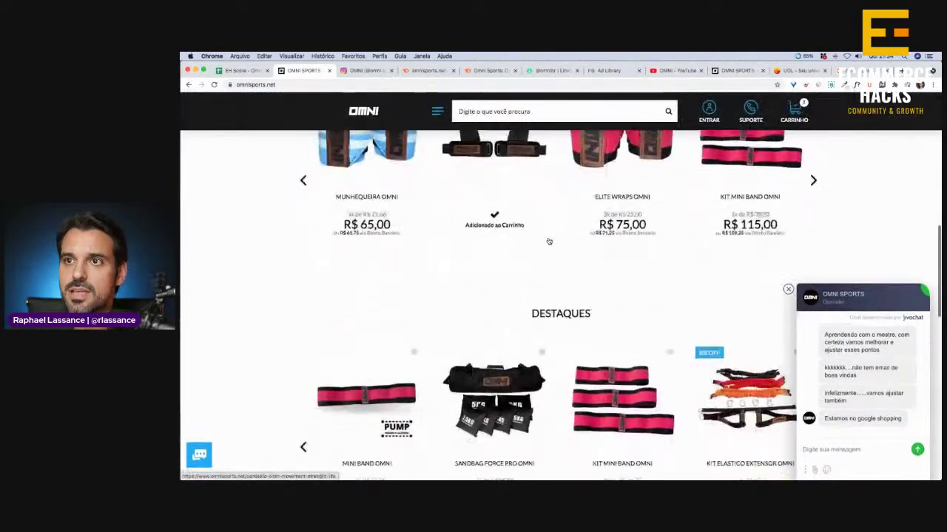
{"action": "scroll", "coordinate": [549, 241], "scroll_direction": "down", "scroll_amount": 2}
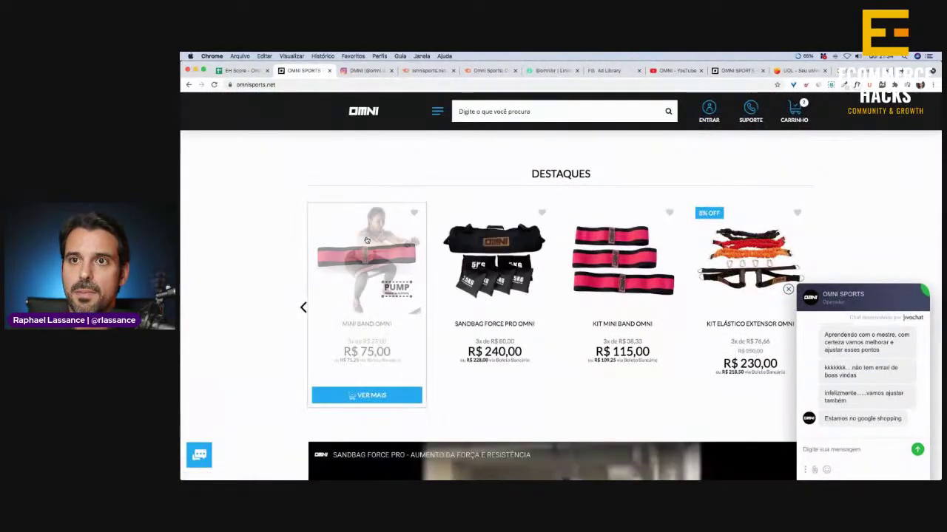
Search Google for "mini band omni" and look through the Shopping results for the store's listings
{"action": "left_click", "coordinate": [851, 70]}
{"action": "left_click_drag", "start_coordinate": [308, 111], "coordinate": [213, 112]}
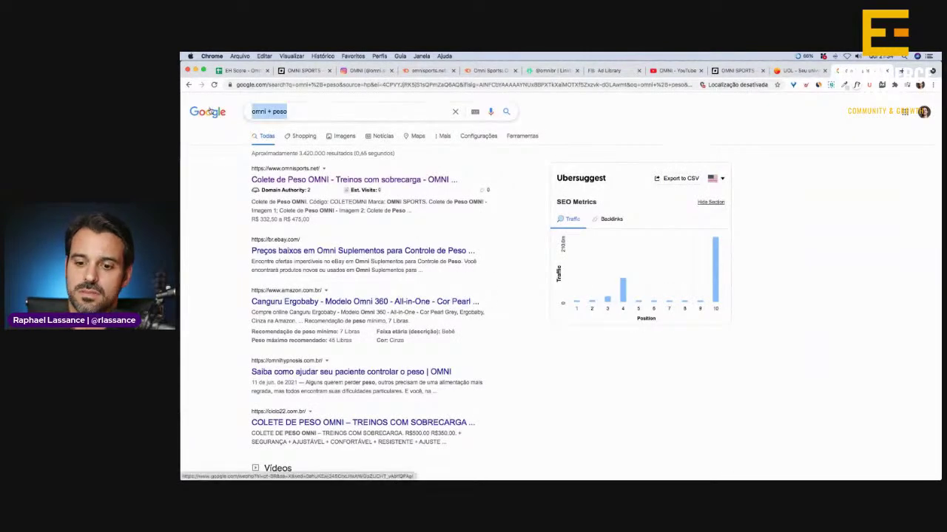
{"action": "type", "text": "minna"}
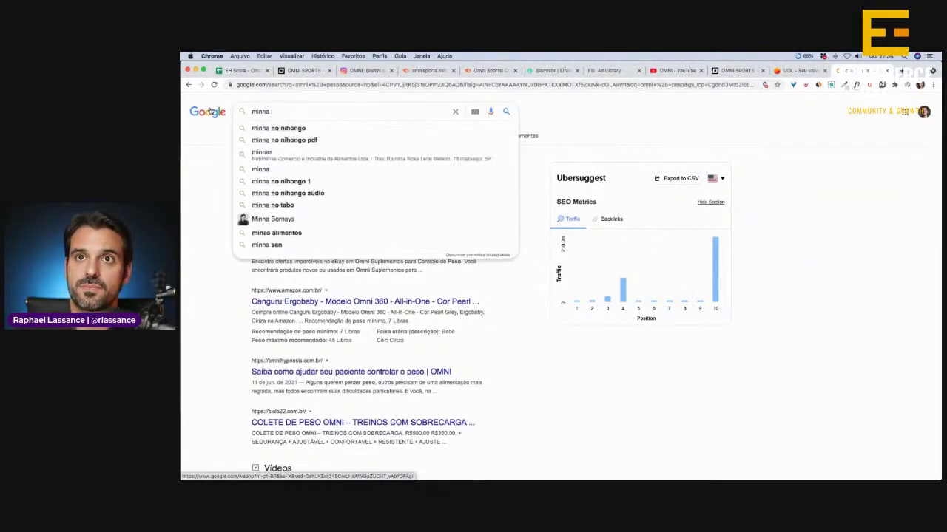
{"action": "key", "text": "BackSpace"}
{"action": "key", "text": "BackSpace"}
{"action": "type", "text": "i band"}
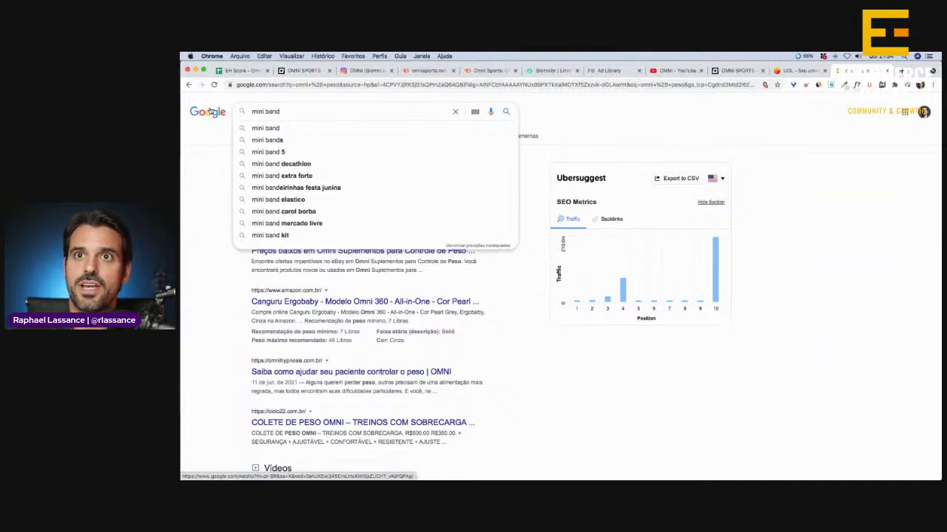
{"action": "type", "text": " omni"}
{"action": "key", "text": "Return"}
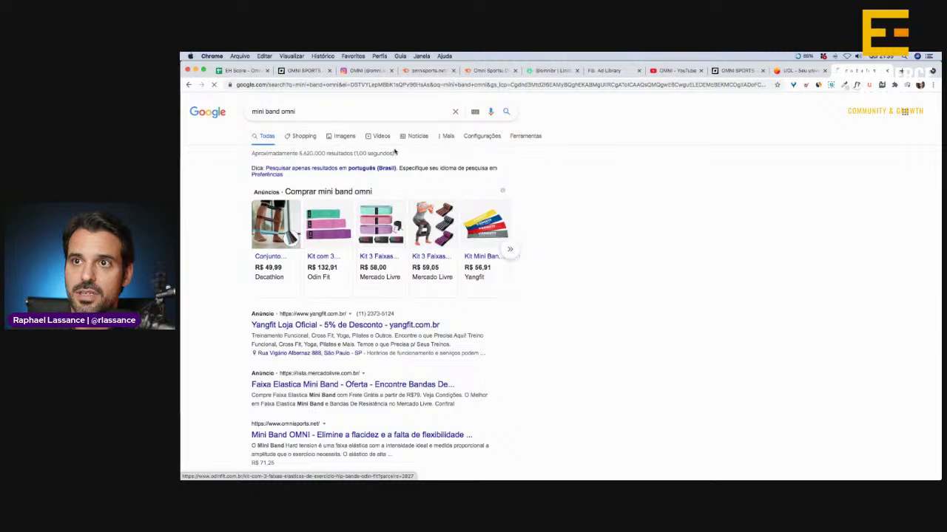
{"action": "left_click", "coordinate": [302, 138]}
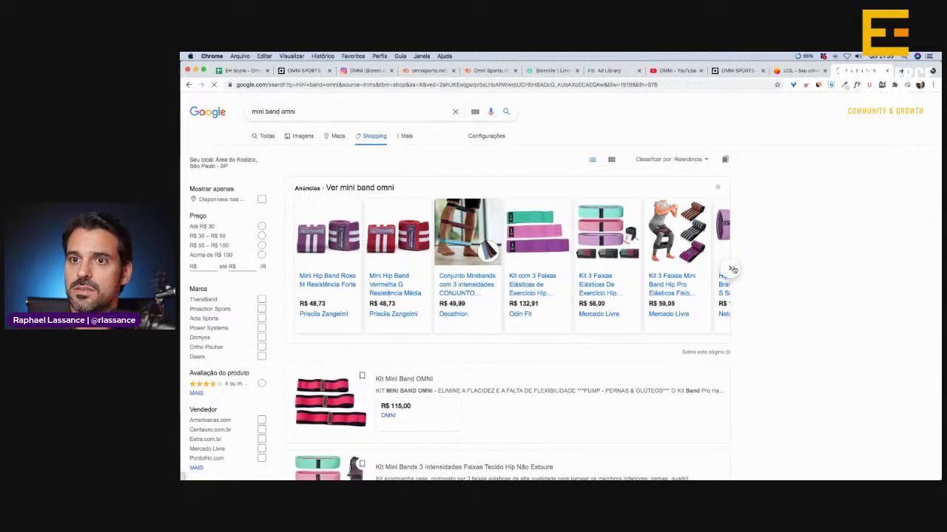
{"action": "scroll", "coordinate": [811, 378], "scroll_direction": "down", "scroll_amount": 3}
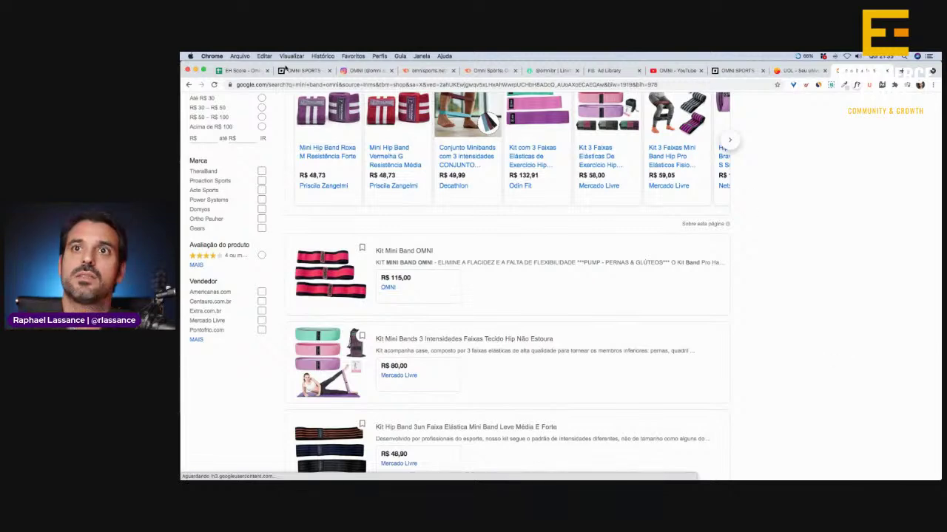
Set the ADWORDS score on the PPC sheet of the EH Score spreadsheet to 4
{"action": "left_click", "coordinate": [236, 70]}
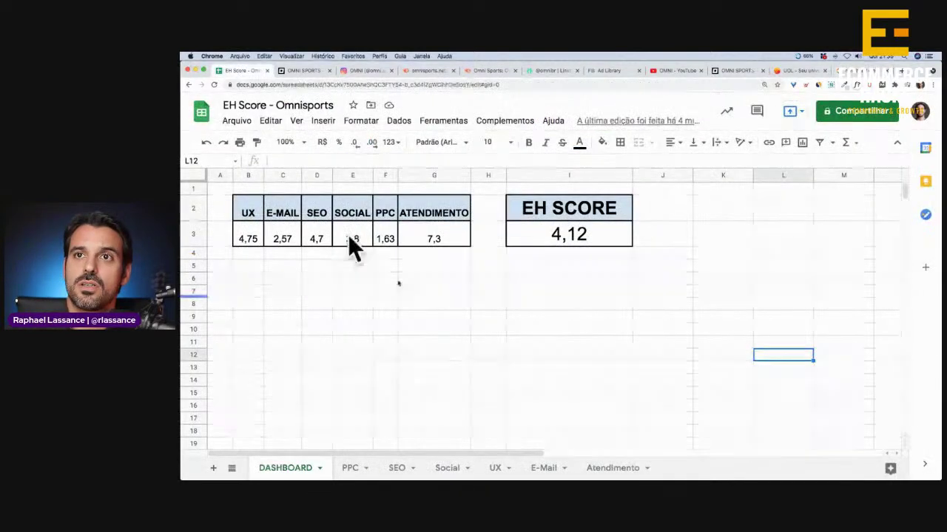
{"action": "key", "text": "alt+Down"}
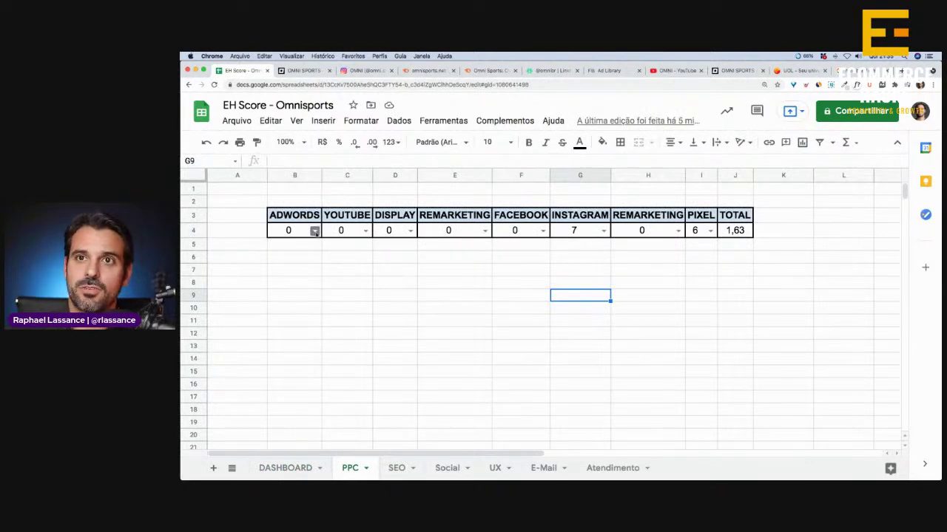
{"action": "left_click", "coordinate": [315, 231]}
{"action": "left_click", "coordinate": [286, 310]}
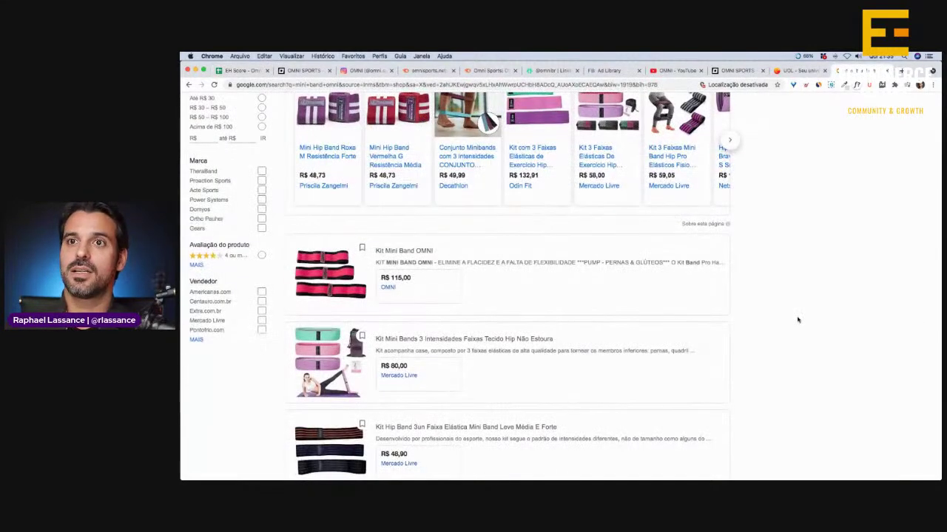
Recheck the Google Shopping results for "mini band omni" and review the updated scores on the PPC and DASHBOARD sheets
{"action": "scroll", "coordinate": [799, 321], "scroll_direction": "up", "scroll_amount": 3}
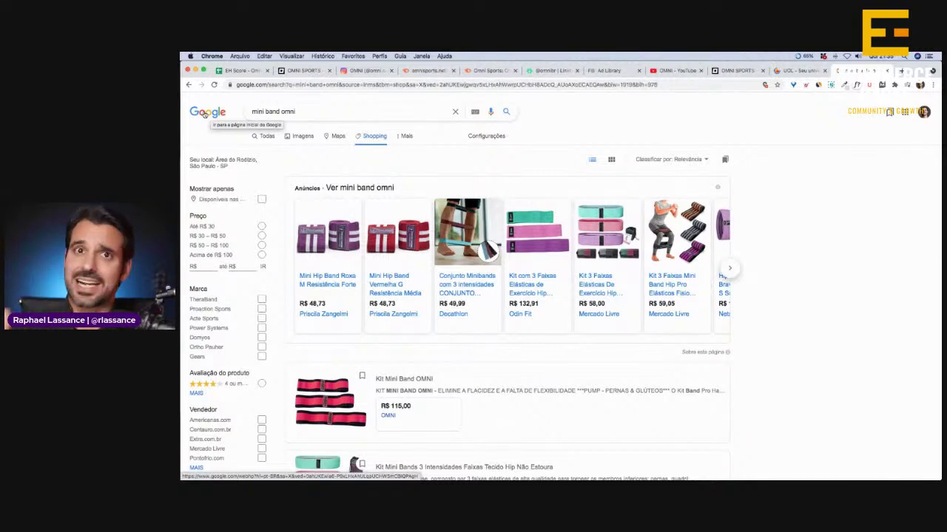
{"action": "left_click", "coordinate": [238, 72]}
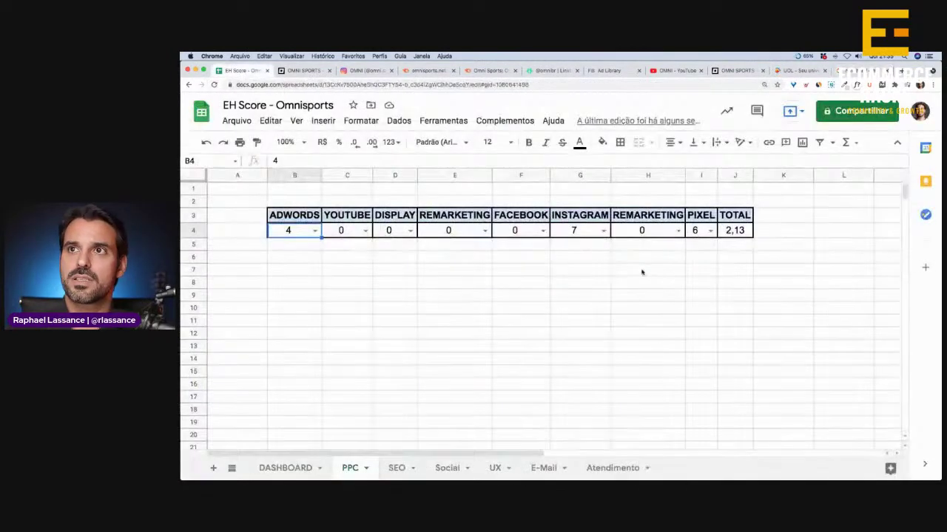
{"action": "left_click", "coordinate": [298, 319]}
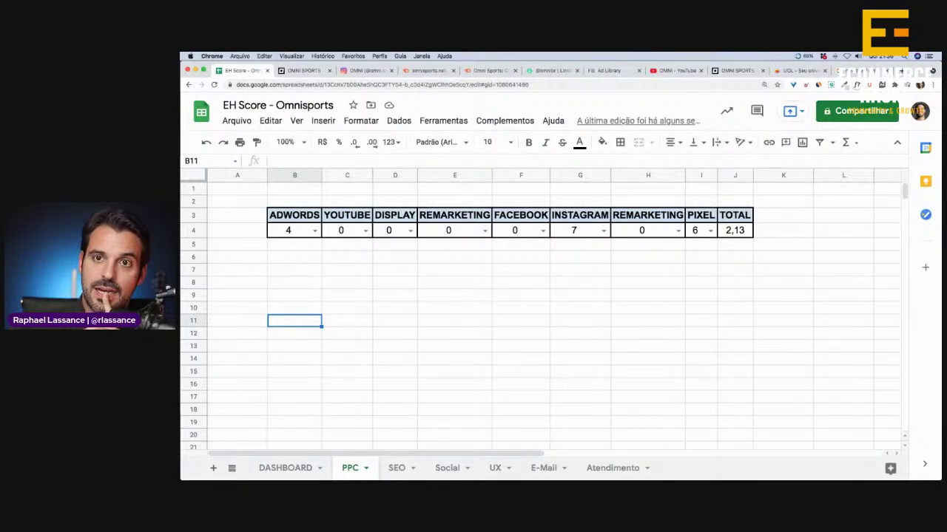
{"action": "left_click", "coordinate": [300, 468]}
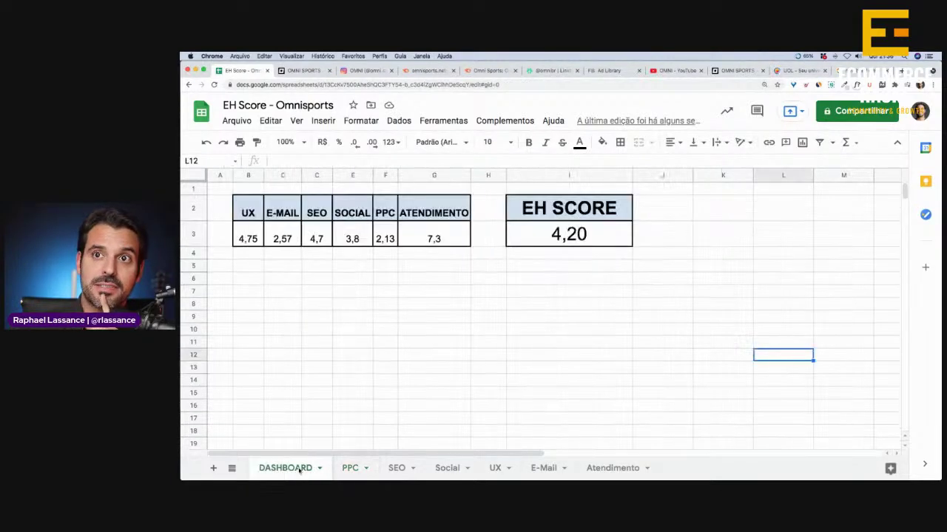
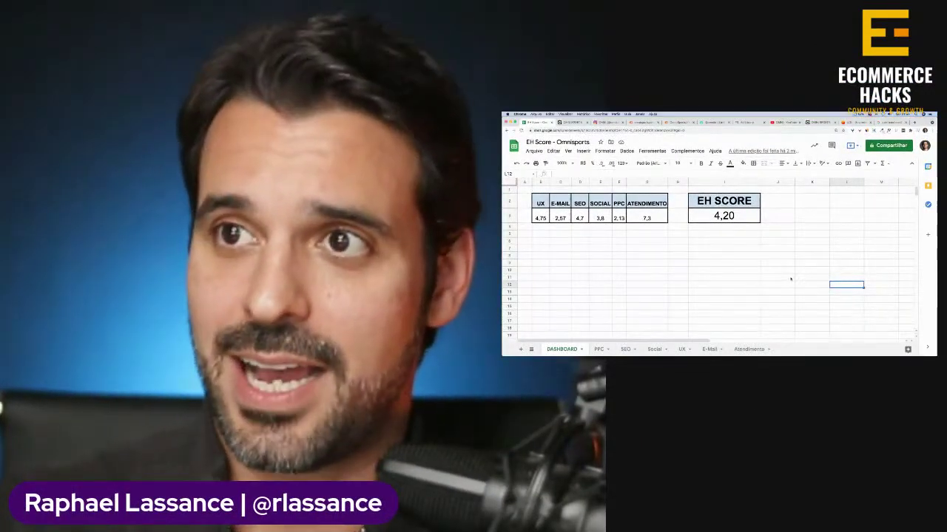
Enlarge the DASHBOARD sheet to present the EH Score and check the store's chat for new messages
{"action": "key", "text": "super+equal"}
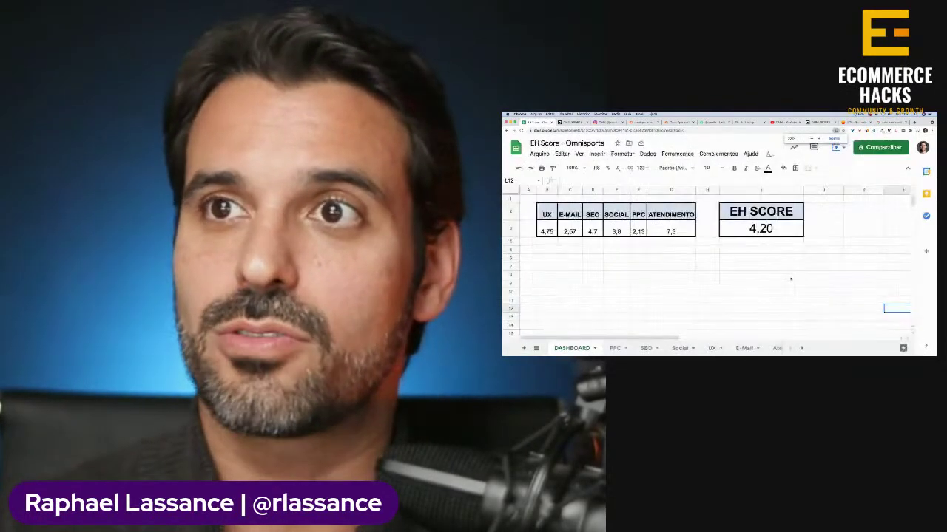
{"action": "key", "text": "super+equal"}
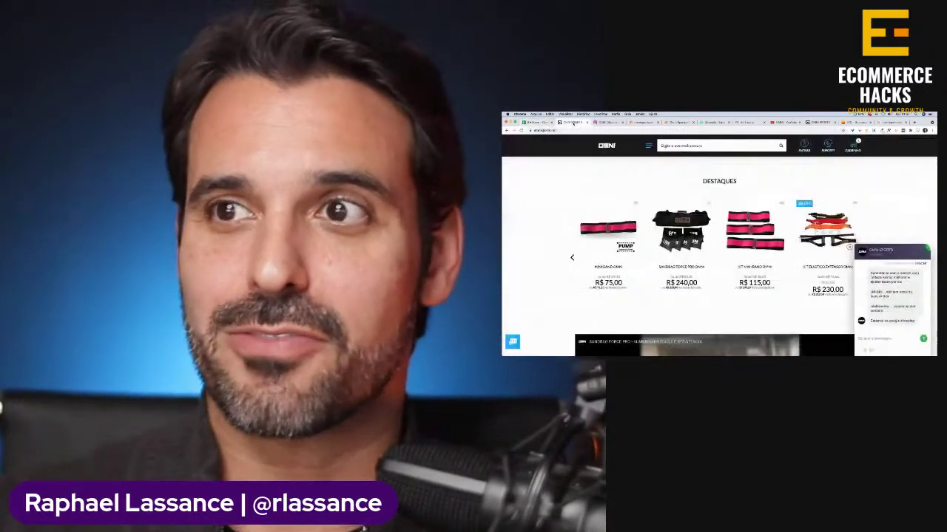
{"action": "key", "text": "ctrl+Tab"}
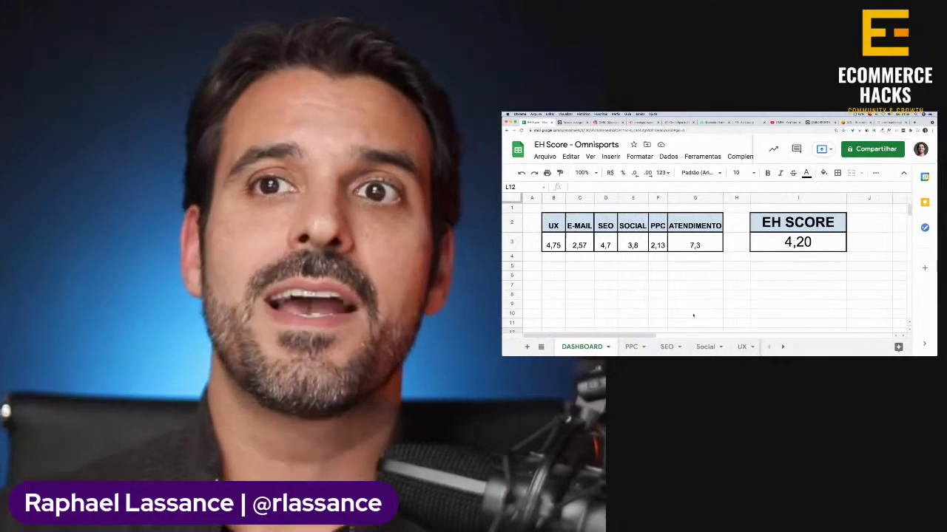
{"action": "left_click", "coordinate": [584, 275]}
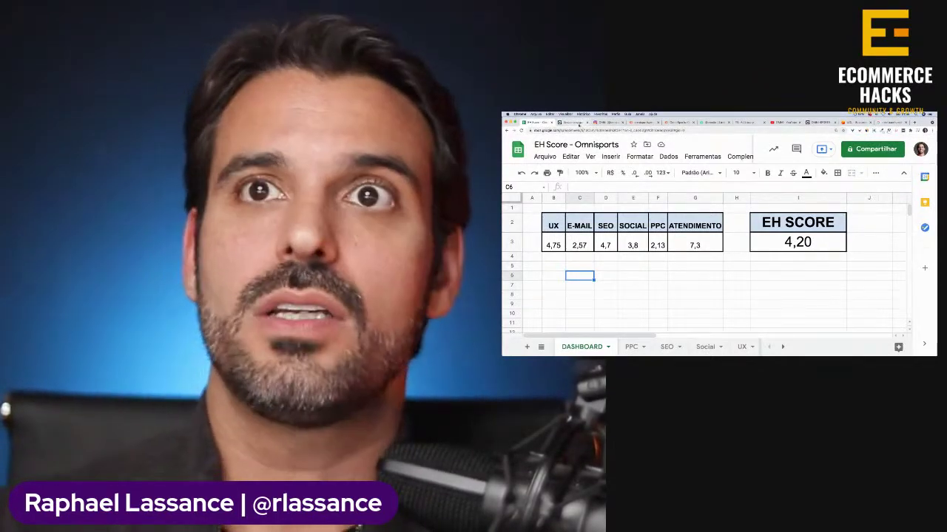
{"action": "left_click", "coordinate": [576, 122]}
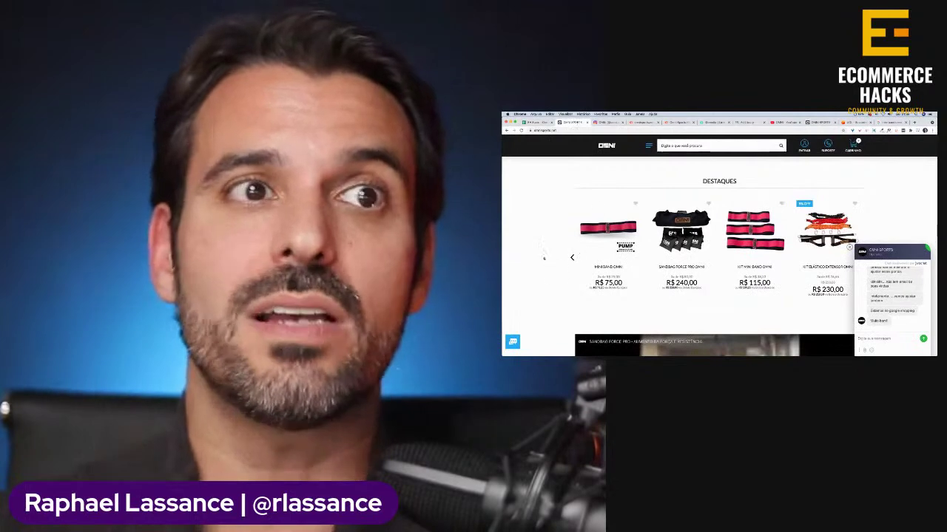